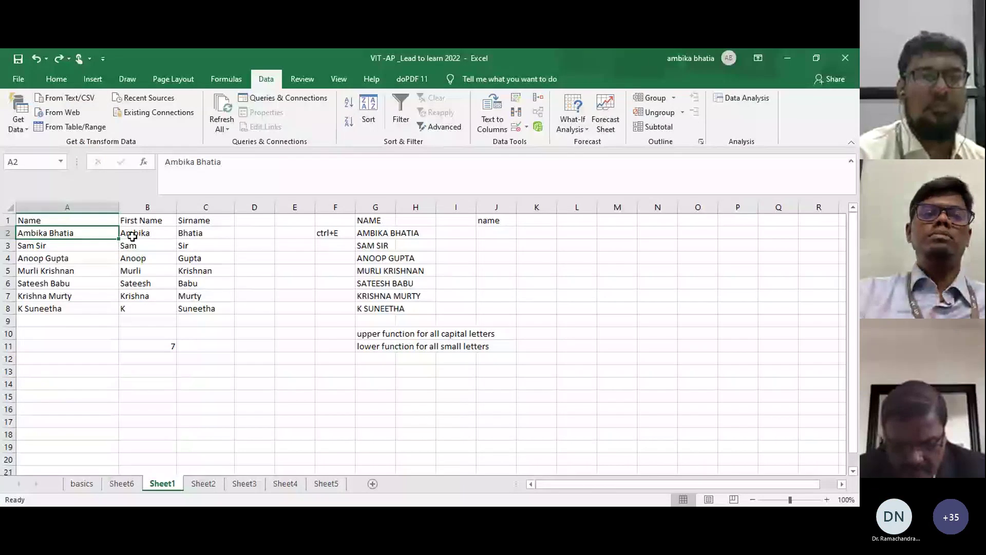
Step: Copy Sheet1's first names and surnames (B2:C8) and paste them at B2 on Sheet5
click(133, 235)
key(shift+Right)
key(shift+Down)
key(shift+Down)
key(shift+Down)
key(shift+Down)
key(shift+Down)
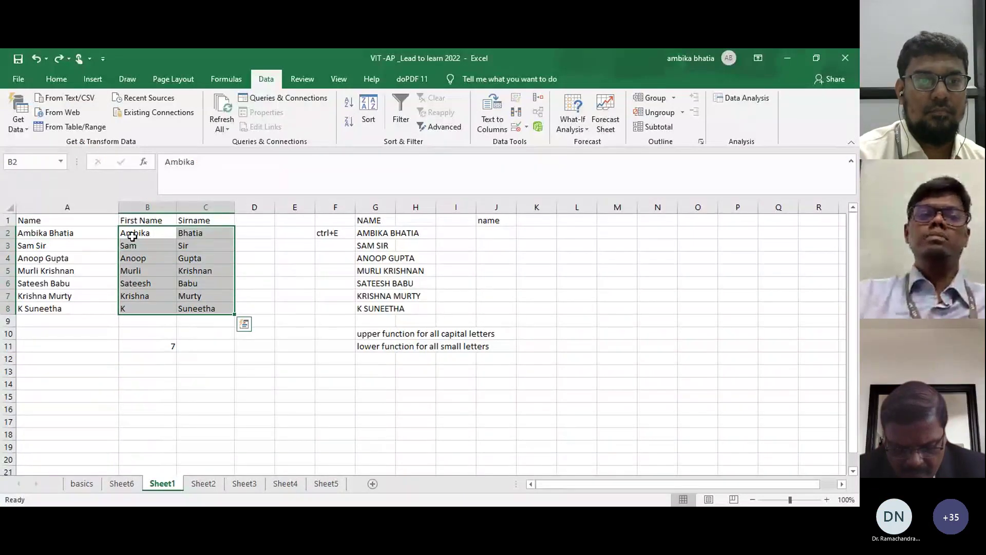
key(ctrl+c)
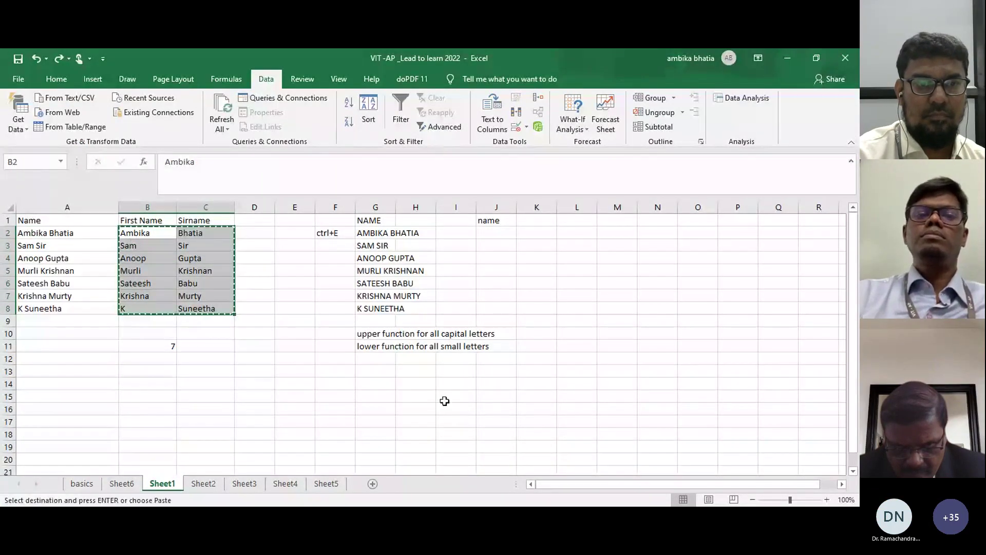
click(329, 484)
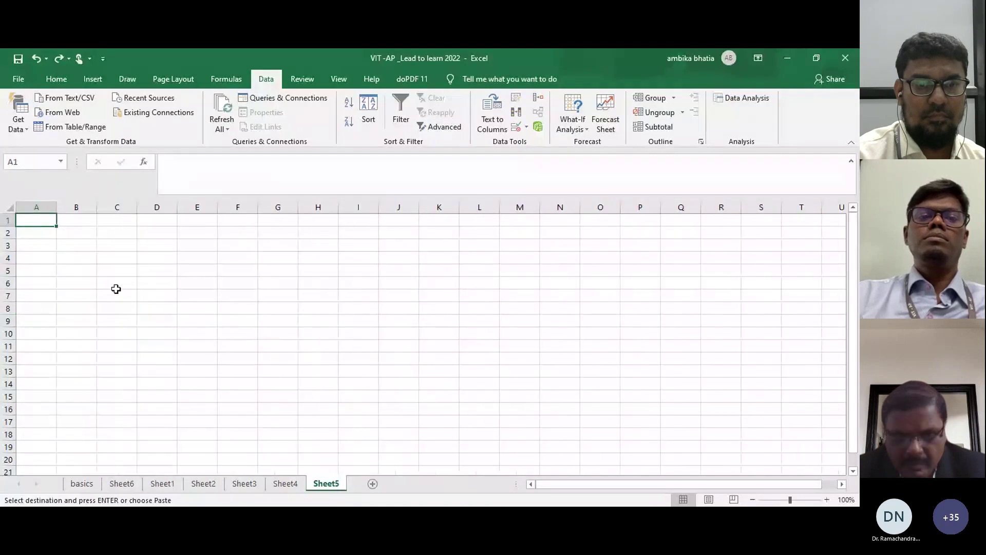
click(65, 230)
key(ctrl+v)
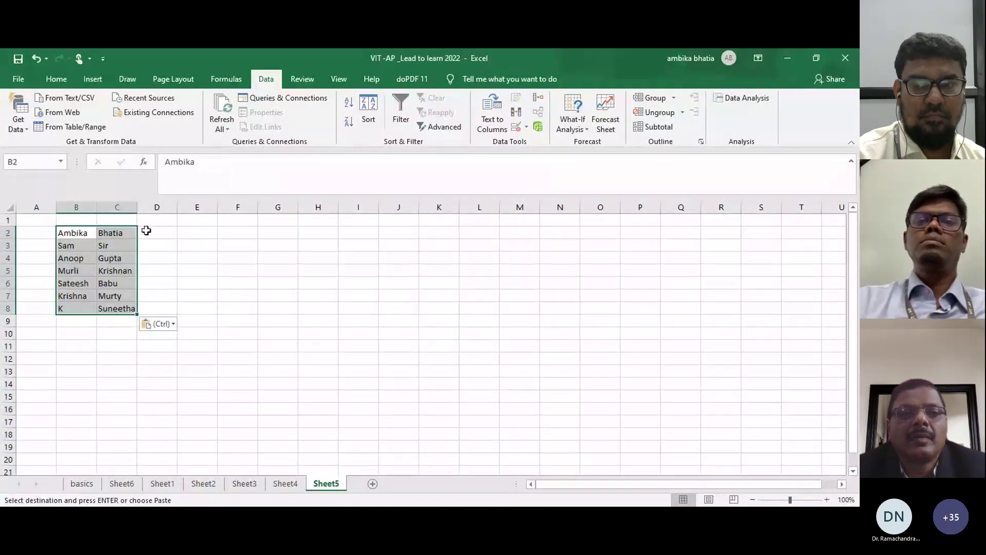
click(149, 232)
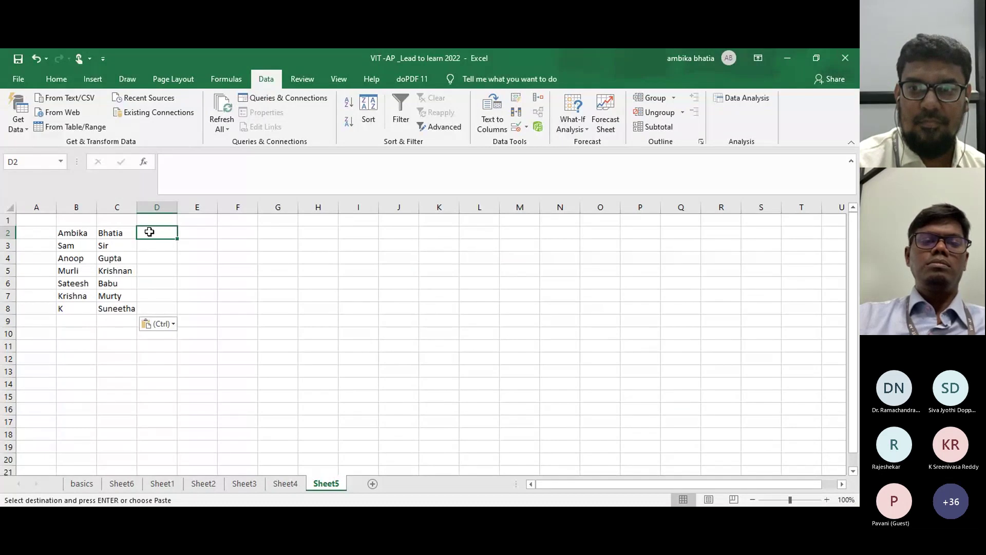
Step: Enter =CONCATENATE(B2,C2) in D2 of Sheet5
text(=)
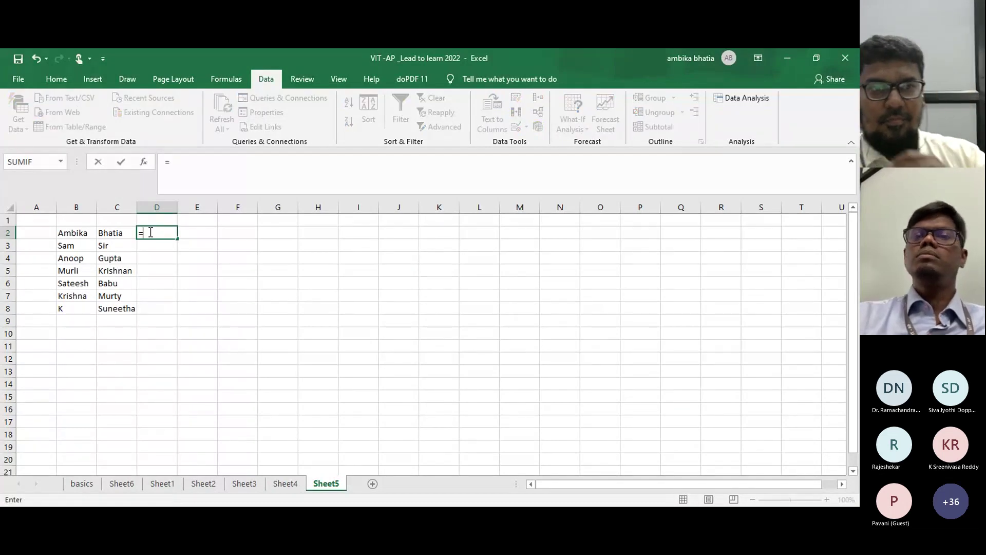
text(conca)
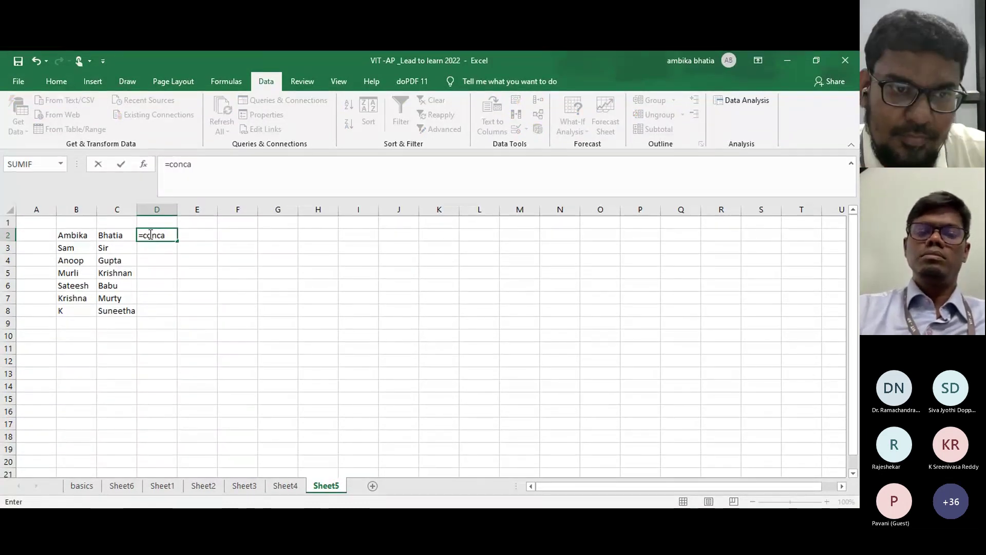
key(Tab)
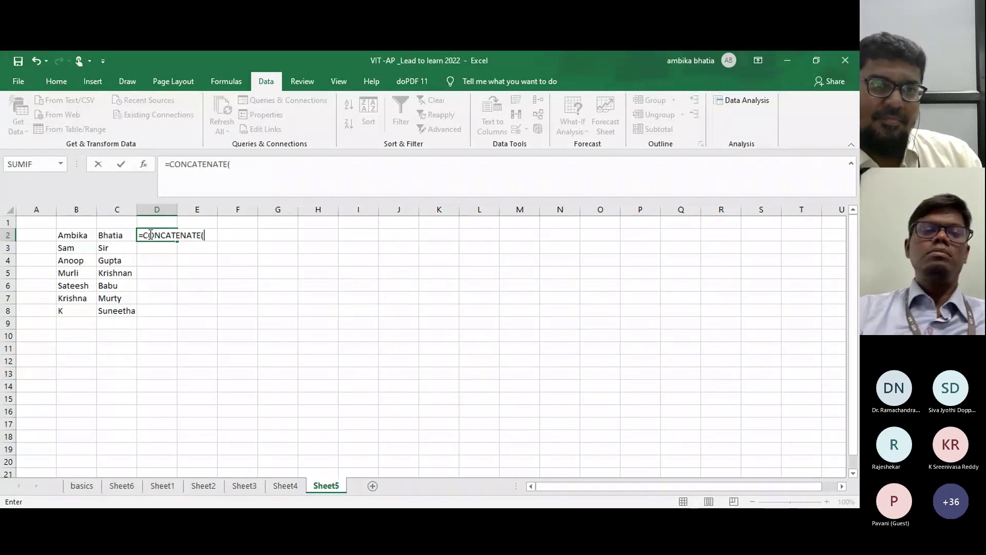
click(60, 237)
text(,)
click(111, 238)
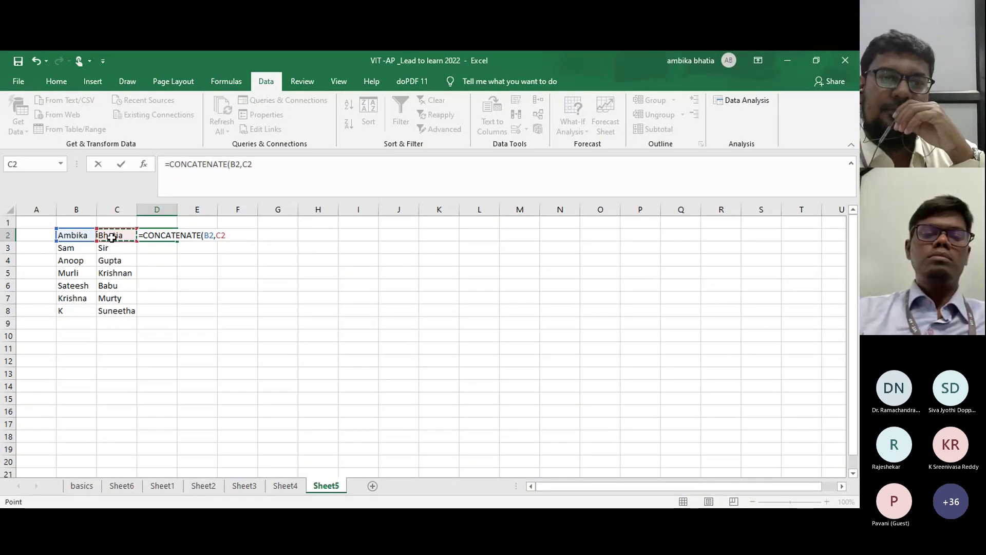
key(Return)
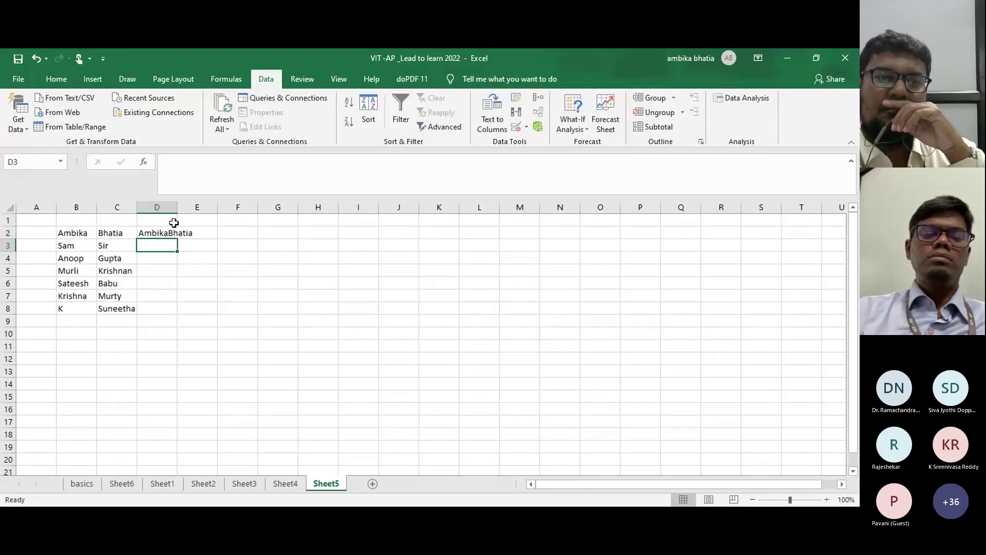
Step: Widen column D and fill the CONCATENATE formula down to D8
drag(177, 209, 214, 208)
click(180, 232)
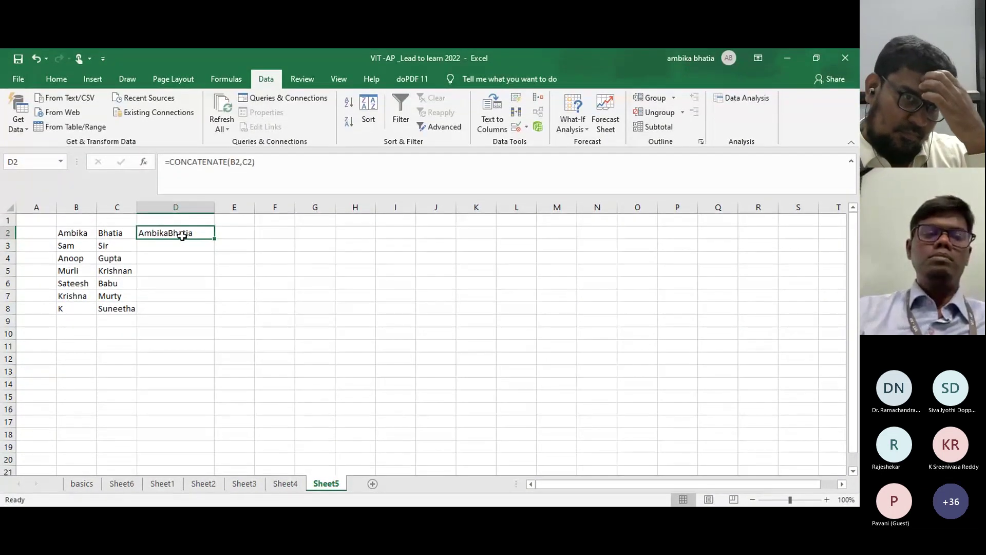
double_click(214, 240)
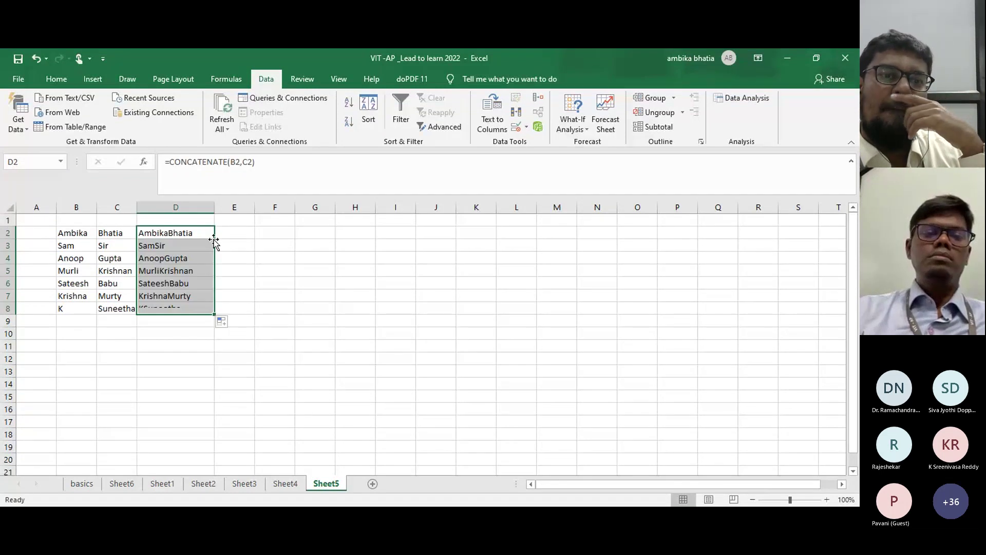
click(256, 263)
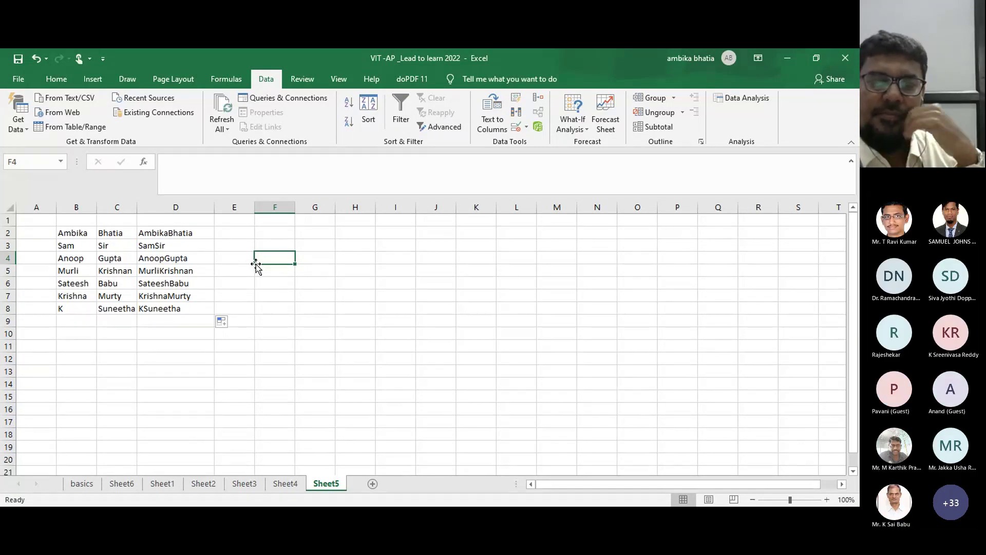
Step: Enter =B2&" "&C2 in E2 to join the first name and surname with a space
click(235, 237)
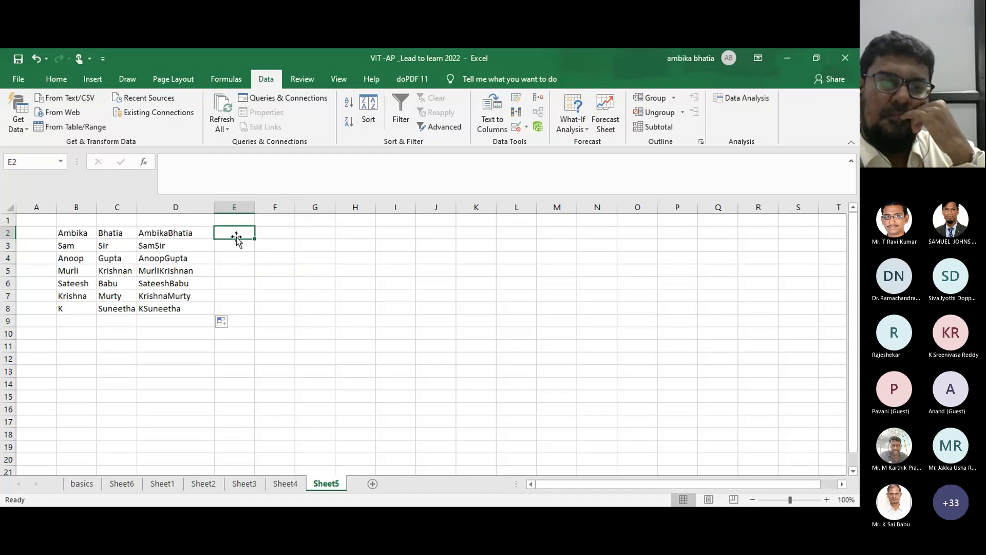
text(=)
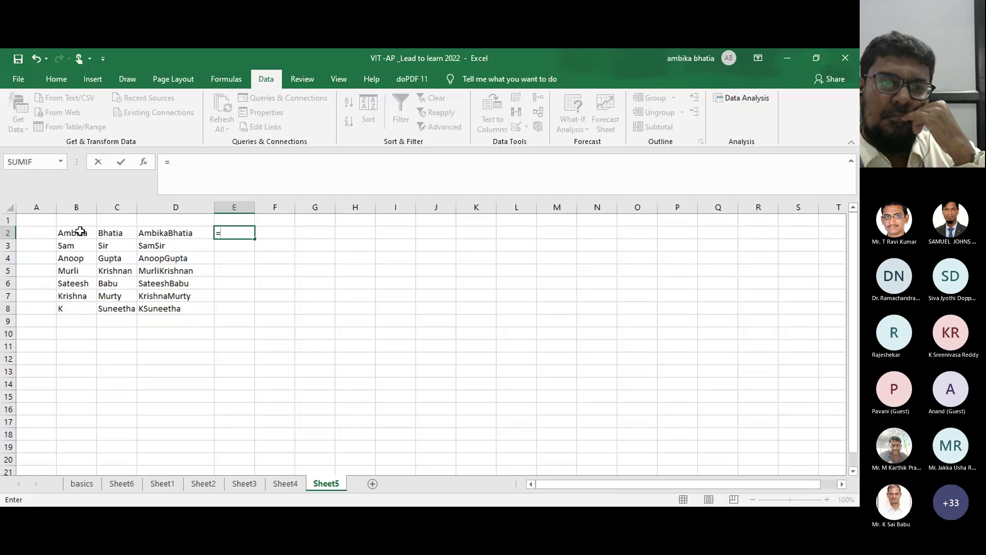
click(74, 235)
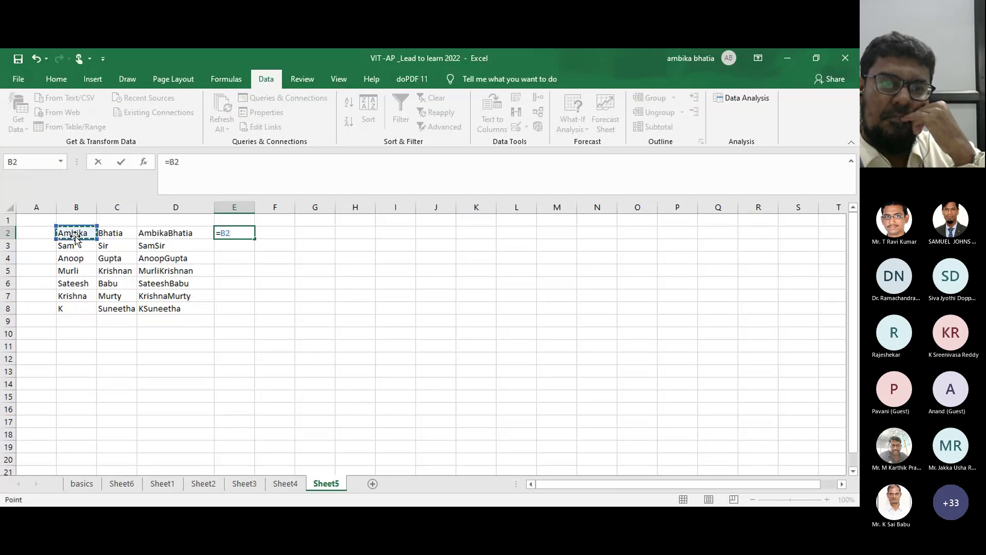
text(&)
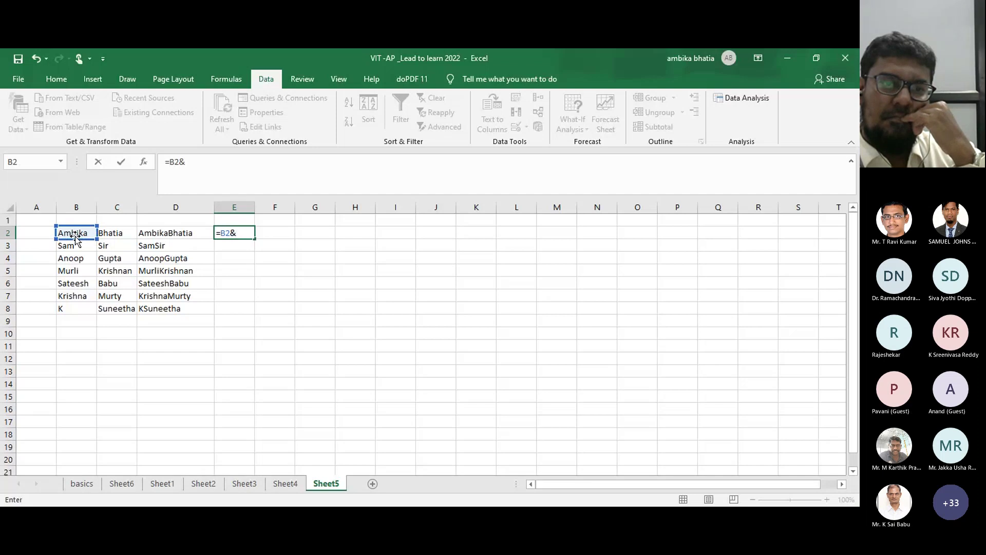
text(")
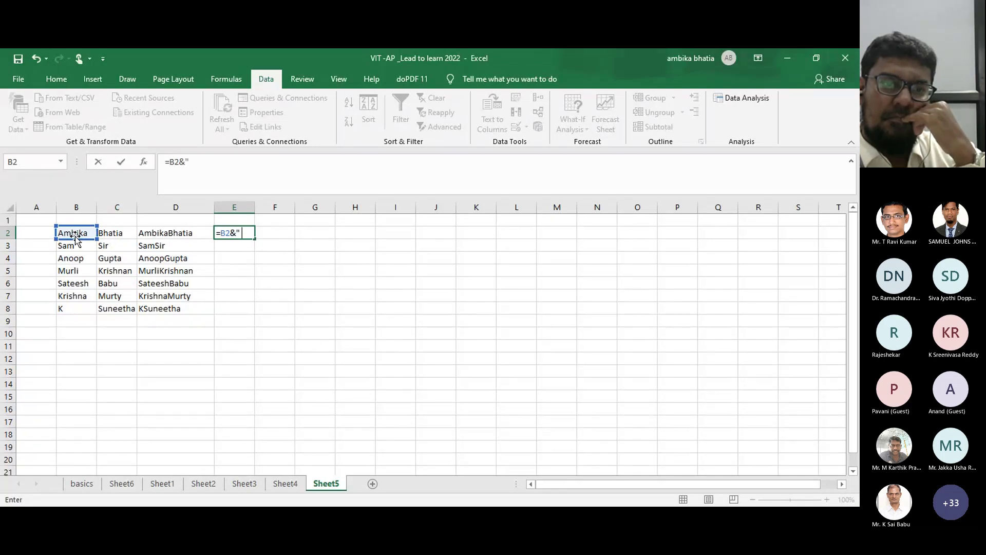
text( ")
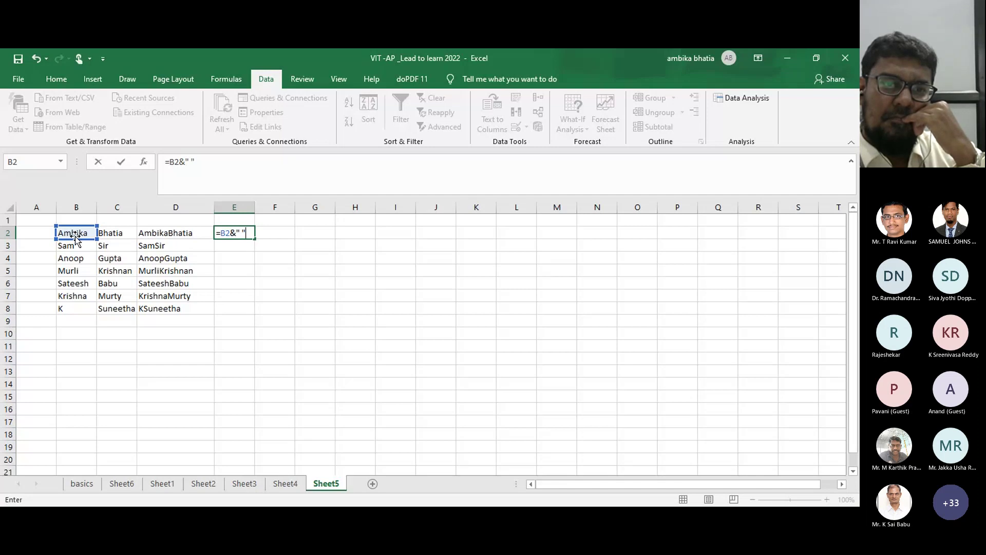
text(&)
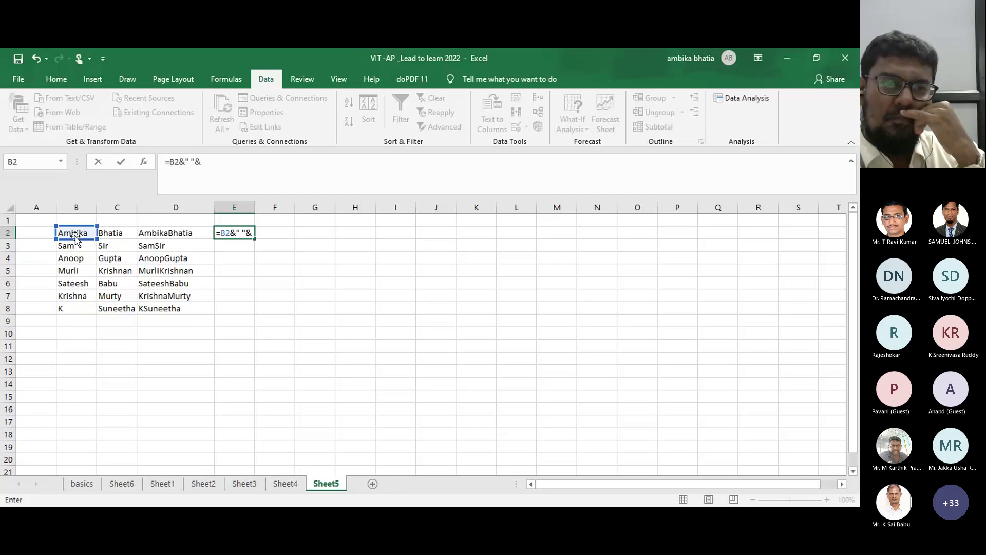
click(121, 235)
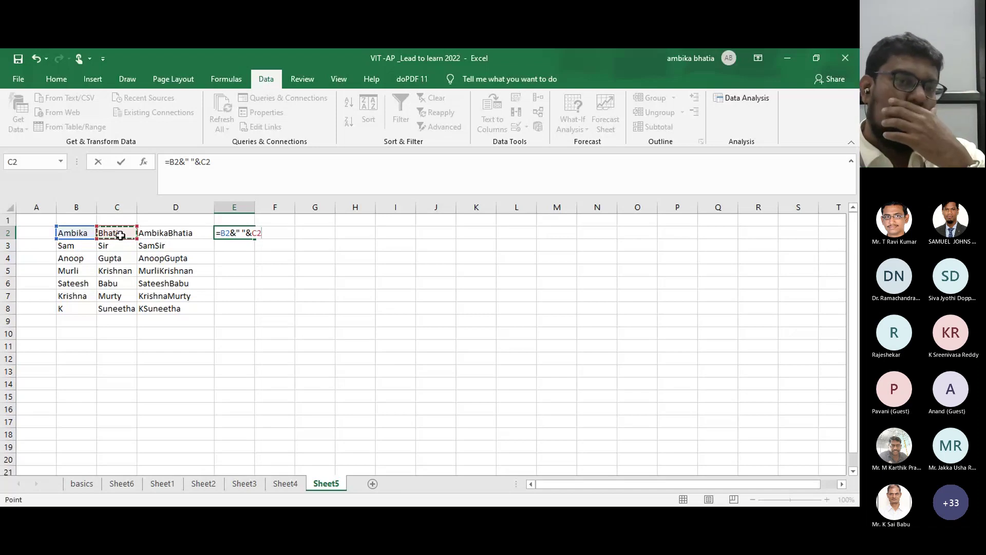
key(Return)
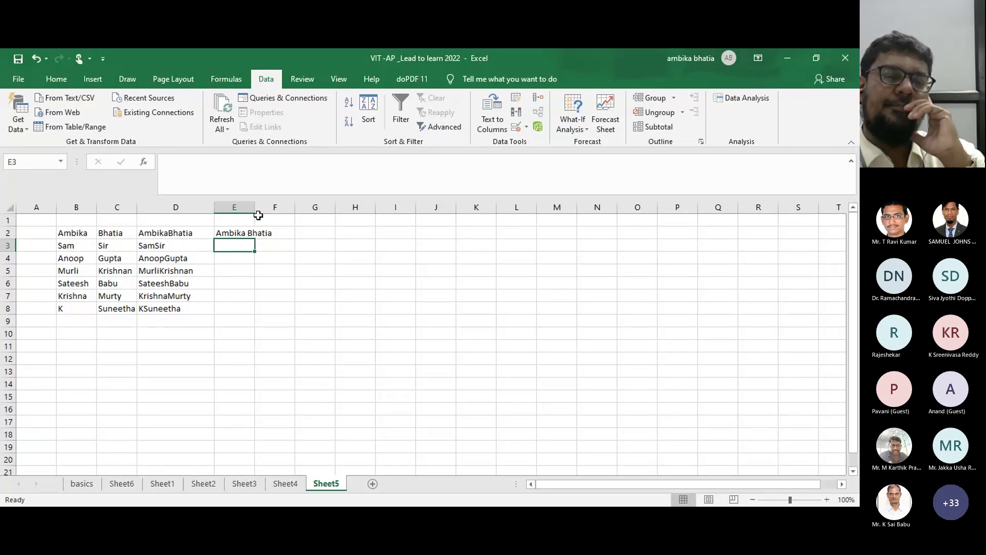
Step: Widen column E and edit the E2 formula to add extra spaces
drag(254, 208, 283, 208)
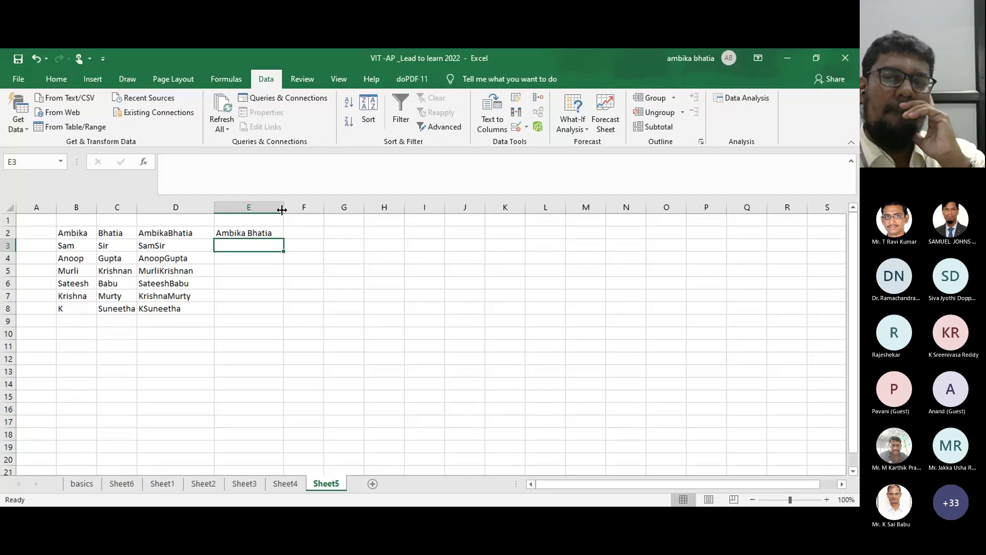
click(235, 234)
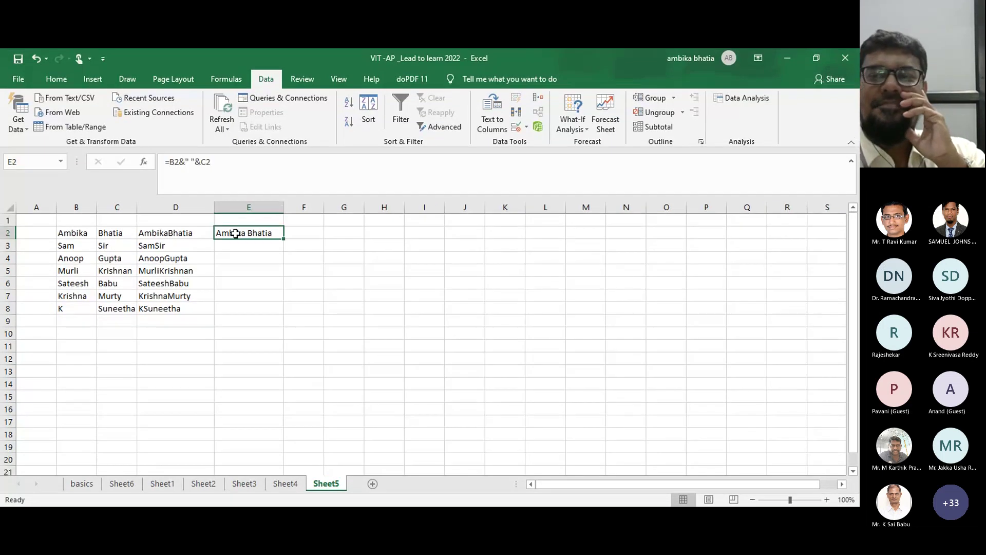
click(191, 161)
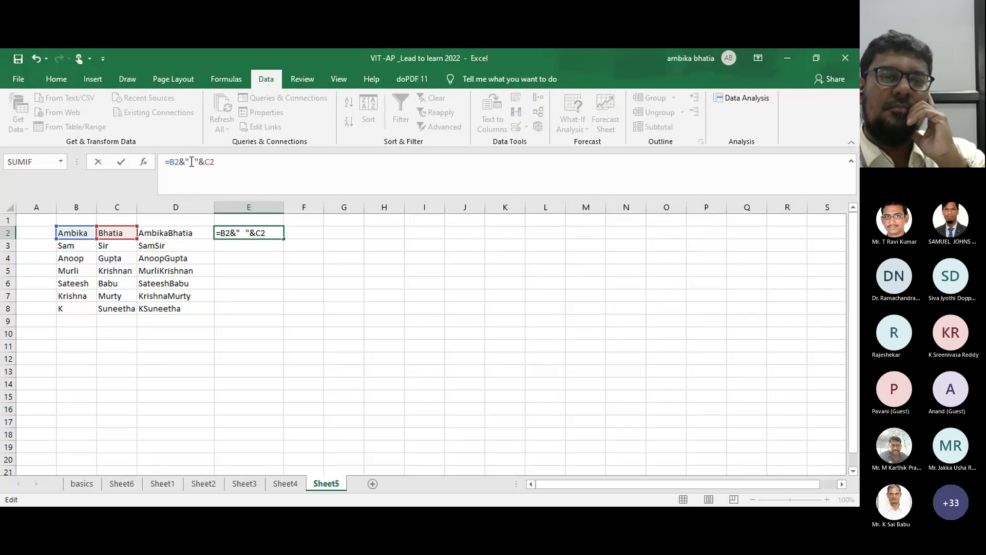
key(Return)
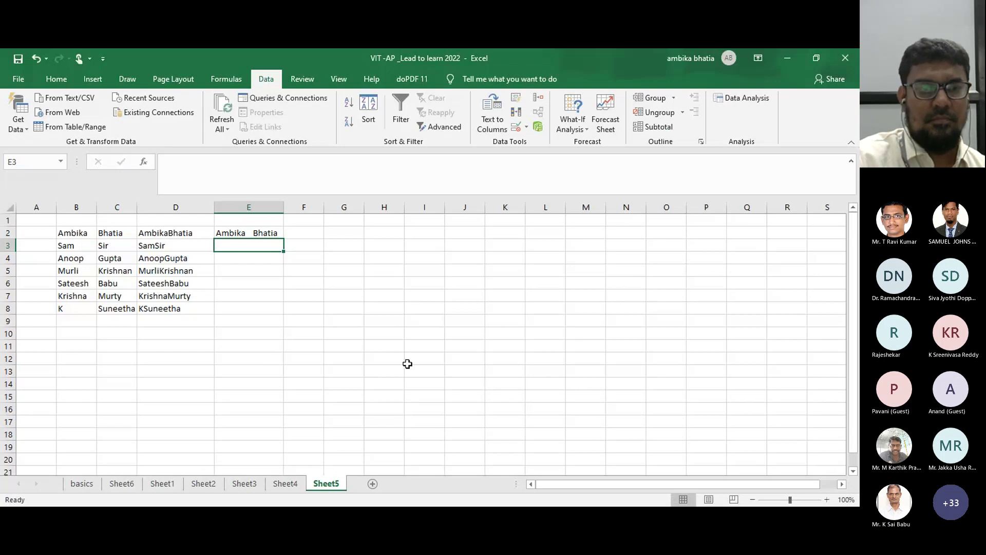
Step: Type the reminder note equal to cell&"space"&cell into H2
click(51, 82)
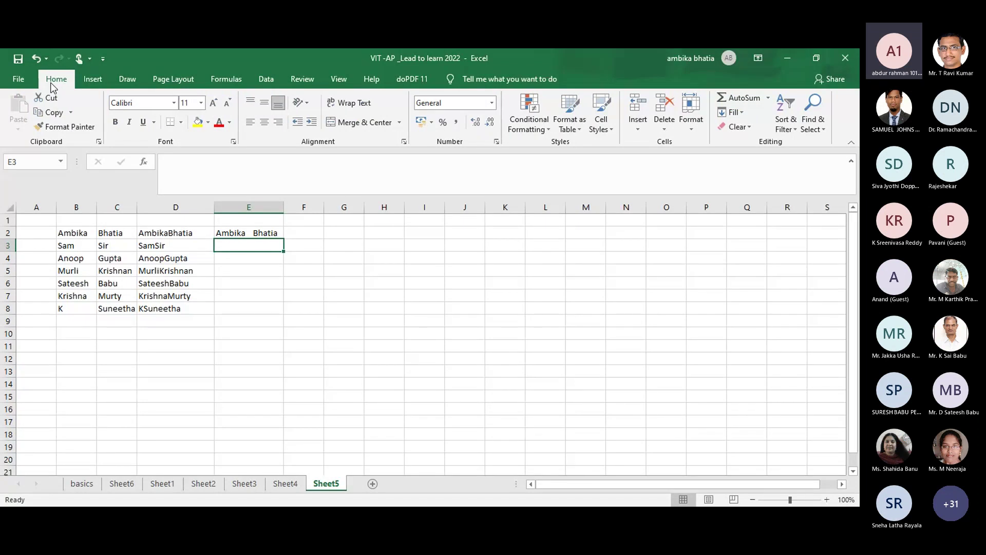
click(308, 235)
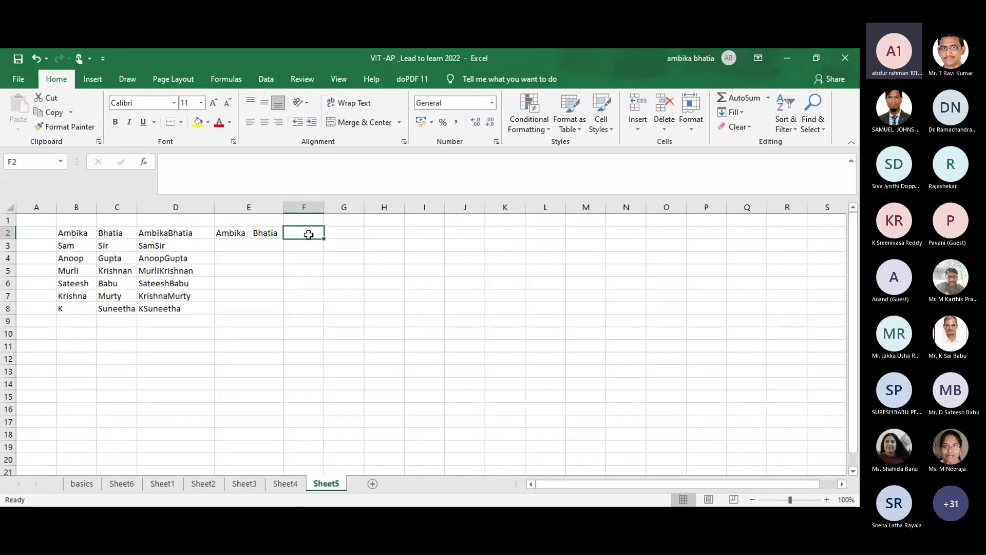
key(Right)
key(Right)
text(e)
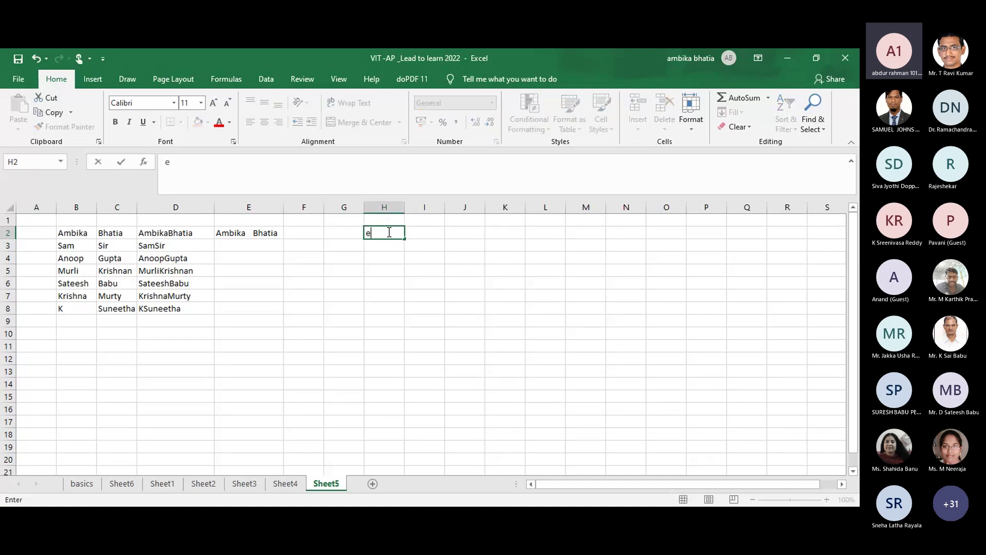
text(qual t)
key(BackSpace)
text(p)
key(BackSpace)
text(o cell)
text(&)
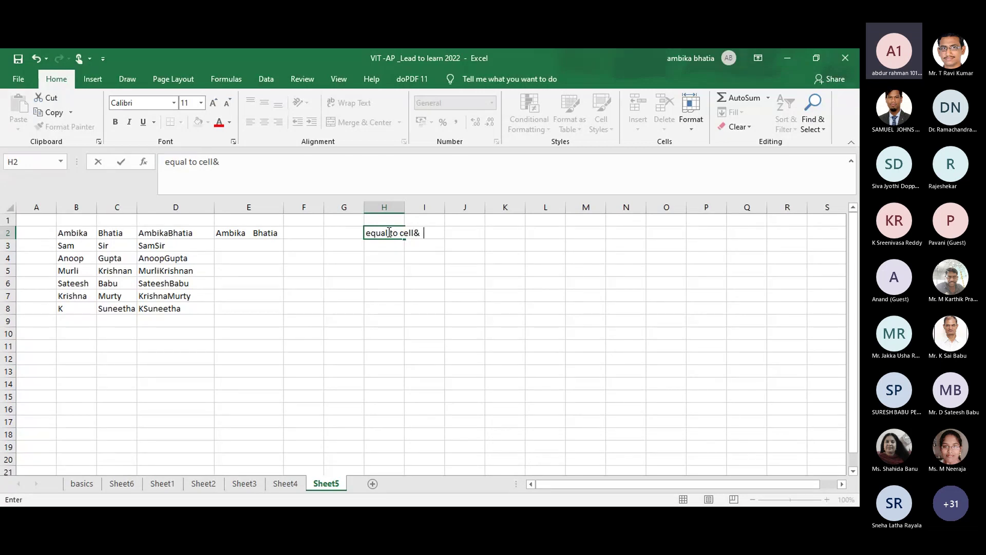
text("space")
text(&cell)
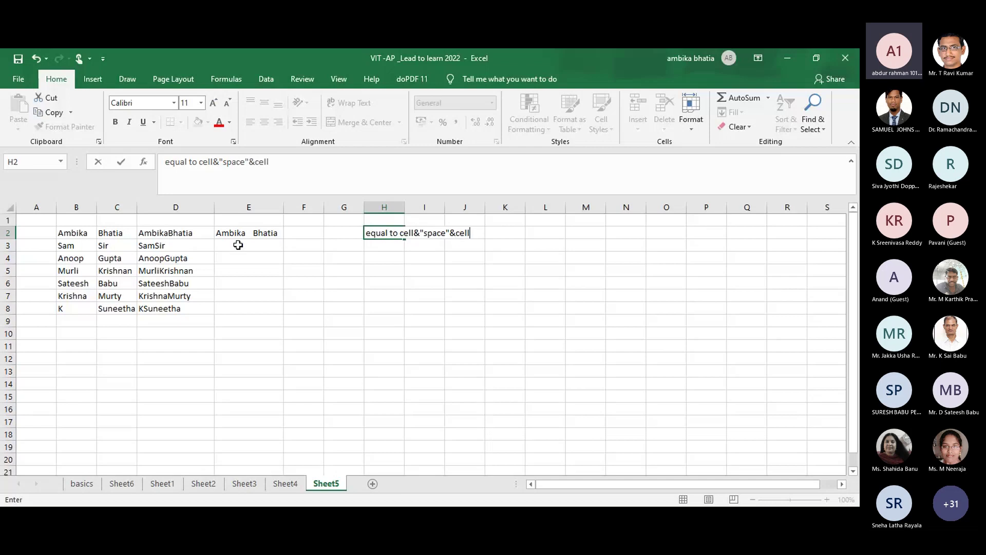
click(311, 264)
Step: Enter =B4&" "&C4 in F4 to show row 4's full name, and widen column F
text(=)
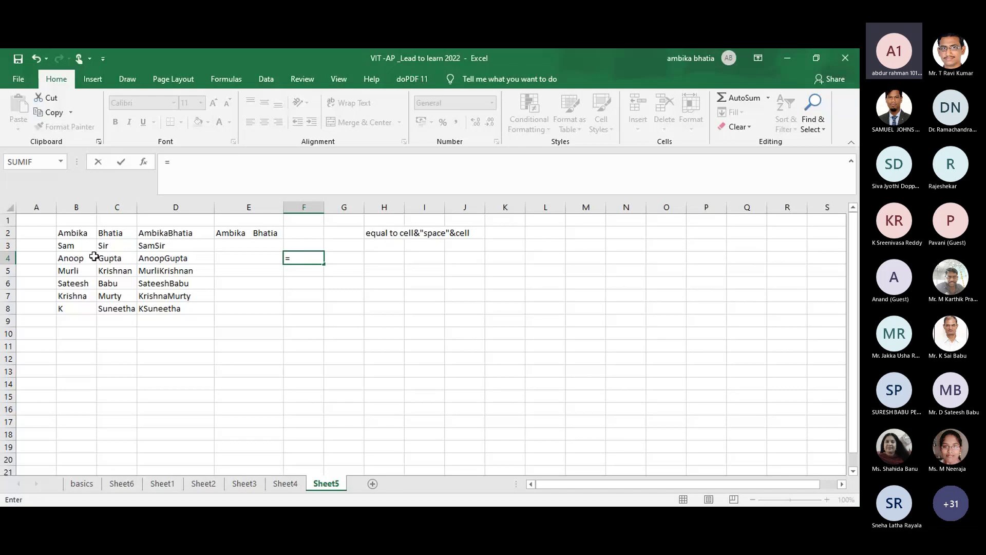
click(76, 264)
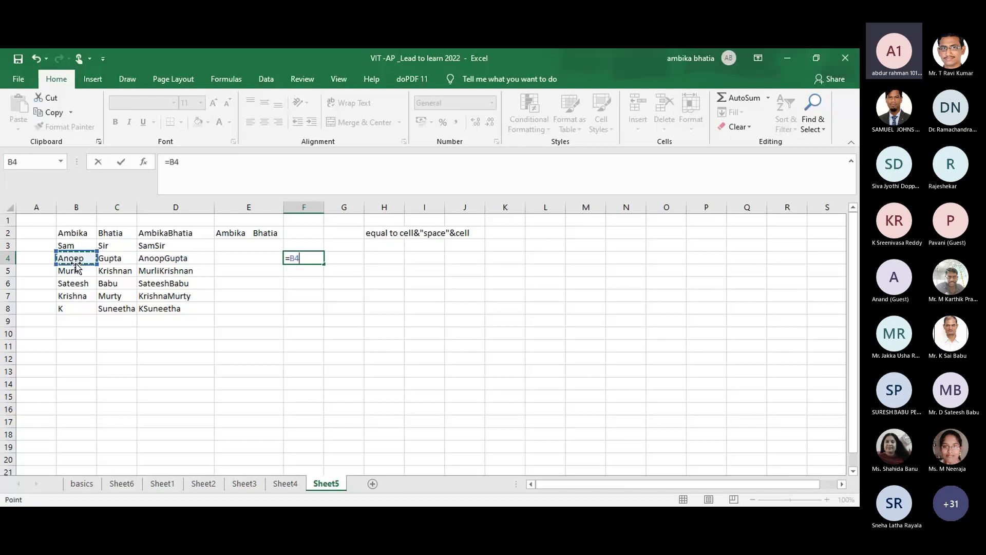
text(&)
text(")
text(&)
click(114, 255)
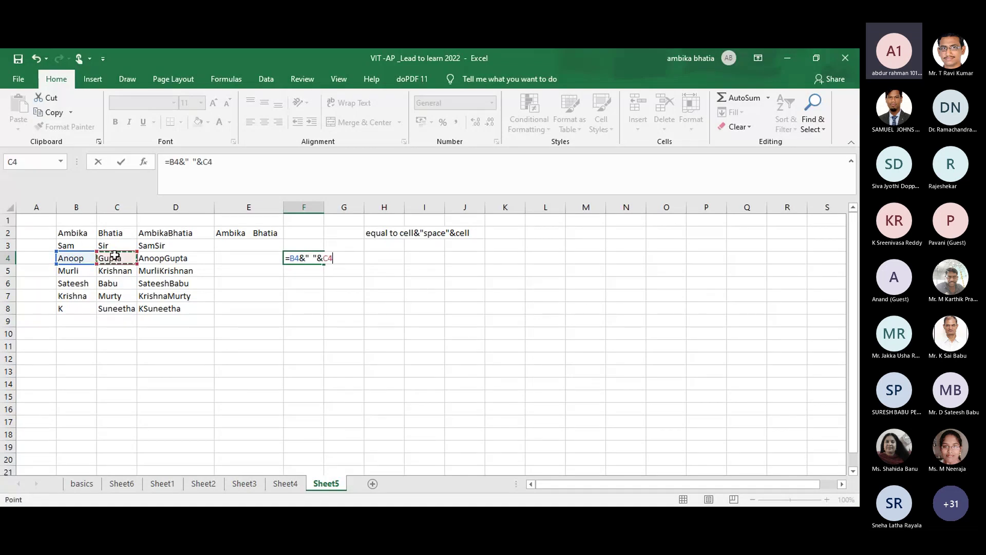
key(Return)
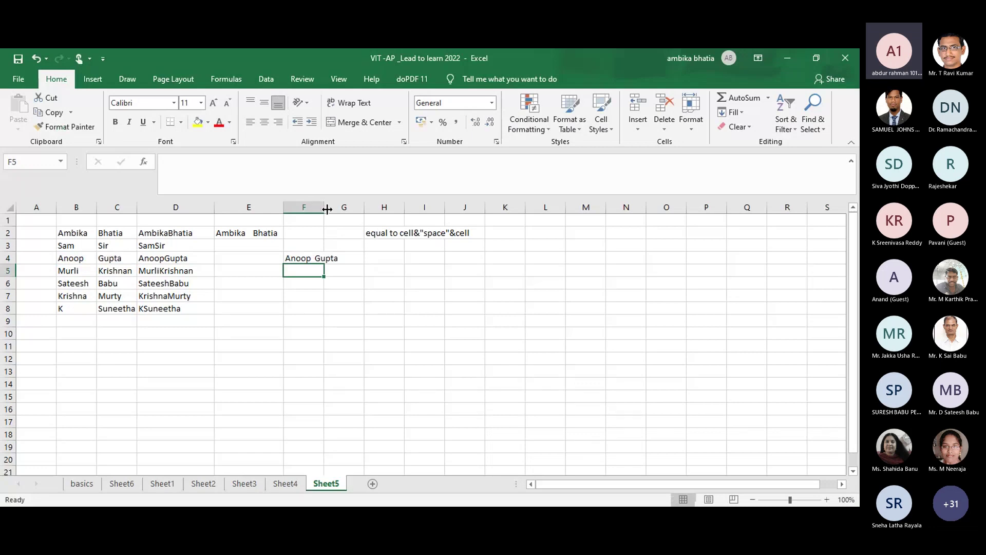
drag(327, 209, 341, 209)
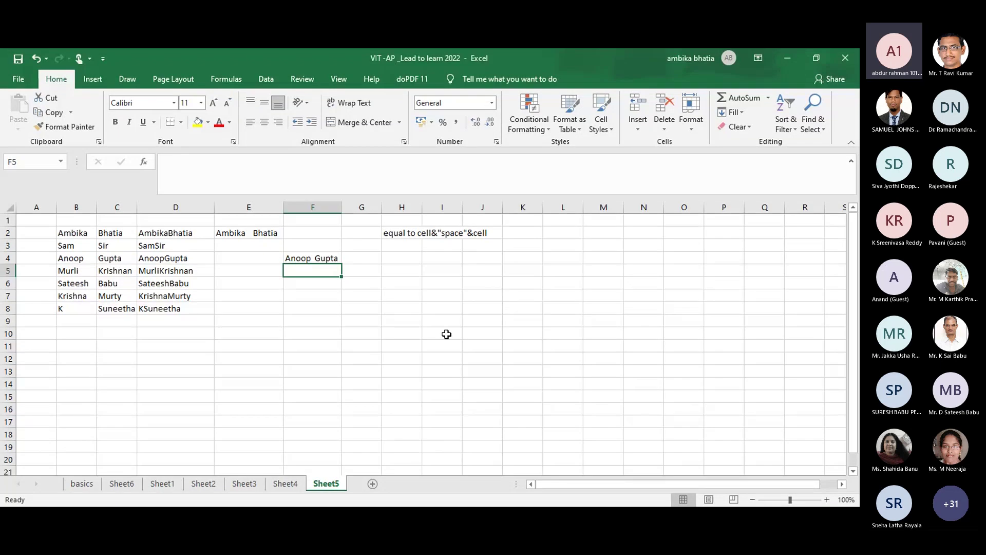
key(Left)
key(Left)
key(Down)
key(Down)
key(Down)
key(Up)
click(188, 231)
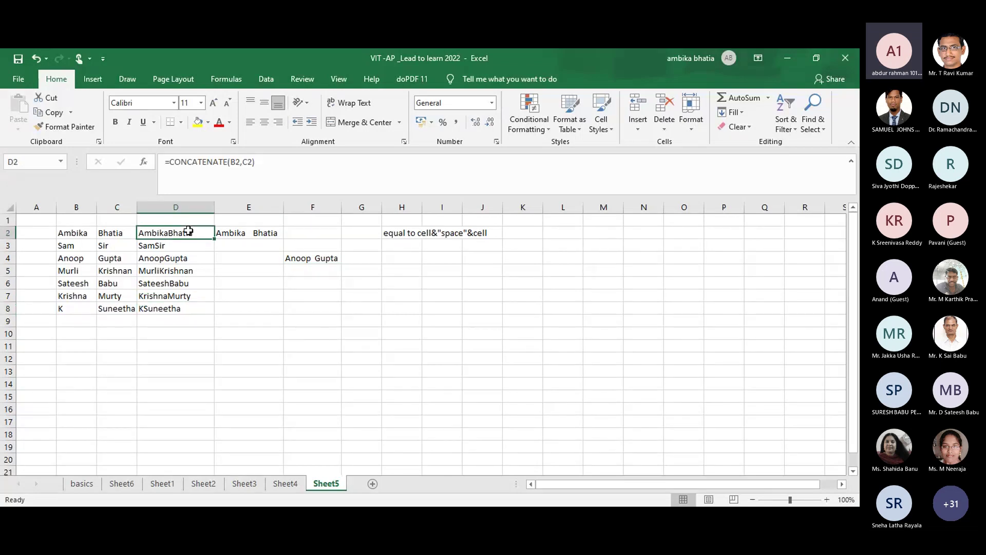
double_click(188, 230)
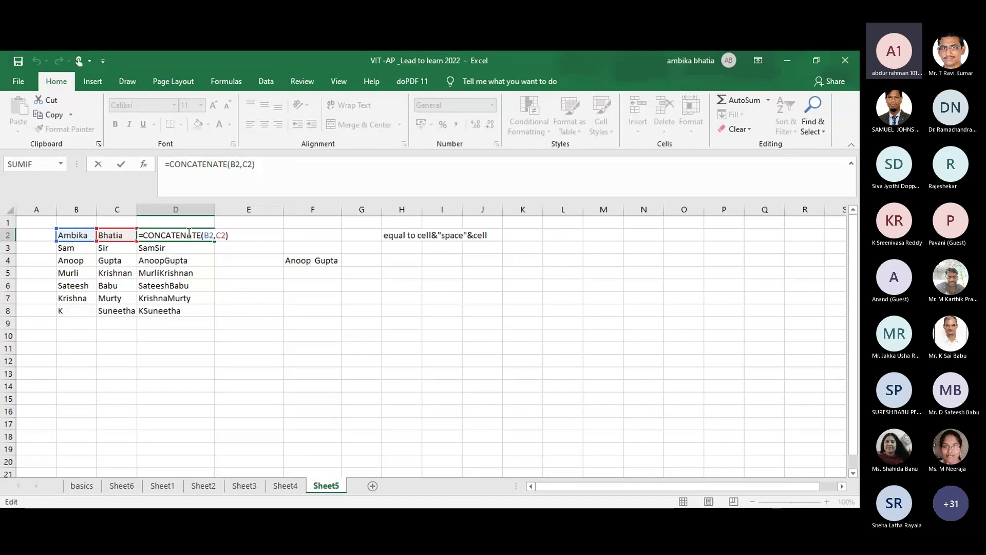
key(Escape)
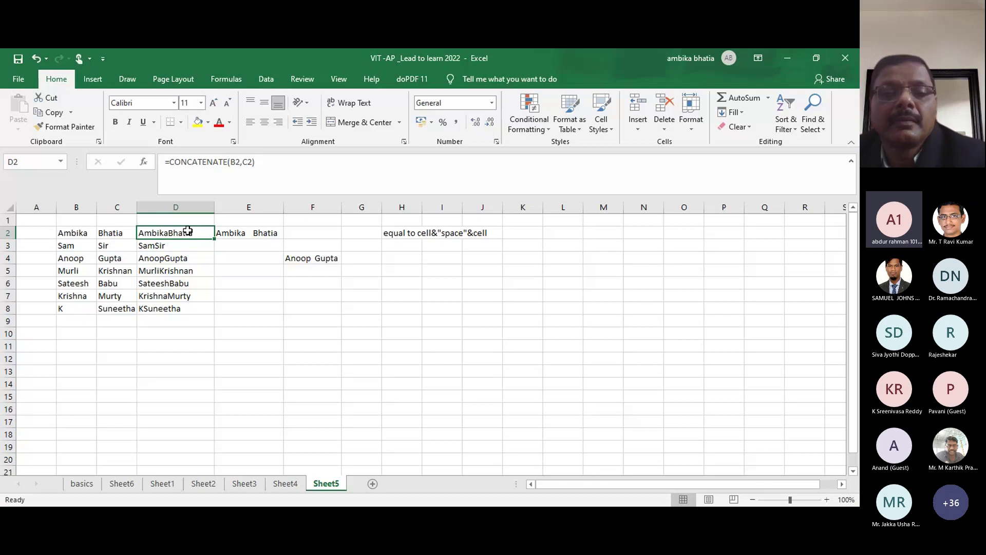
Step: Start a spaced-join formula in F6 referencing the first name in B5
click(296, 282)
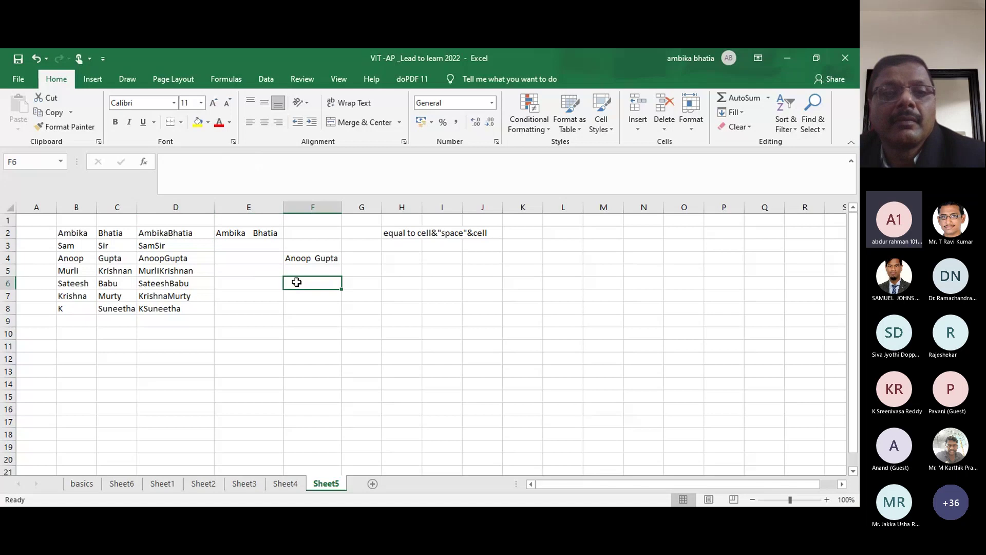
text(=)
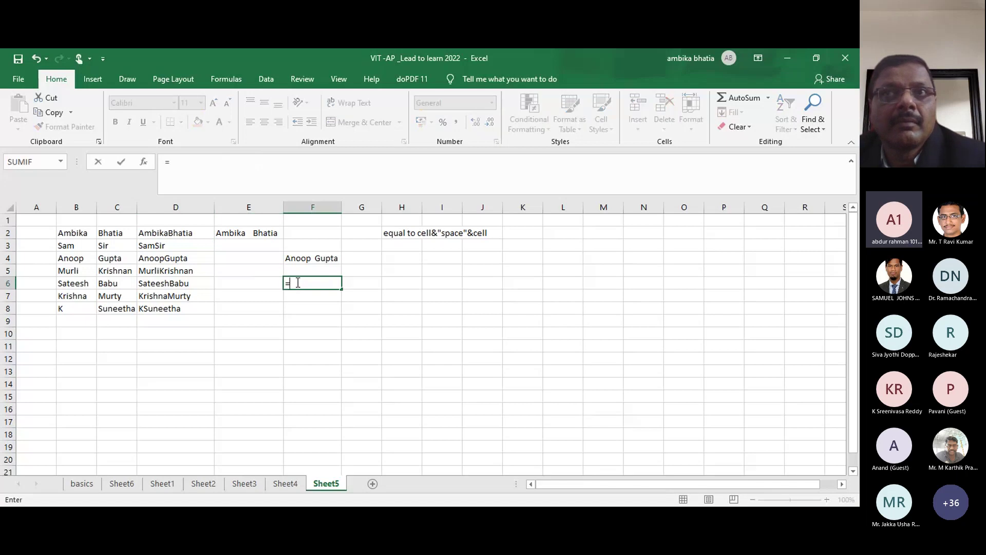
click(71, 272)
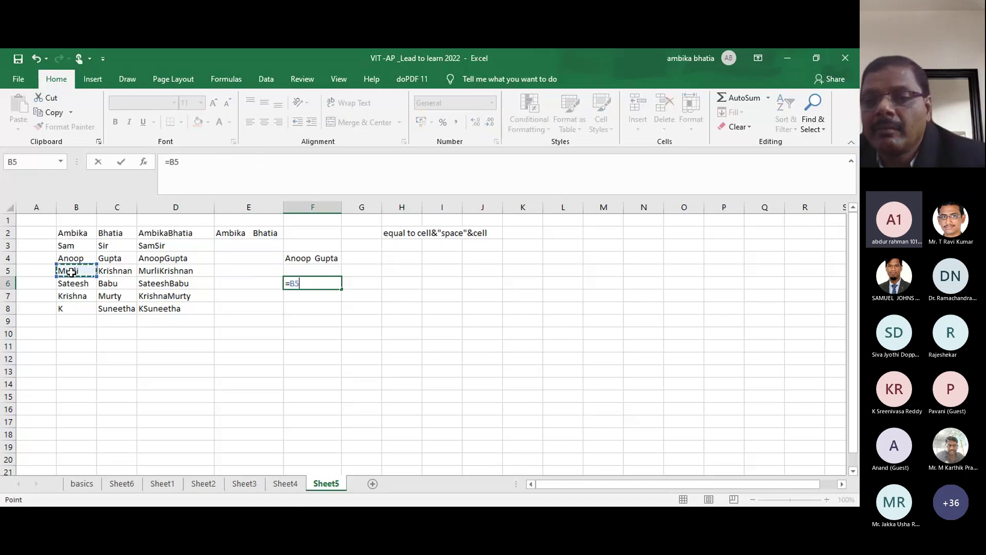
text(&)
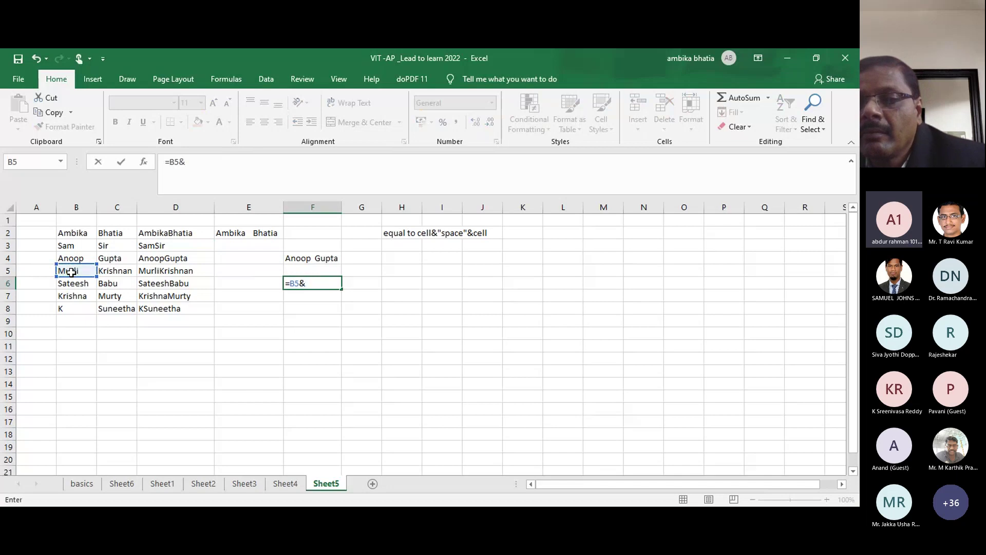
text(")
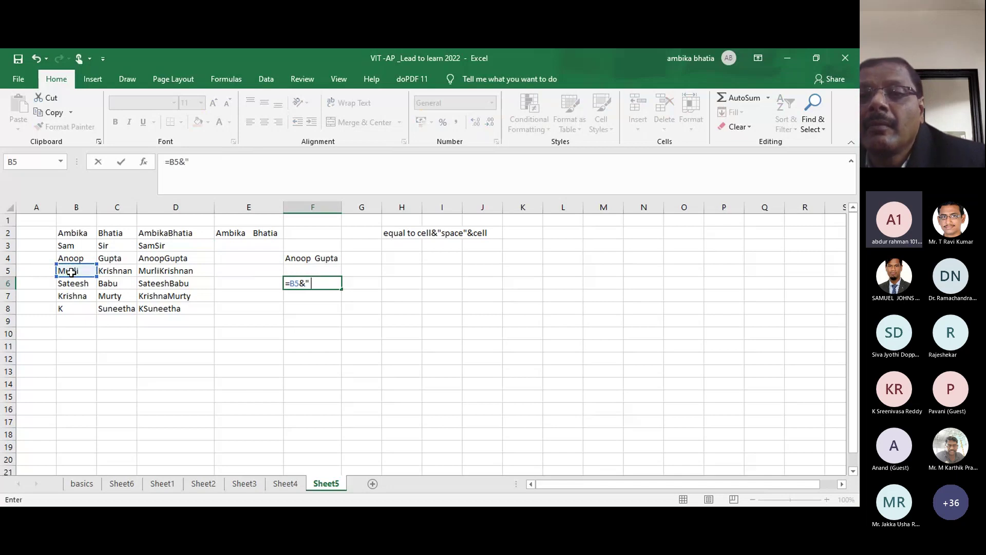
text( ")
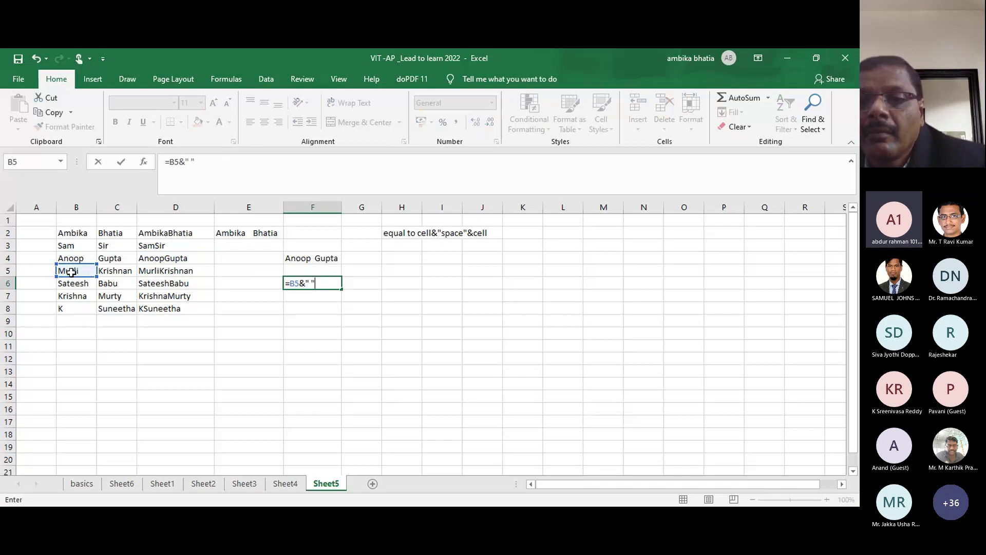
click(106, 270)
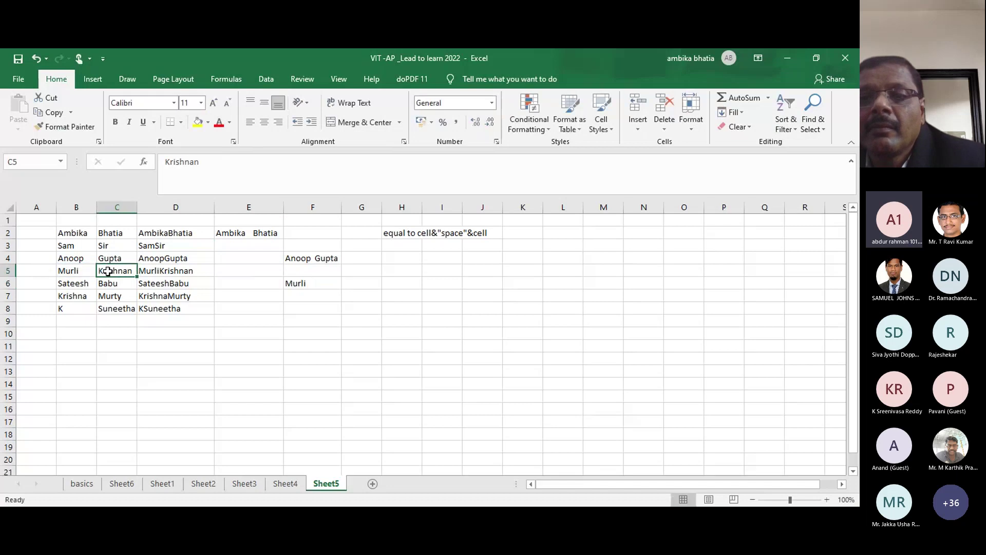
Step: Complete the F6 formula as =B5&" "&C5&" "&D4 and confirm it
click(289, 284)
double_click(289, 283)
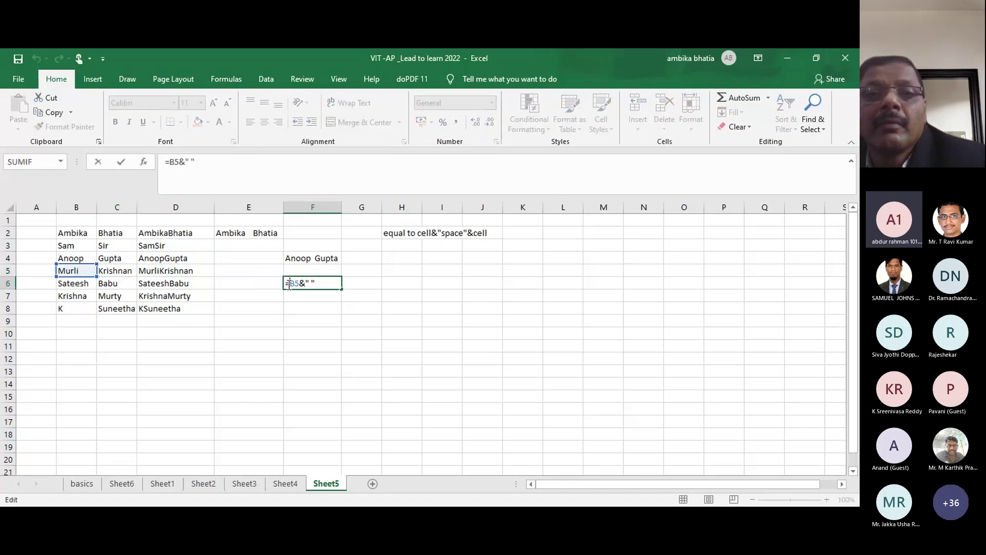
click(319, 283)
text(&)
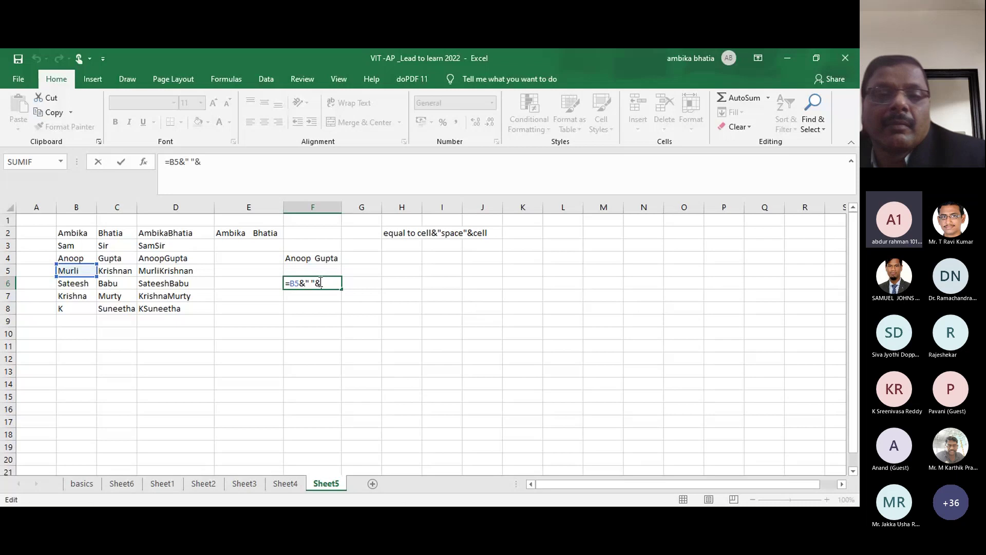
click(116, 270)
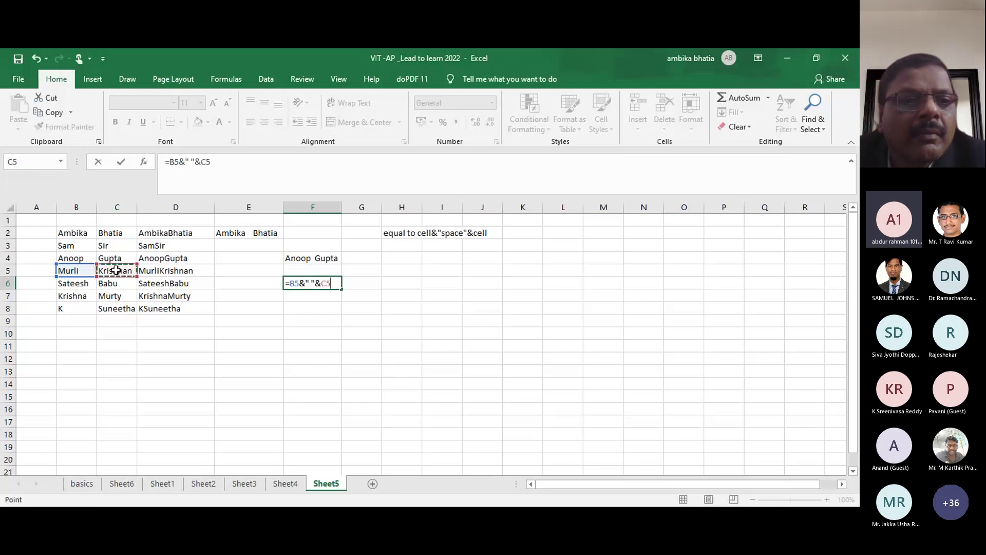
text(&)
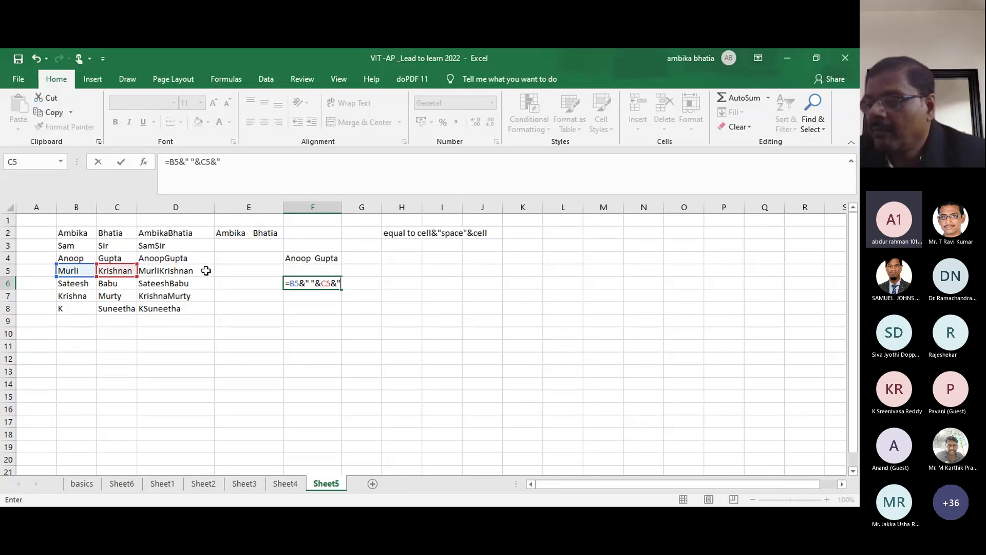
text(" ")
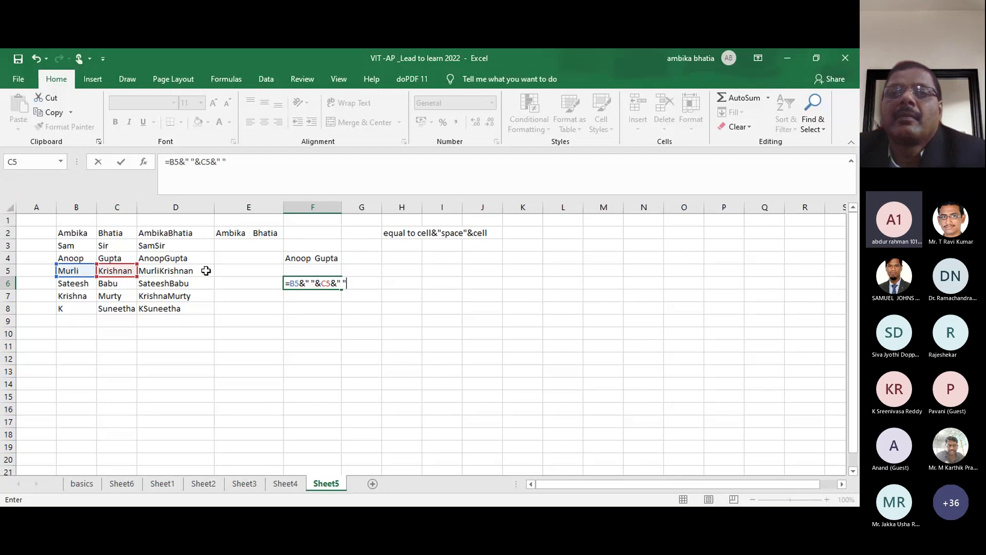
text(&)
click(170, 257)
key(Return)
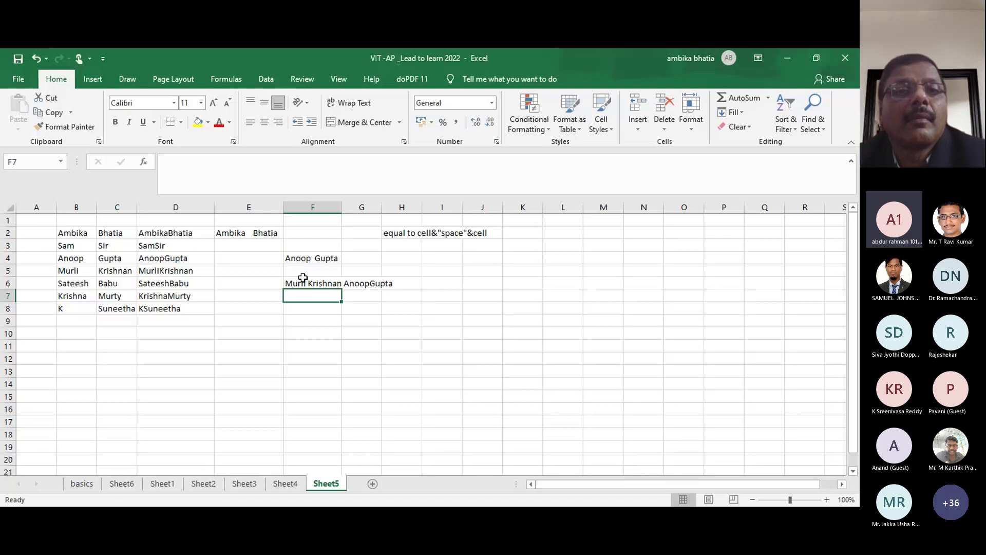
Step: Type the words this, is, is, is into B11:B14
click(84, 348)
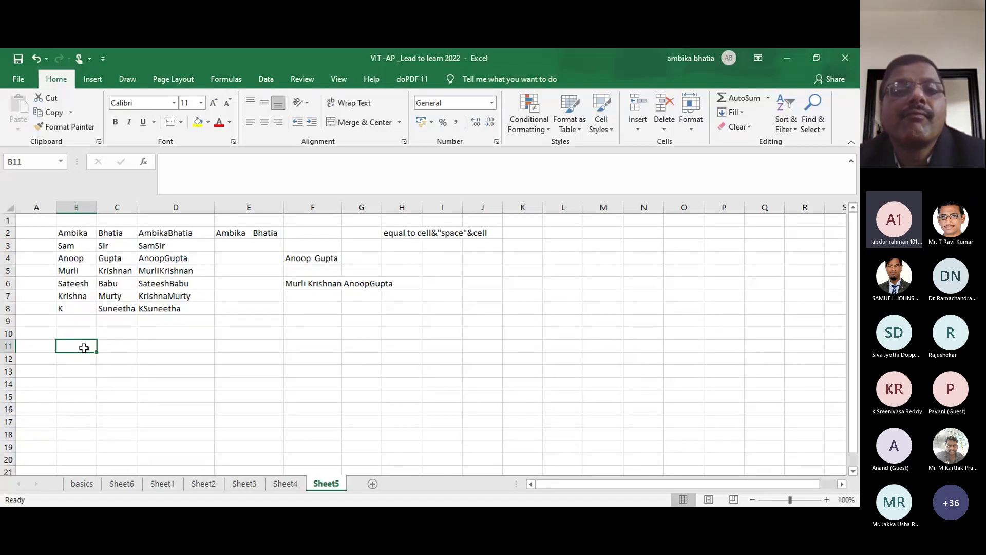
text(this)
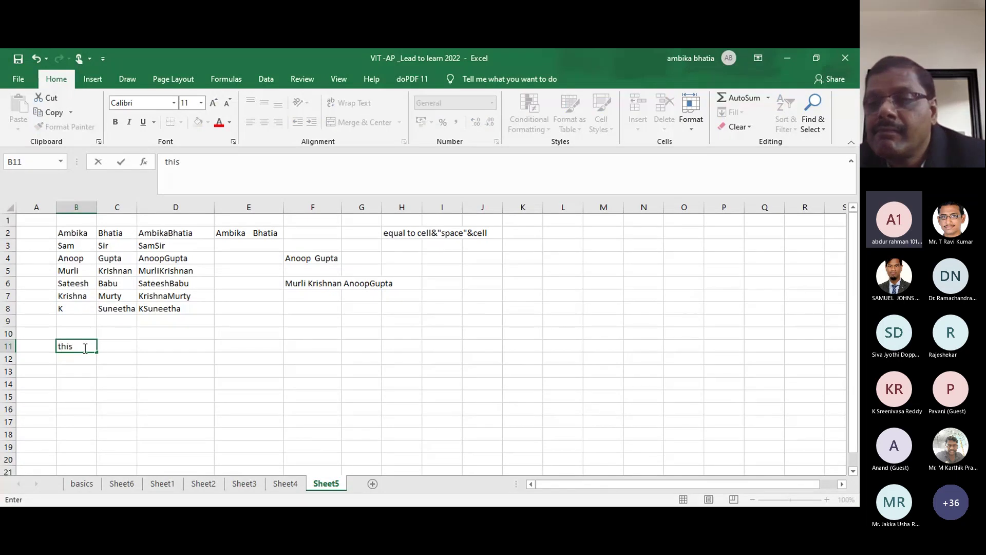
key(Return)
text(is)
key(Return)
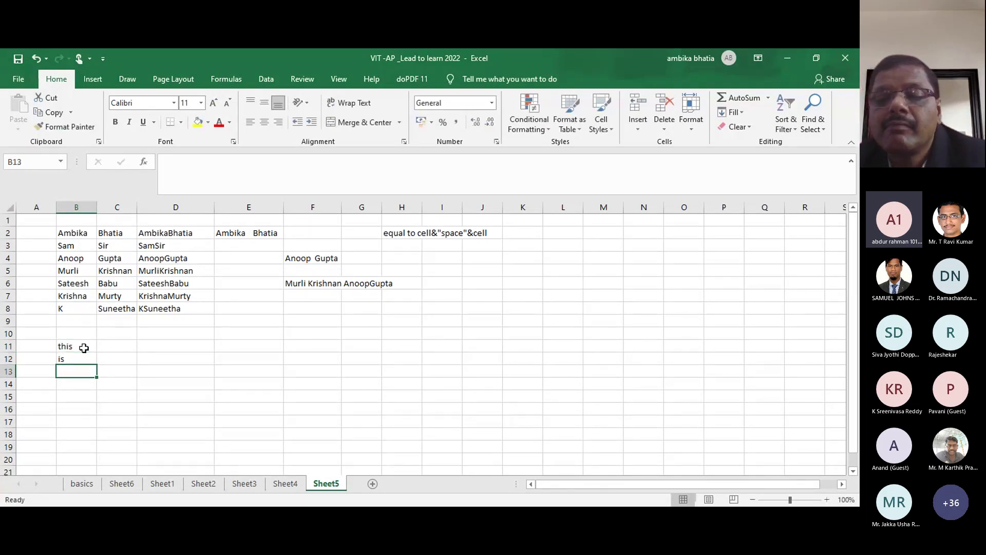
text(is)
key(Return)
text(is)
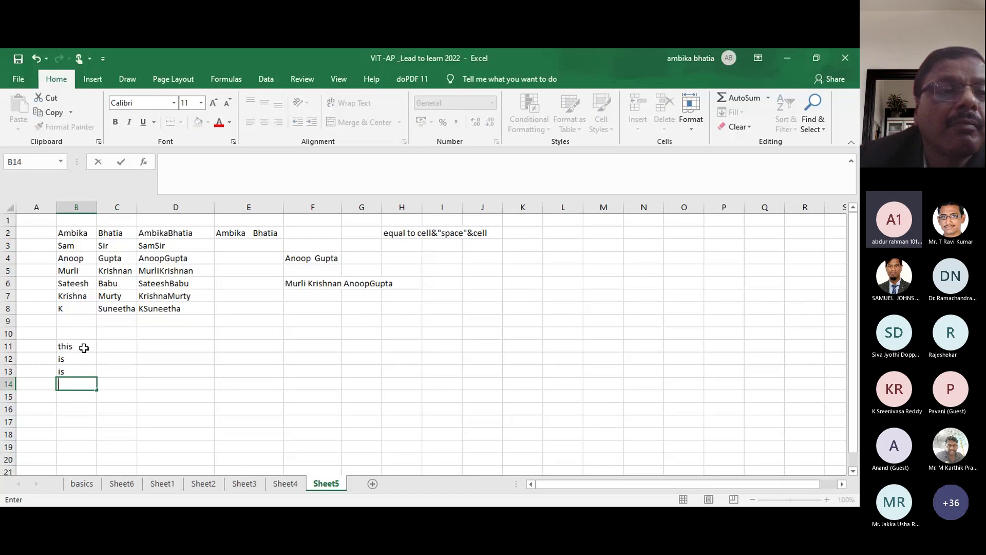
key(Up)
key(Down)
key(Down)
Step: Continue the list with is, a, wonderful, audience in B15:B18
text(is)
key(Return)
text(a)
key(Return)
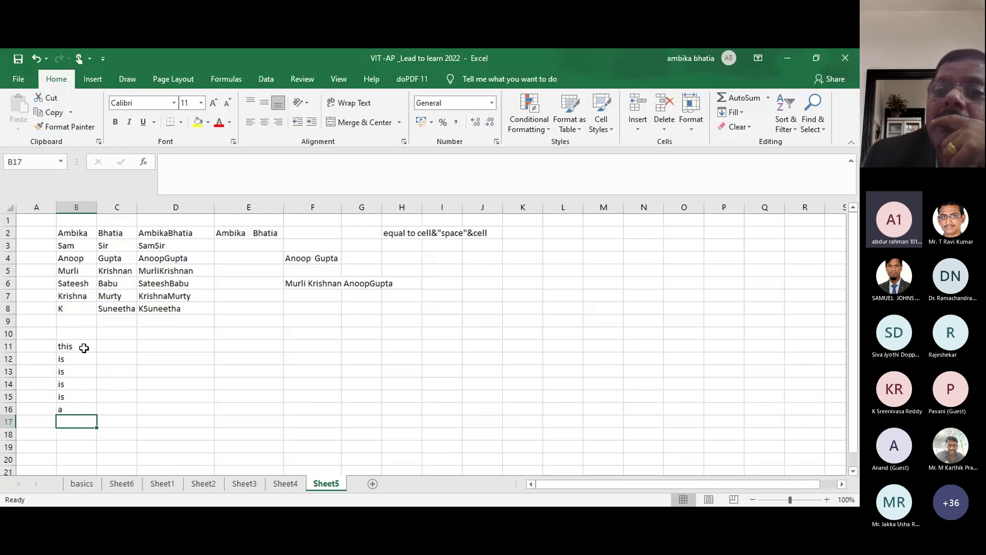
text(wonderful)
key(Return)
text(audi)
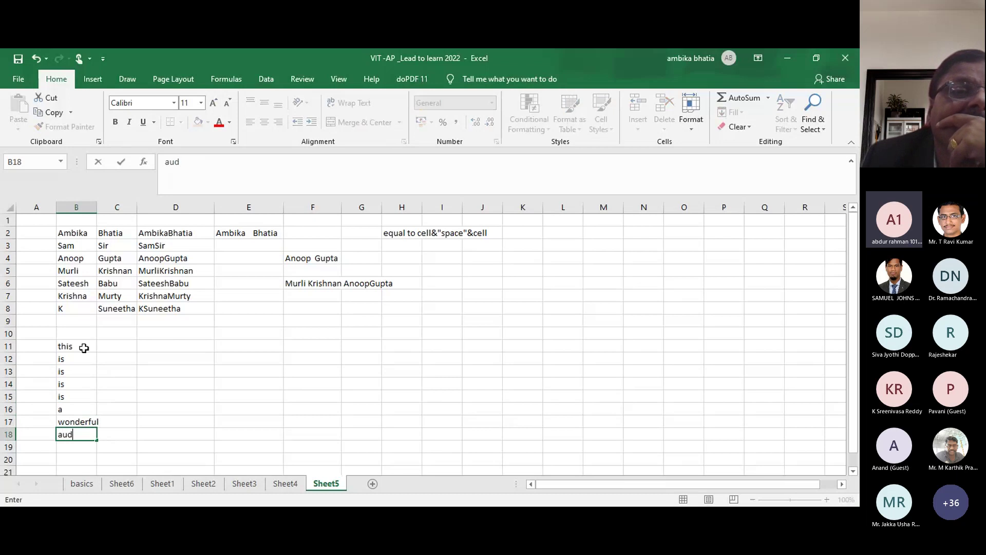
text(ence)
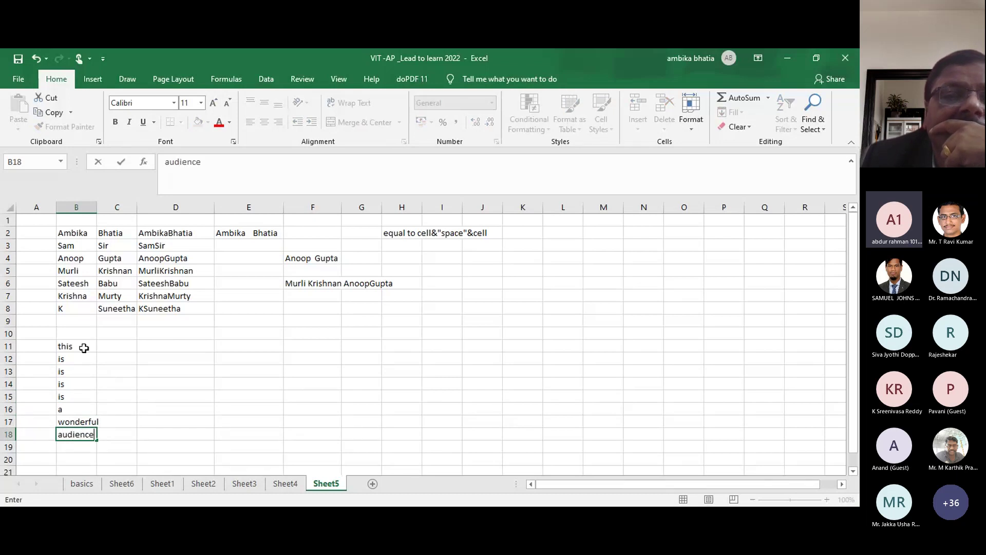
click(117, 409)
click(171, 368)
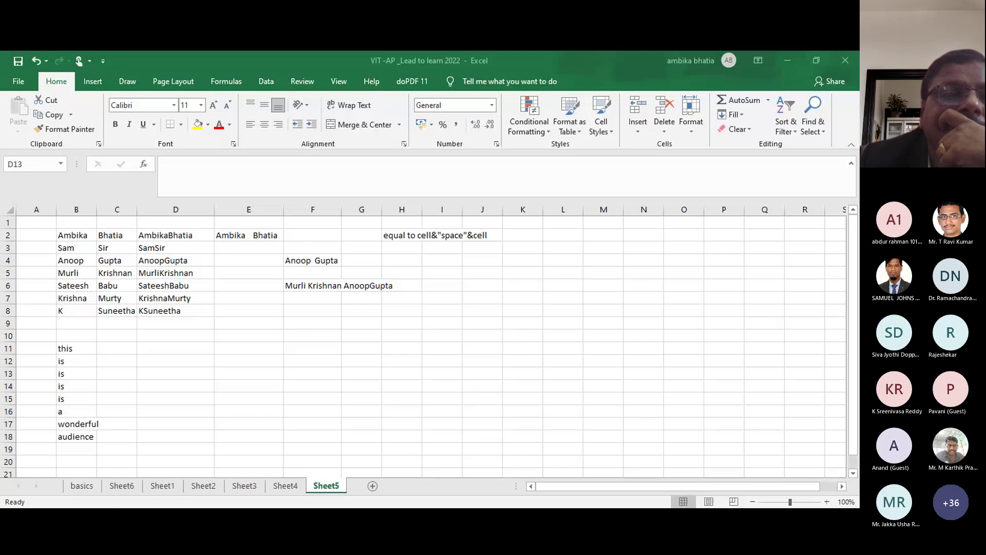
click(162, 347)
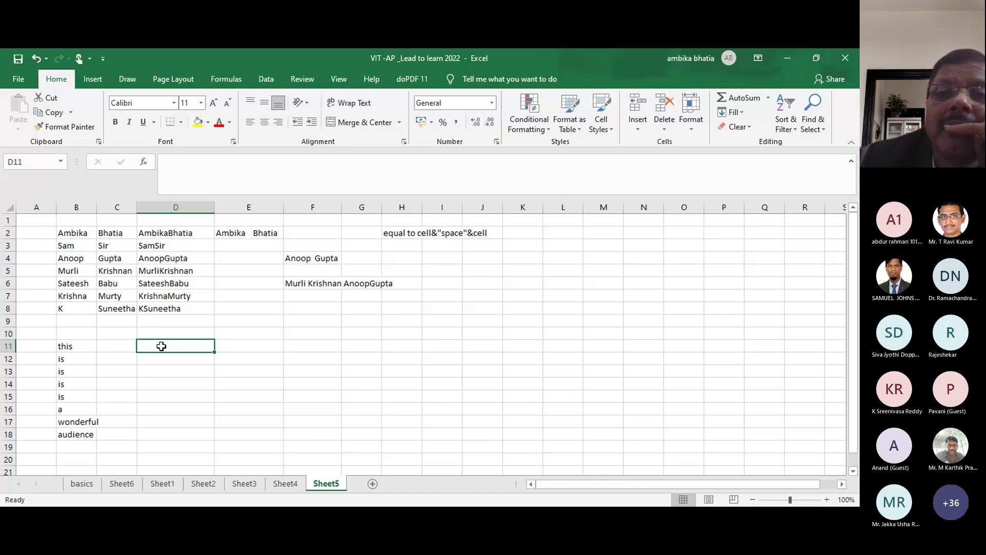
text(=)
key(BackSpace)
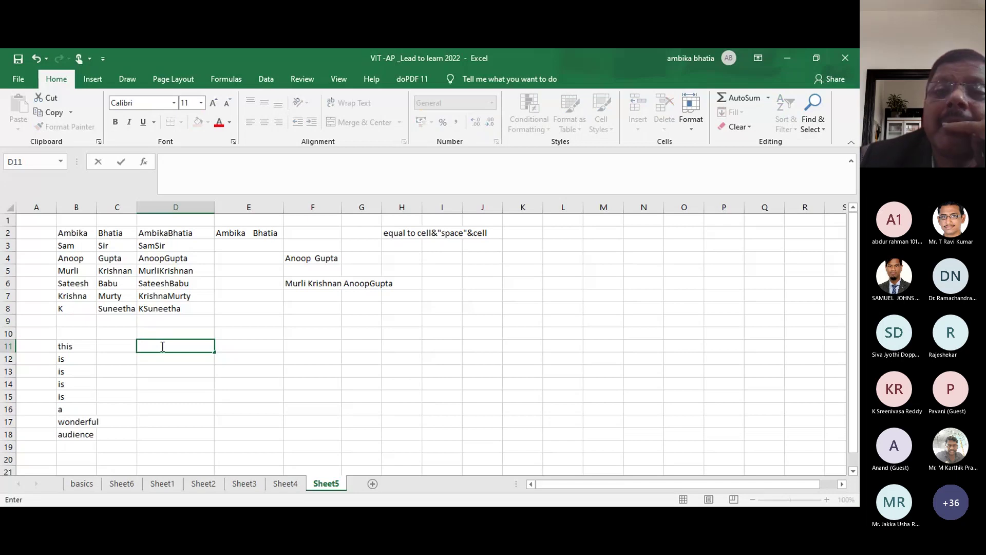
Step: Enter =TEXTJOIN(" ",TRUE,B11) in D11, which returns only 'this'
text(=)
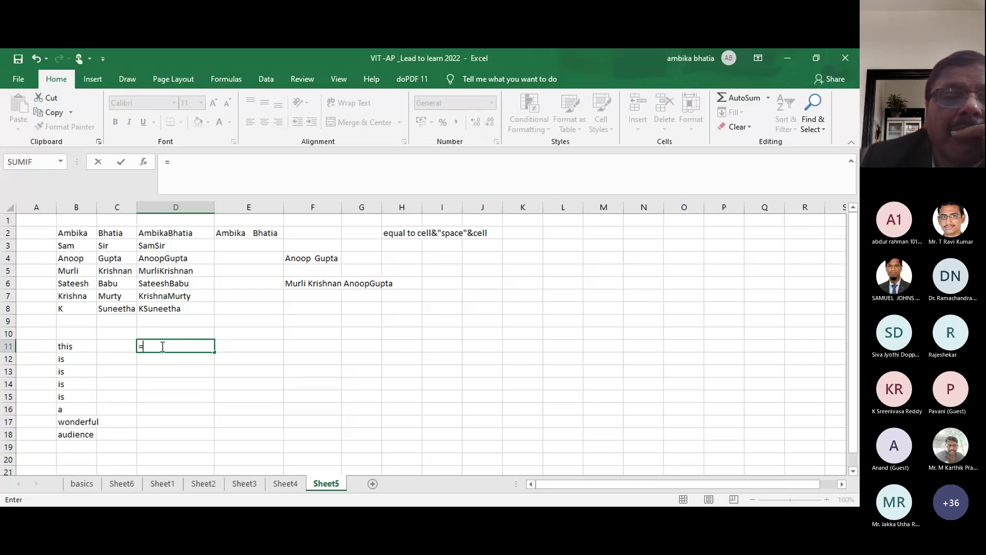
text(text)
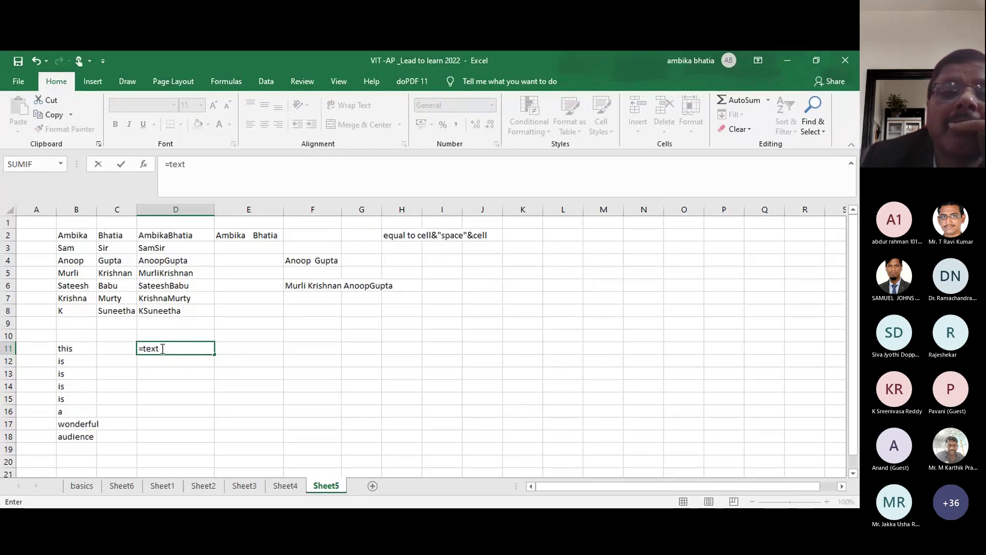
key(Down)
key(Tab)
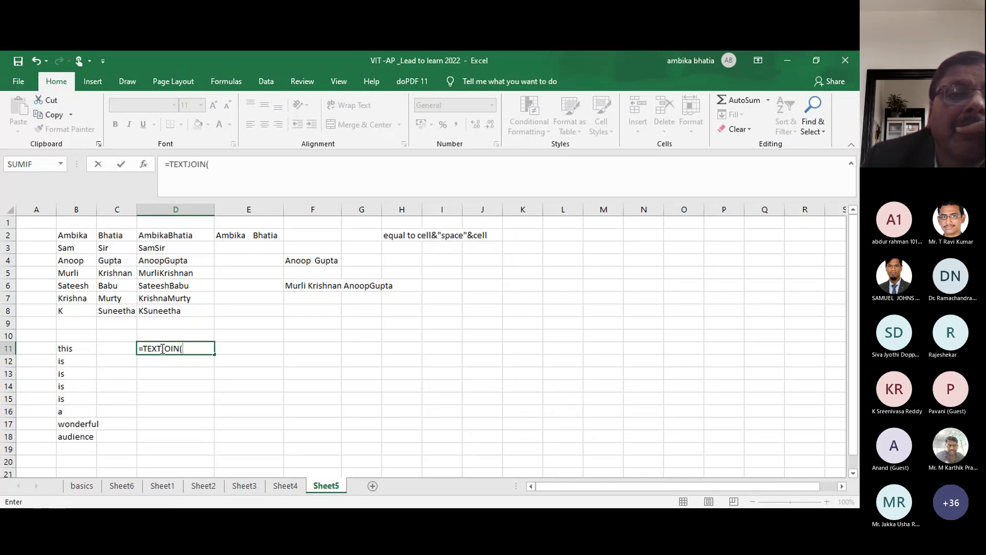
text(")
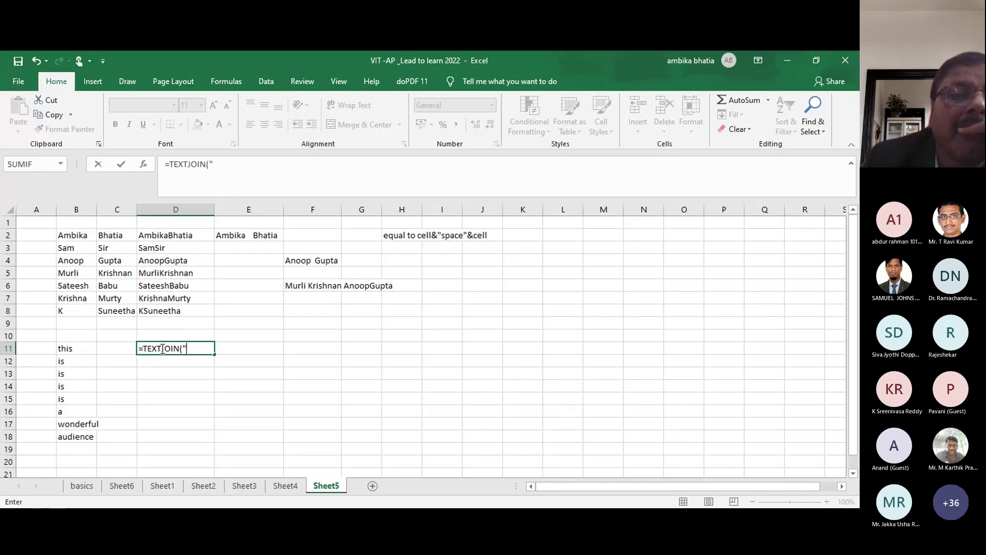
text( ")
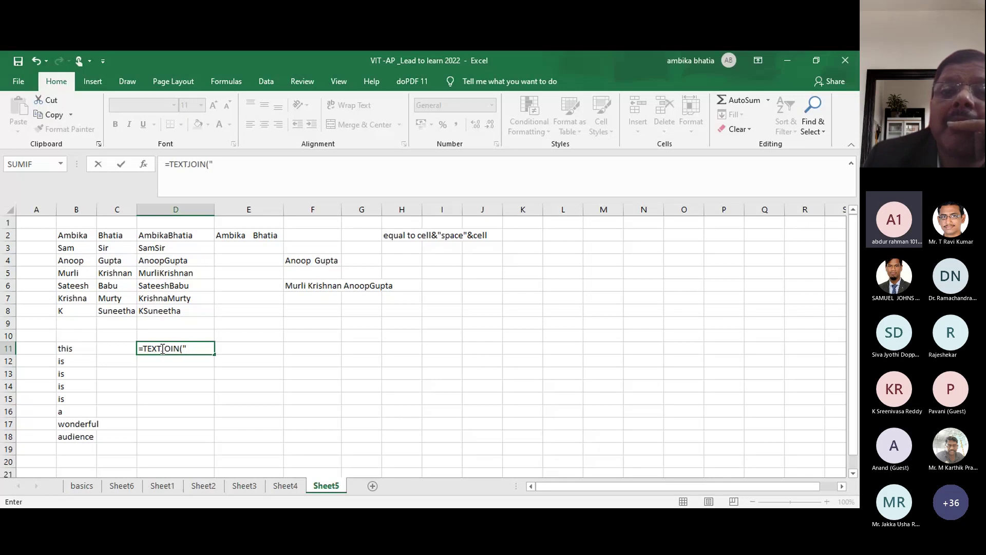
text( ",)
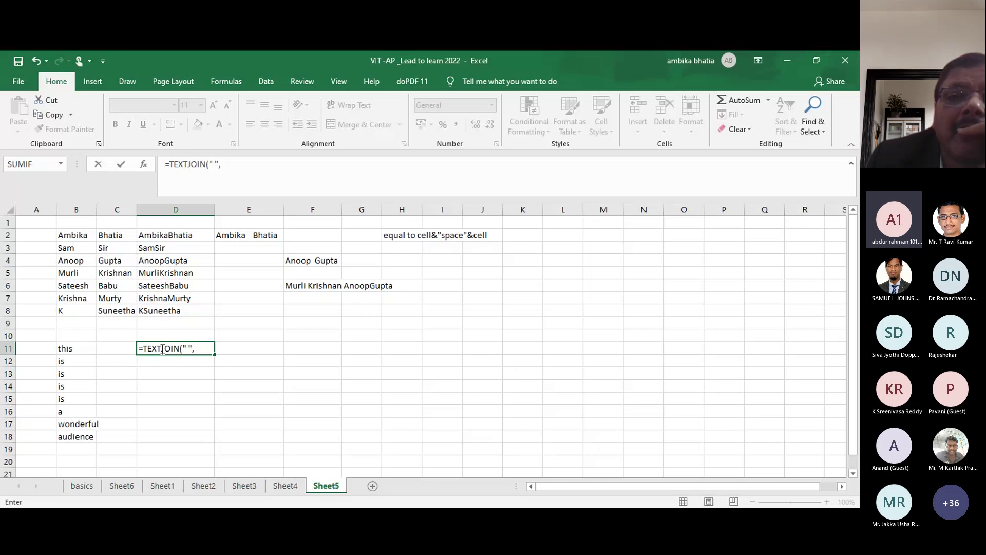
text(TRUE)
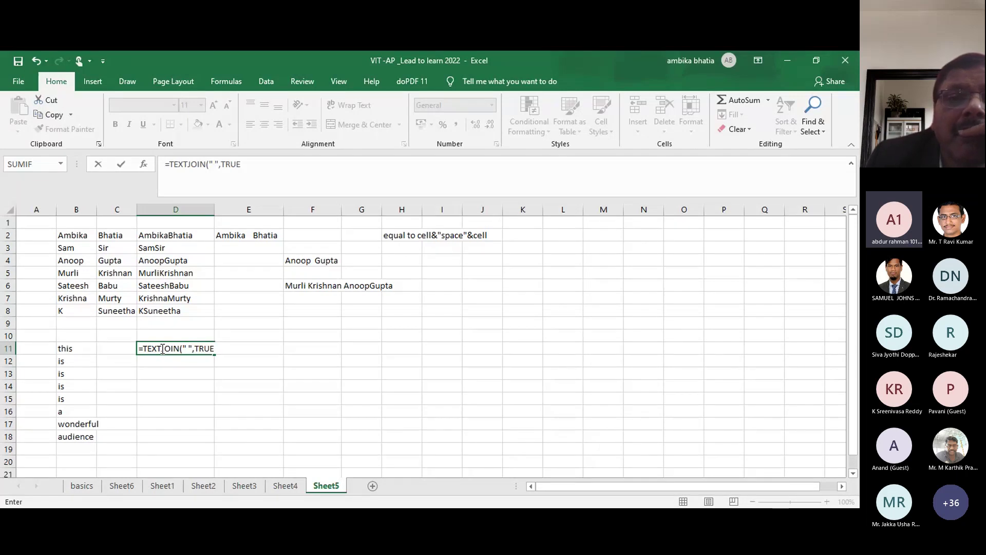
text(,)
click(67, 343)
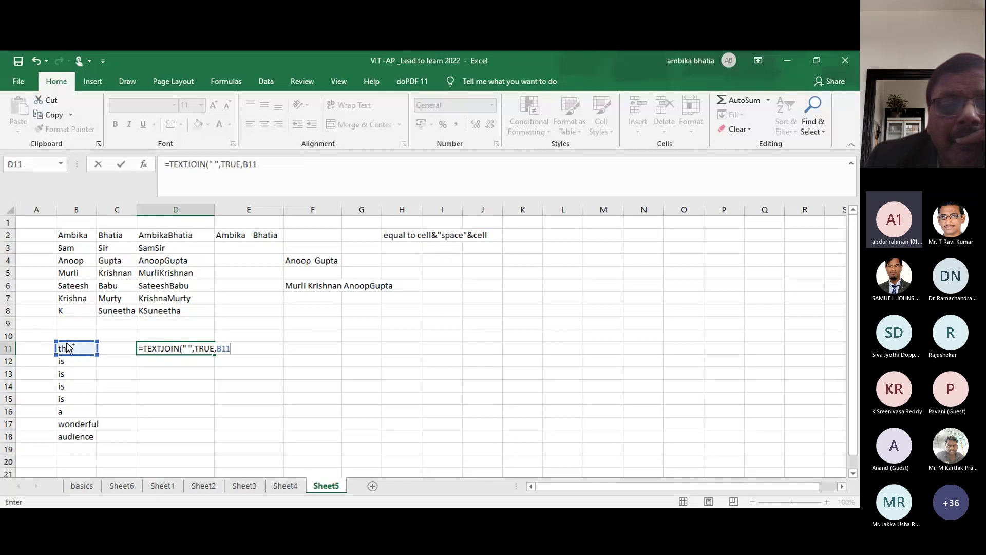
key(ctrl+shift+Down)
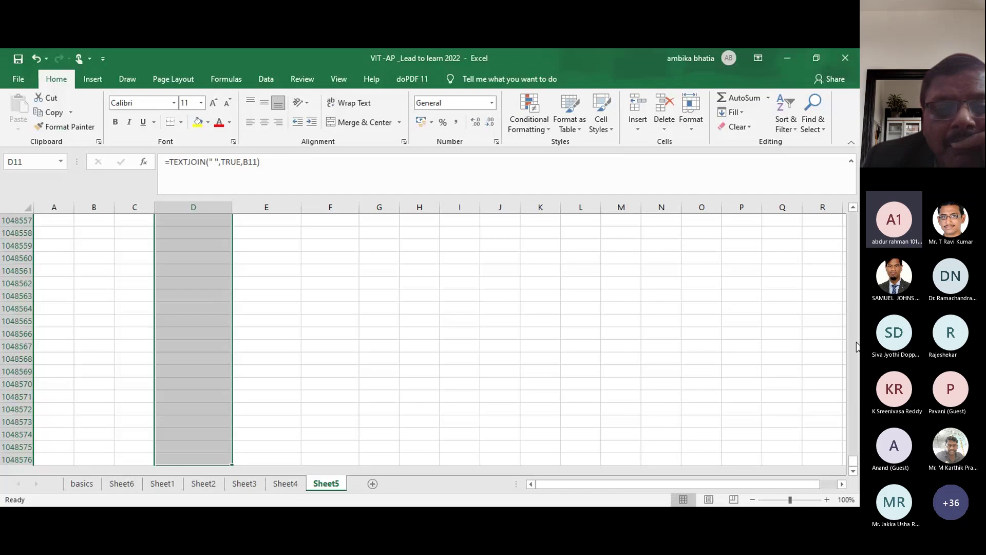
Step: Clear D11 to prepare for a rewritten formula
drag(853, 460, 853, 216)
drag(168, 345, 168, 396)
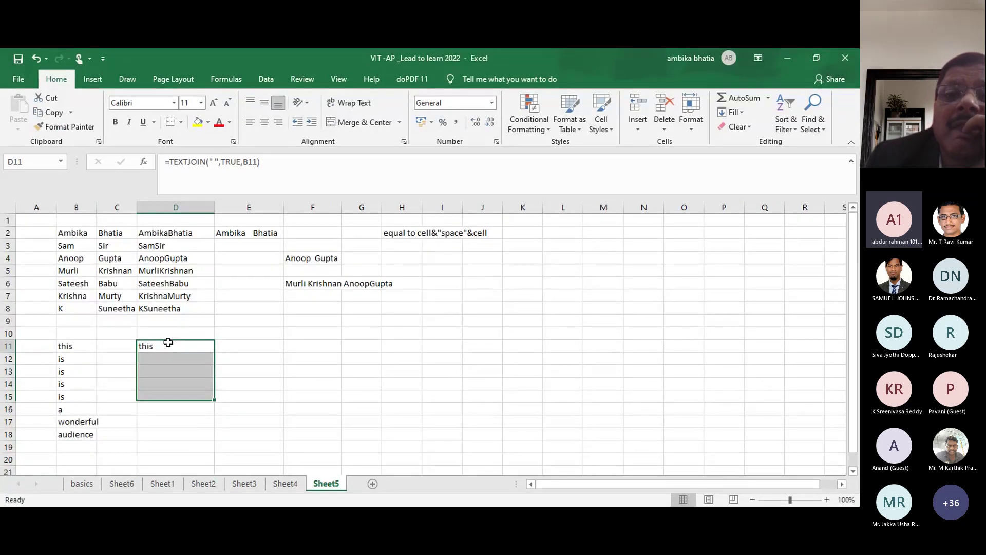
click(169, 343)
key(Delete)
Step: Rewrite D11 as =TEXTJOIN(" ",TRUE,B11:B18) to join the whole word list
text(=)
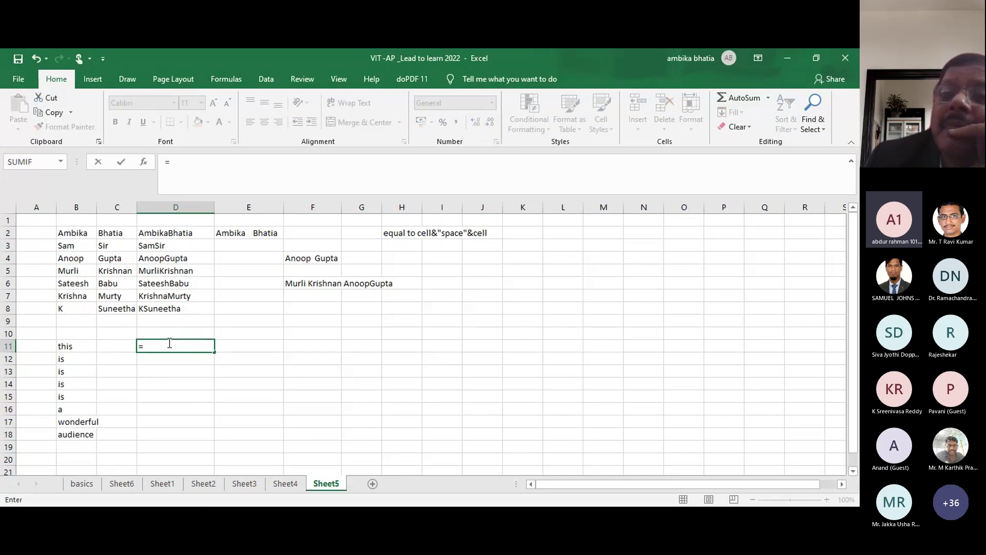
text(textj)
key(Tab)
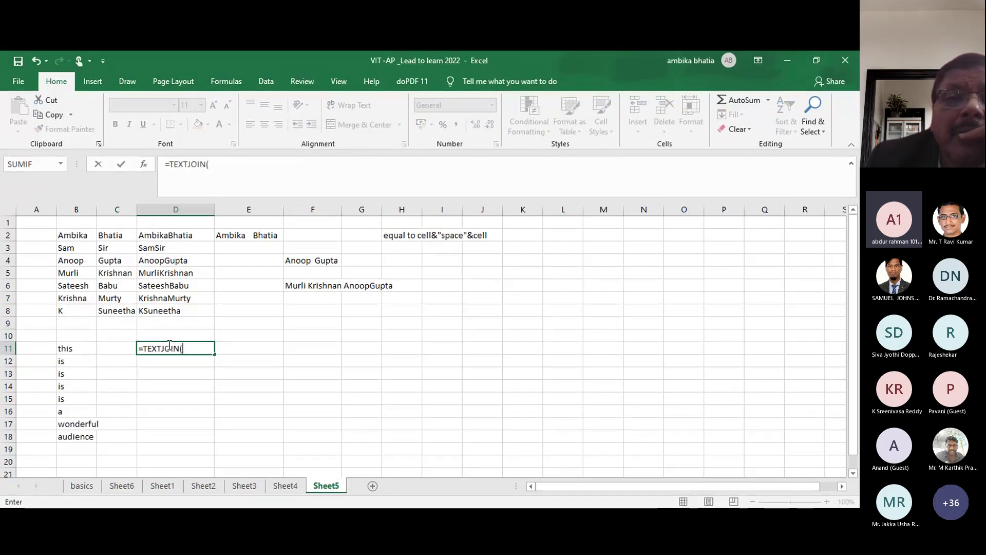
text(" ",TRUE)
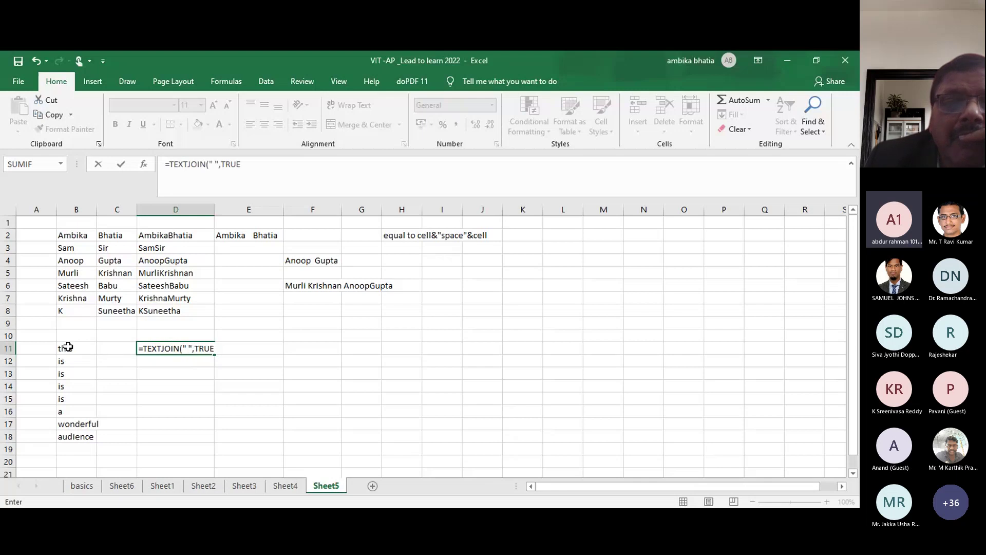
click(67, 348)
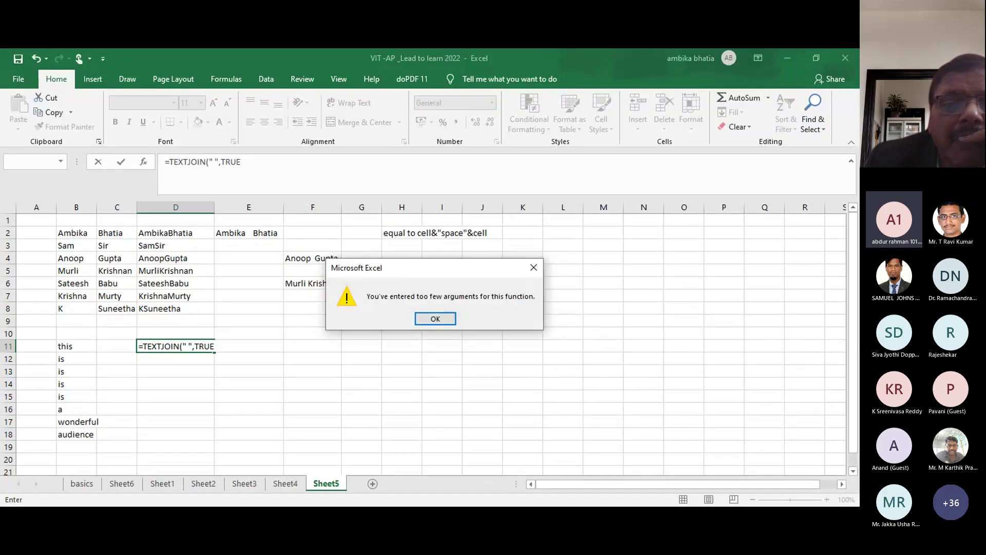
click(534, 267)
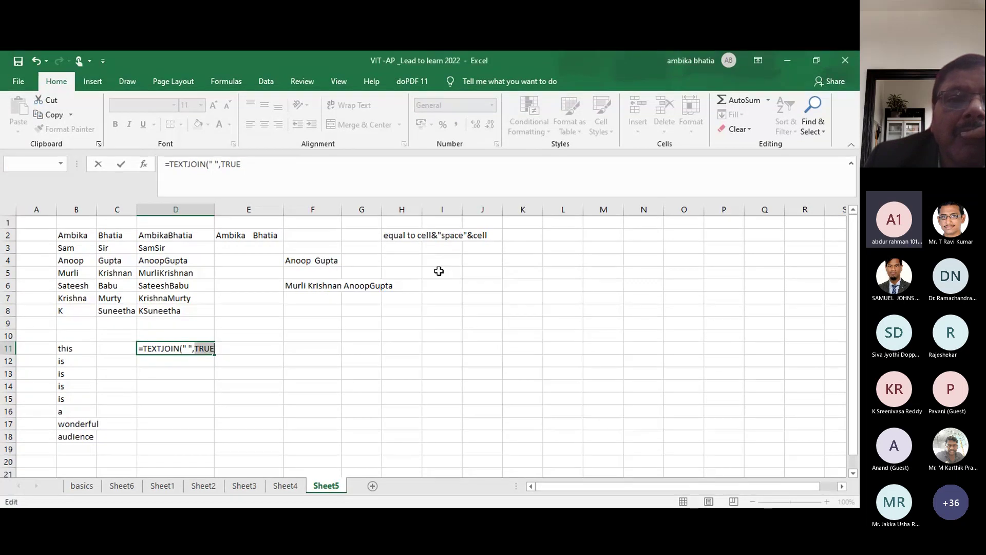
text(,)
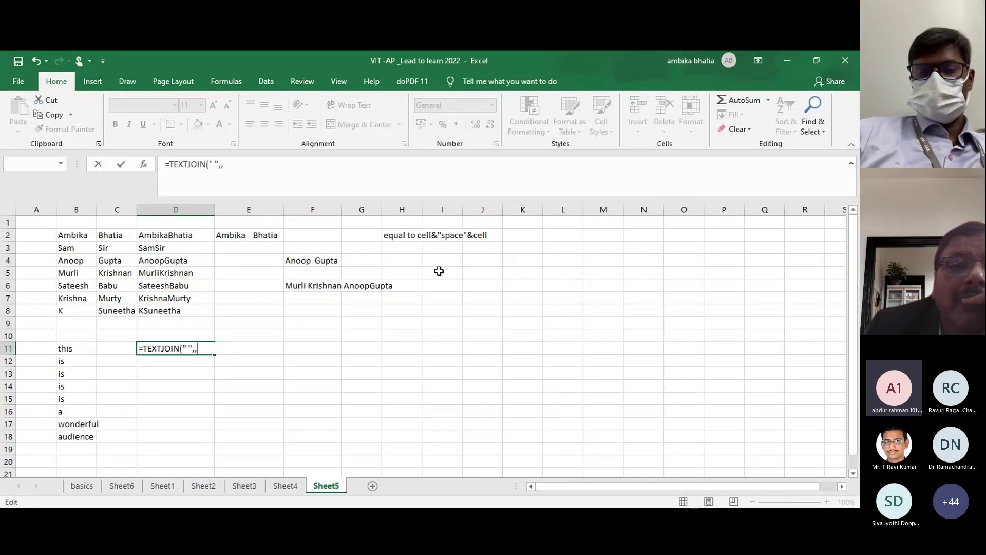
key(BackSpace)
text(TRUE,)
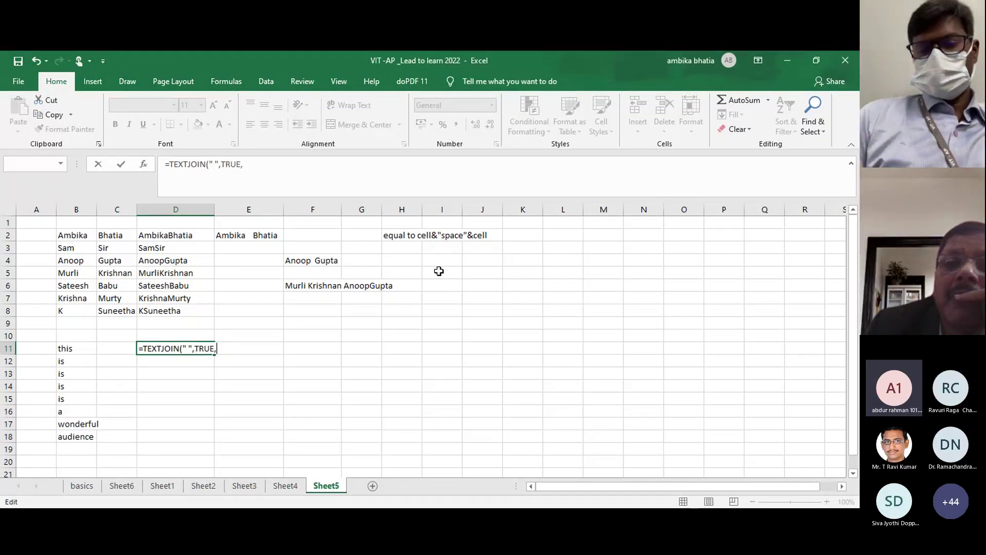
drag(77, 348, 81, 435)
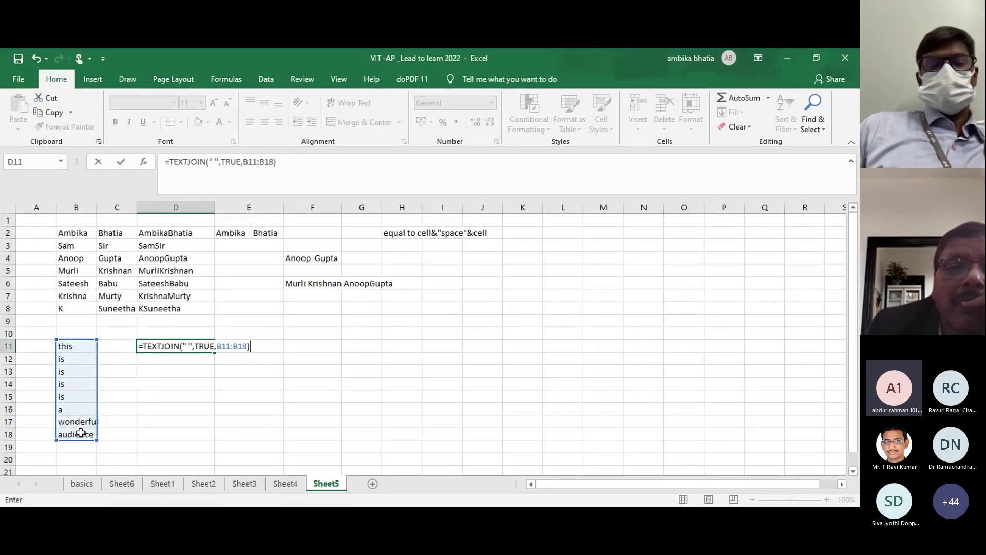
key(Return)
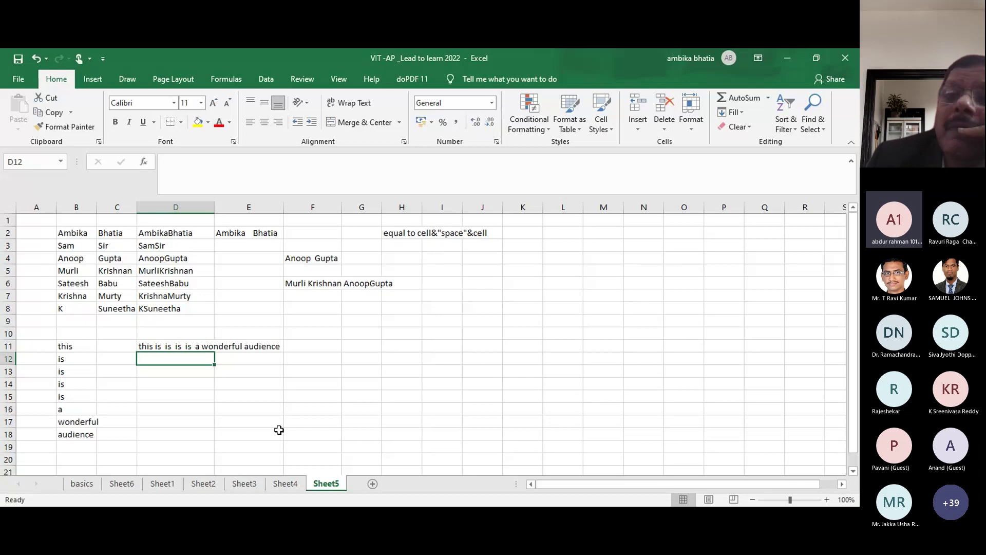
double_click(153, 346)
key(BackSpace)
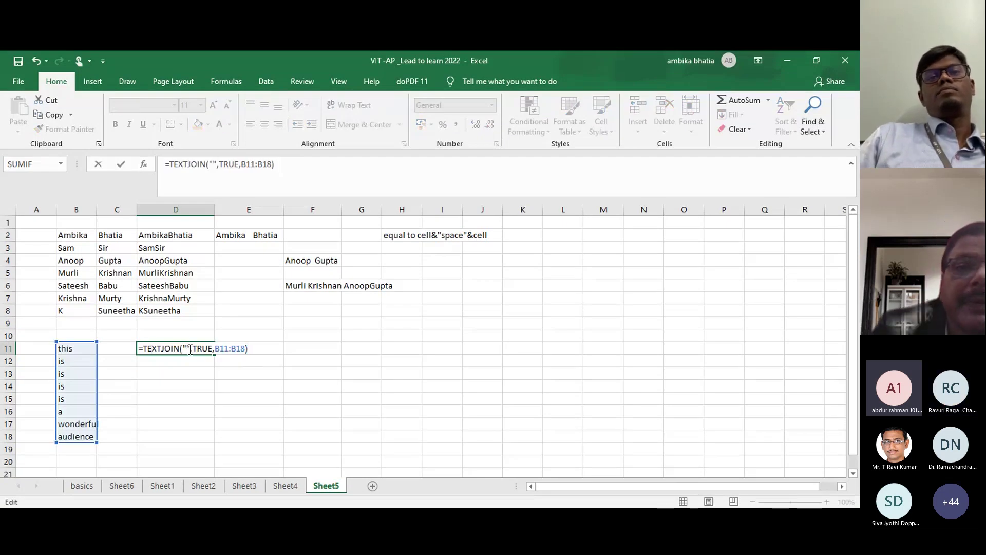
key(Return)
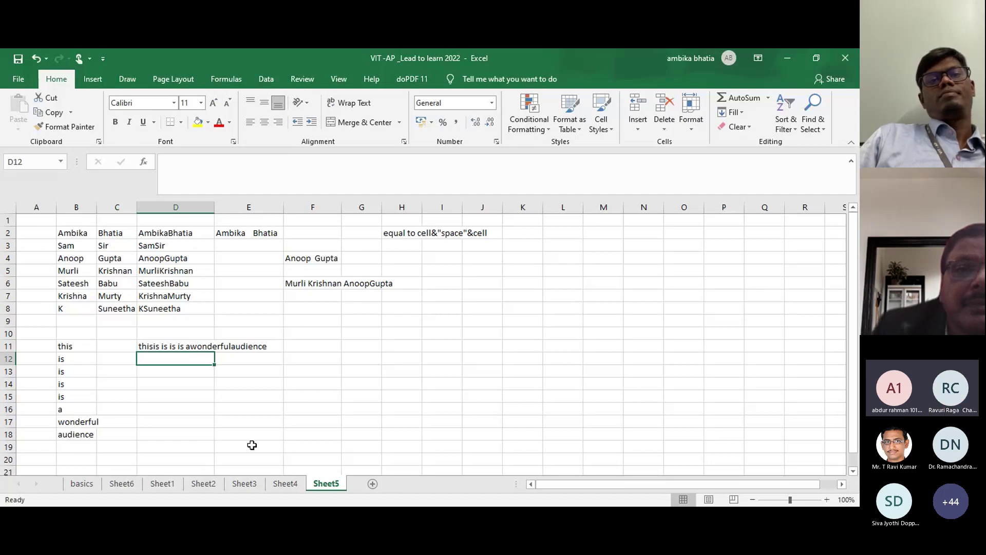
double_click(170, 349)
click(185, 348)
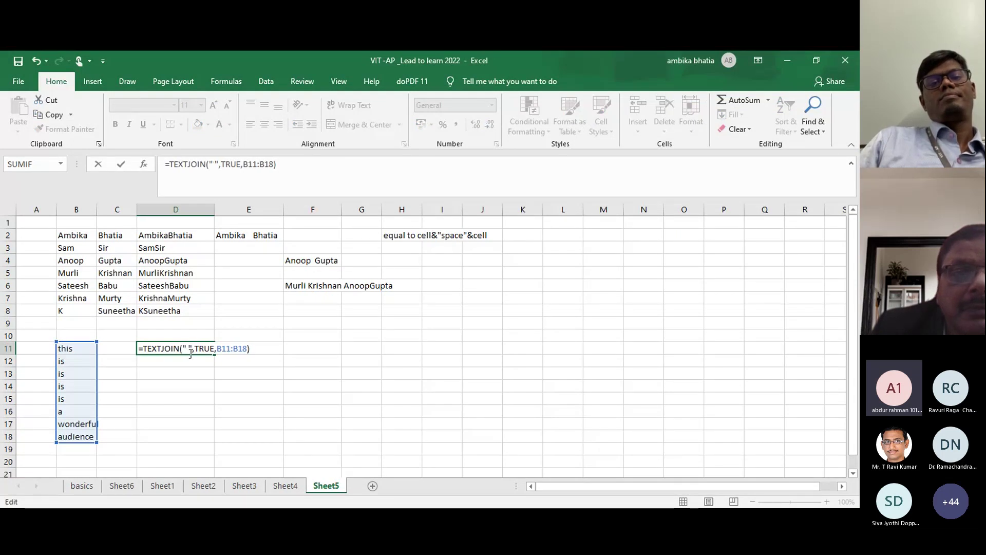
key(Return)
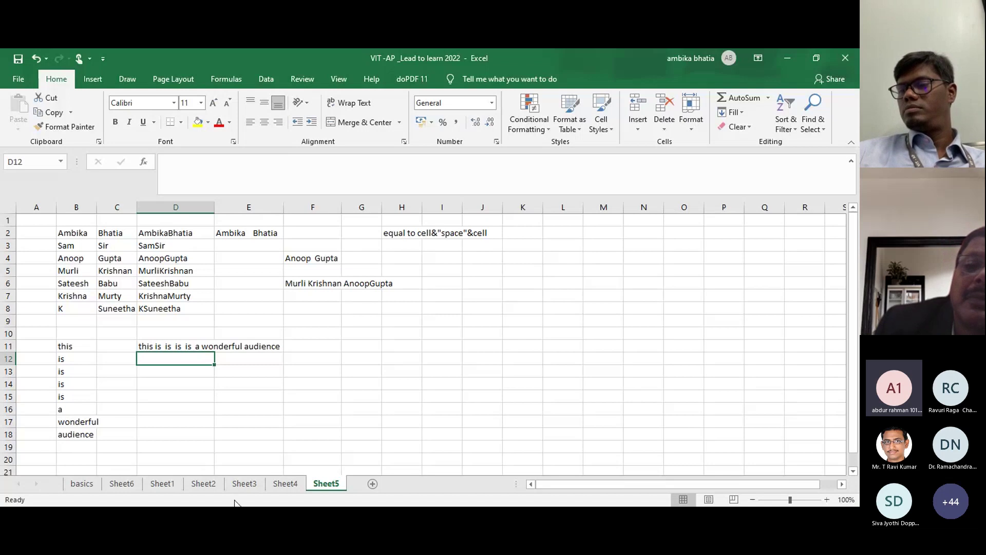
Step: Copy Sheet4's Mathematics-to-Management counts in J4:K8, then add a blank Sheet7
click(284, 483)
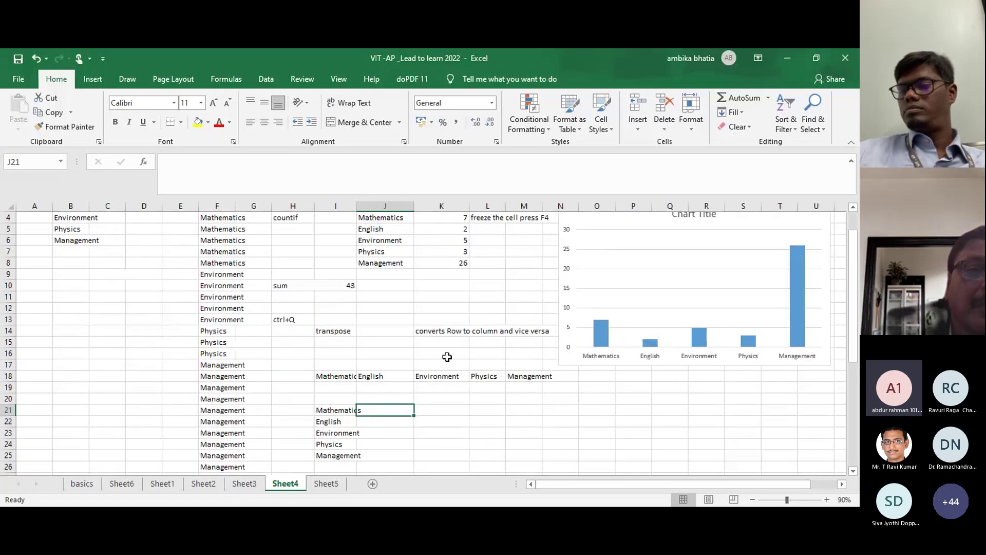
click(380, 218)
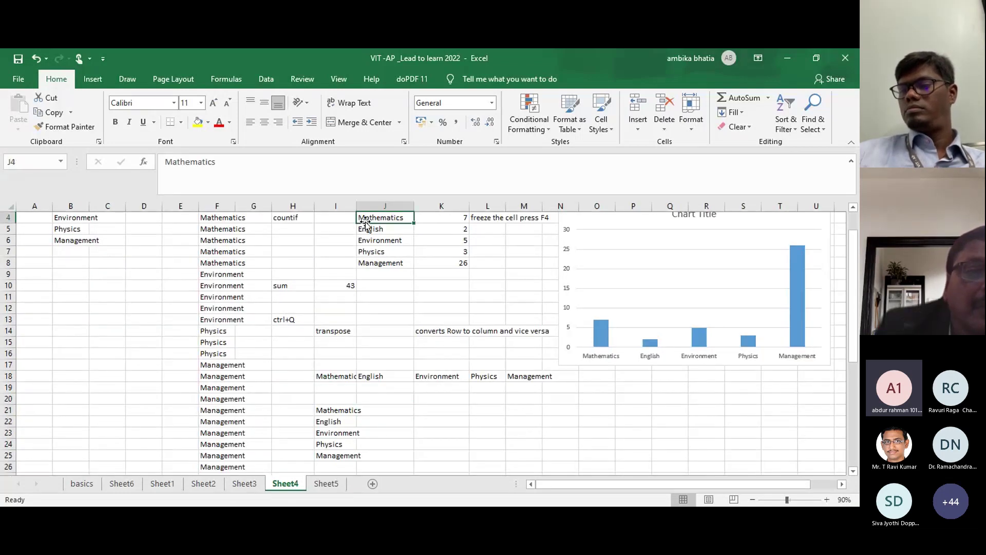
drag(380, 218, 442, 217)
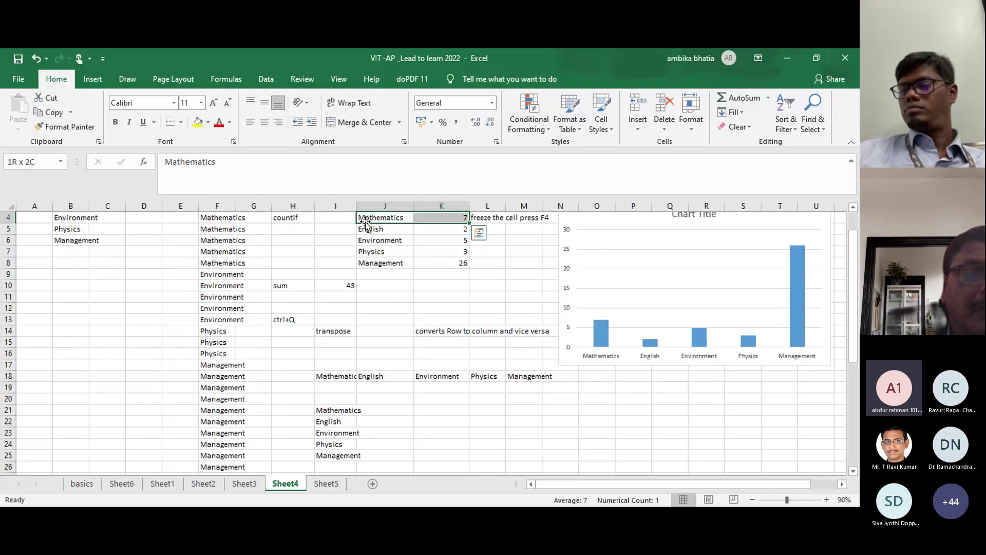
key(shift+Down)
key(shift+Down)
key(shift+Down)
key(ctrl+c)
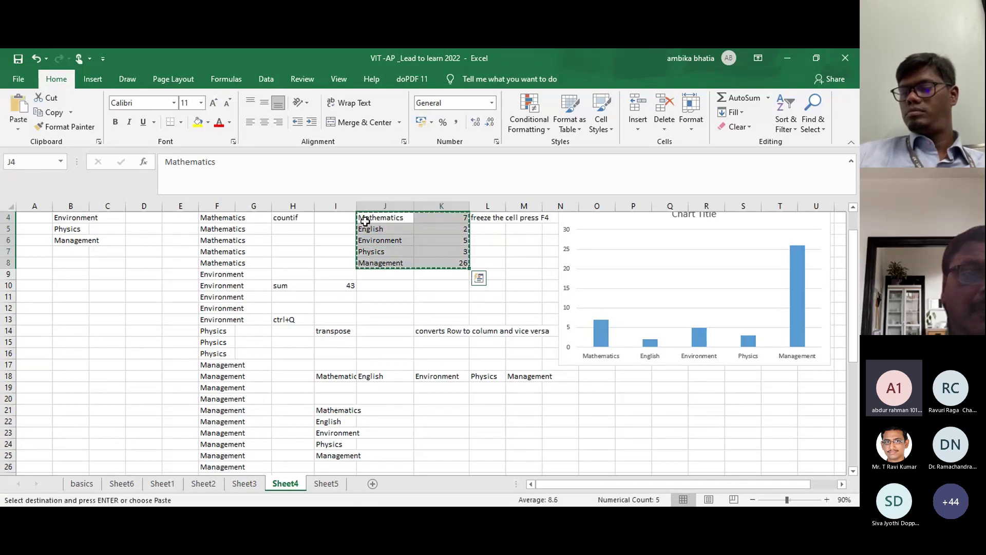
click(372, 483)
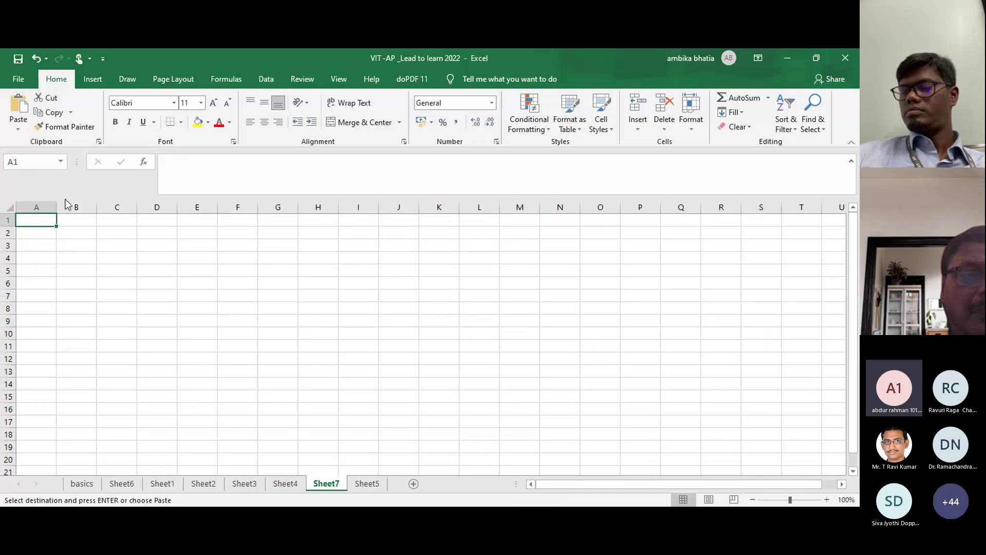
Step: Paste the subject counts, widen column A, and enter 7, 8 and 5 in B1:B3
key(ctrl+v)
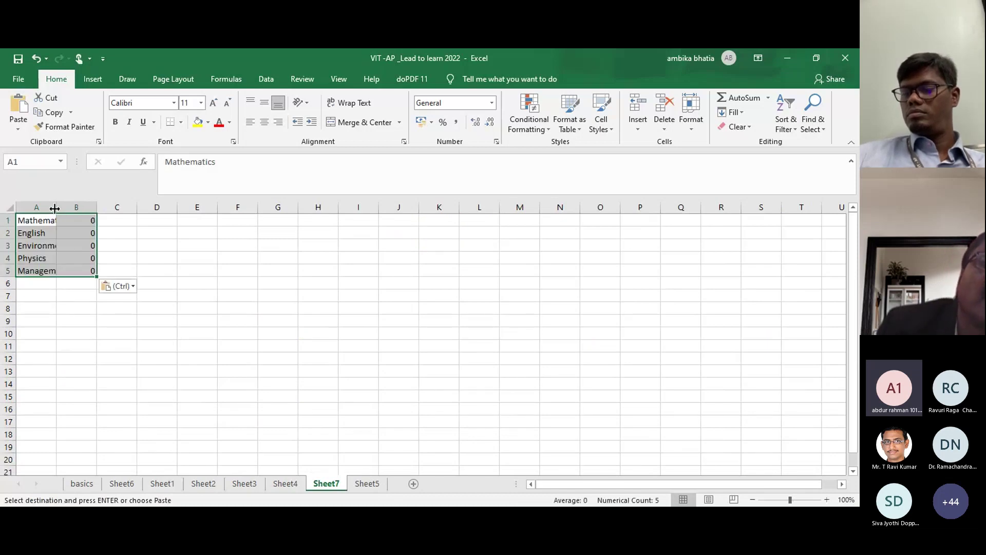
double_click(55, 207)
drag(96, 220, 95, 246)
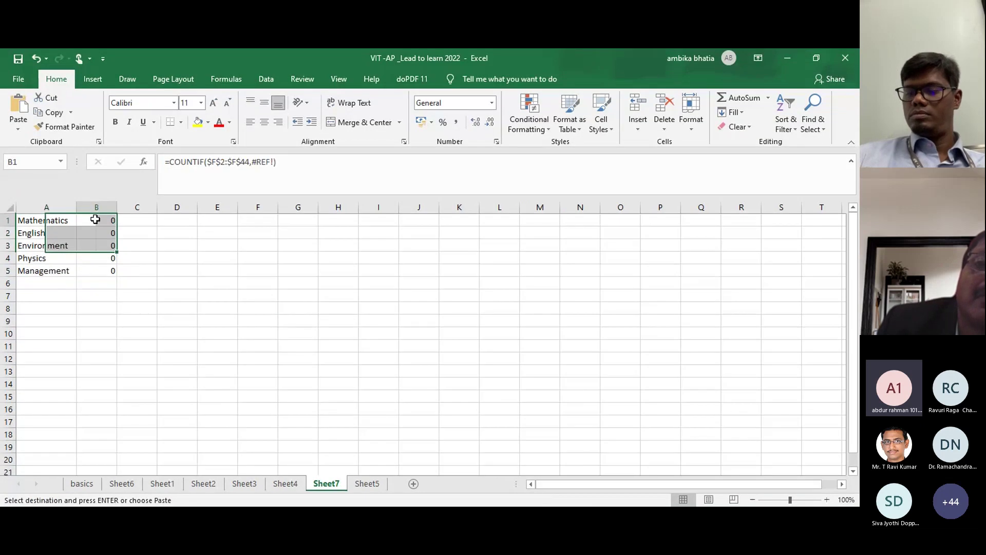
click(95, 220)
text(7)
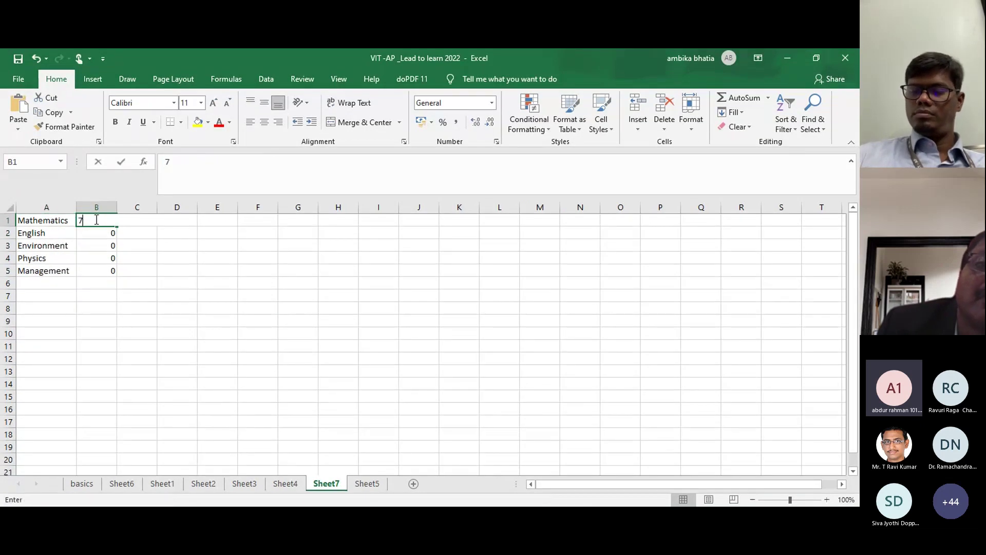
key(Return)
text(8)
key(Return)
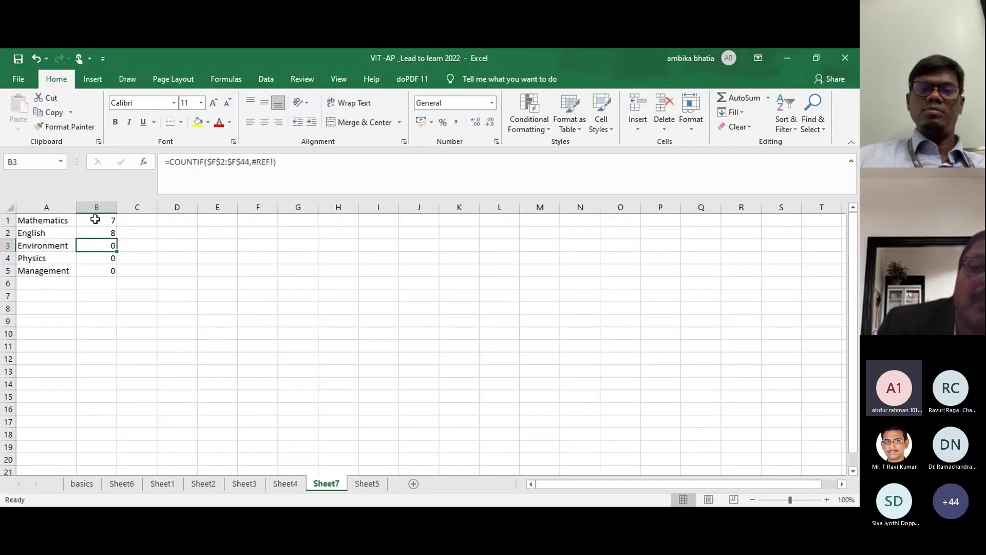
text(5)
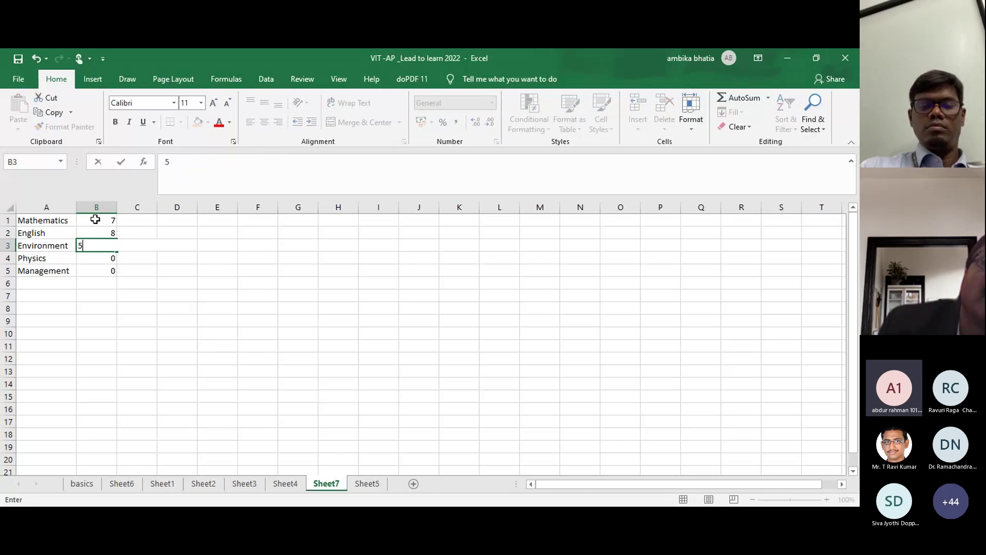
key(Return)
Step: Enter 12 for Physics and 15 for Management, then select the table A1:B5
text(12)
key(Return)
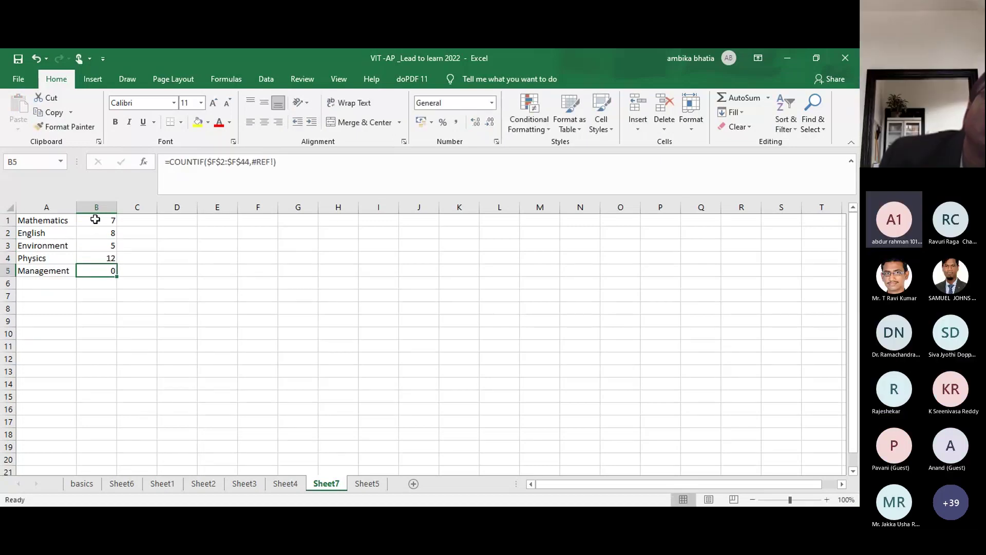
text(15)
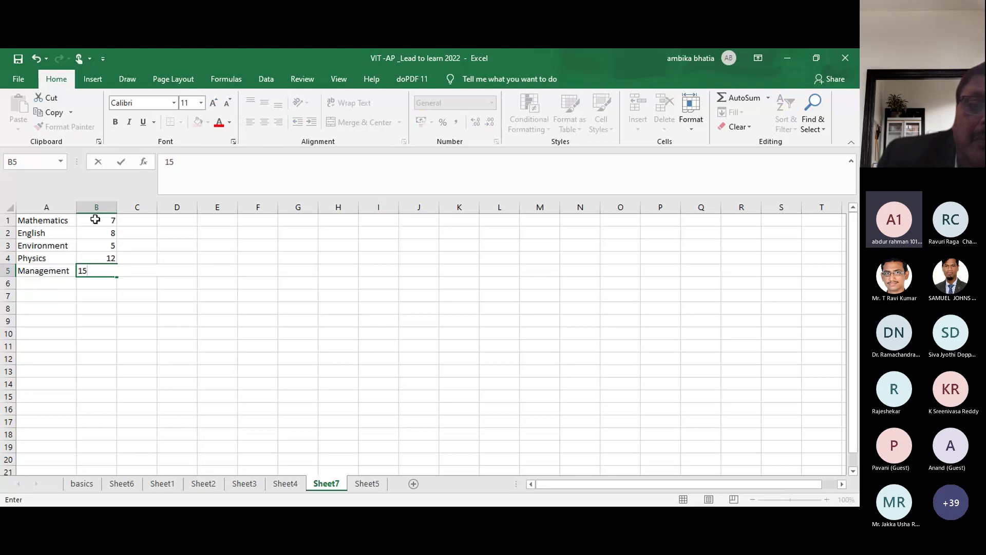
key(Return)
click(218, 287)
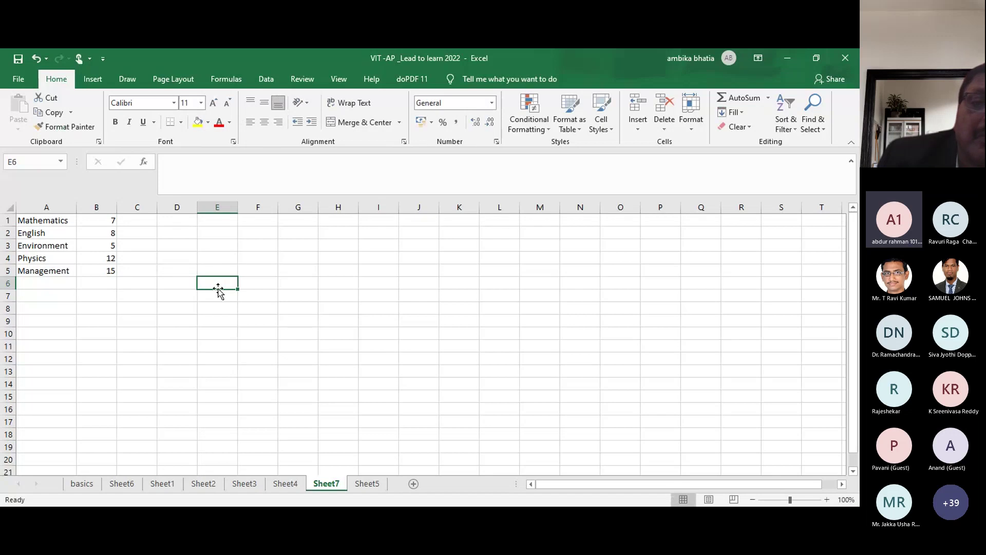
click(144, 260)
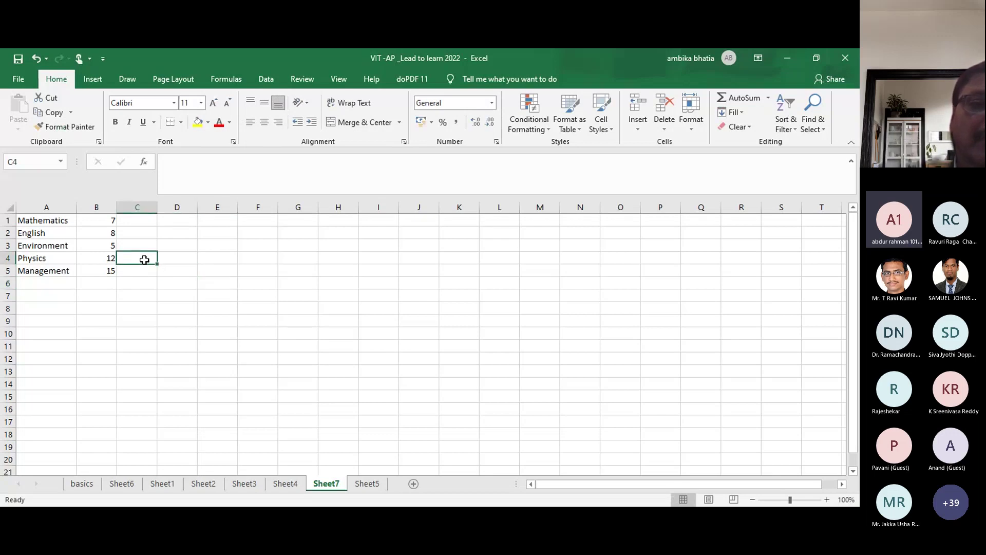
click(84, 255)
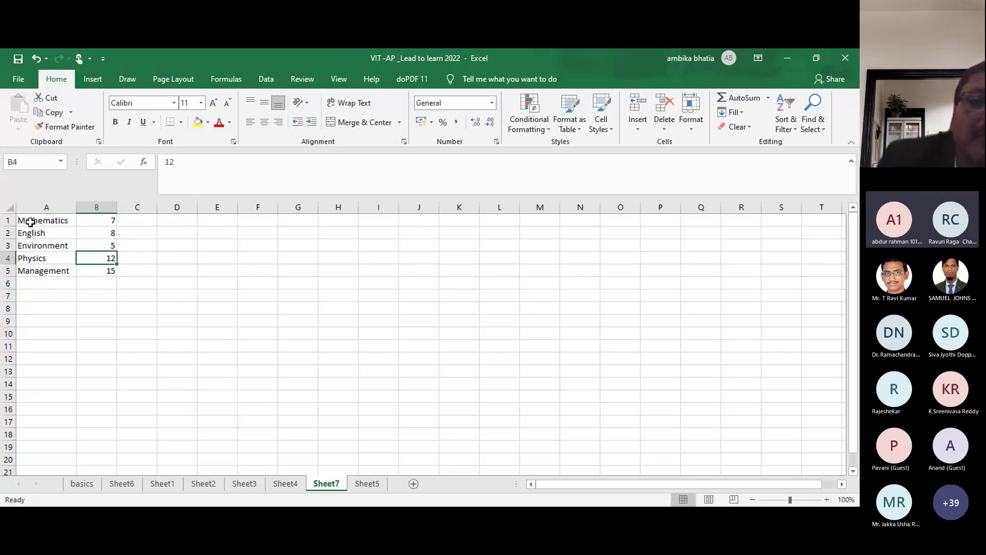
drag(30, 222, 108, 276)
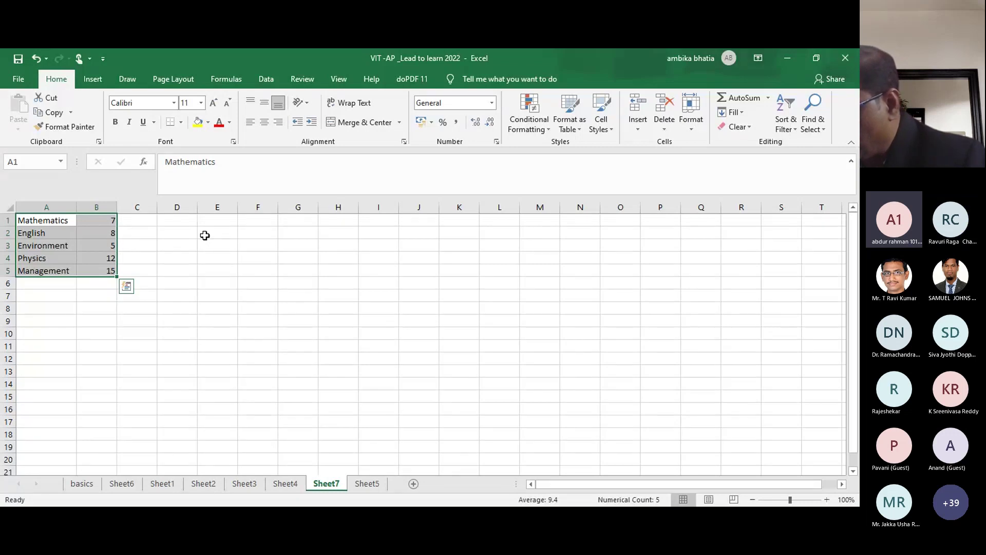
Step: Insert a Chart1 chart sheet with a column chart of A1:B5 and select the chart
key(F11)
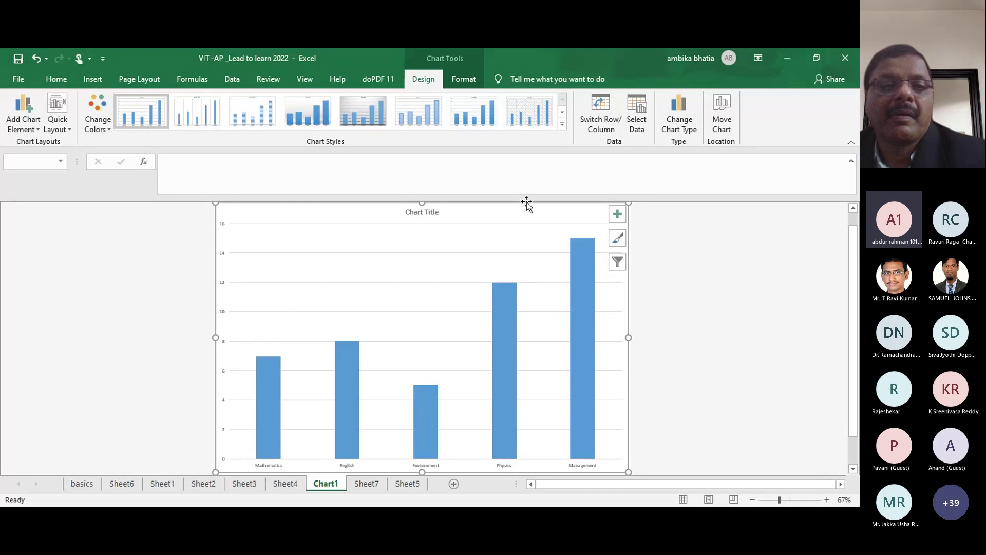
click(698, 255)
drag(854, 266, 849, 243)
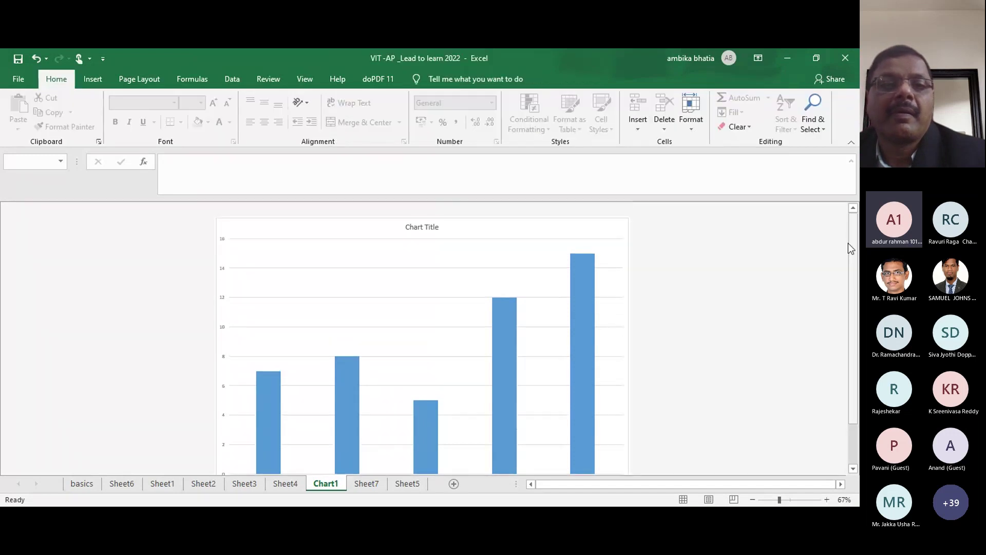
click(534, 232)
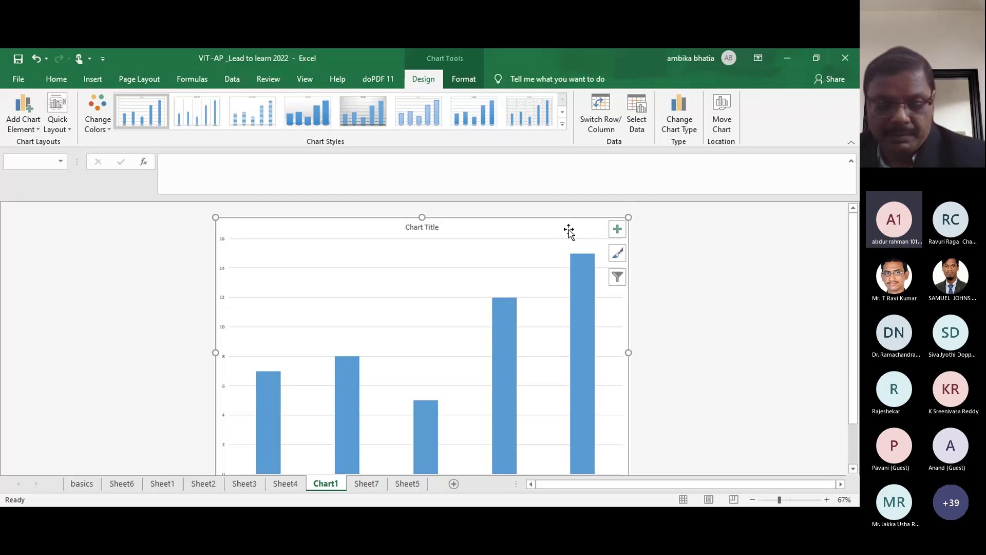
Step: Paste the copied subject chart into Sheet7 at cell I6
click(285, 485)
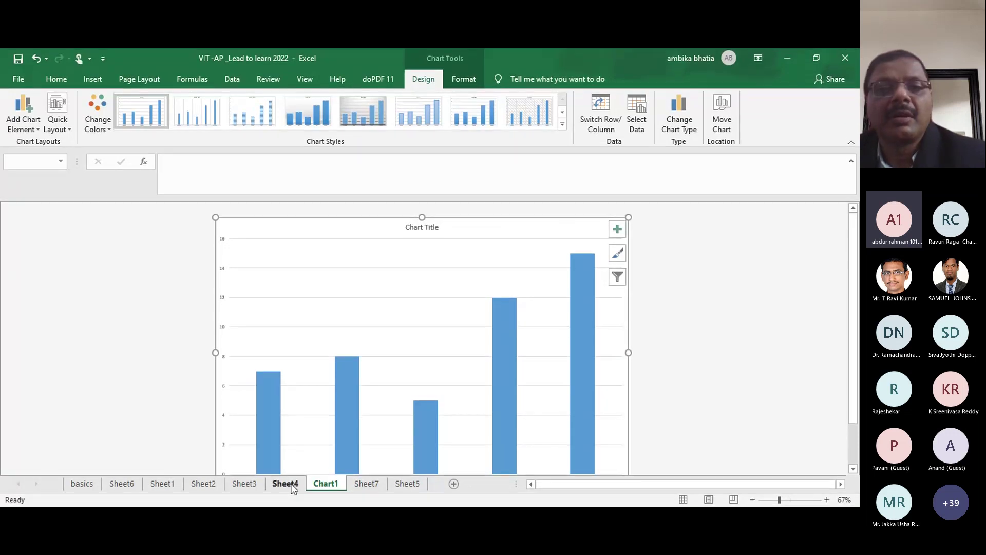
click(399, 484)
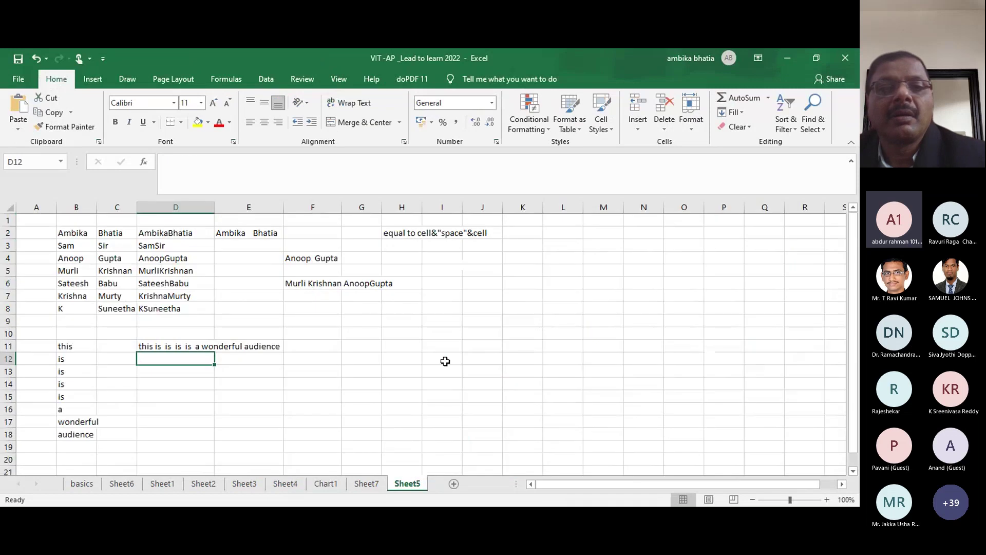
click(367, 486)
click(388, 284)
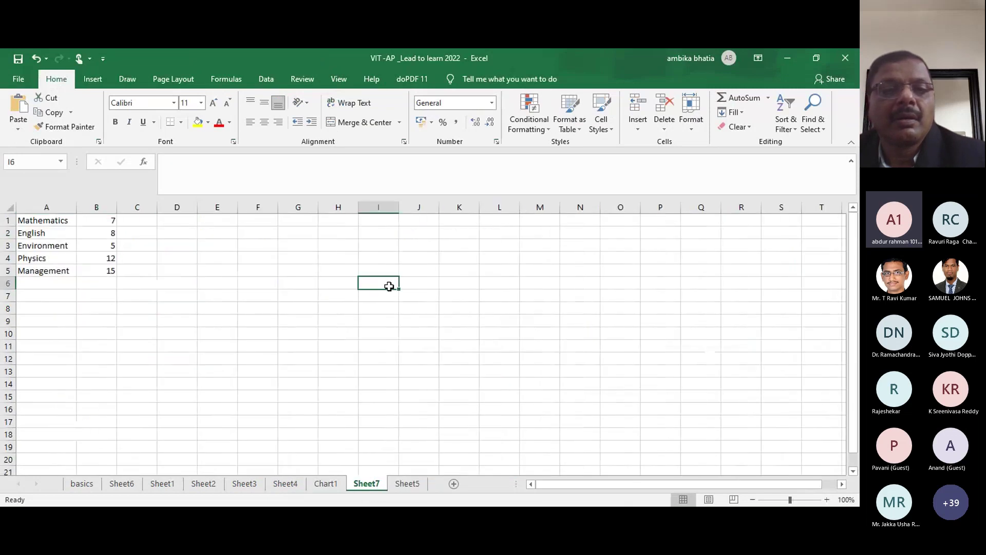
key(ctrl+v)
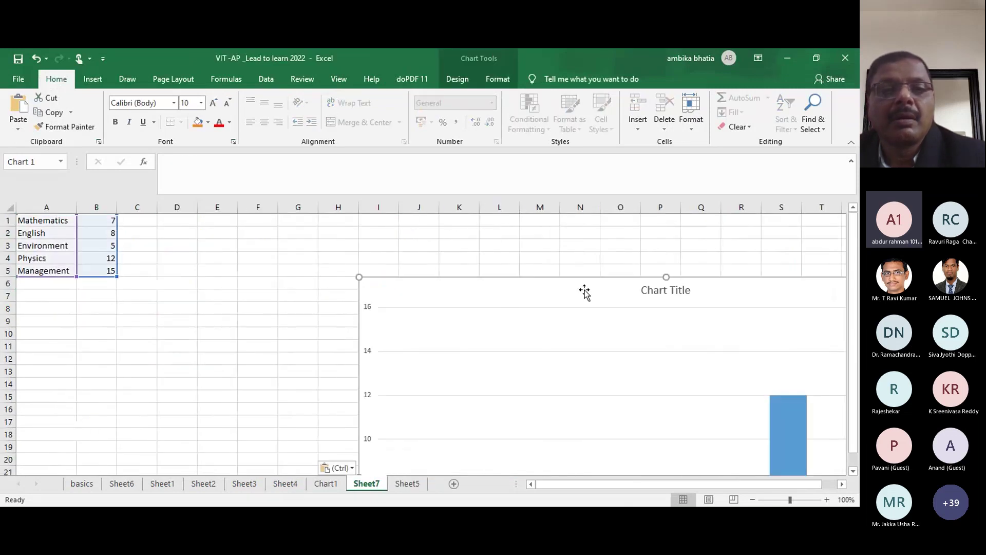
Step: Shrink the pasted chart, move it up beside the data table, and widen it slightly
drag(582, 483, 648, 480)
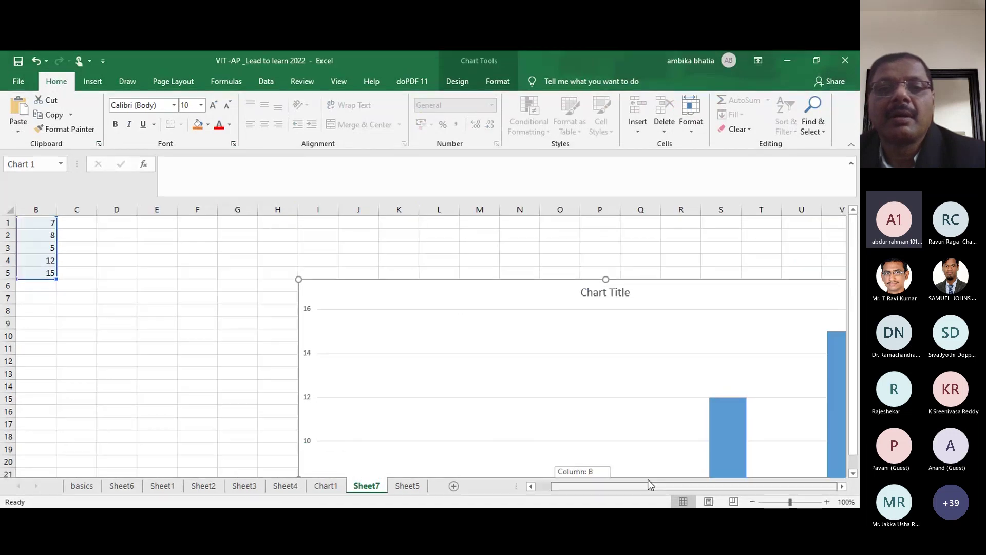
mouse_move(299, 277)
mouse_down()
mouse_move(340, 304)
mouse_move(233, 231)
mouse_move(410, 338)
mouse_up()
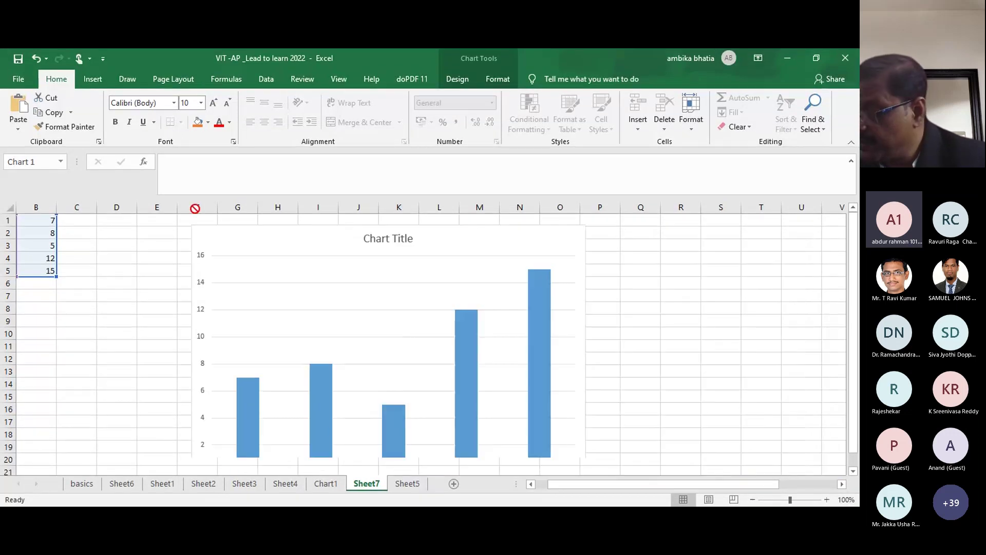
mouse_move(463, 343)
mouse_down()
mouse_move(227, 243)
mouse_move(346, 307)
mouse_move(232, 230)
mouse_move(200, 235)
mouse_up()
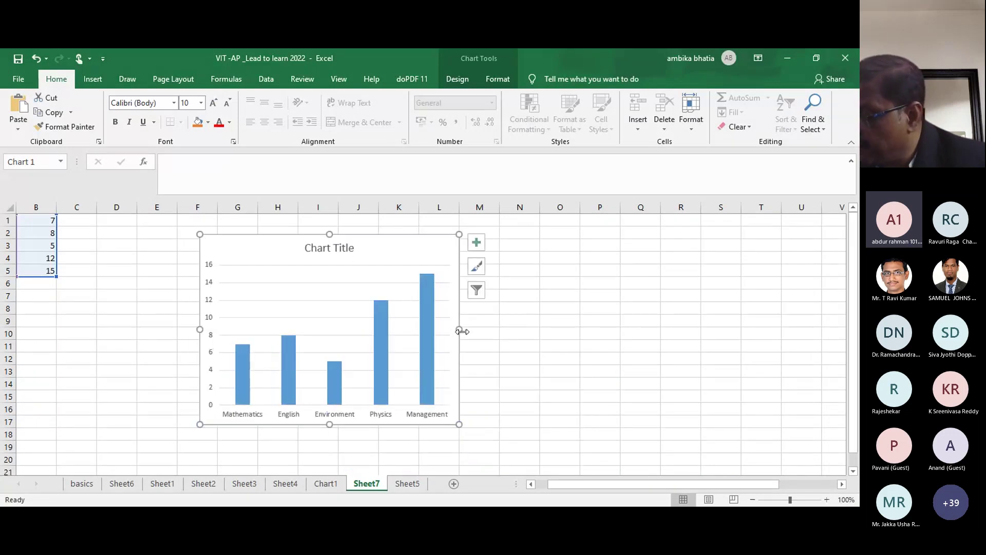
drag(462, 327, 478, 332)
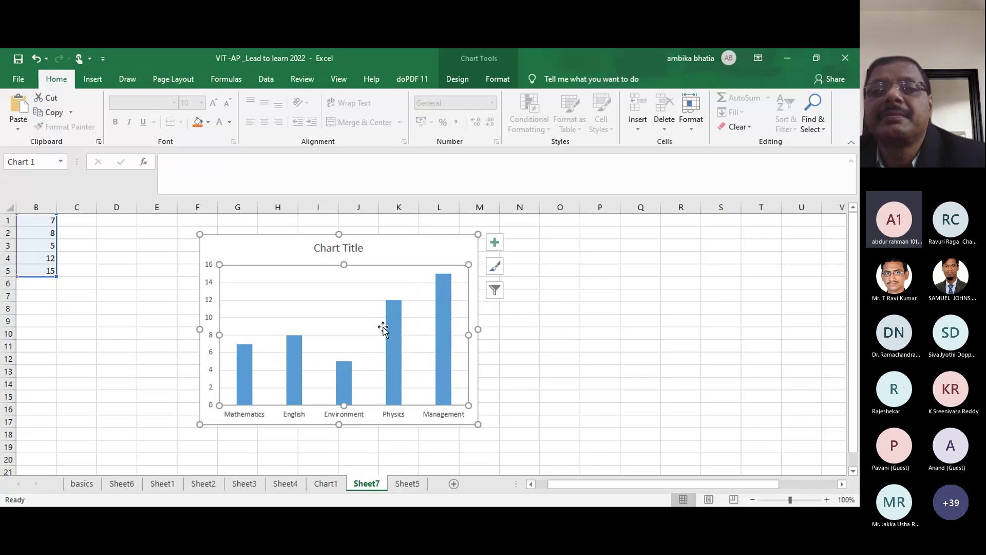
click(610, 325)
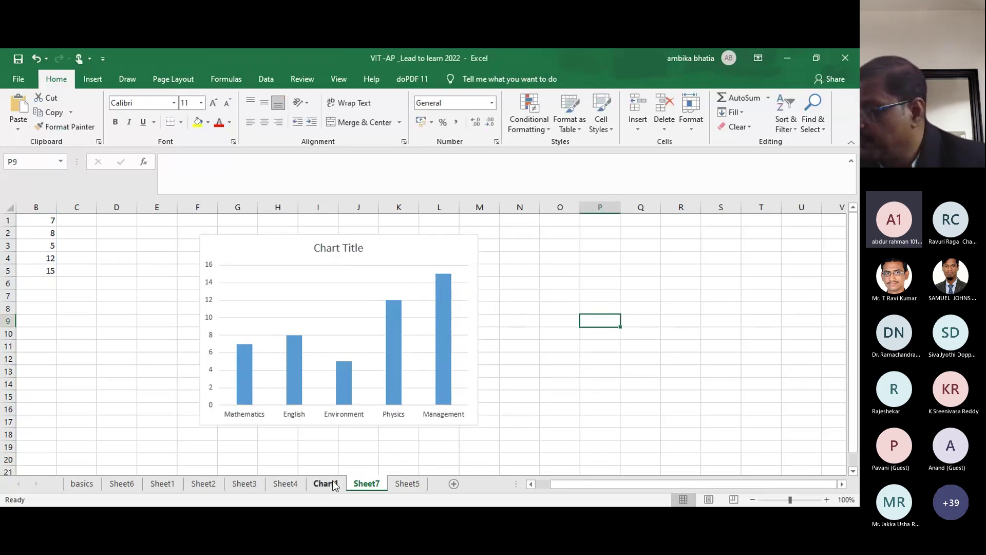
Step: Change the Chart1 column chart to a Pie chart, leaving the colour palette unchanged
click(326, 484)
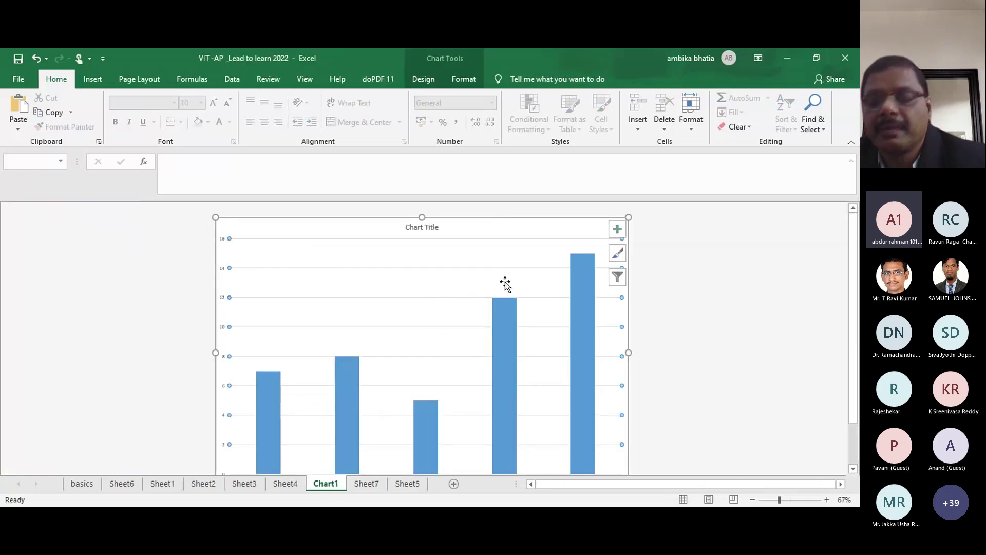
click(752, 242)
click(597, 261)
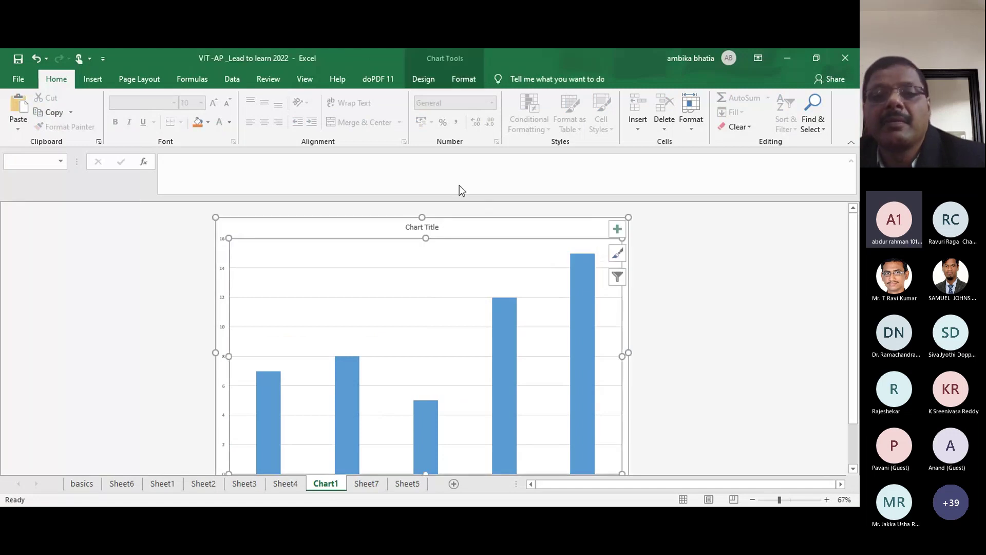
click(427, 78)
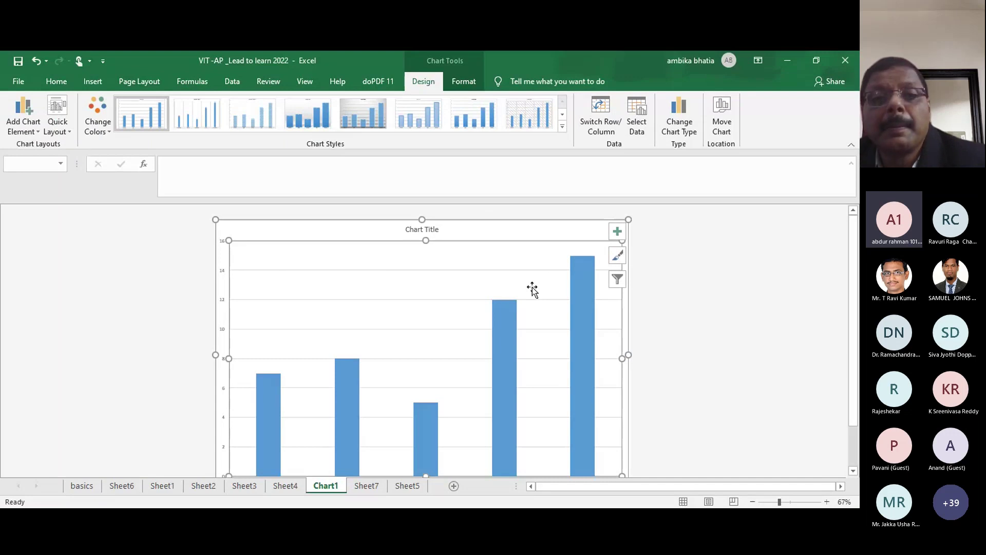
click(676, 128)
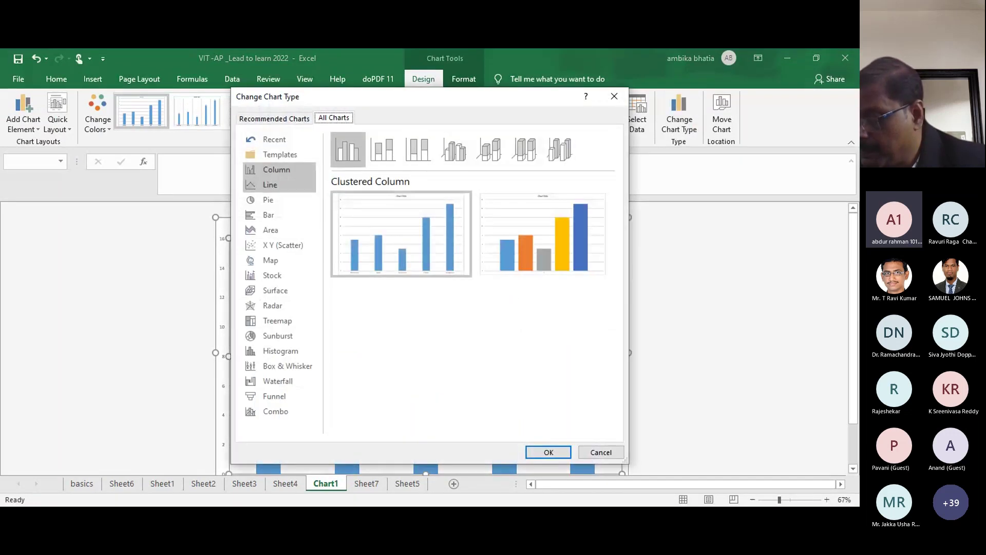
click(268, 200)
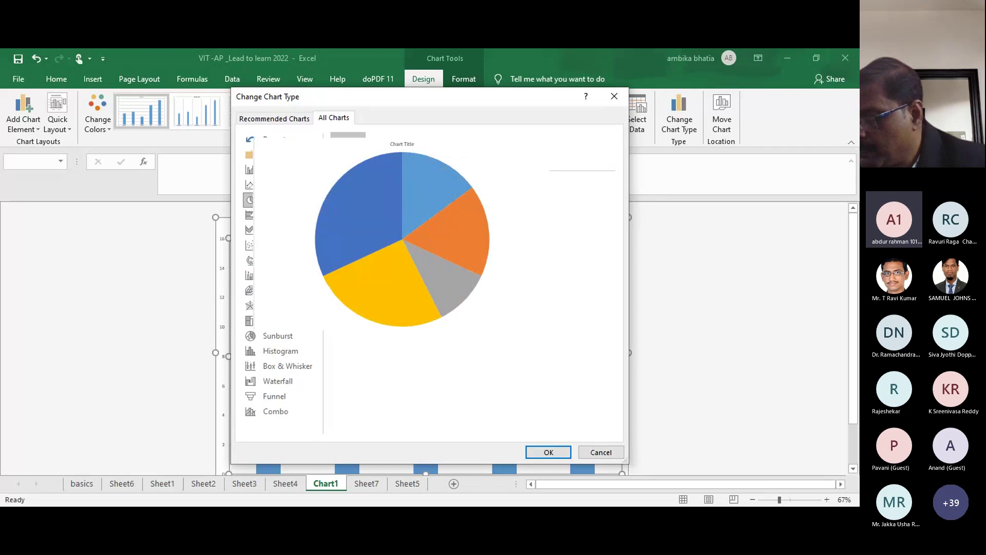
double_click(393, 266)
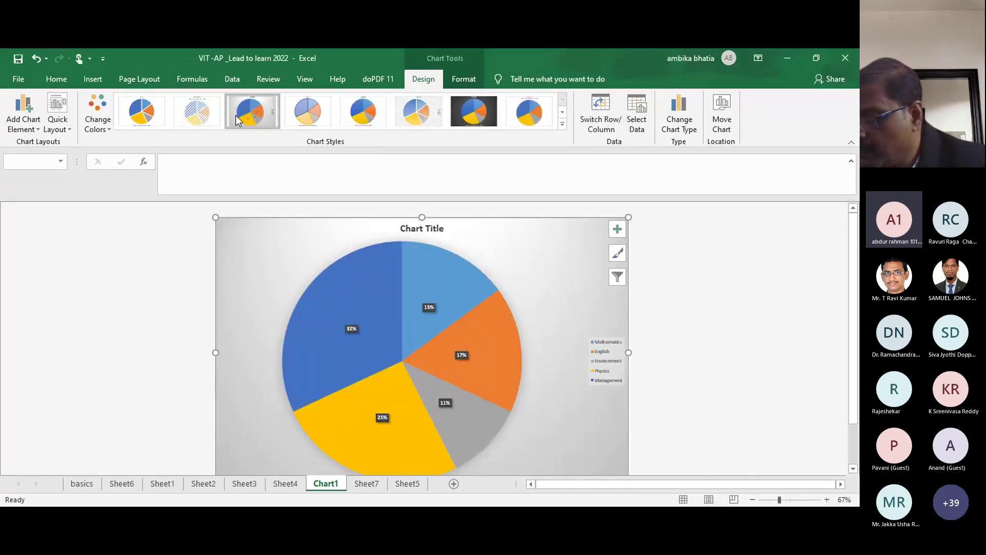
click(100, 106)
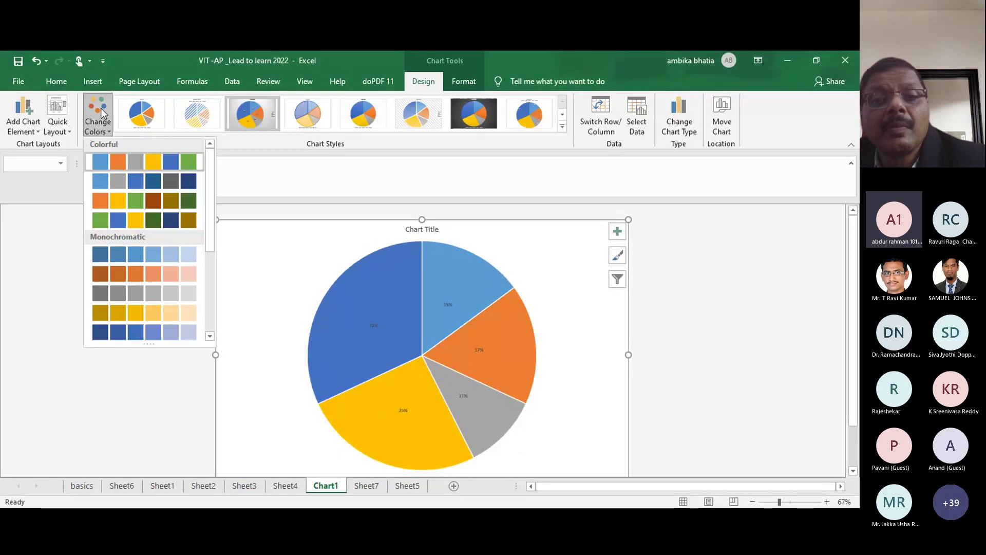
click(749, 258)
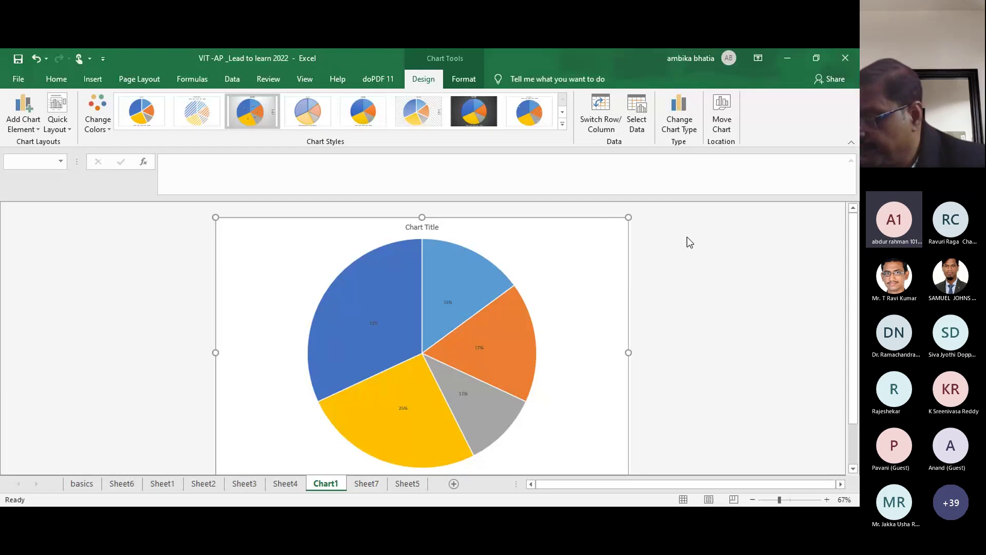
Step: Go from Sheet7 to the basics sheet with the athlete table
click(367, 484)
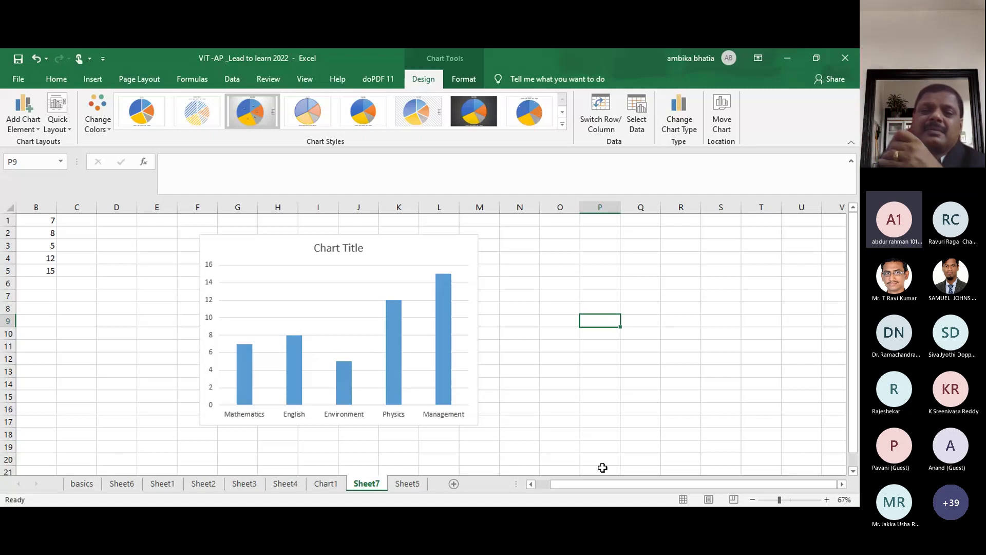
click(93, 486)
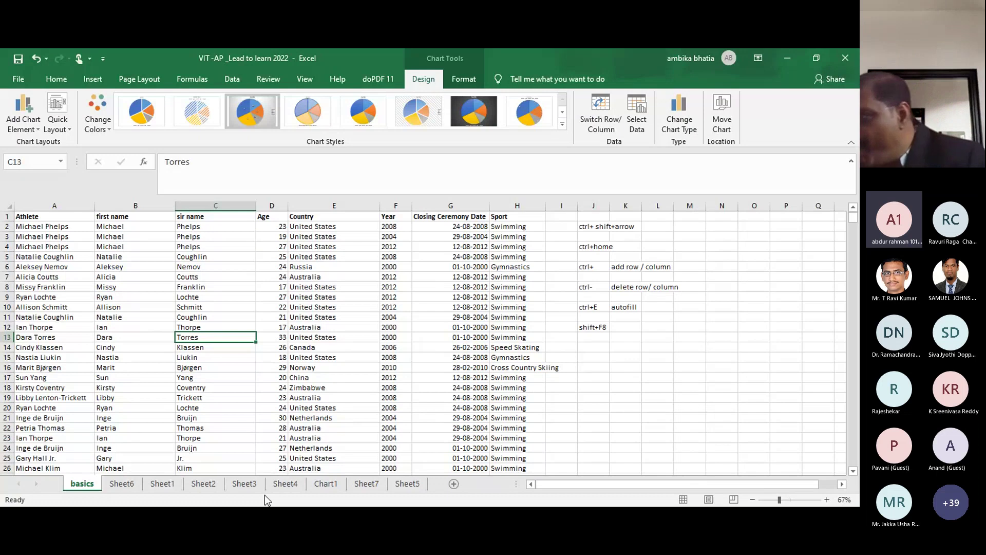
Step: Copy the subject list F2:F44 from Sheet4
click(322, 483)
click(285, 483)
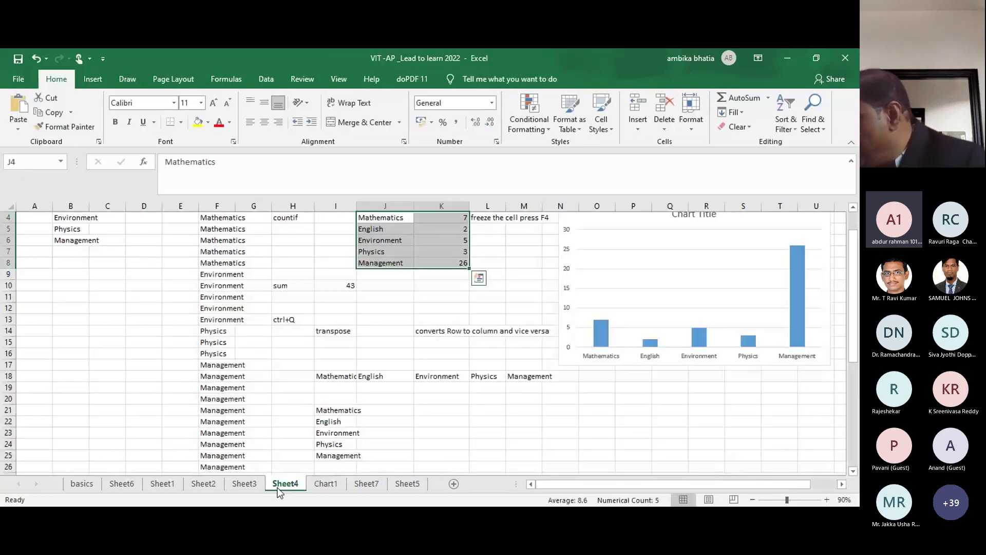
click(290, 263)
click(229, 218)
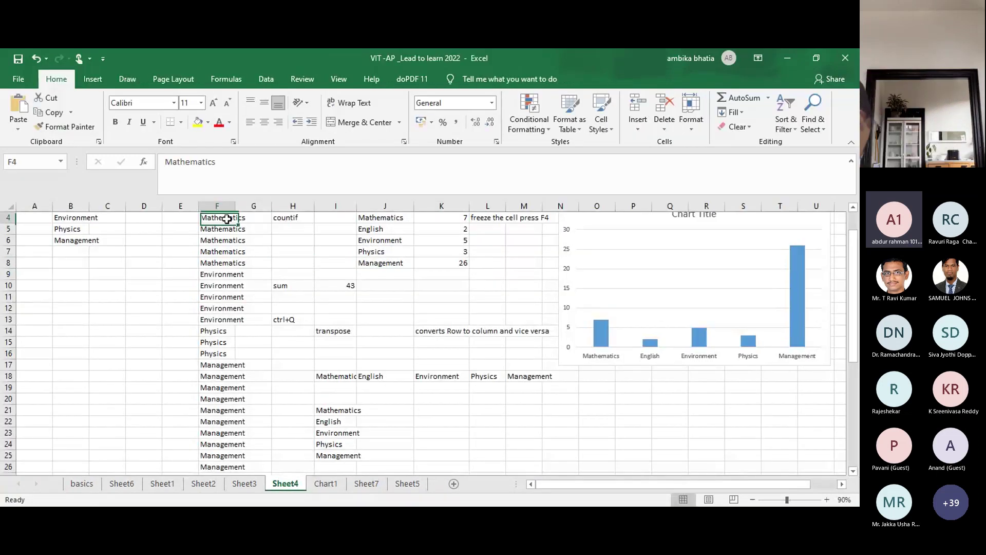
scroll(417, 260, up, 1)
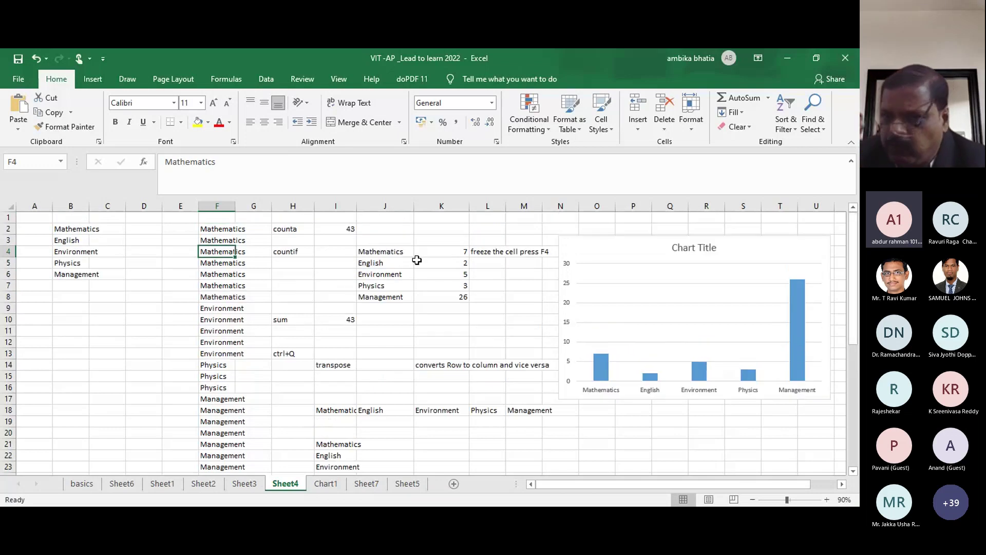
click(202, 231)
key(ctrl+shift+Down)
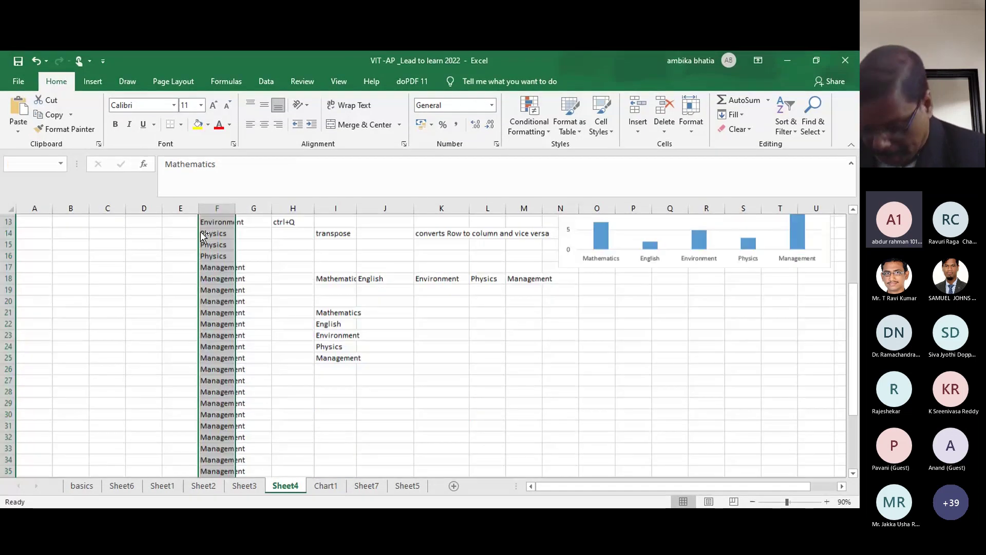
key(ctrl+c)
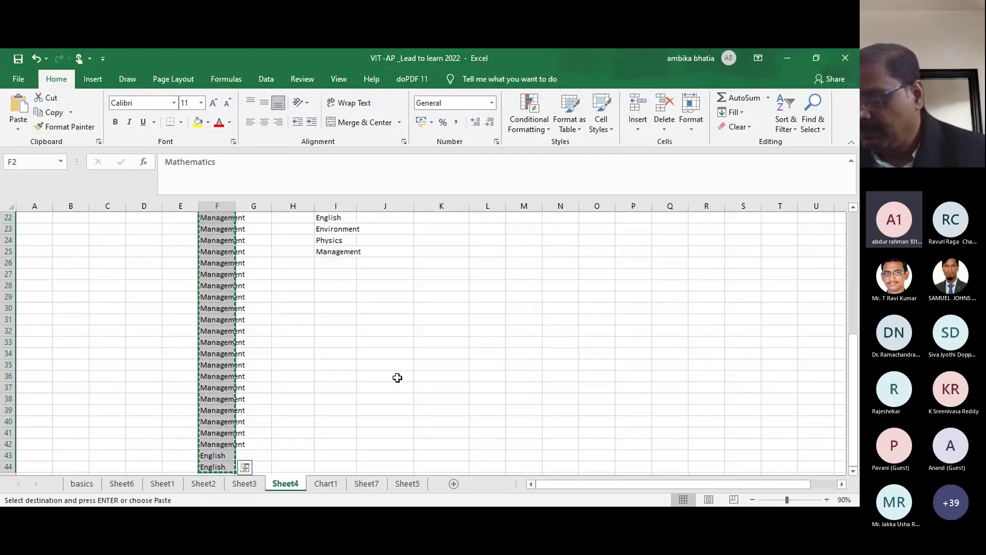
Step: Paste the subjects into column A of new Sheet8, widening column A to fit
click(455, 484)
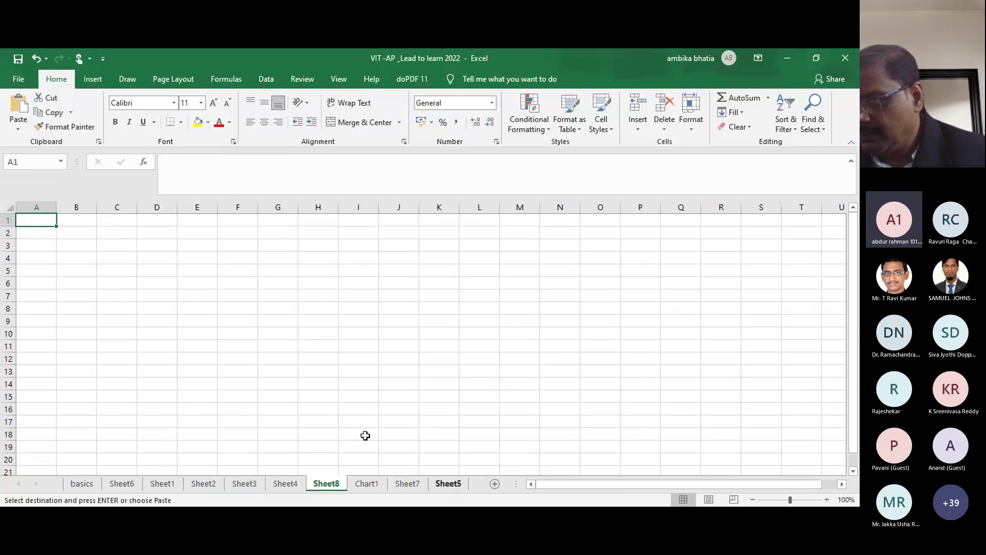
key(ctrl+v)
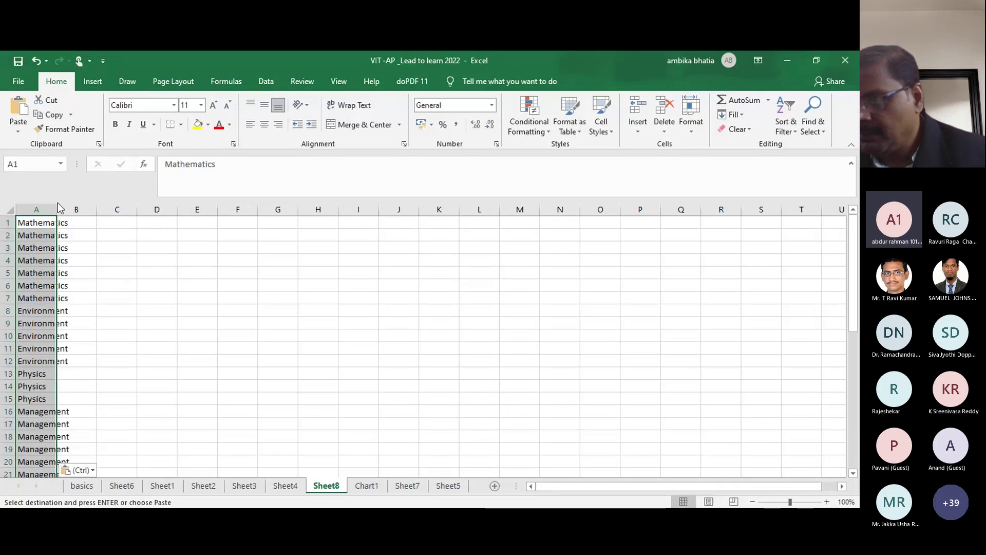
drag(55, 209, 89, 210)
click(136, 237)
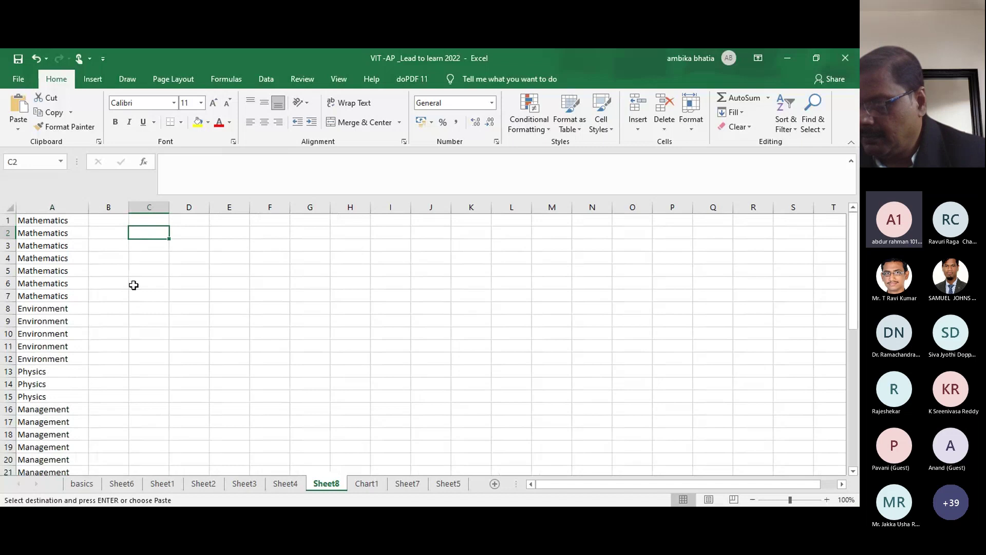
key(Escape)
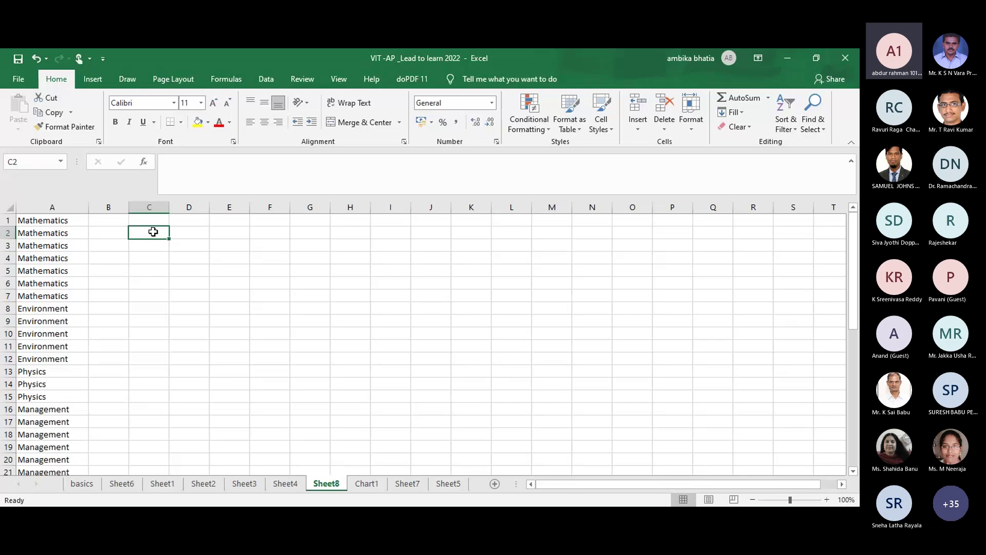
click(82, 483)
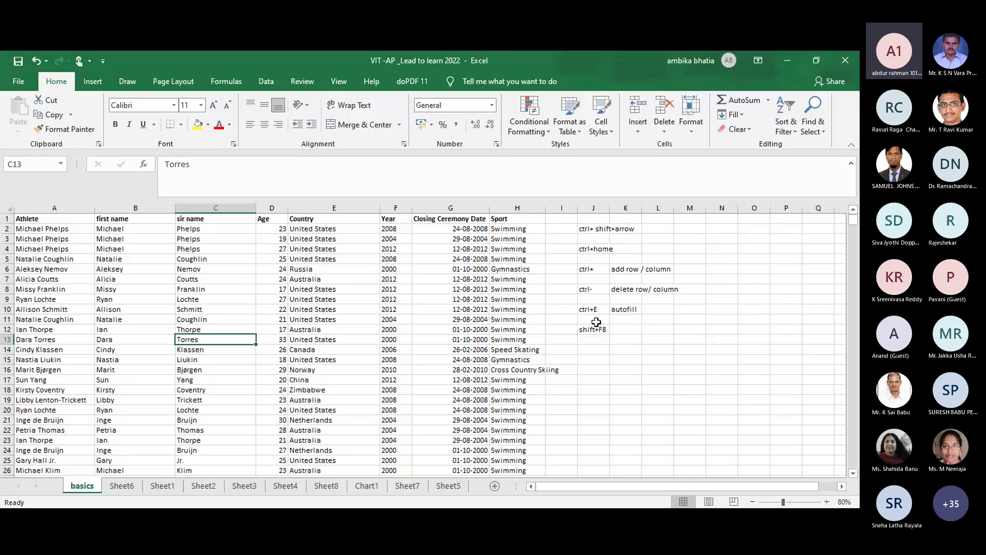
Step: Select the Country values from E2 to the last athlete row and show the Data ribbon
click(626, 380)
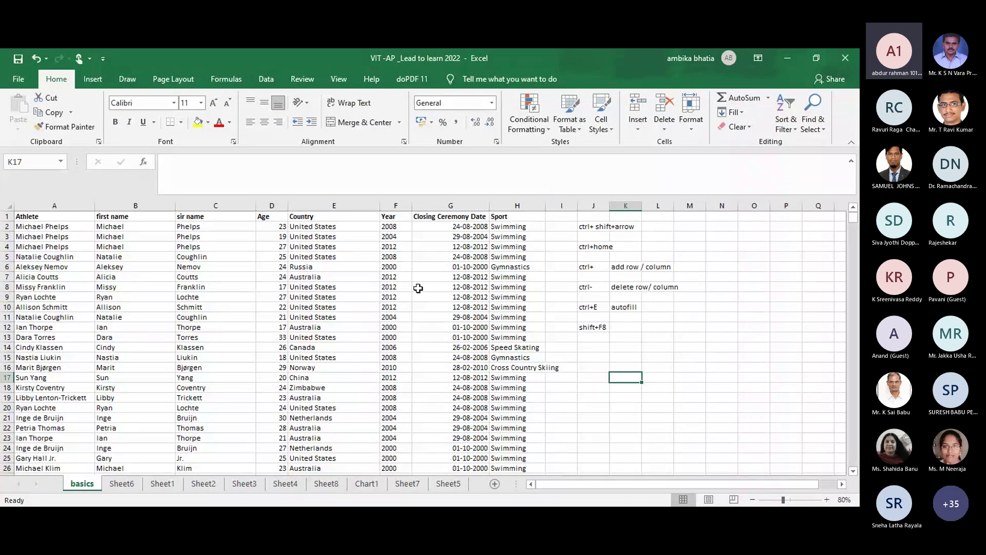
click(314, 227)
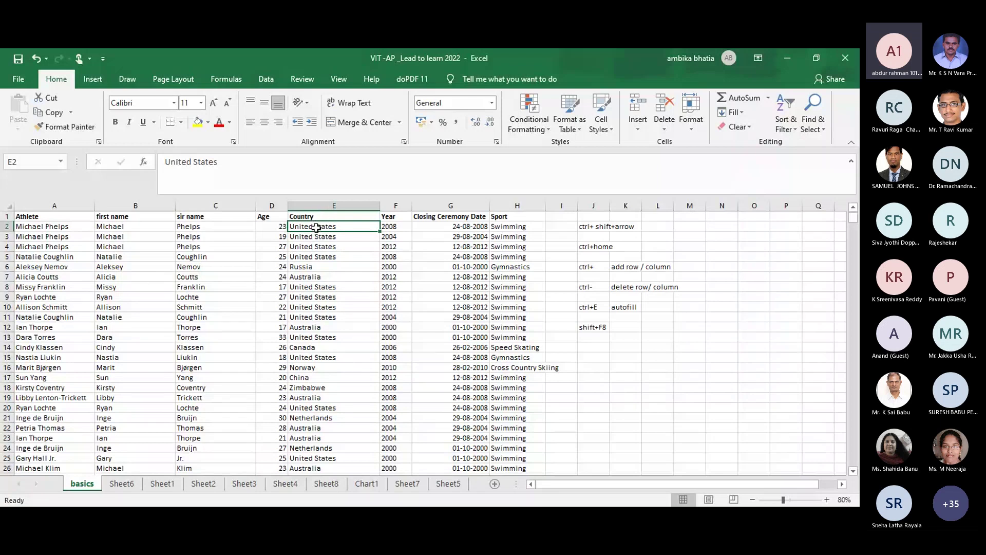
key(ctrl+shift+Down)
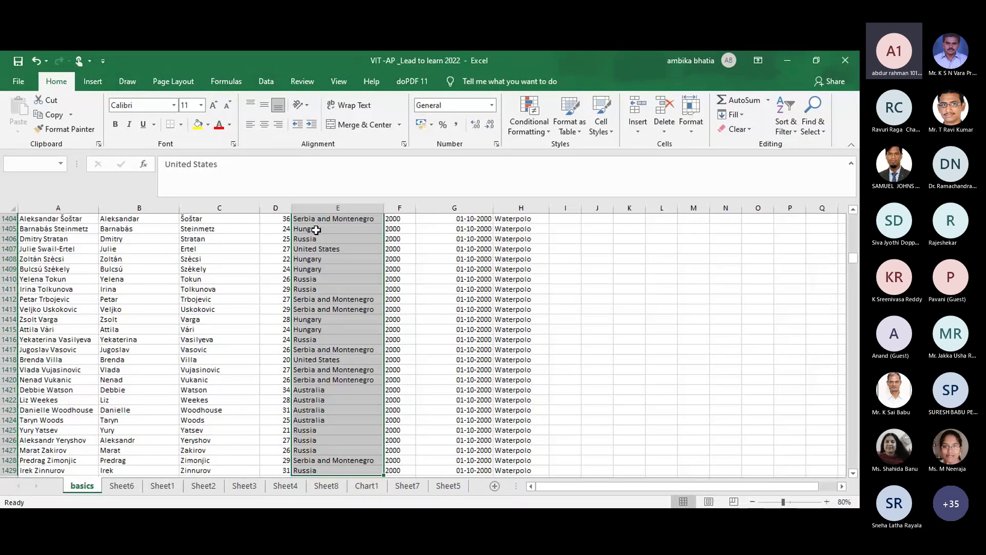
click(276, 78)
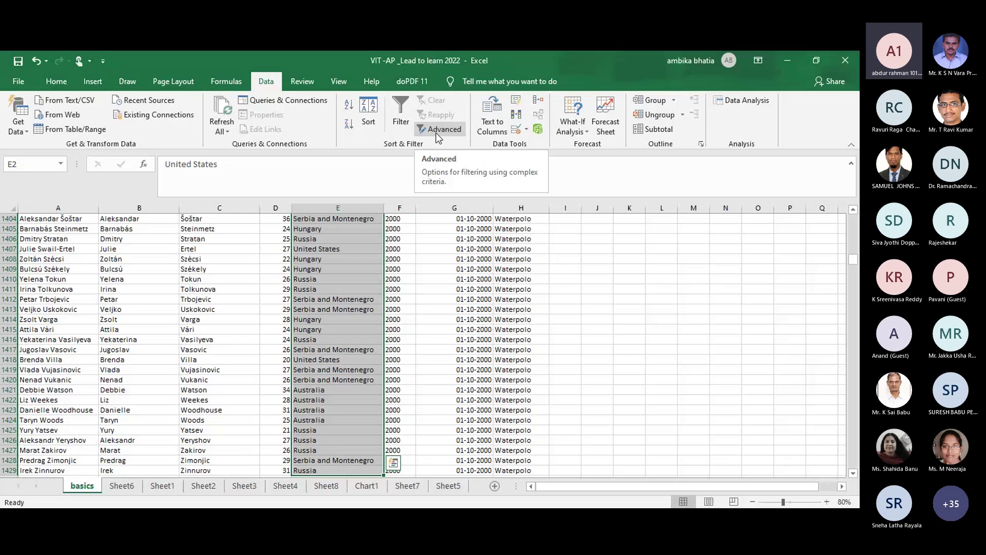
Step: Start an Advanced Filter on the countries, try N3 and J16 as output, then cancel it
click(435, 130)
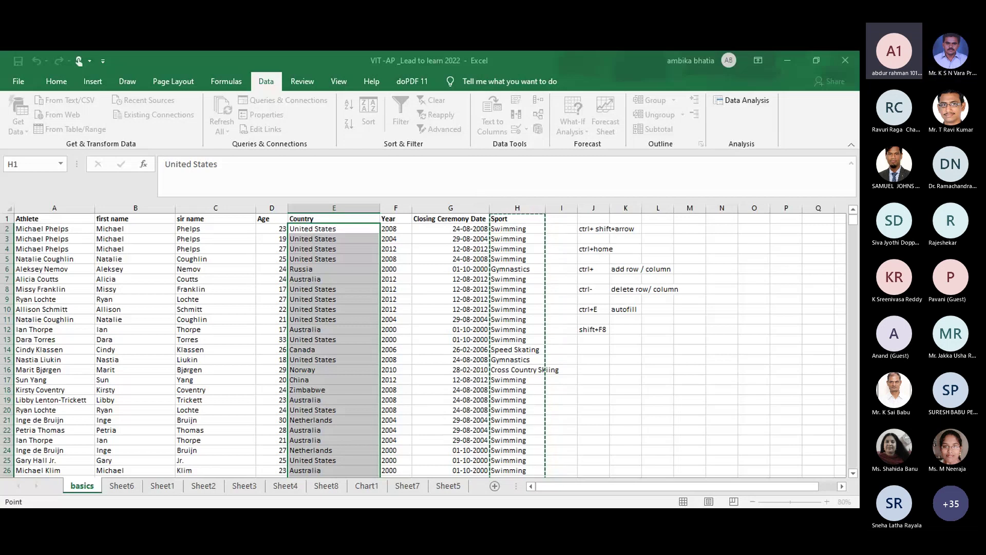
key(Escape)
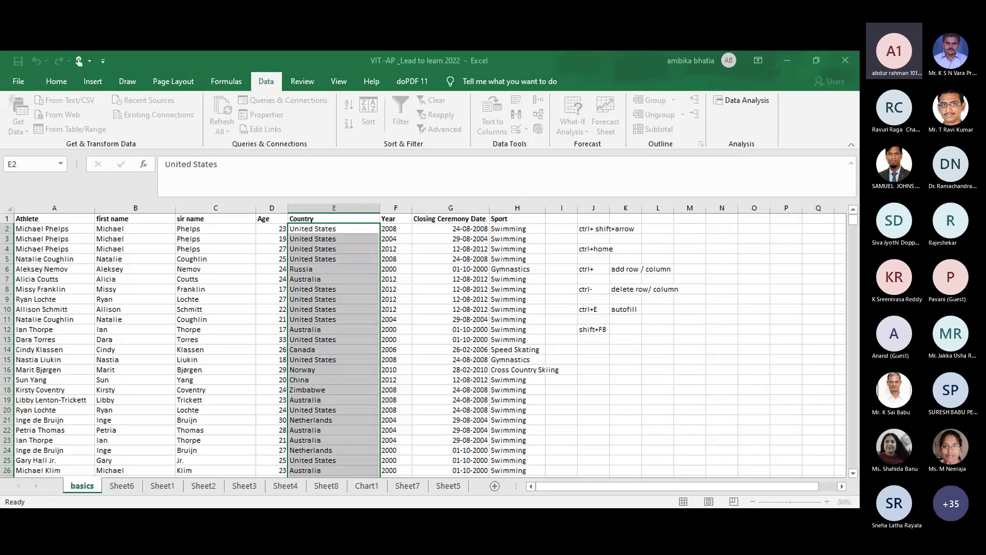
click(723, 235)
key(F2)
click(595, 368)
key(BackSpace)
key(Escape)
Step: Select Sheet8's subject list from A1 down to the last entry
click(408, 486)
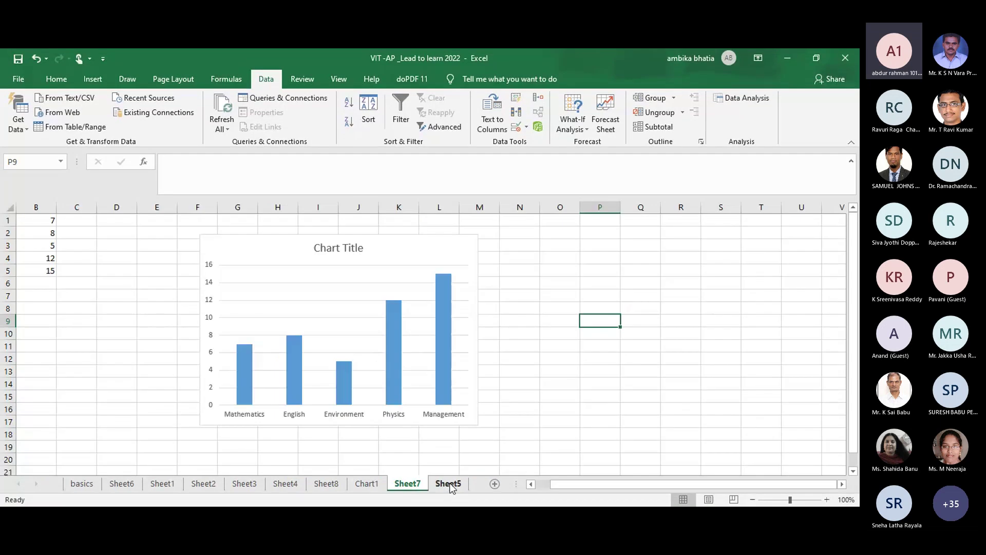
click(448, 486)
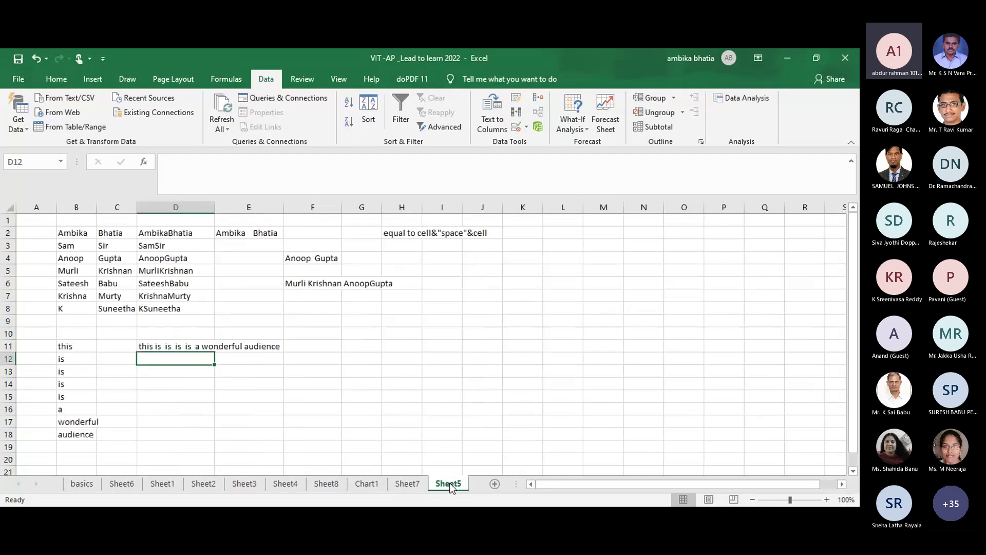
click(329, 489)
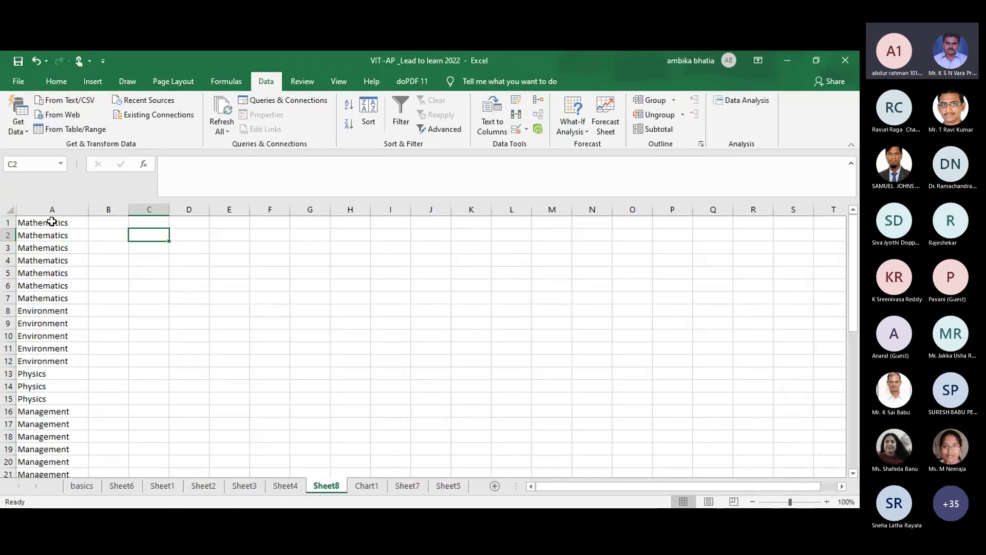
click(52, 222)
key(ctrl+shift+Down)
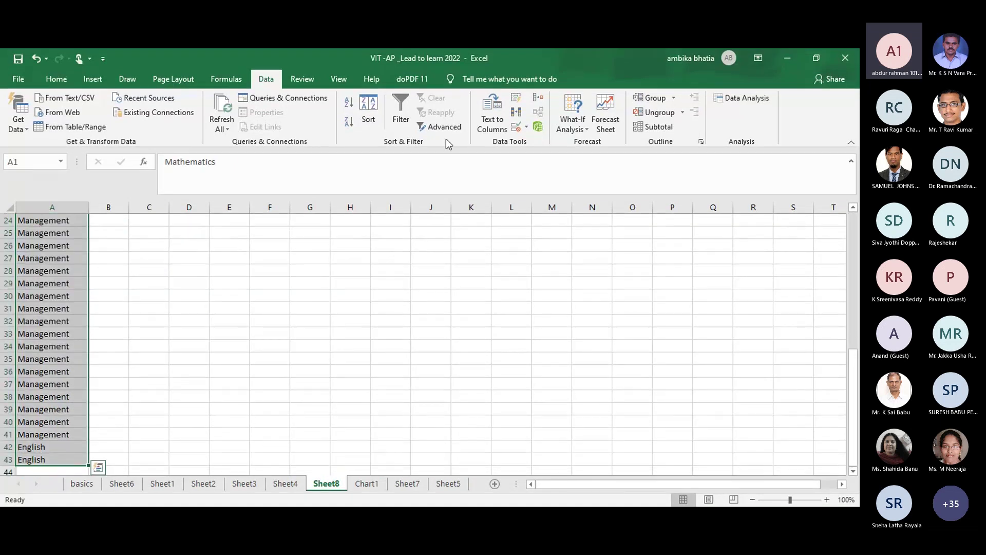
Step: Run an Advanced Filter copying unique subject records to C2
click(440, 127)
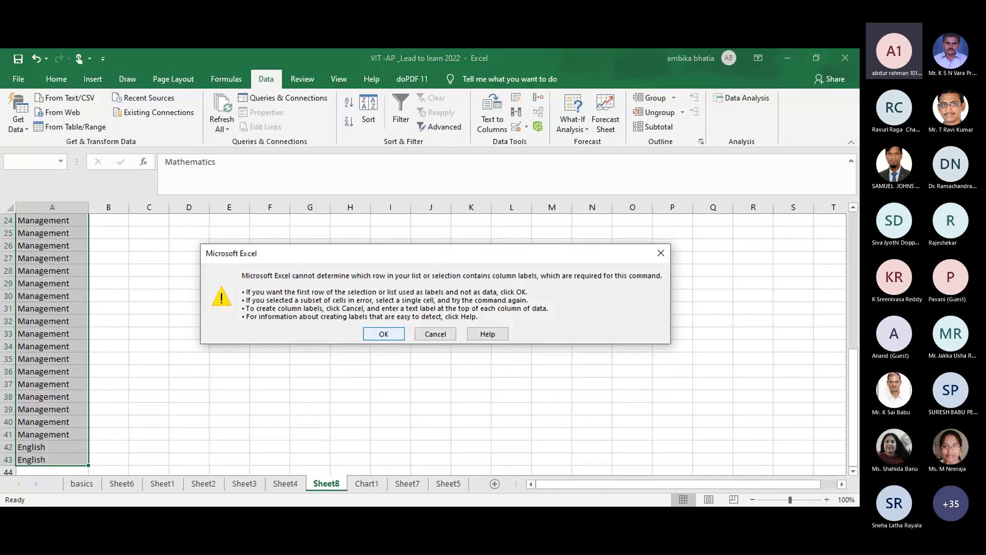
click(384, 334)
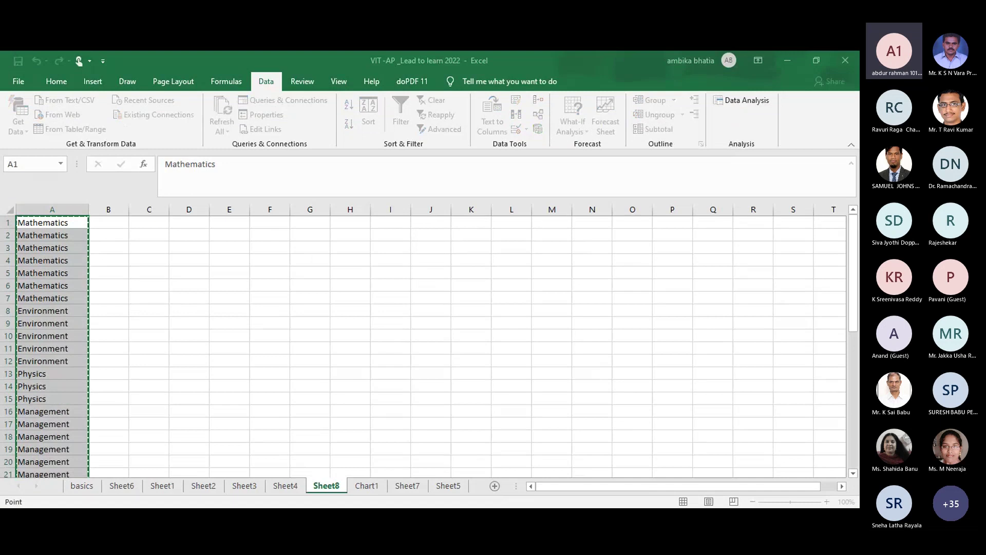
key(Tab)
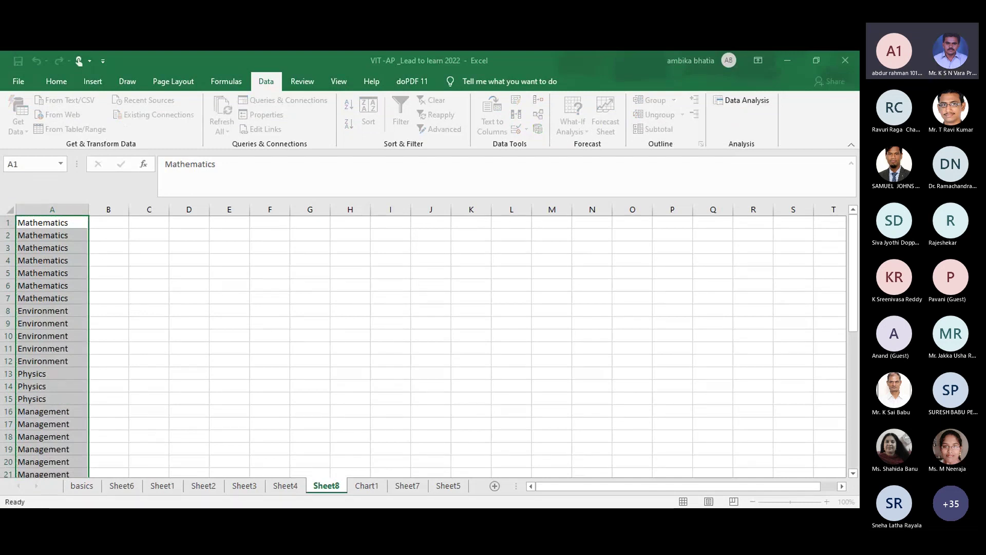
click(154, 235)
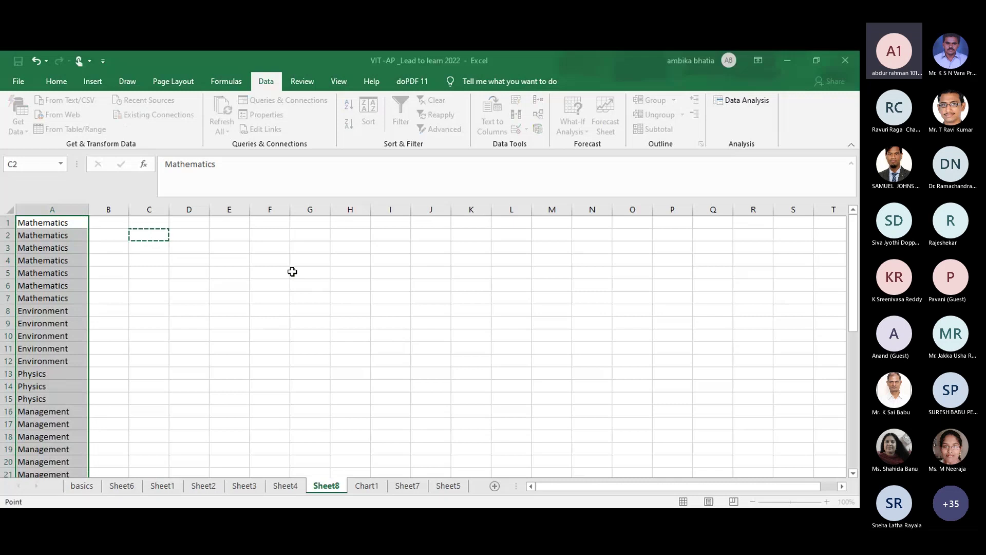
key(Escape)
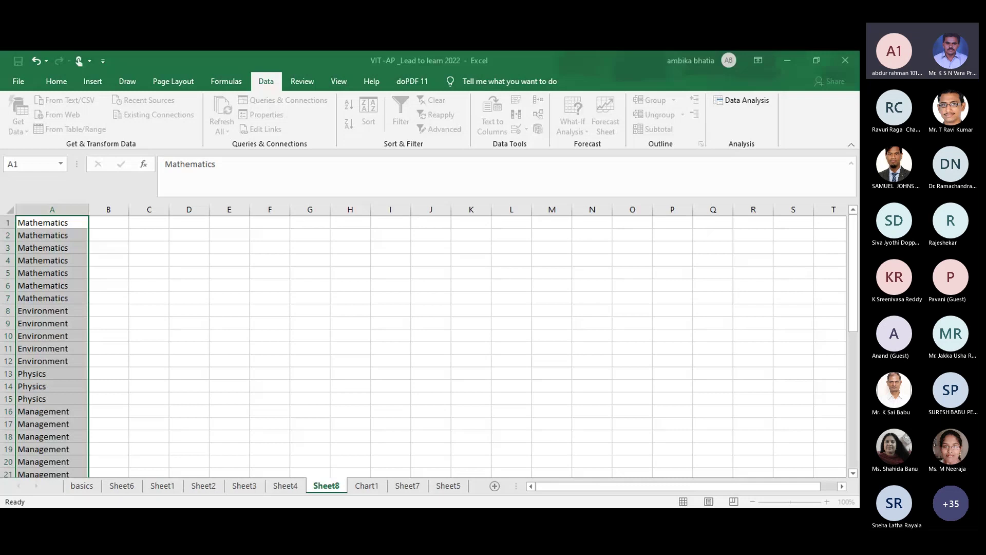
click(500, 386)
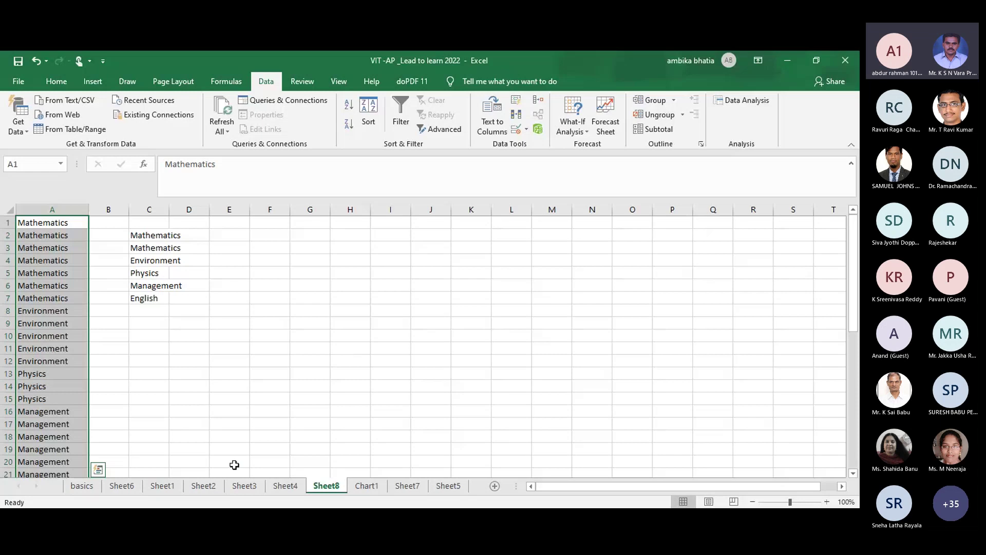
Step: On the basics sheet, move the shortcut notes block J2:N17 to Q4
click(121, 484)
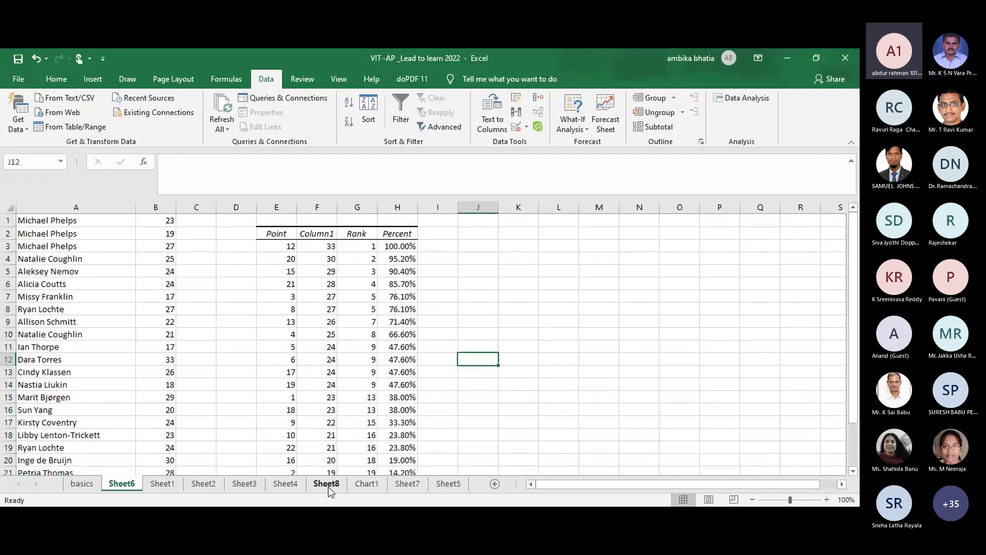
click(327, 484)
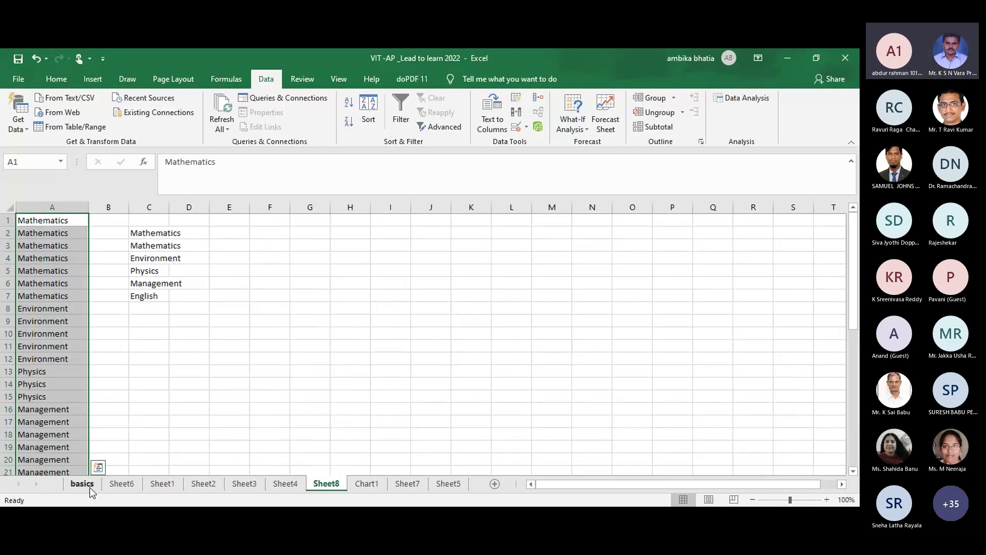
click(89, 487)
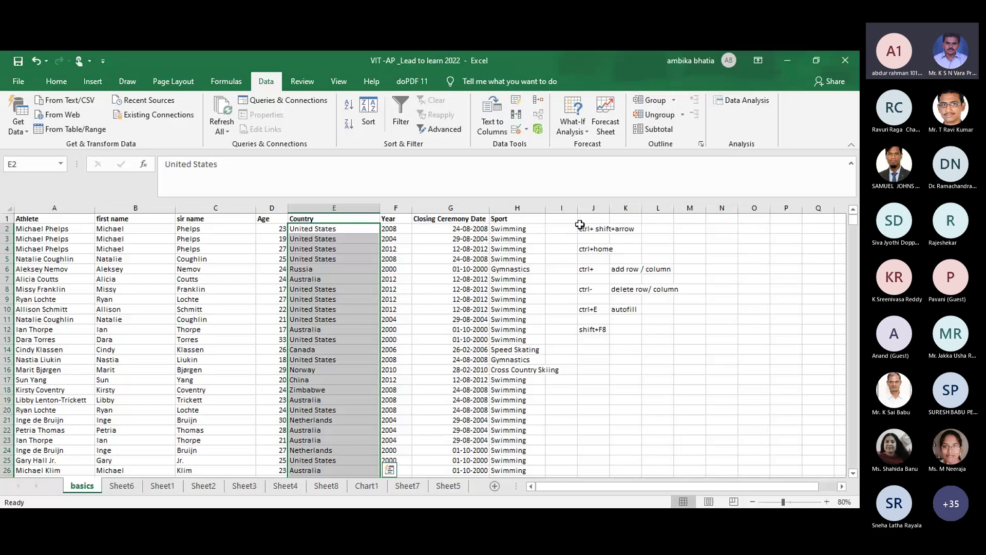
drag(580, 225, 719, 377)
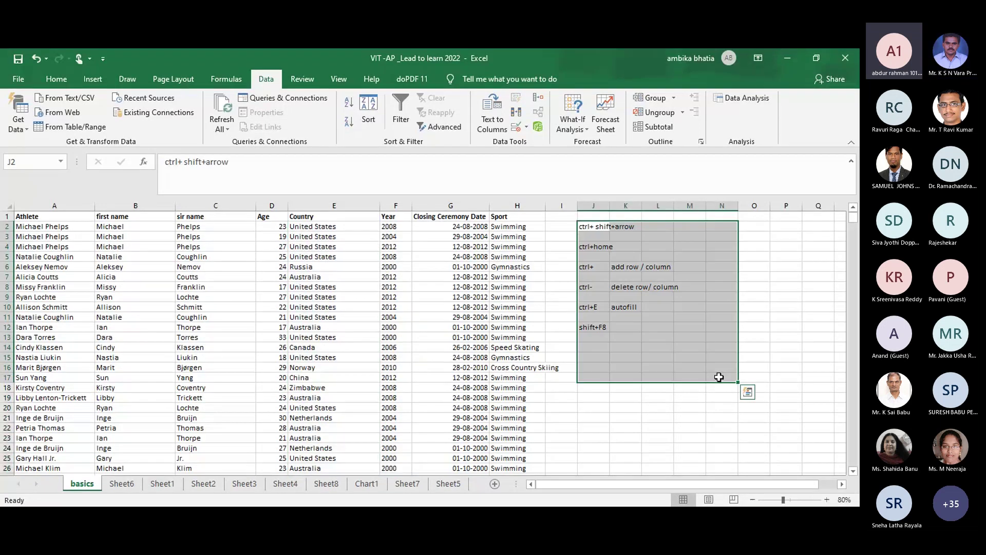
key(ctrl+c)
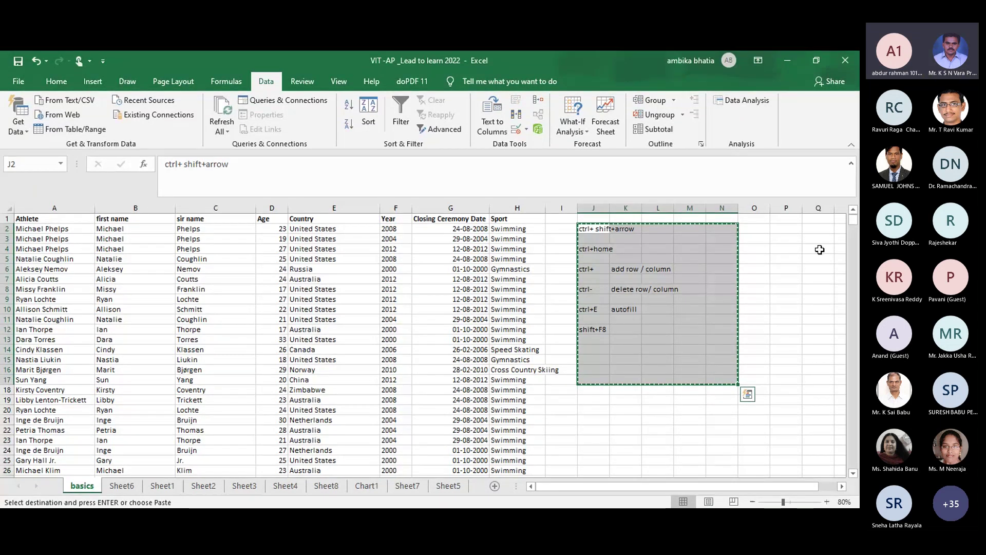
click(819, 247)
key(ctrl+v)
Step: Select the Country column from E1 to the last data row and open Advanced Filter
click(565, 236)
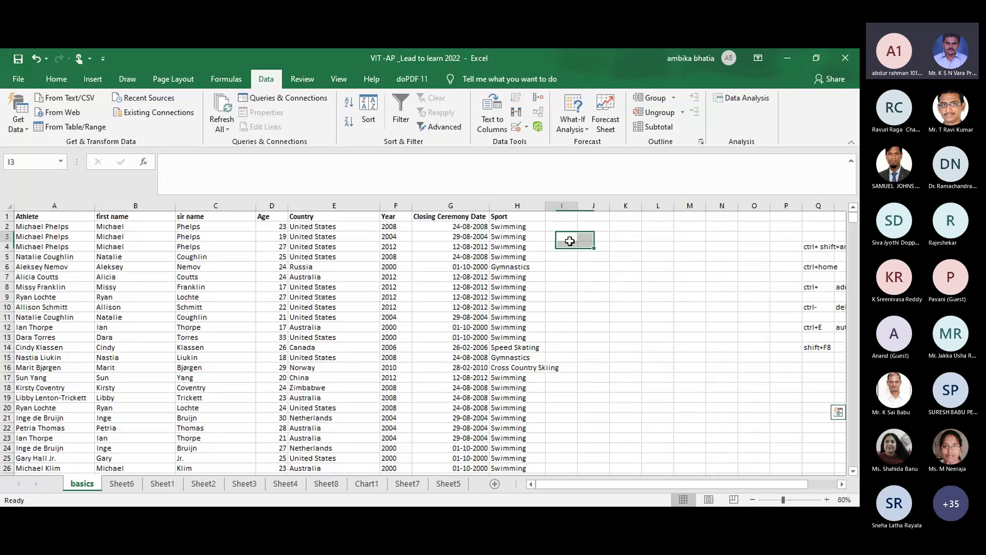
click(298, 226)
click(302, 217)
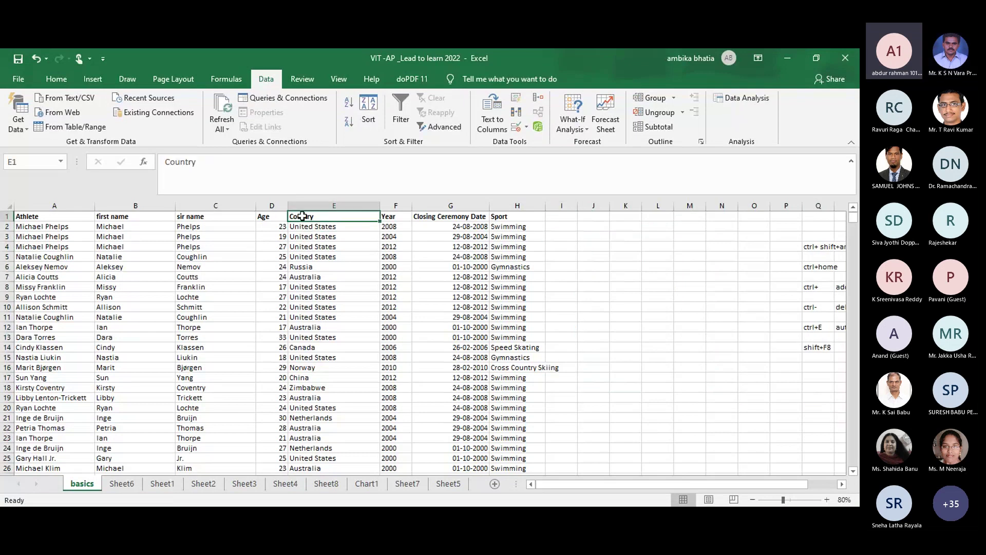
key(ctrl+shift+Down)
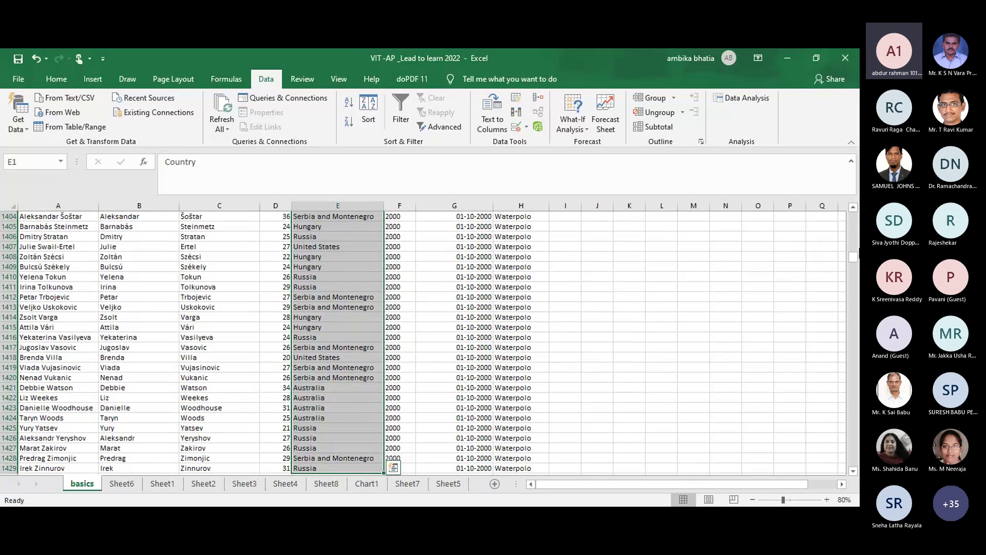
drag(854, 257, 853, 216)
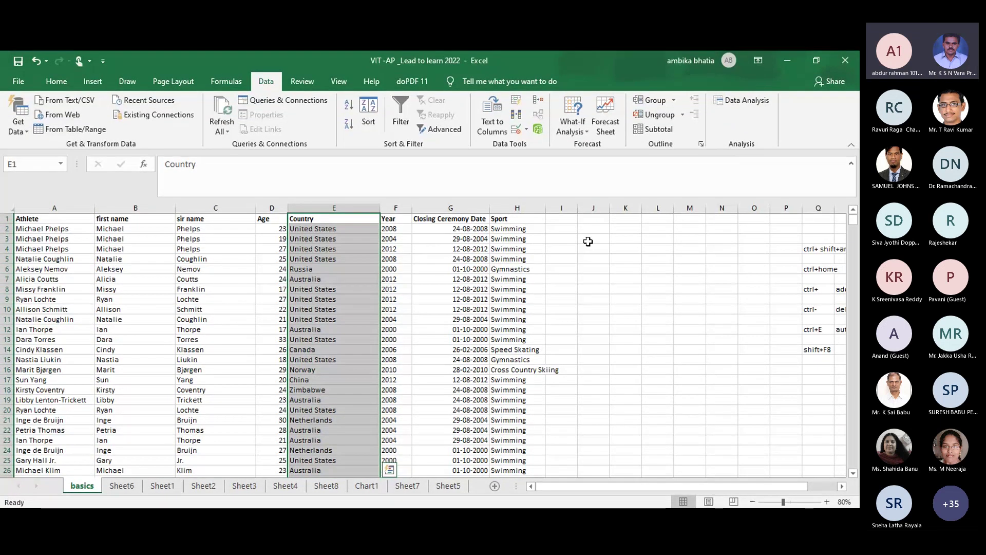
click(302, 219)
key(ctrl+shift+Down)
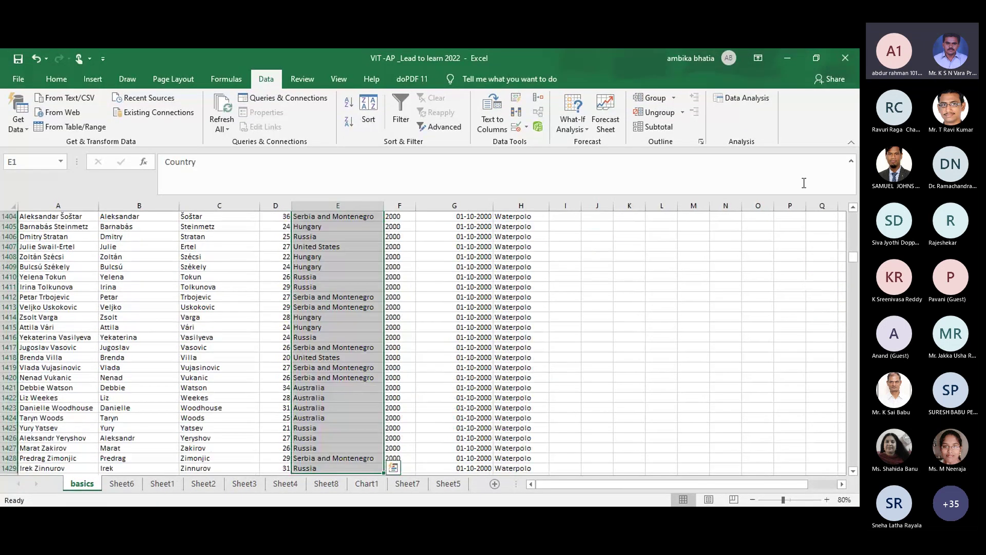
drag(853, 260, 851, 218)
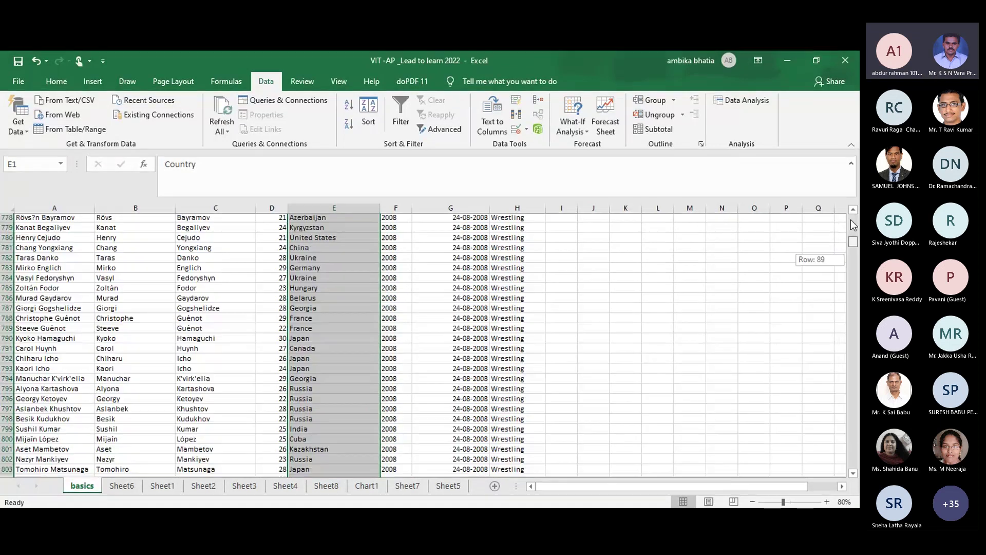
click(445, 126)
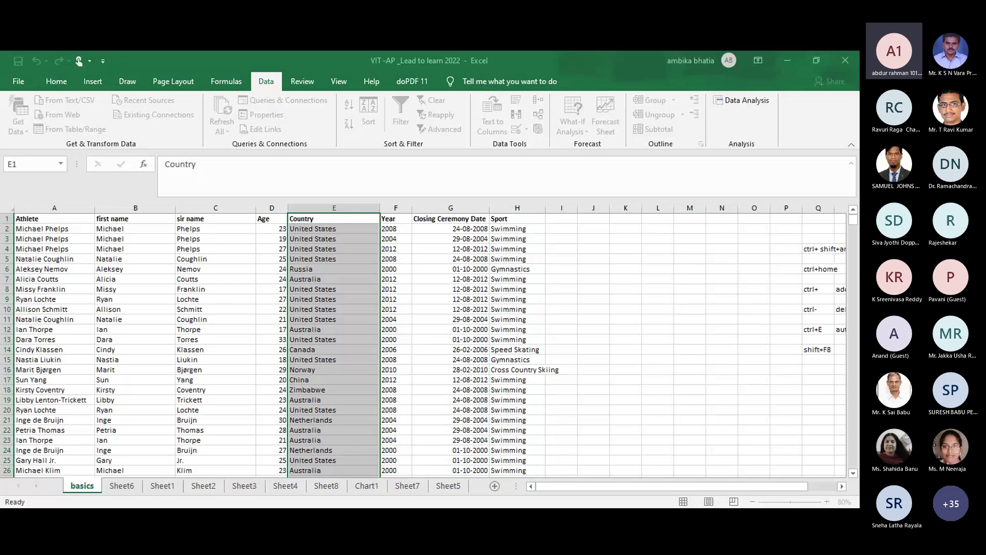
Step: Copy the unique Sport records from the basics data to column J
click(841, 248)
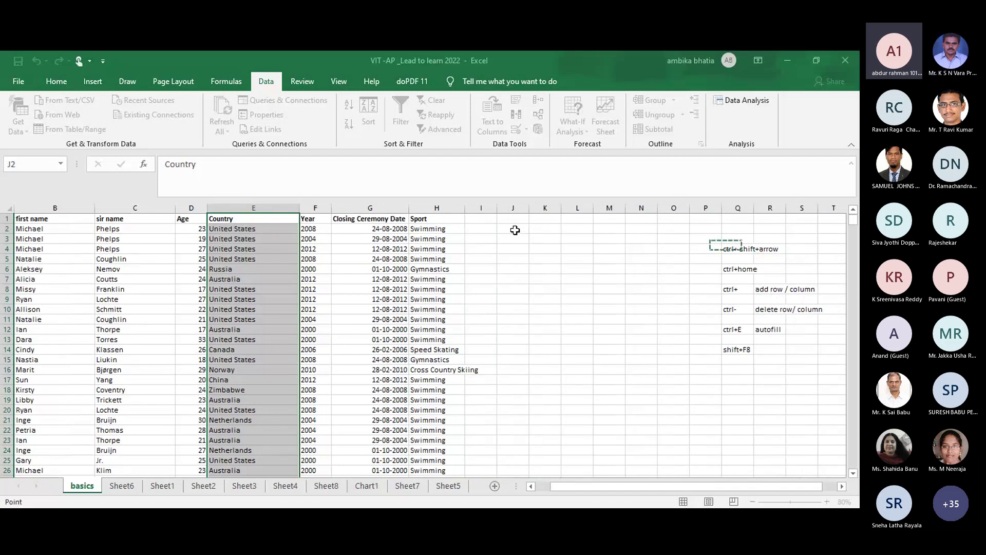
key(Escape)
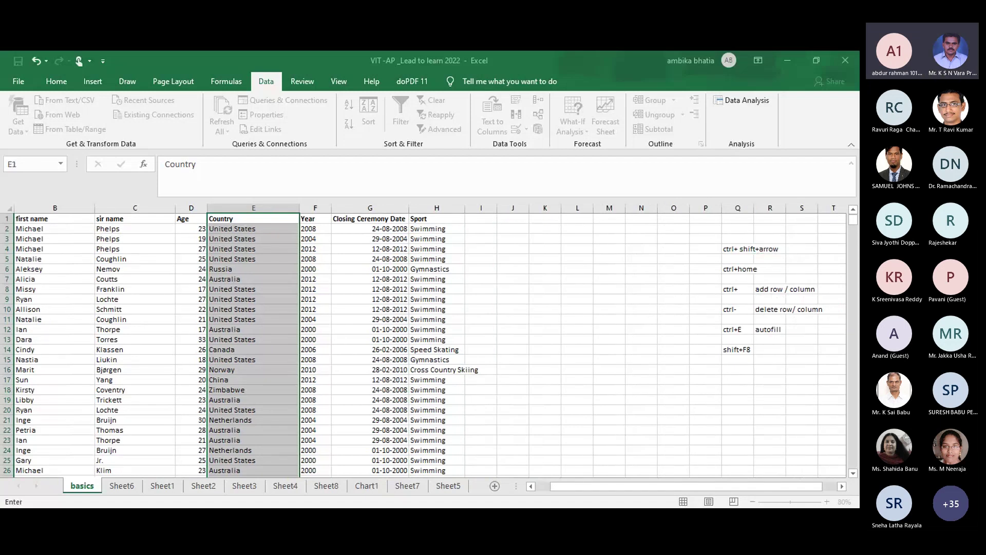
key(Escape)
key(Return)
Step: Browse the extracted Sport list in column J, from Swimming downward
click(632, 366)
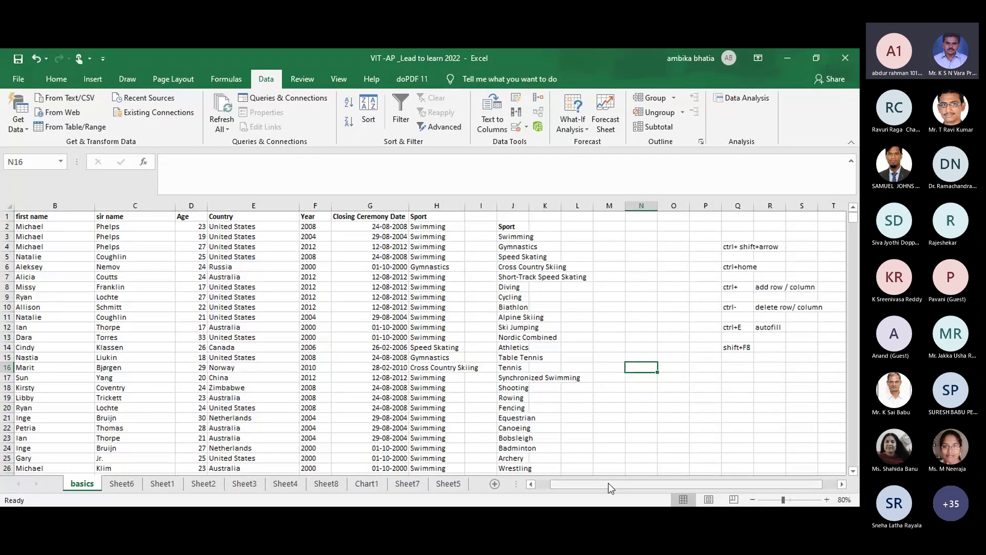
drag(607, 483, 628, 483)
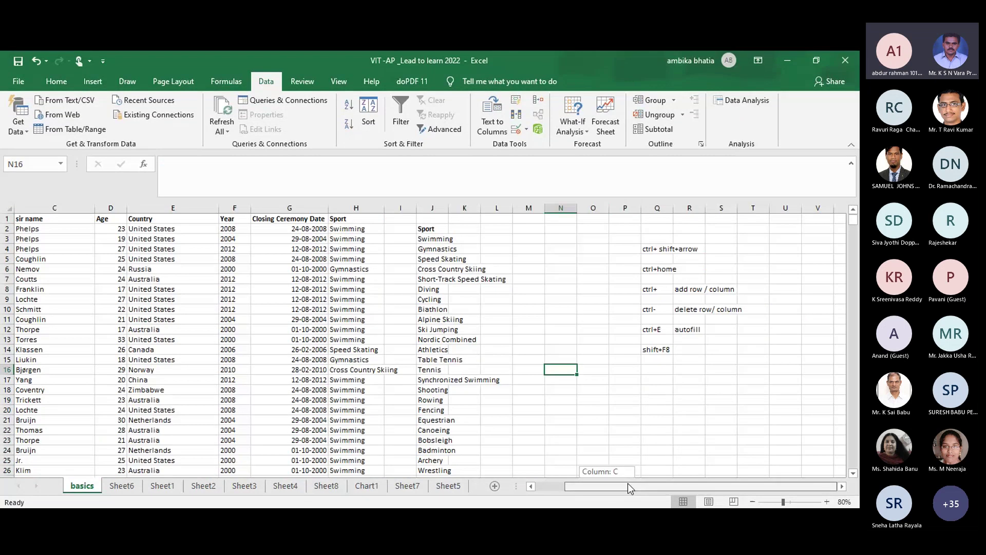
click(529, 229)
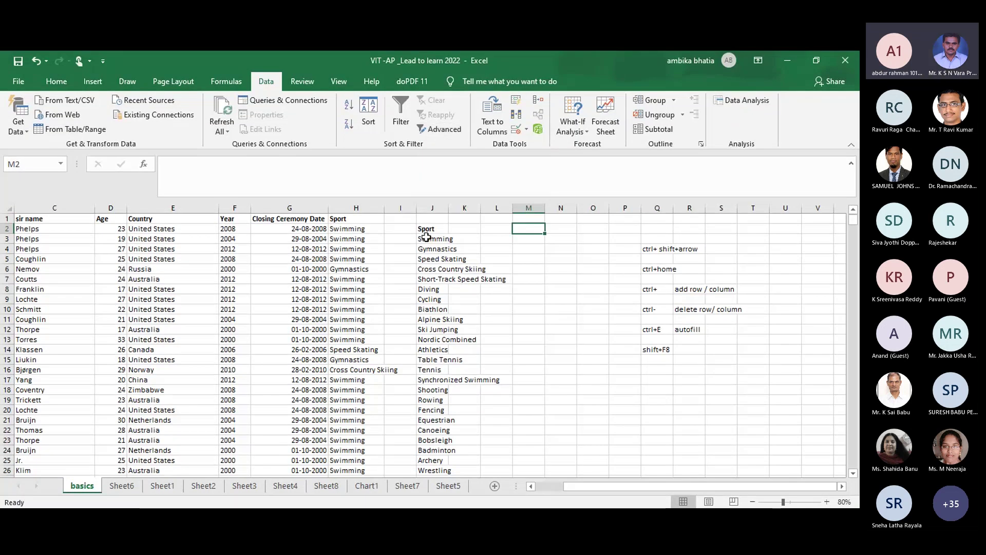
click(427, 237)
key(Down)
key(Down)
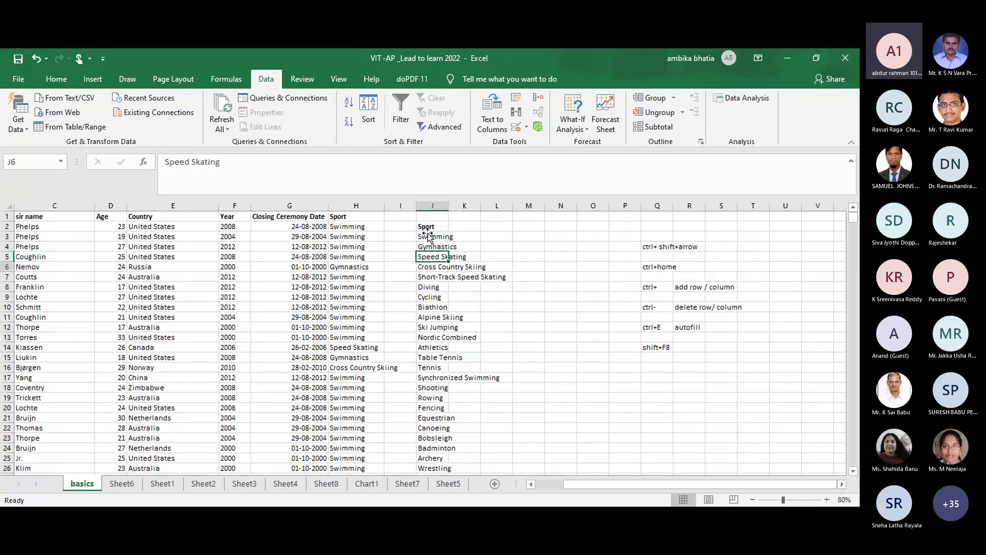
key(Down)
key(Down)
key(Down)
key(Up)
key(Up)
key(Up)
key(Up)
click(427, 245)
key(ctrl+Up)
click(429, 236)
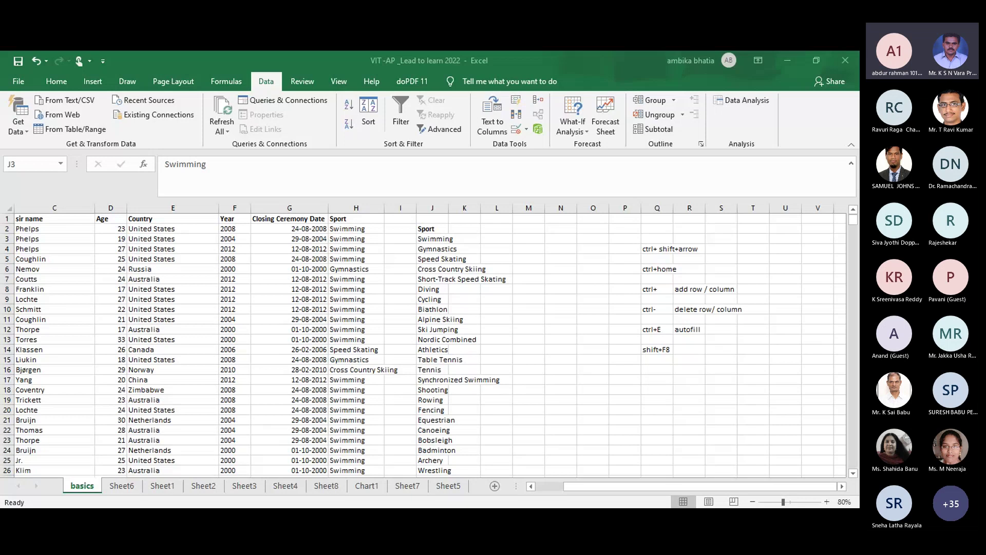
click(465, 349)
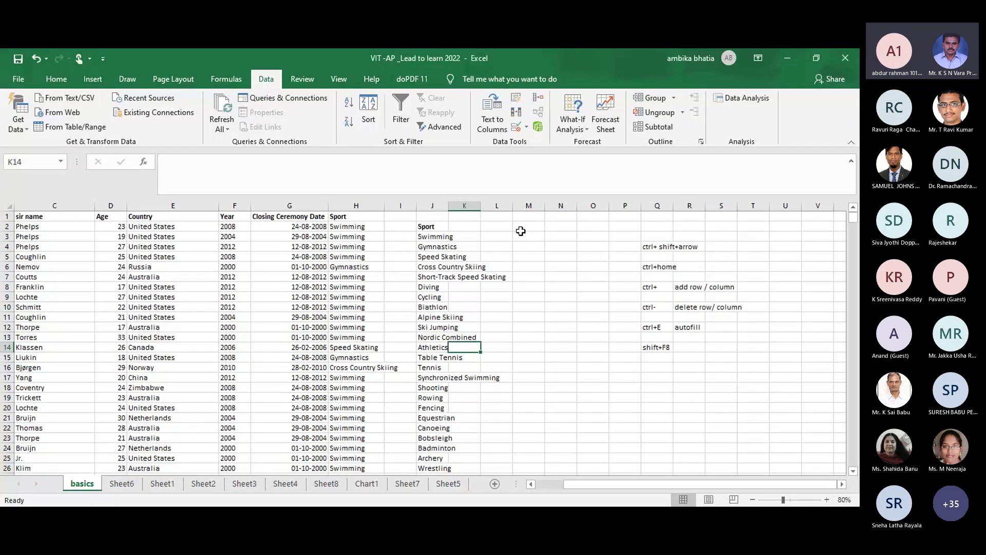
click(522, 229)
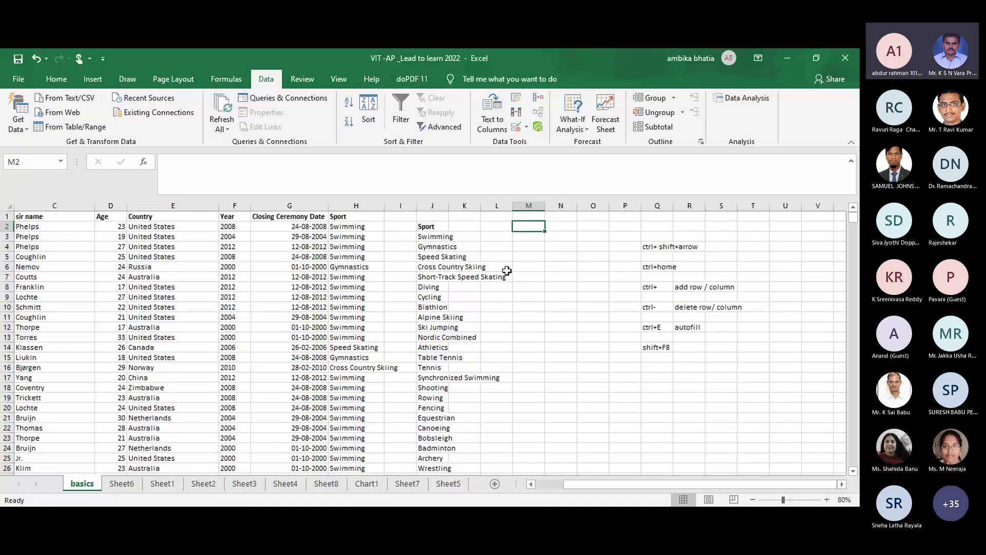
Step: On Sheet8, enter 'machine' in E1 and fill it down to E5
click(321, 485)
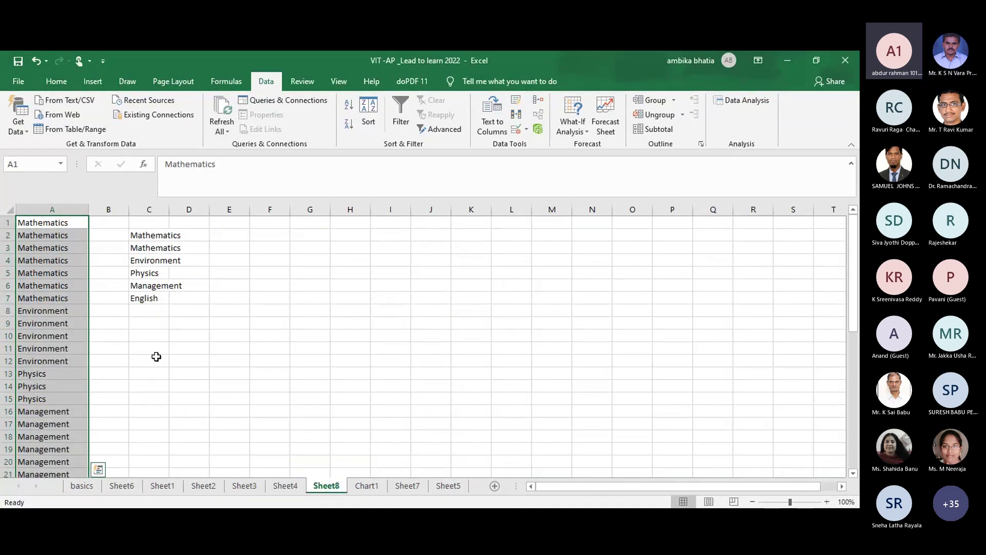
click(234, 222)
text(Mt)
key(BackSpace)
key(BackSpace)
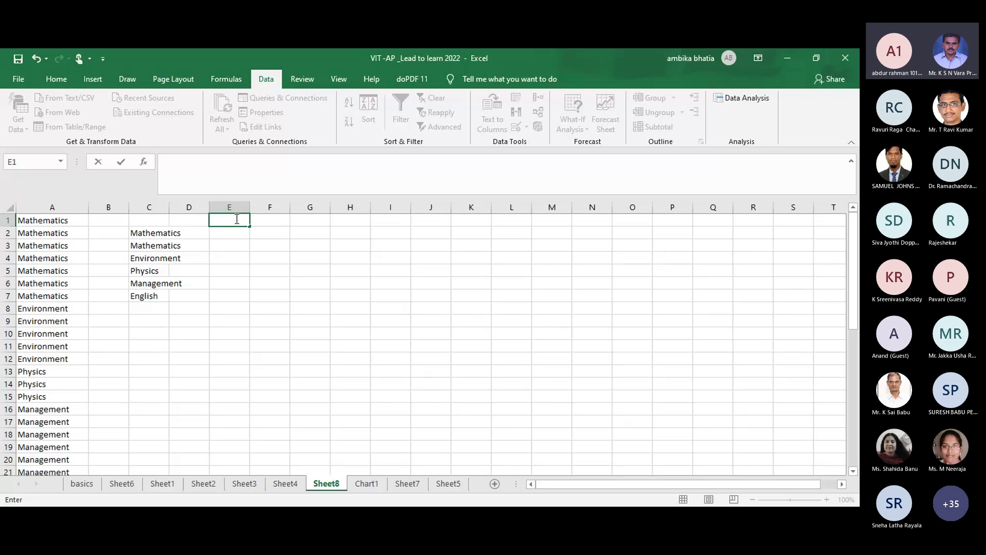
key(Escape)
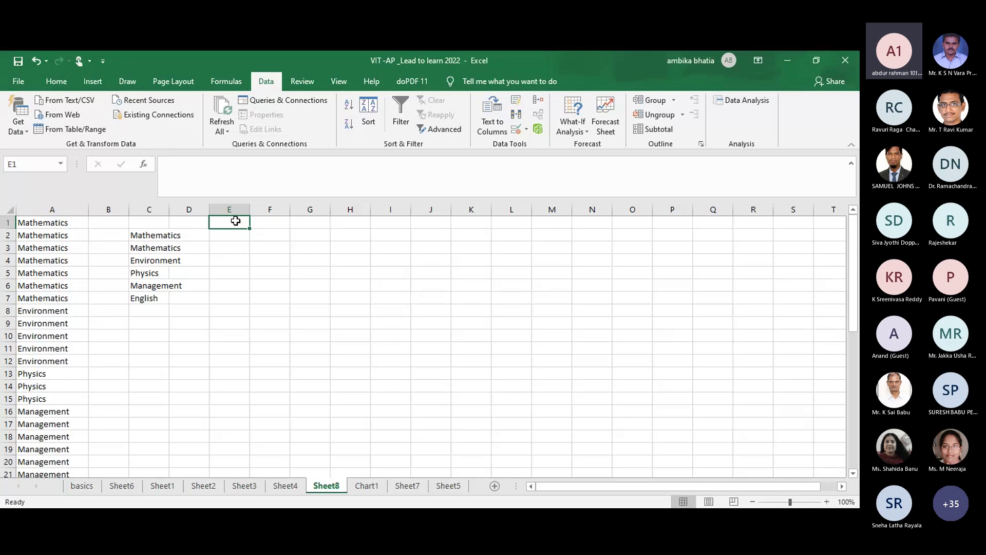
text(machine)
key(Return)
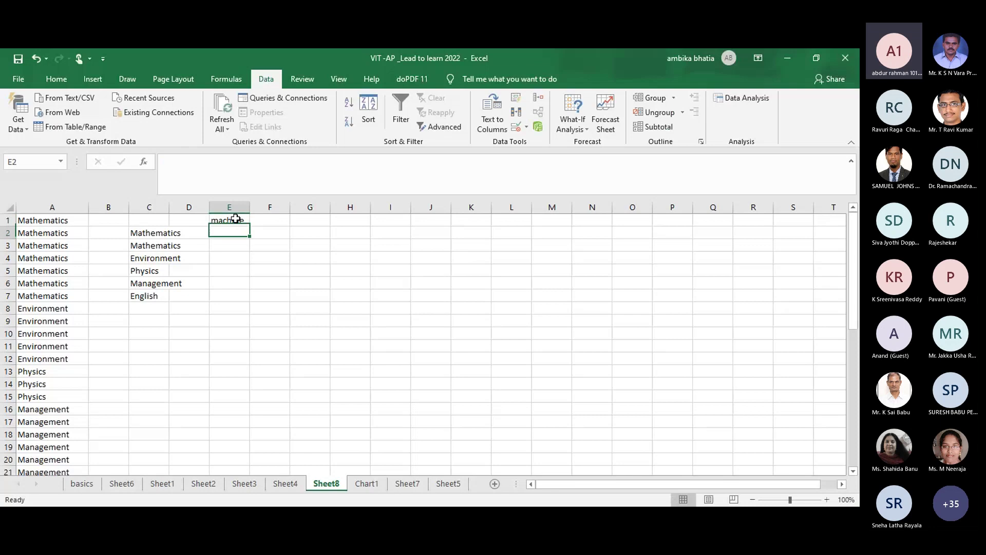
click(230, 220)
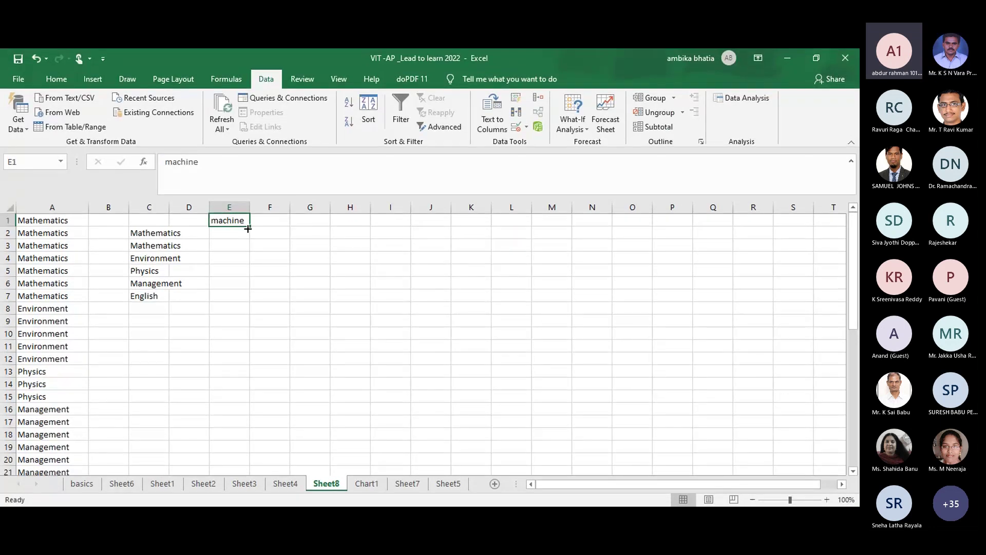
drag(249, 229, 237, 272)
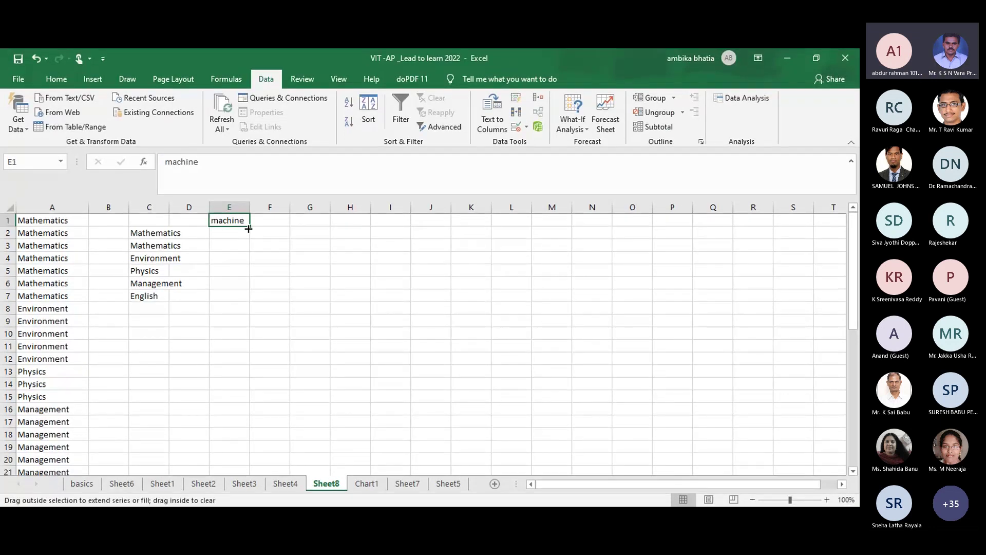
Step: Enter 'battery' in E6 and fill it down to E10
click(237, 288)
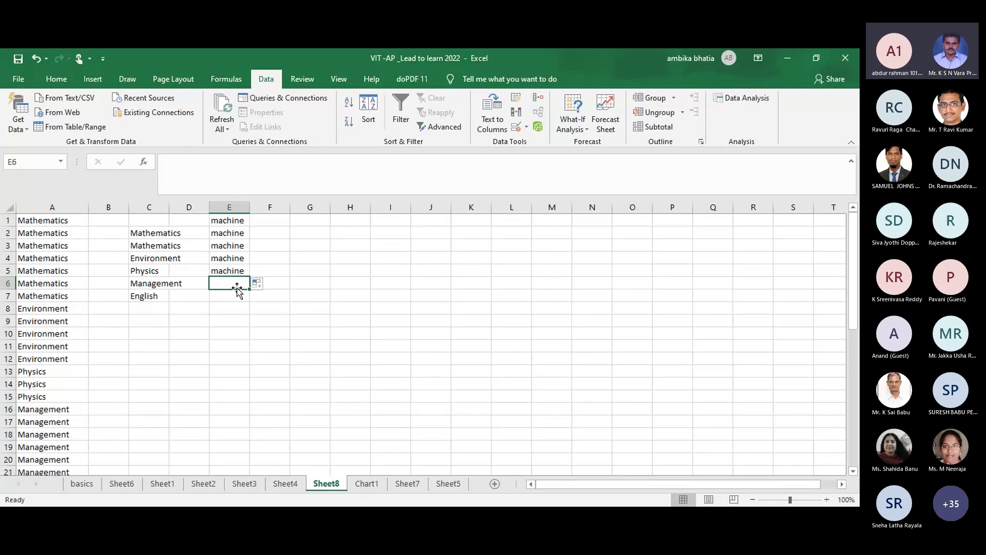
text(battery)
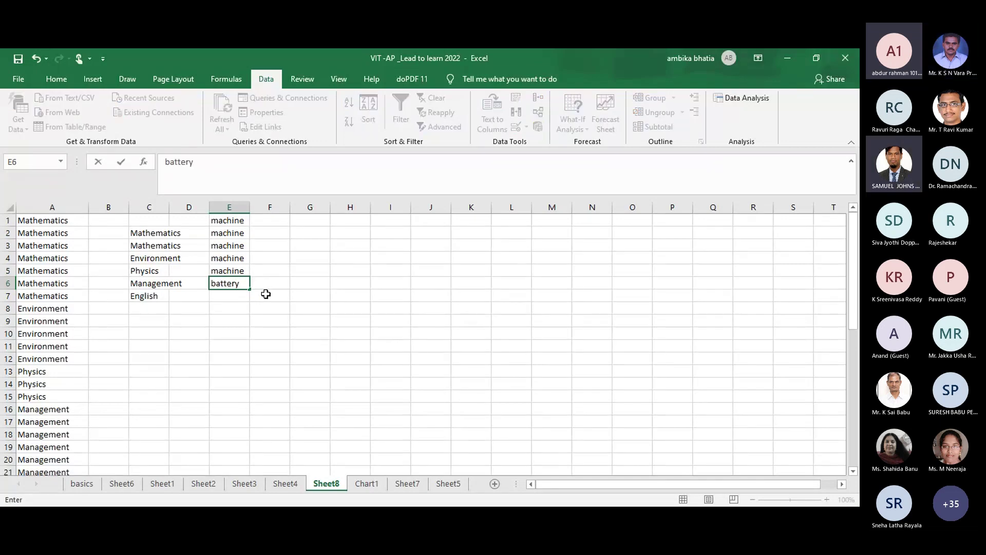
click(264, 294)
click(241, 282)
drag(250, 289, 249, 366)
Step: Enter 'IC' in E13:E15 and 'MCB kits' from E16 down the Management rows
click(234, 373)
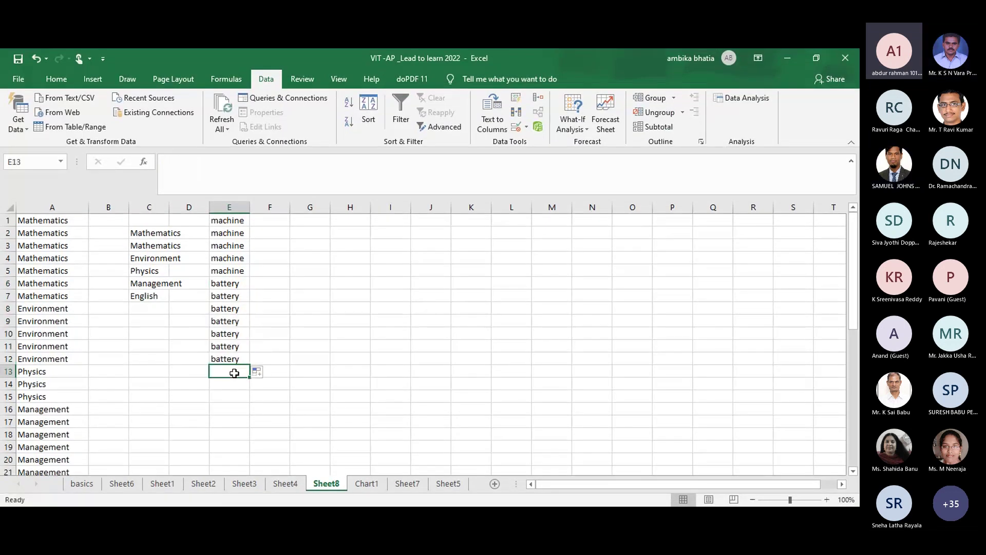
text(IC)
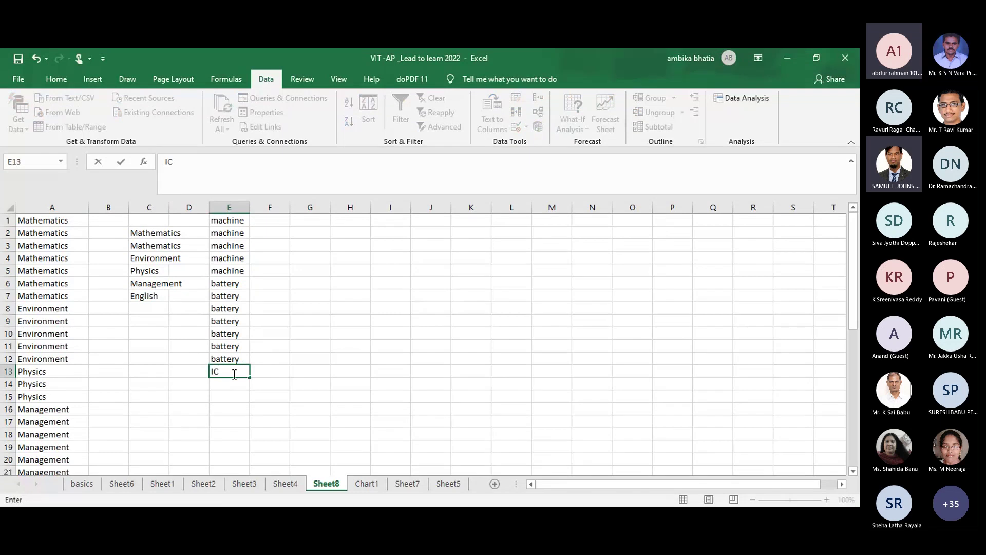
click(229, 387)
click(240, 370)
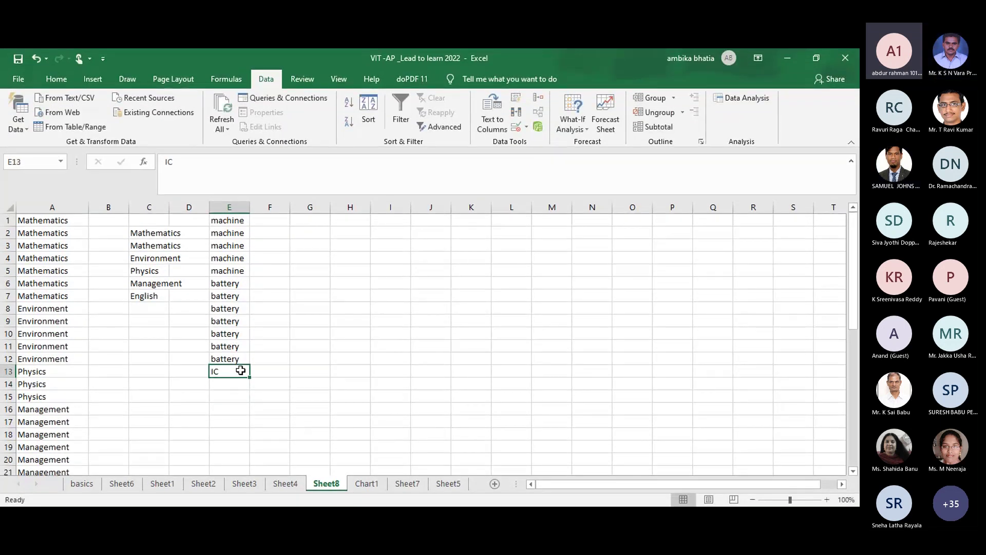
drag(252, 378, 250, 405)
click(225, 410)
text(MC)
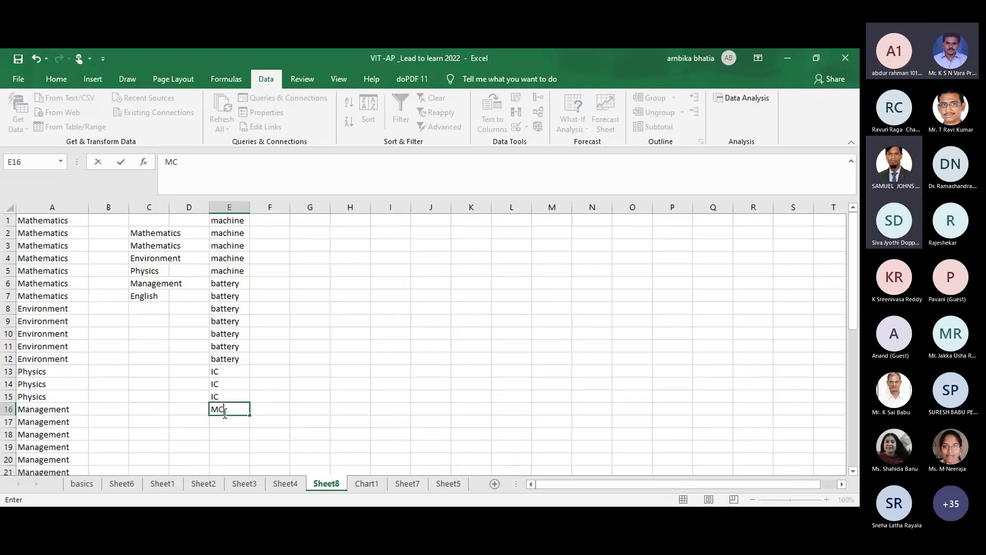
text(B )
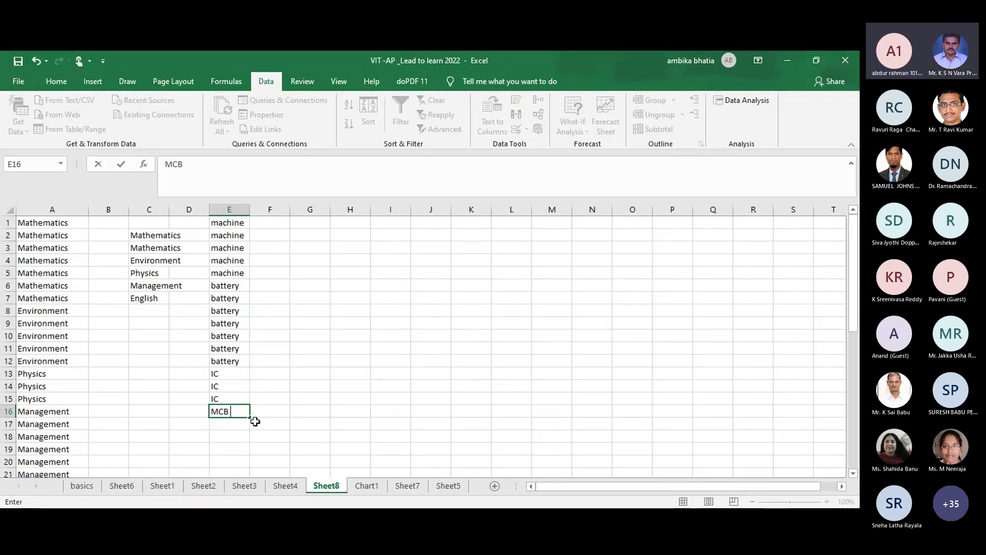
text(kits)
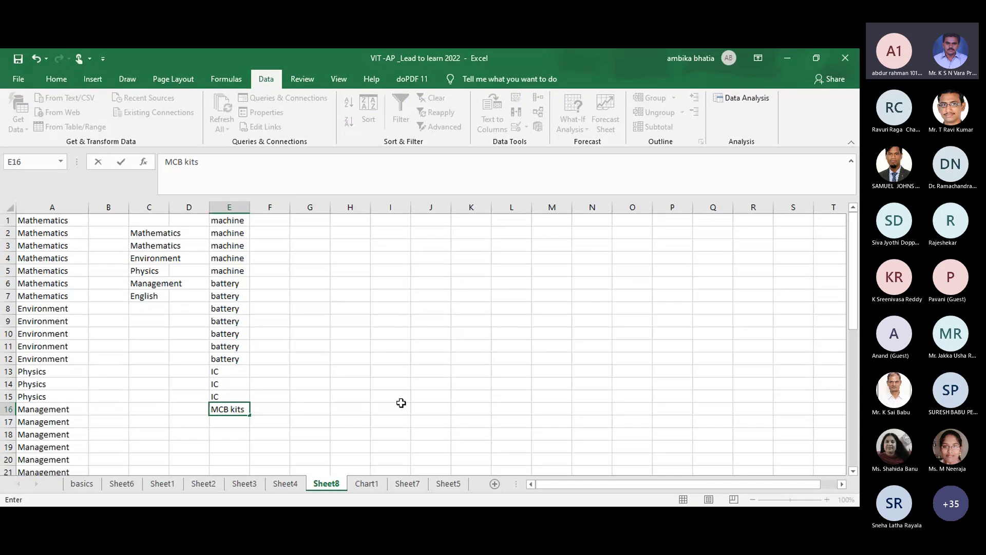
click(246, 411)
drag(249, 415, 247, 464)
Step: Enter 'transistors' as the last item in E21
click(533, 360)
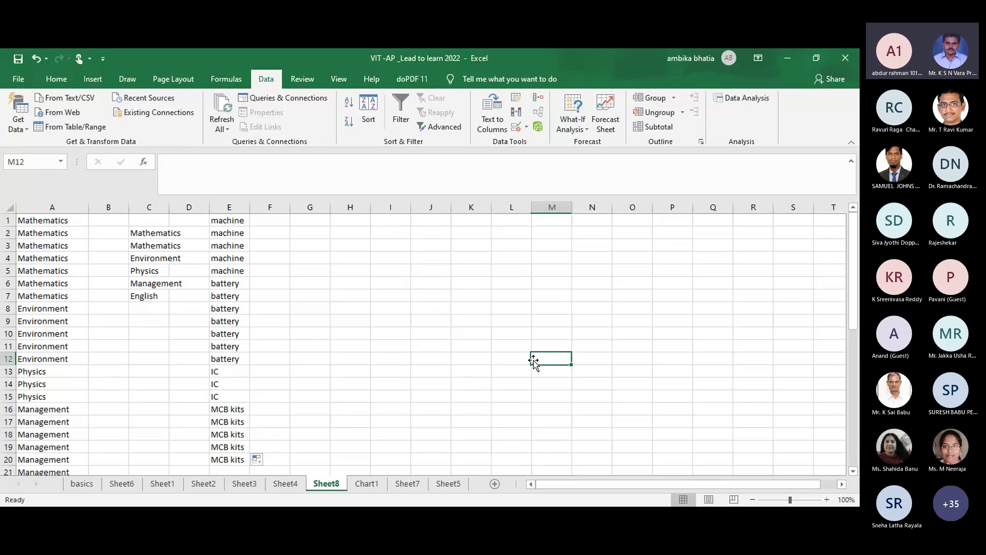
drag(854, 324, 854, 335)
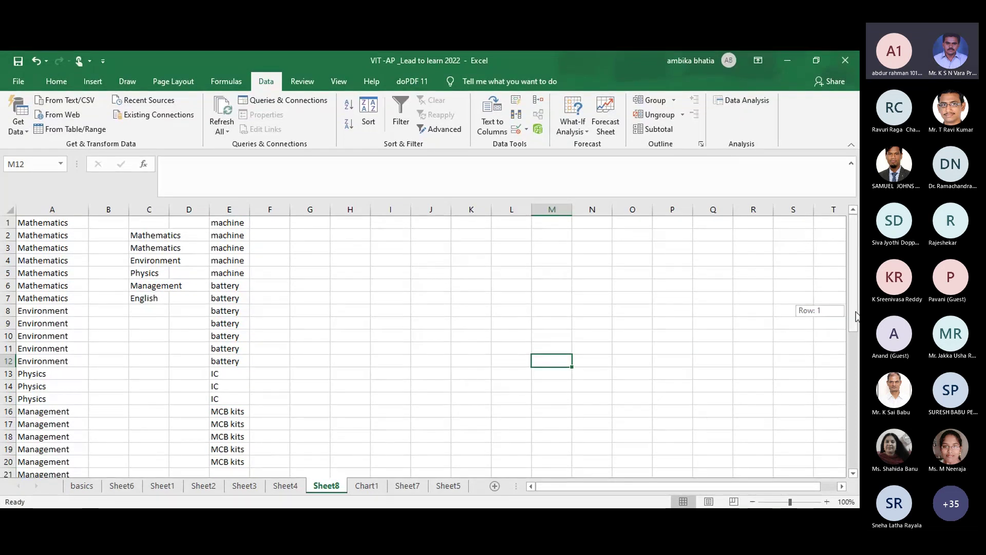
click(222, 452)
text(transistors)
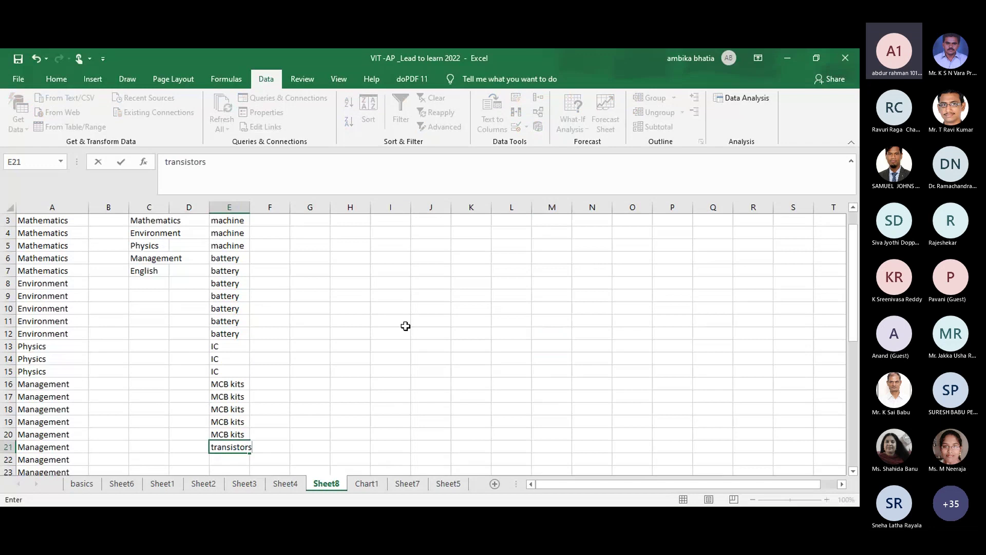
click(360, 348)
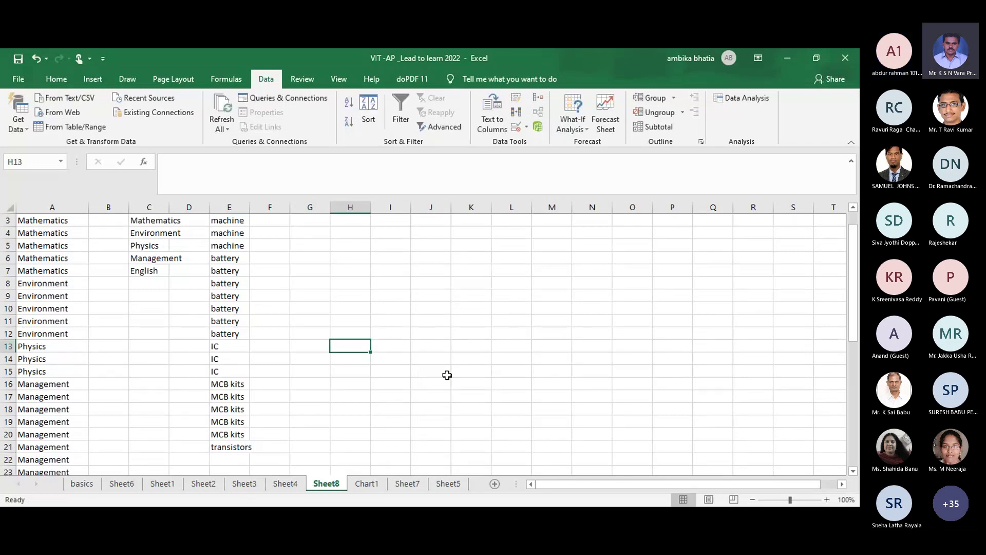
scroll(855, 282, up, 1)
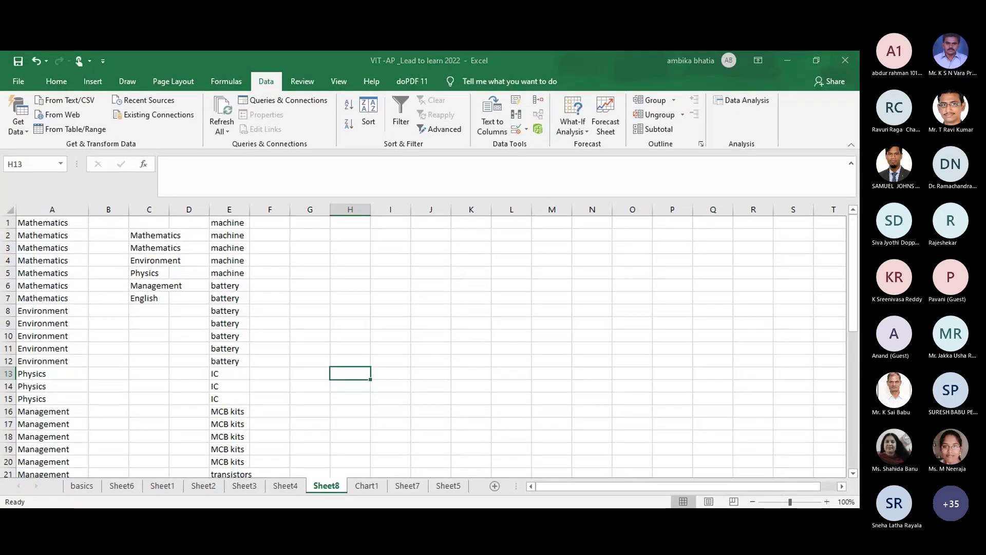
click(282, 258)
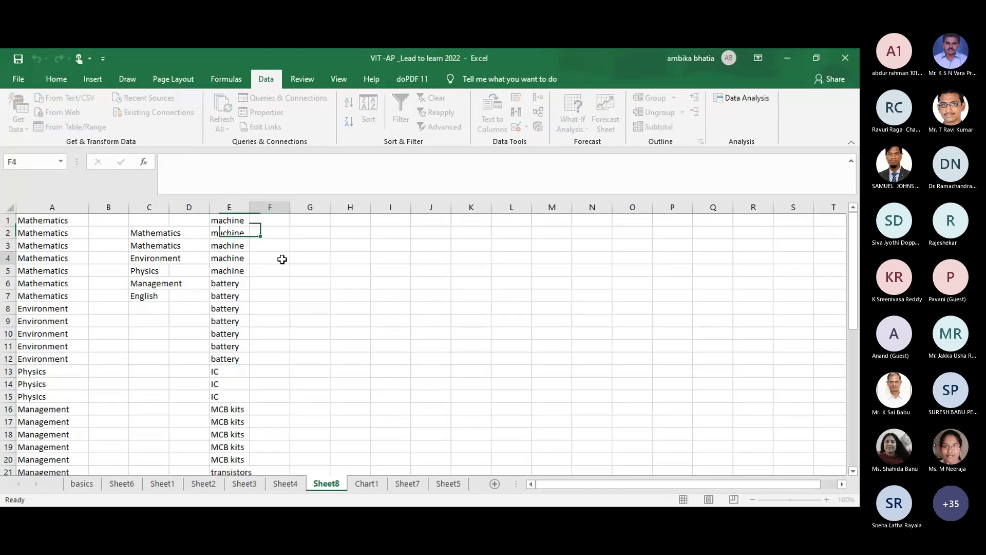
Step: Set the item list in column E as the Advanced Filter list range
click(227, 222)
key(ctrl+shift+Down)
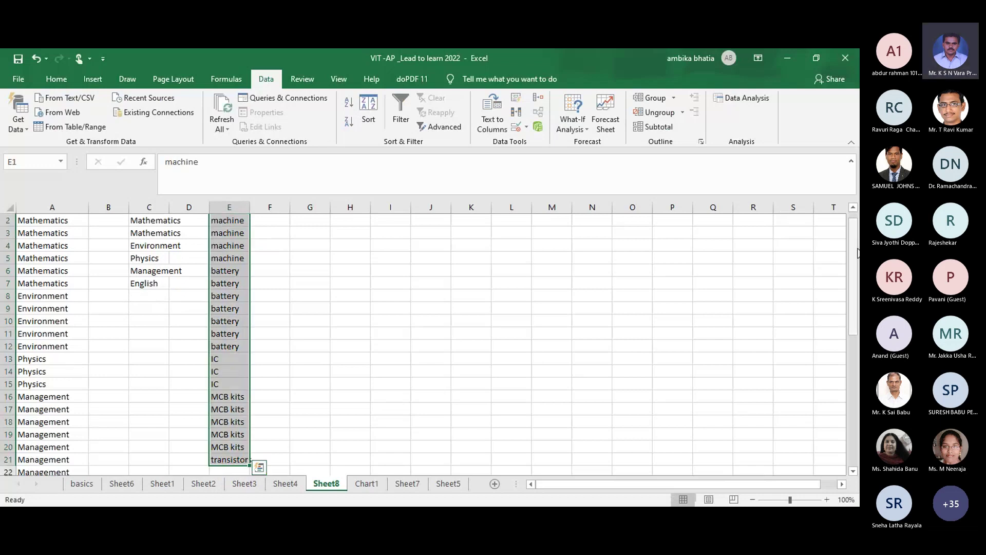
drag(851, 249, 851, 241)
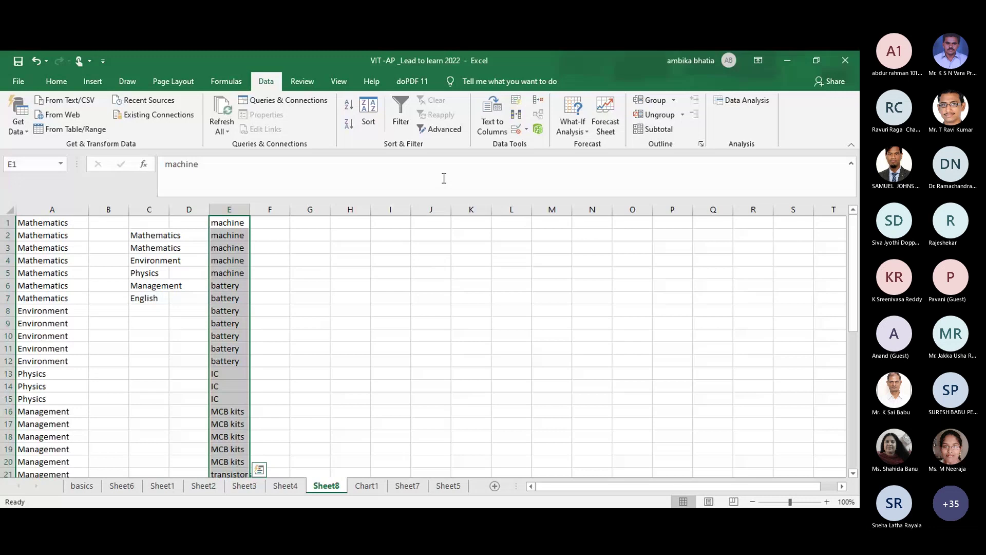
click(443, 131)
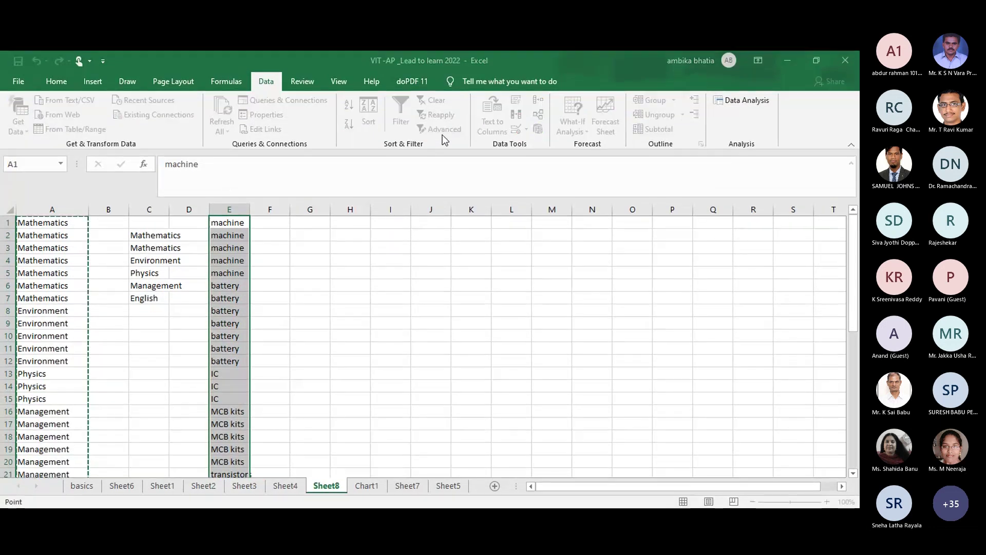
click(220, 221)
scroll(220, 221, down, 1)
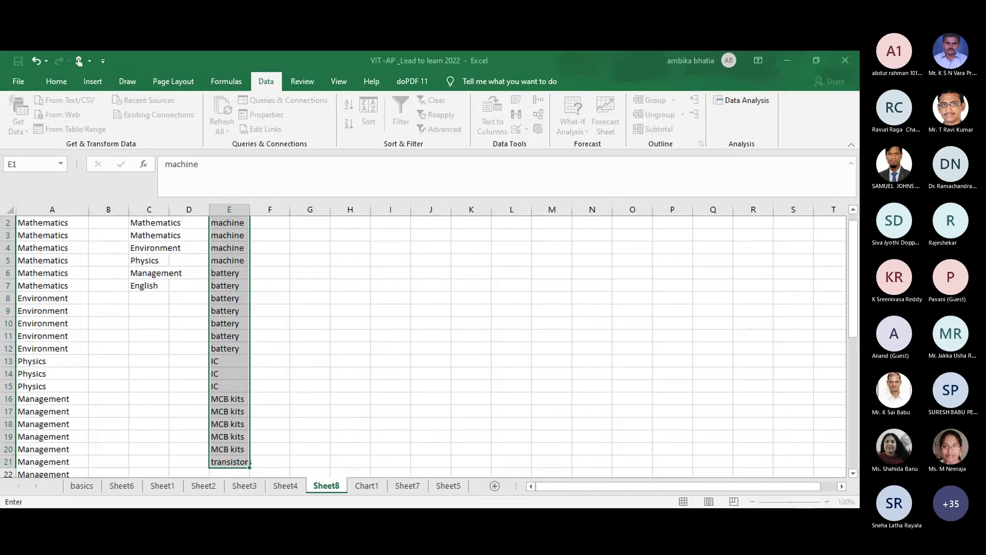
key(Return)
Step: Copy the unique items to G3 with Unique records only
key(alt+a)
key(q)
click(309, 235)
key(Return)
Step: Check the extracted items in column G and delete 'machine' from E1
click(473, 369)
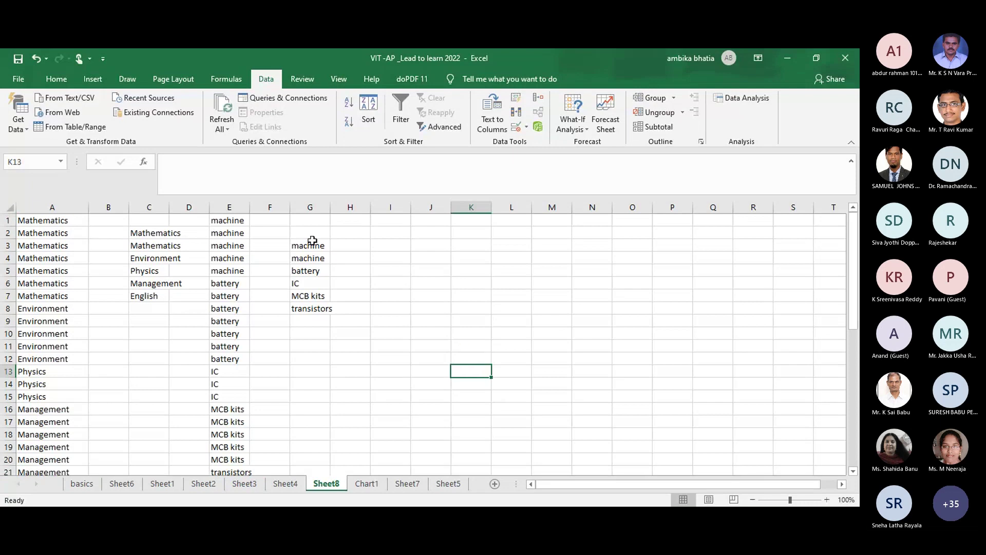
click(311, 221)
click(311, 246)
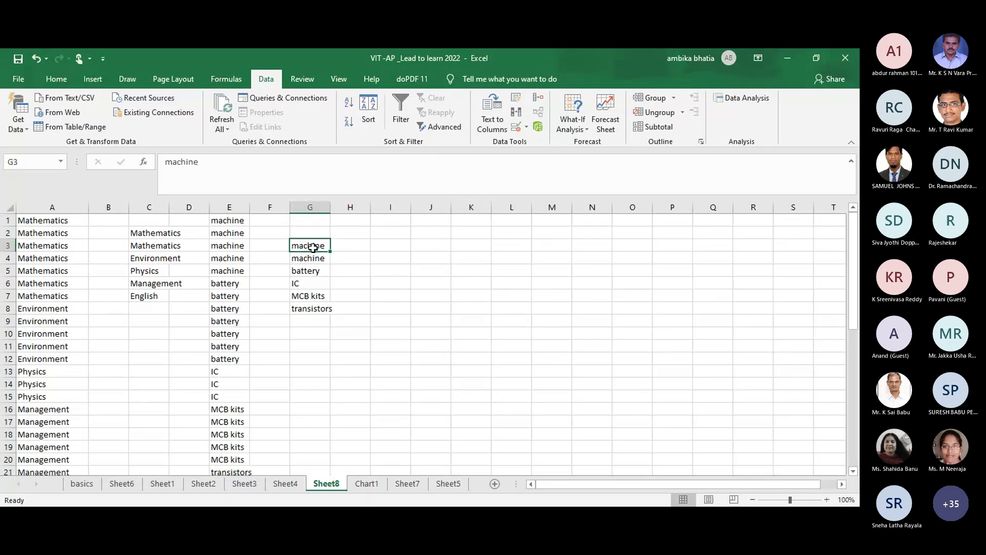
click(226, 220)
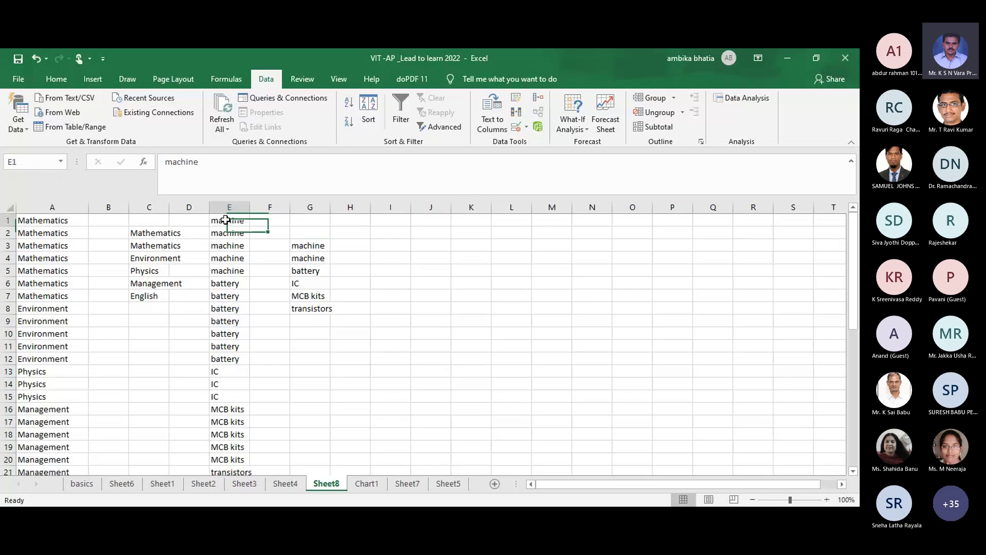
key(Delete)
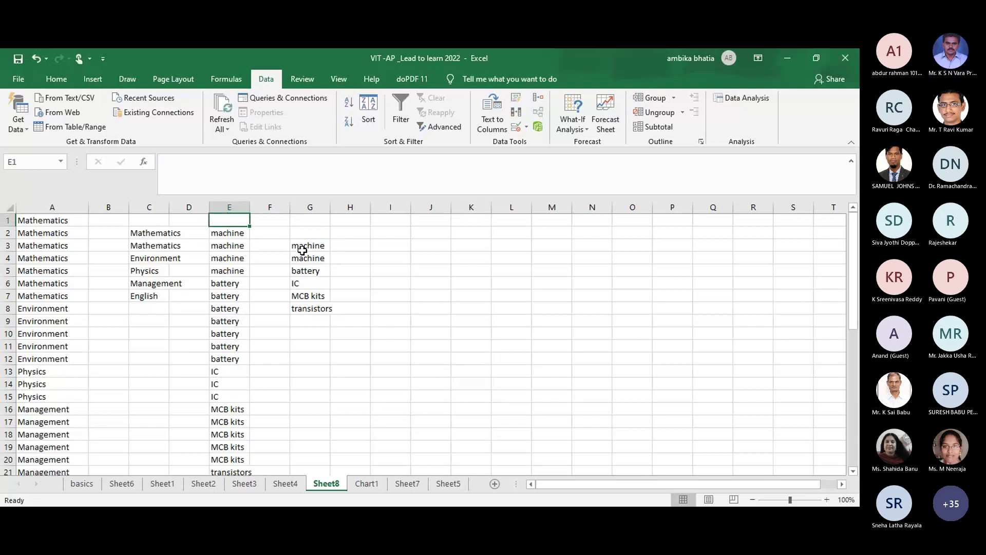
Step: Delete the duplicate 'machine' from G3, leaving G4:G8 as the item list
click(302, 248)
key(Delete)
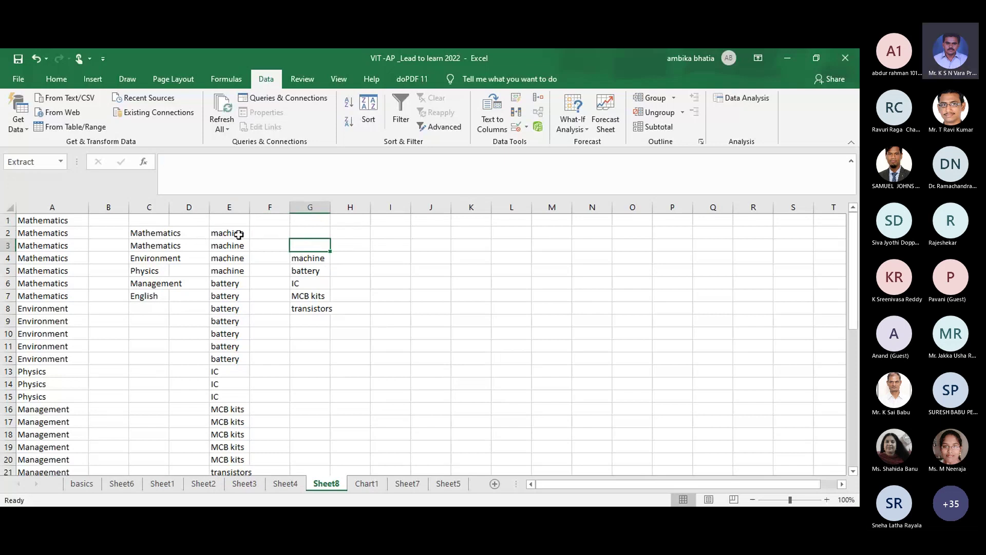
click(387, 274)
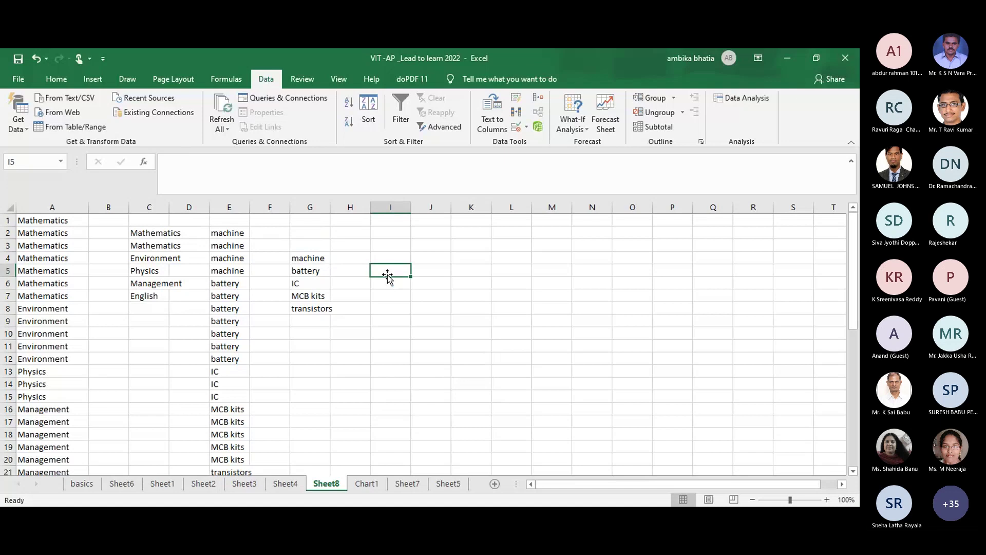
Step: On Sheet3, select all ages from B2 down to B1429
click(245, 483)
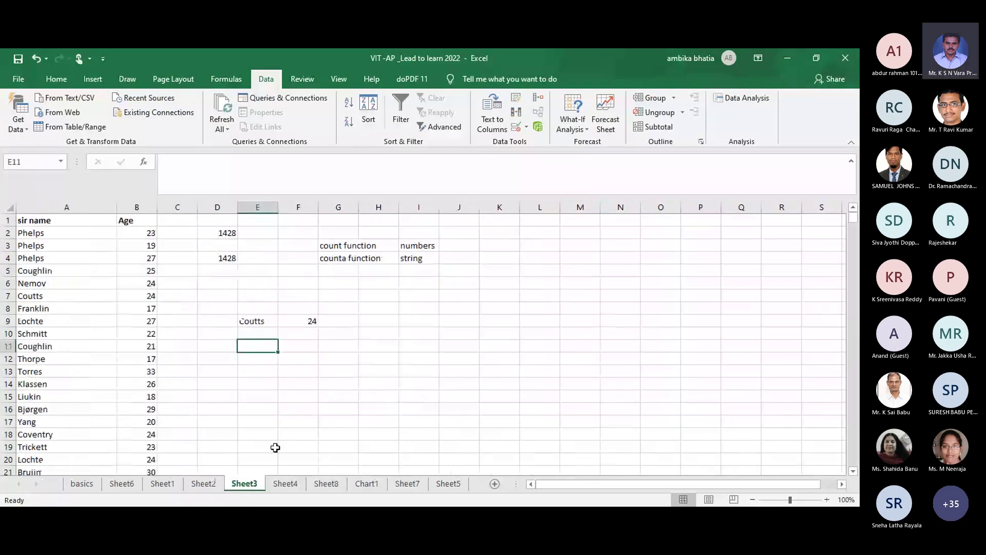
click(101, 309)
click(138, 235)
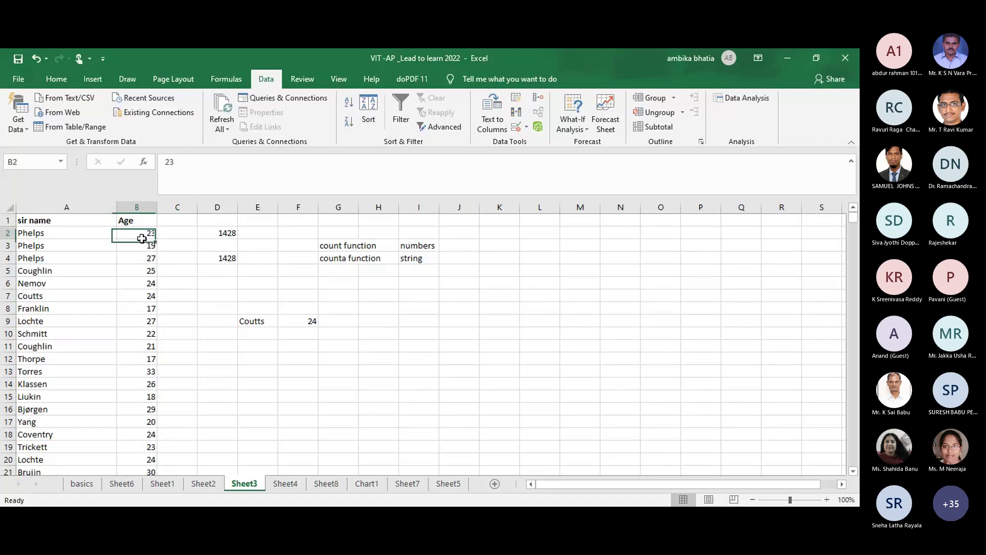
key(shift+Down)
key(shift+Down)
key(shift+Down)
key(shift+Down)
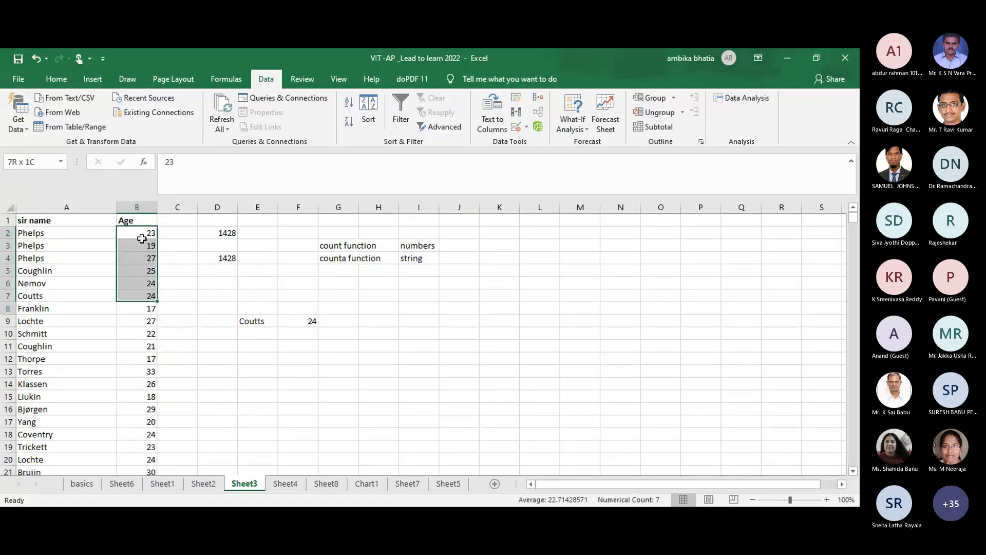
key(shift+Down)
key(shift+Down)
key(shift+Down)
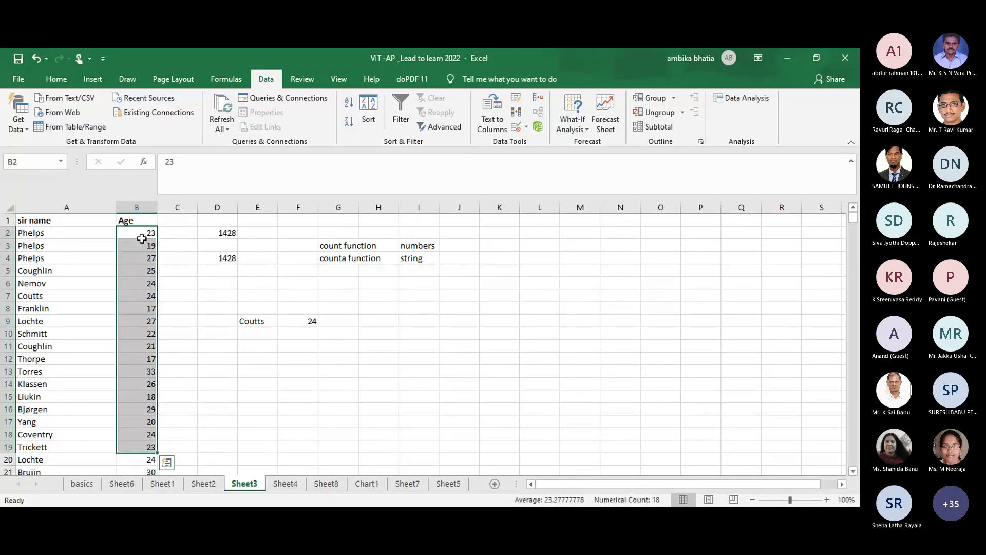
key(ctrl+shift+Down)
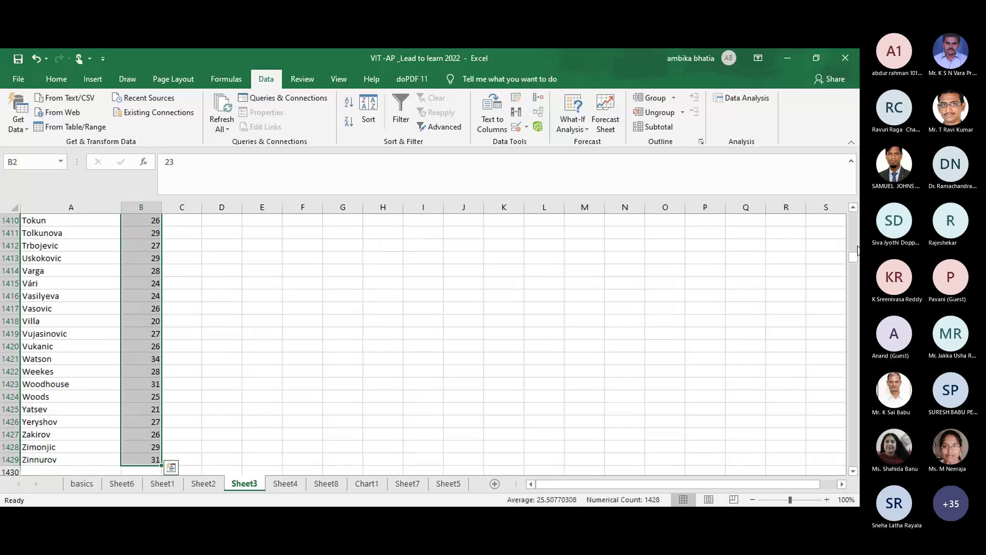
drag(854, 261, 853, 219)
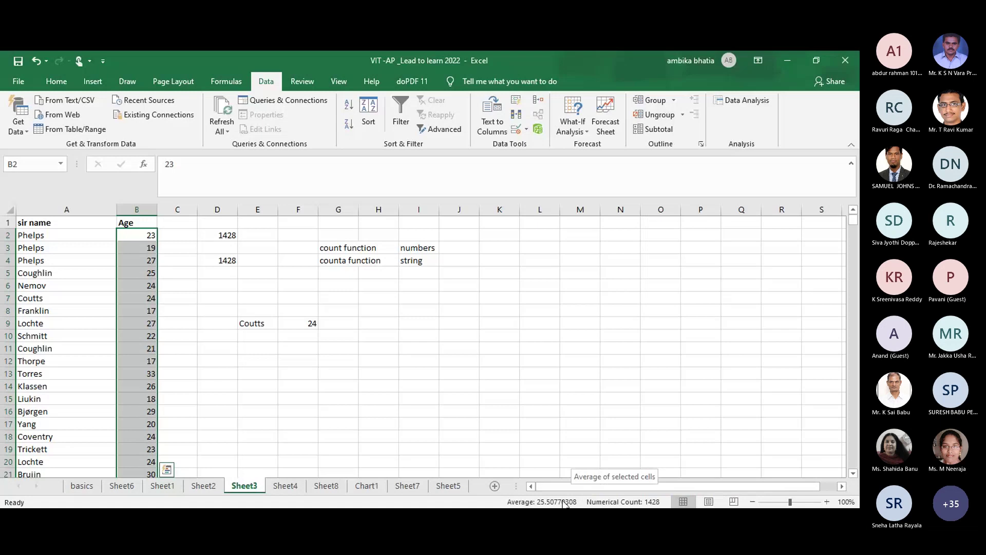
Step: Add Count, Minimum, Maximum and Sum to the status bar: 1428, 15, 46, 36425
right_click(565, 502)
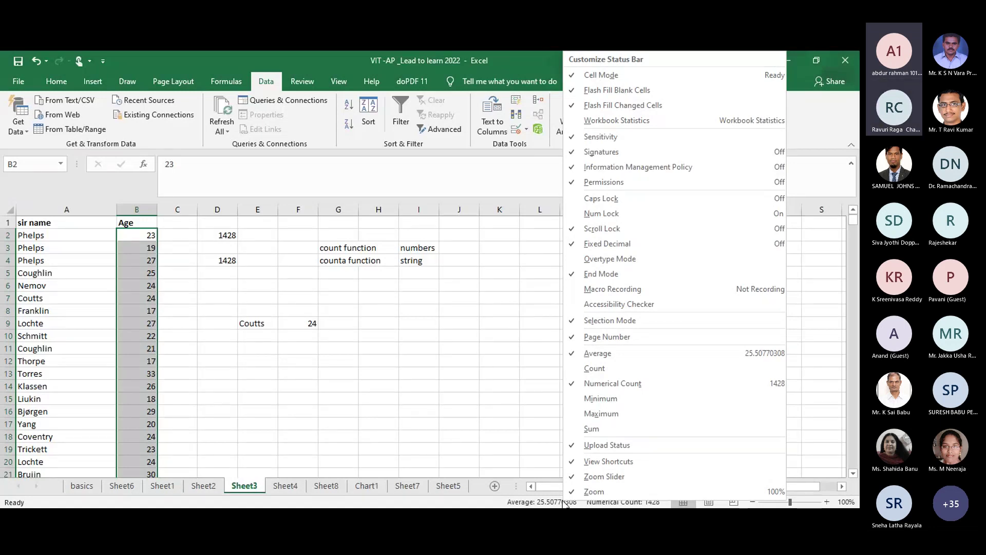
click(578, 369)
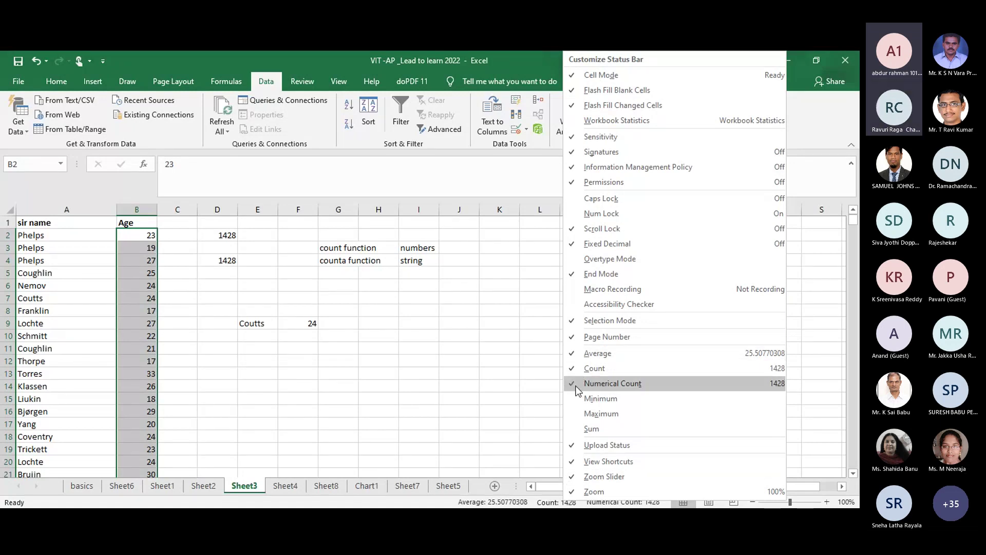
click(575, 398)
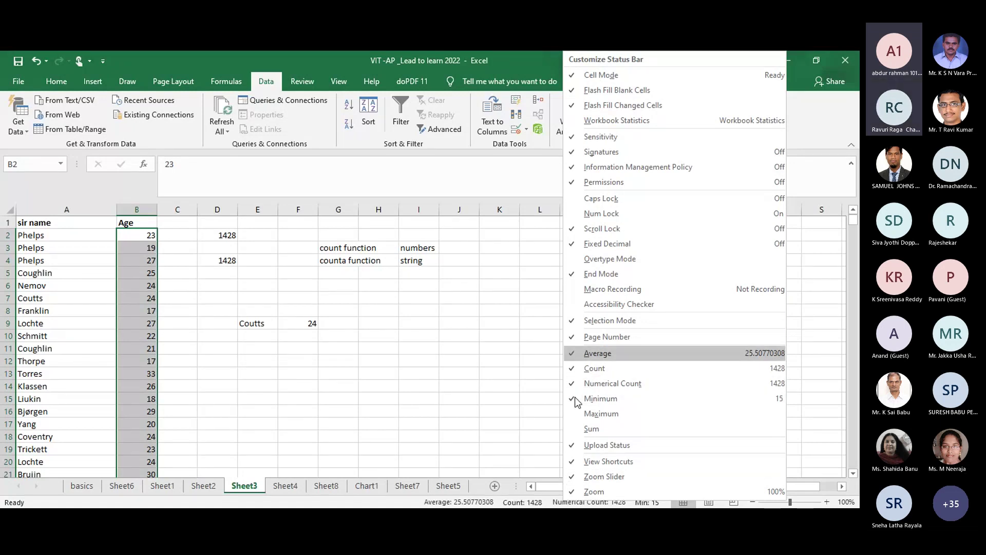
click(575, 414)
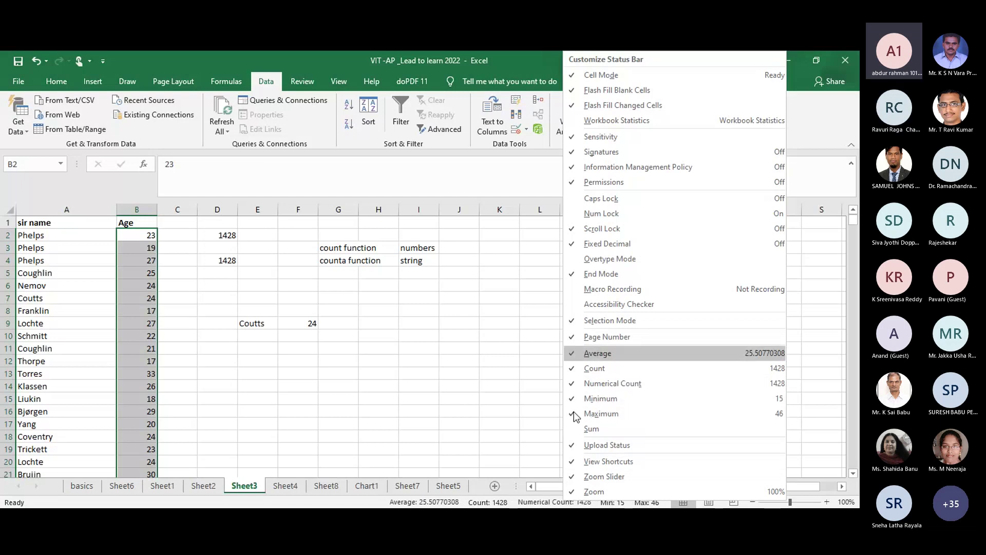
click(575, 427)
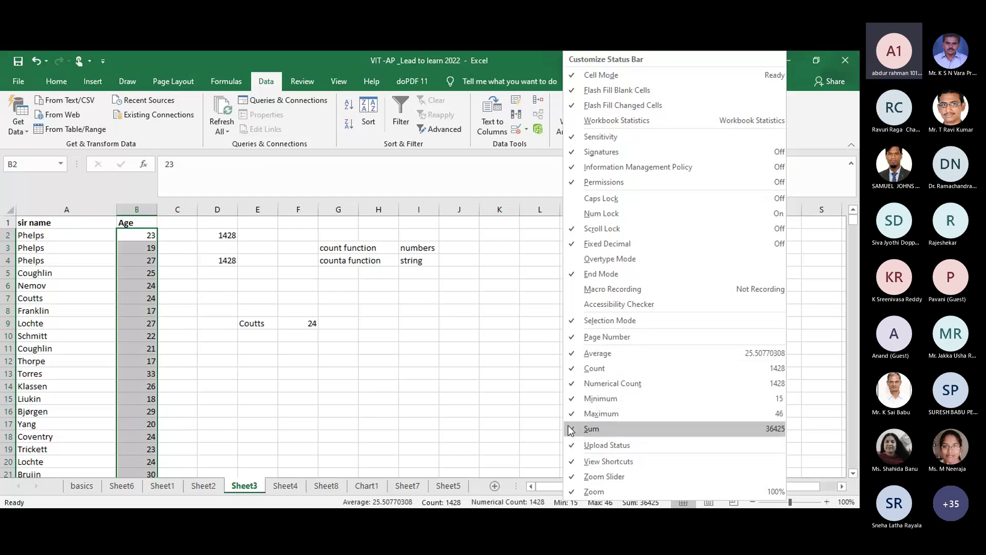
key(Escape)
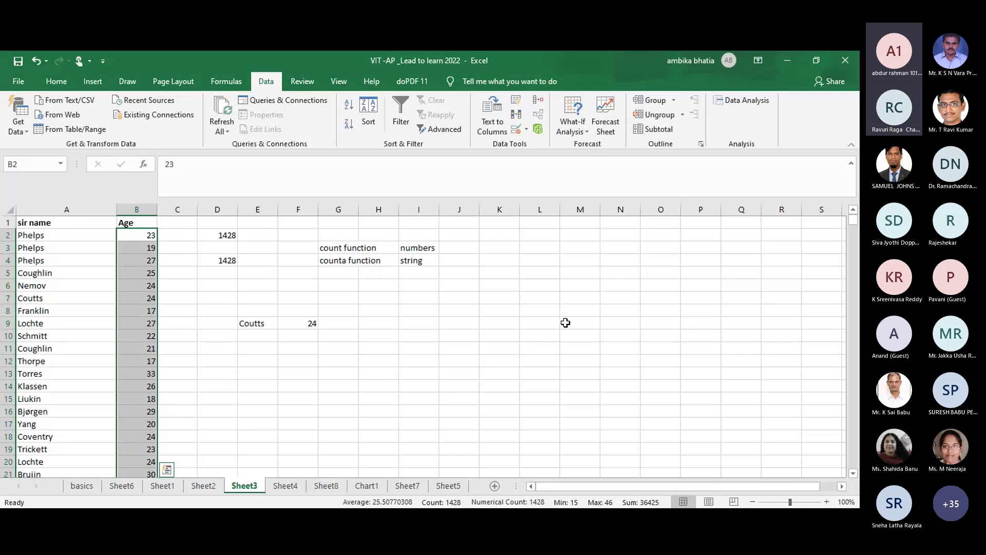
Step: Show the basics sheet and drag its tab to the right of Sheet5
click(484, 377)
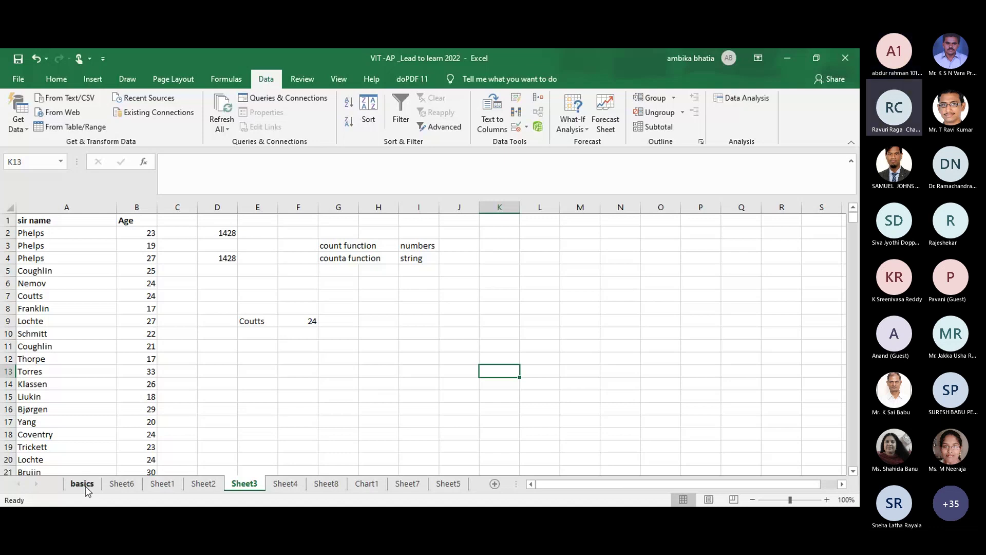
click(82, 484)
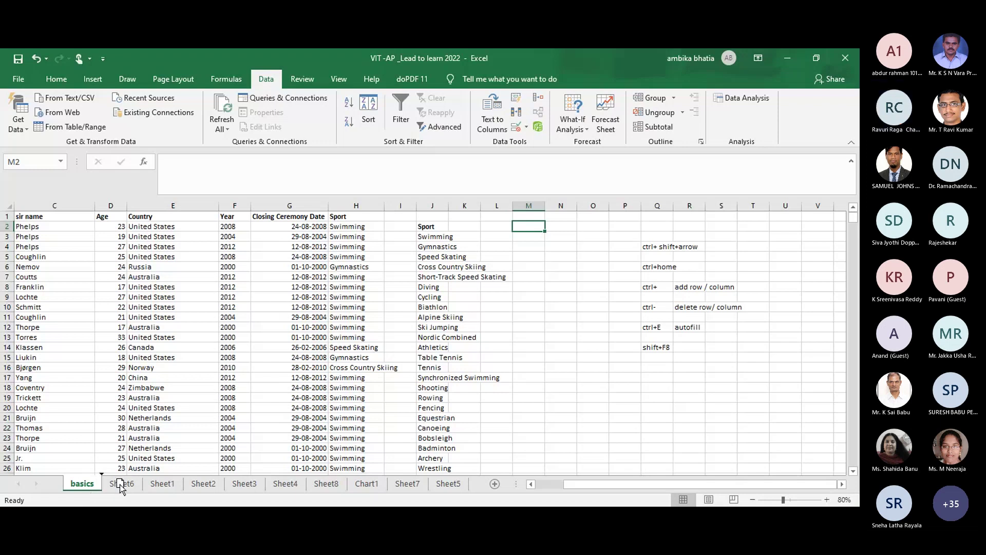
drag(119, 484, 488, 488)
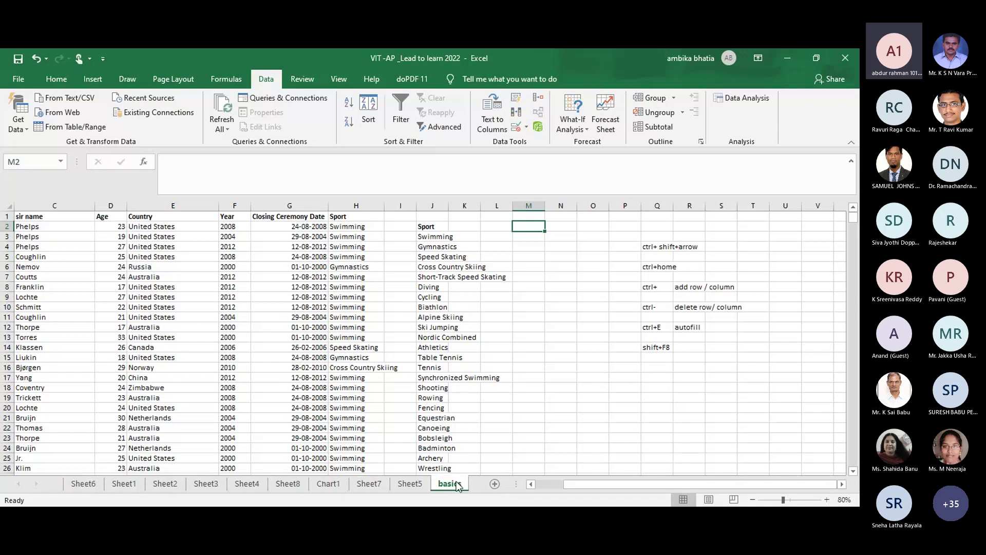
right_click(459, 486)
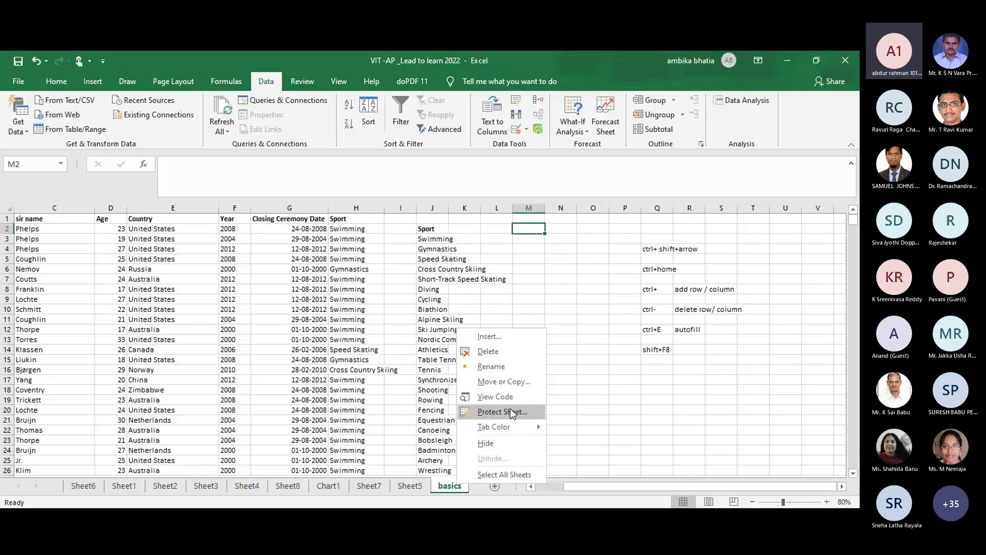
click(512, 412)
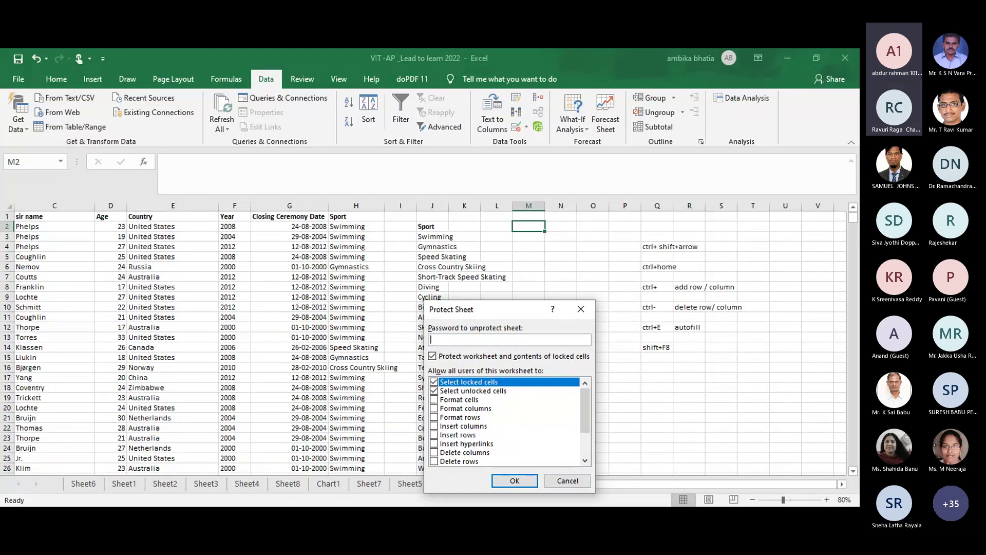
click(568, 483)
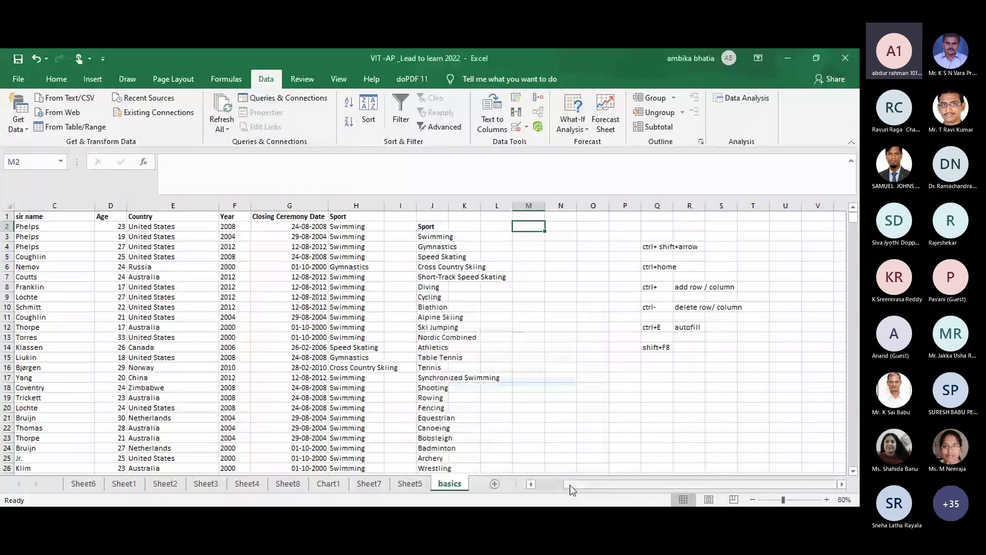
click(509, 428)
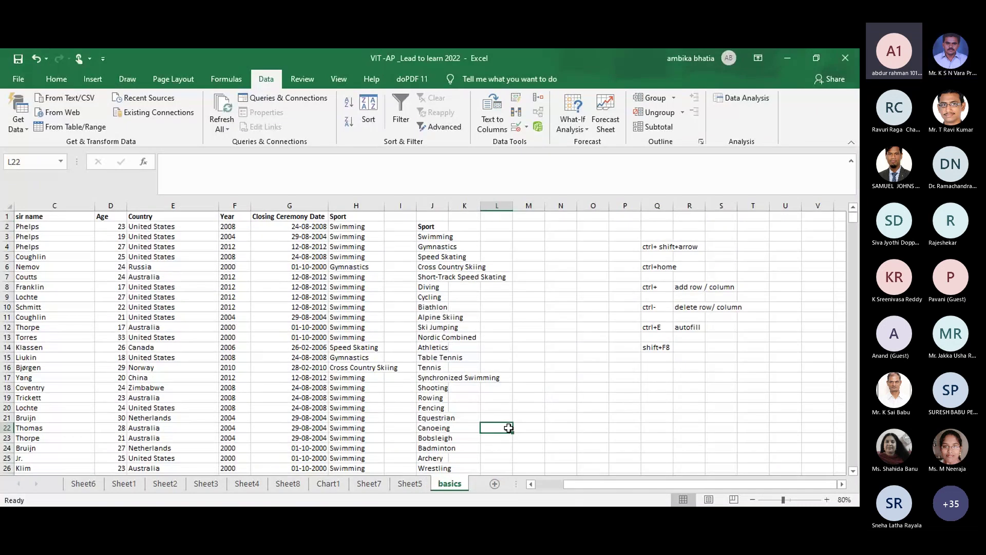
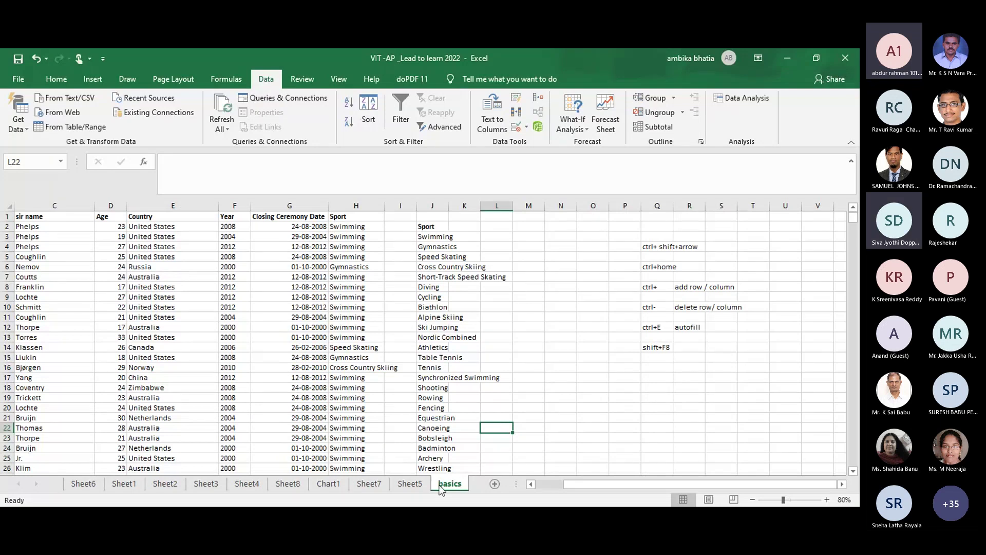
Step: Dismiss the basics sheet's Protect Sheet dialog and move to Sheet5
right_click(438, 485)
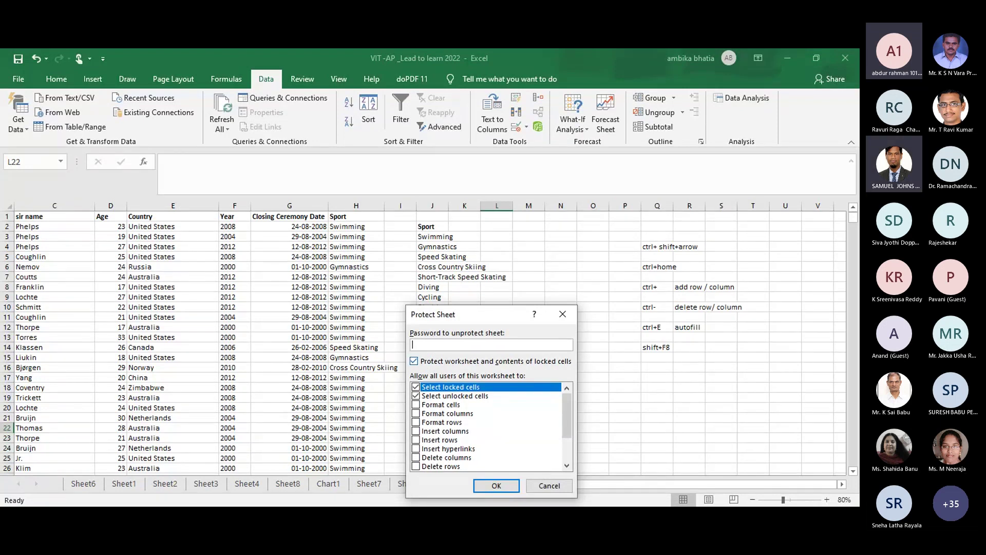
click(564, 314)
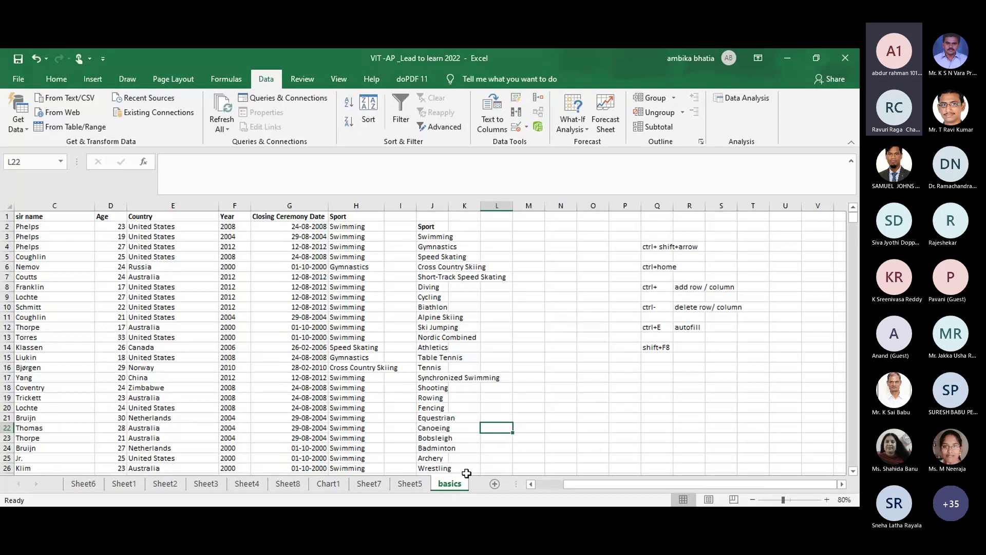
click(421, 481)
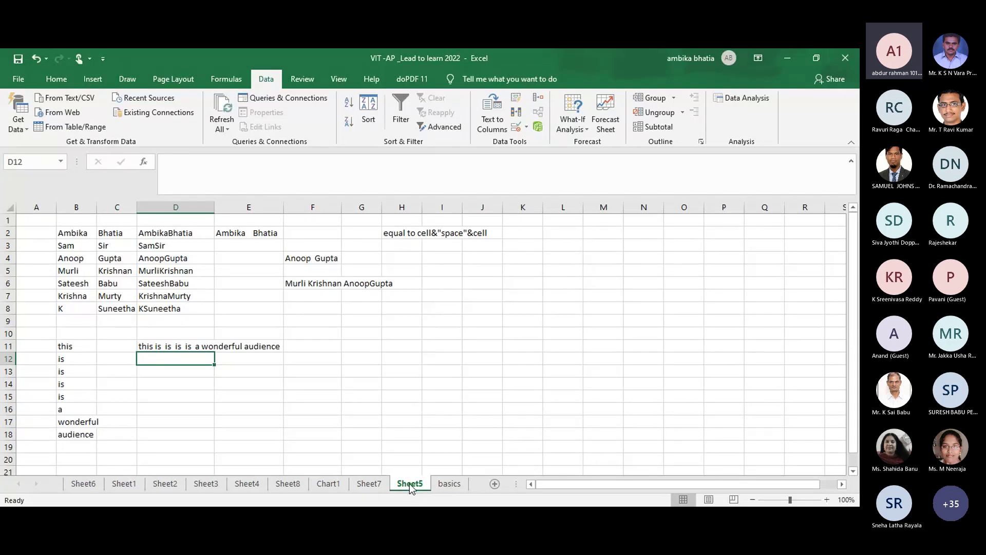
Step: Close Sheet5's Protect Sheet dialog without protecting, then return to the basics sheet
right_click(411, 485)
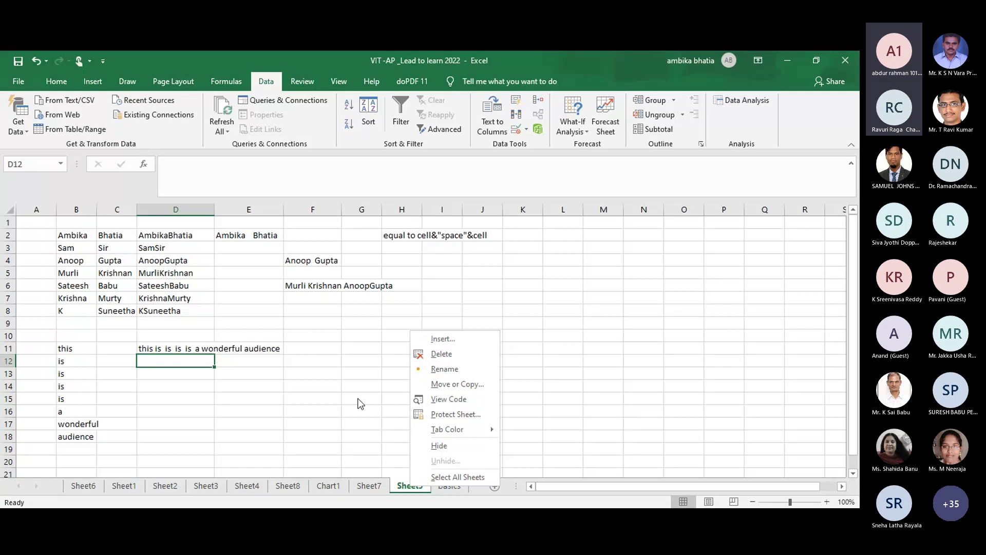
click(454, 415)
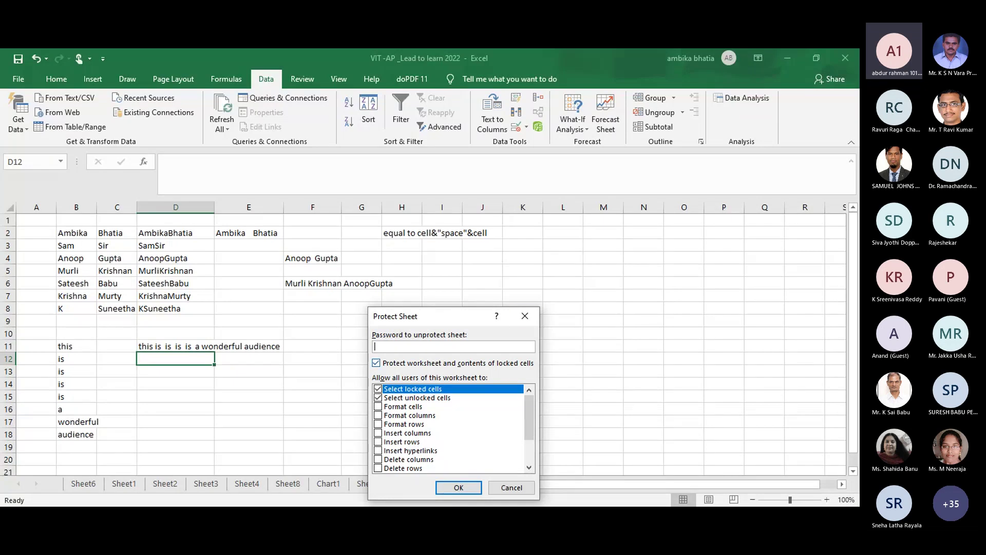
click(525, 316)
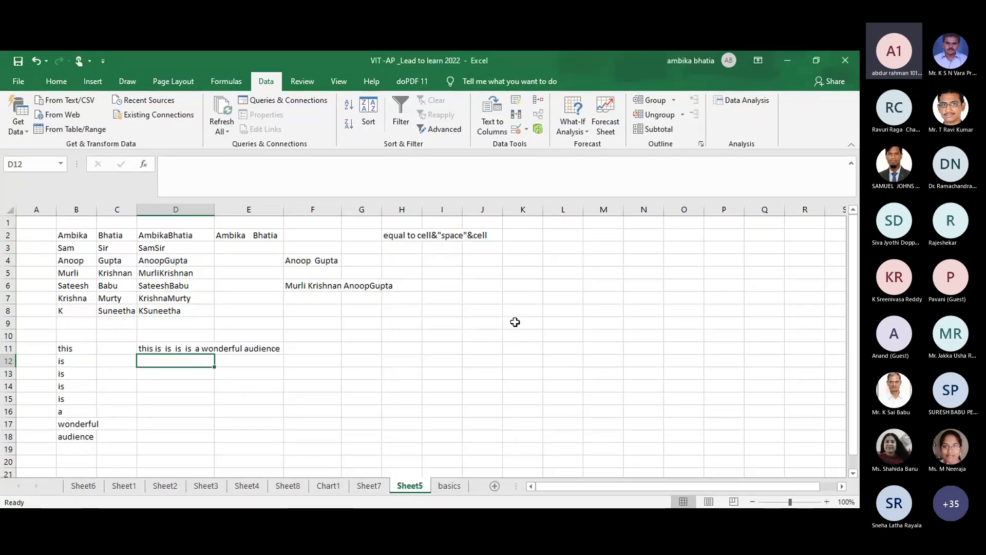
click(515, 322)
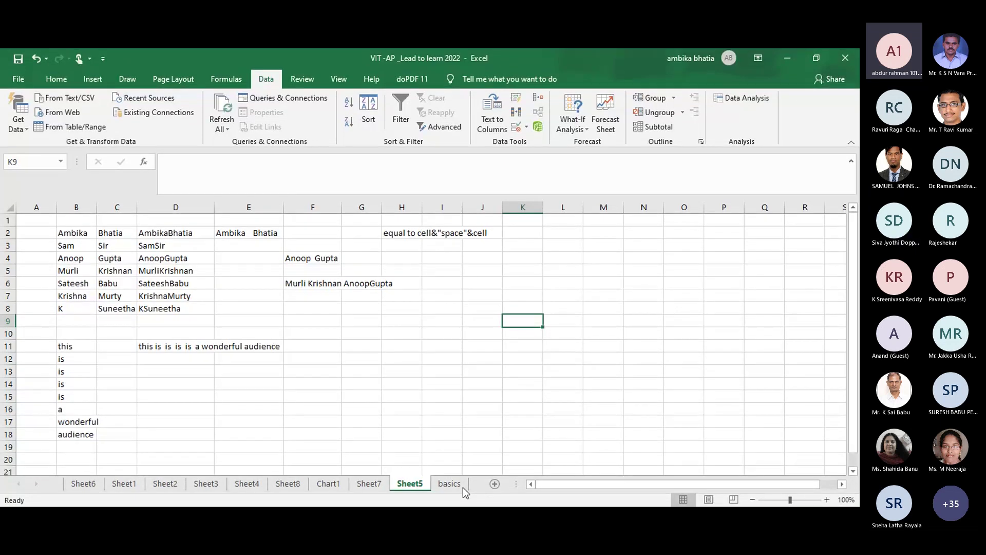
click(452, 488)
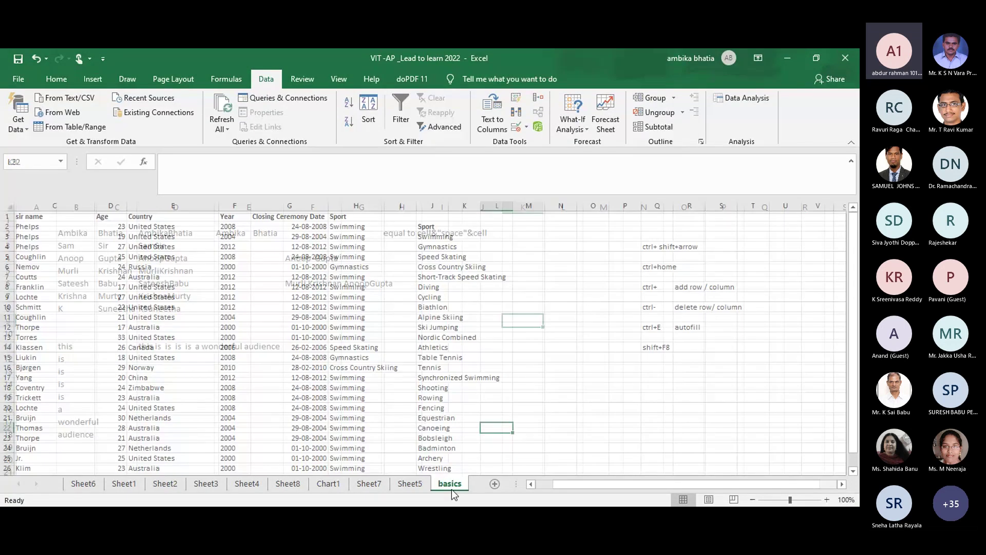
Step: Insert a new blank worksheet with the New Sheet (+) button
click(493, 486)
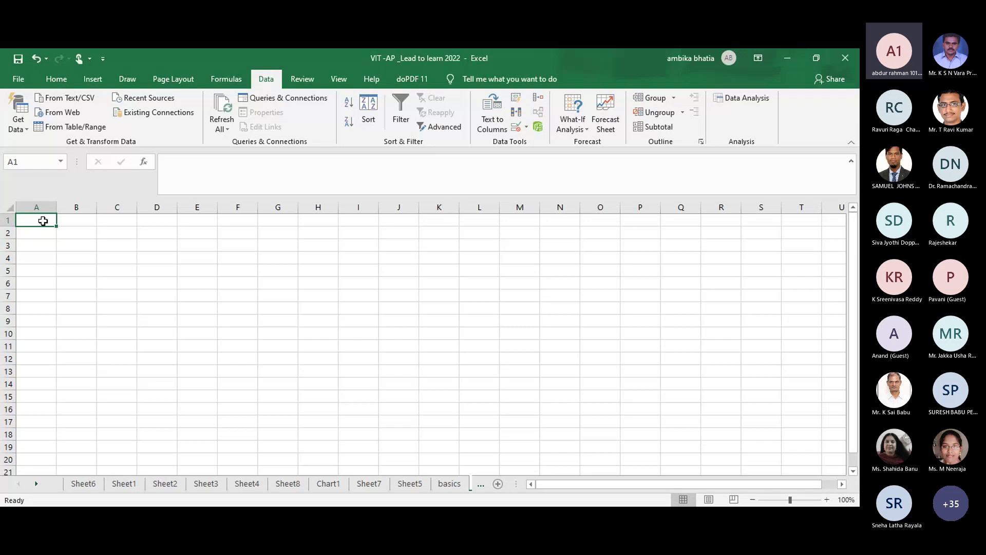
text(1)
Step: Enter the CO1 scores 2, 1, 0, 3 in B2:B5
double_click(37, 222)
click(77, 233)
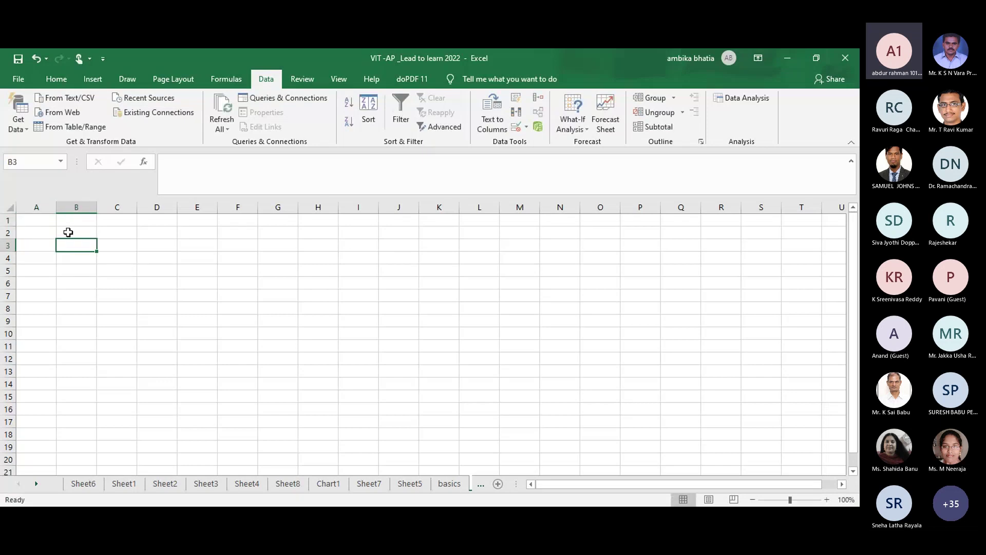
text(2)
key(Return)
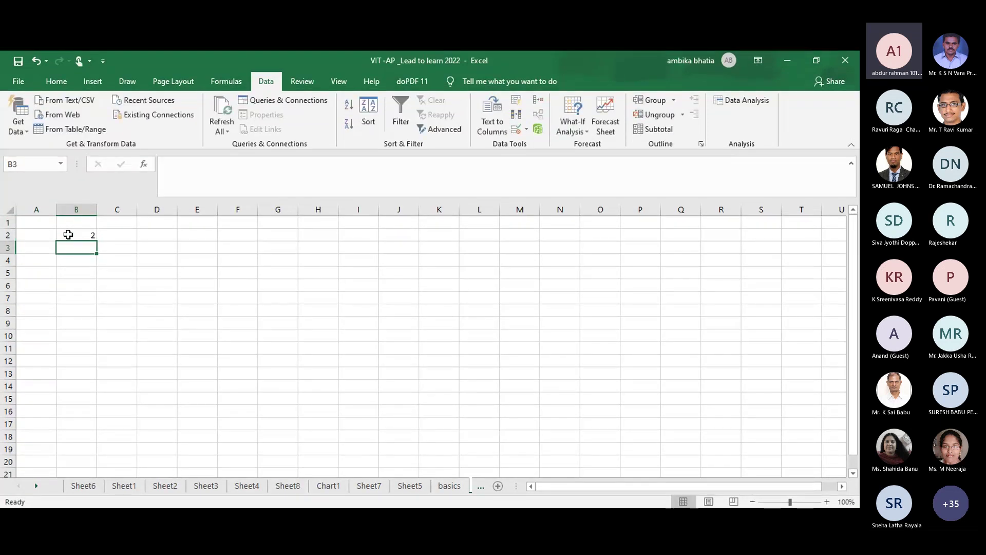
text(1)
key(Return)
text(0)
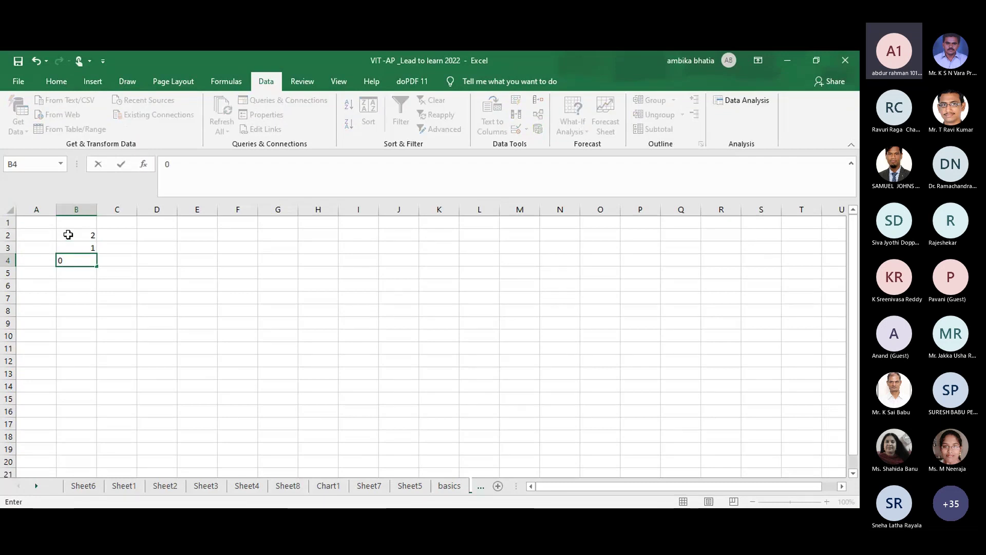
click(180, 272)
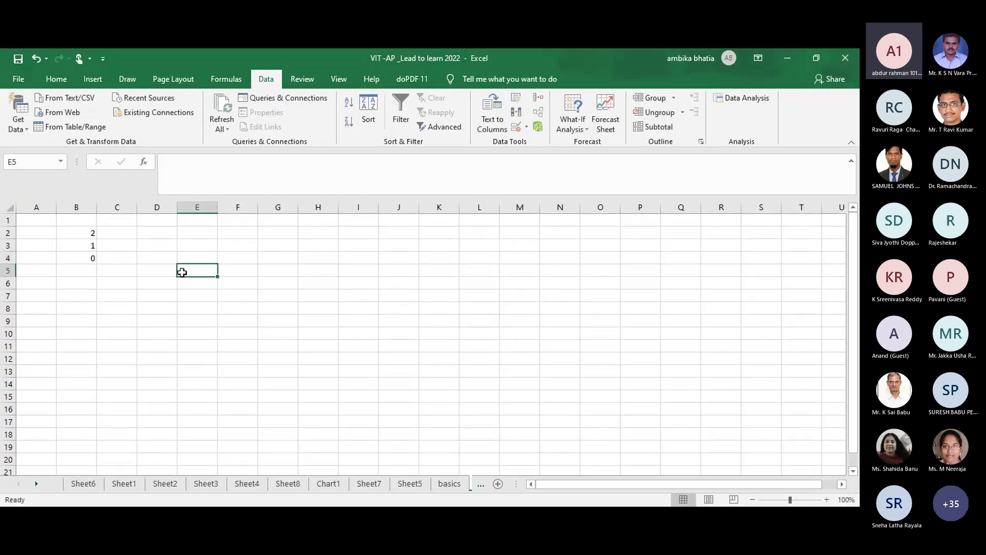
click(93, 269)
text(3)
key(Return)
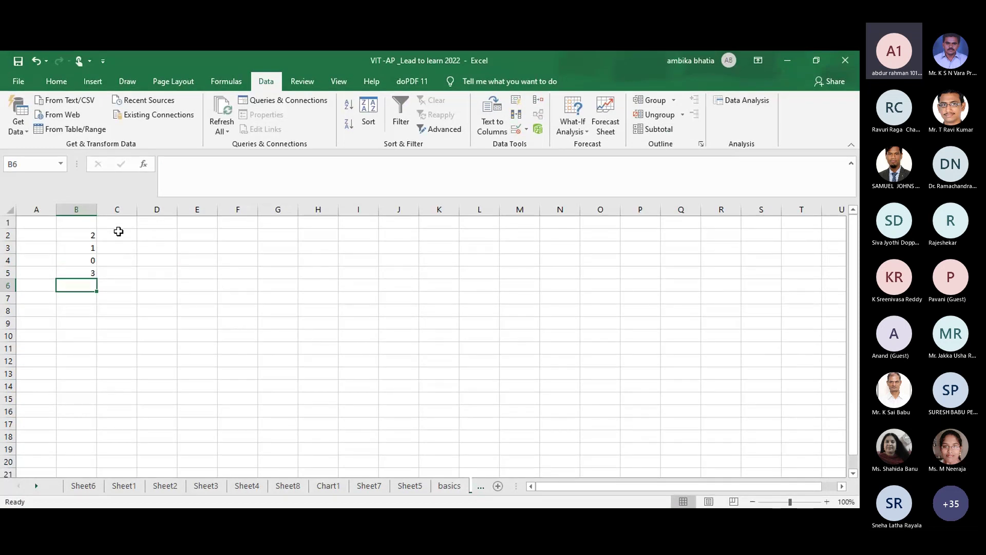
Step: Label rows PO1–PO4 down A2:A5
click(21, 235)
text(PO)
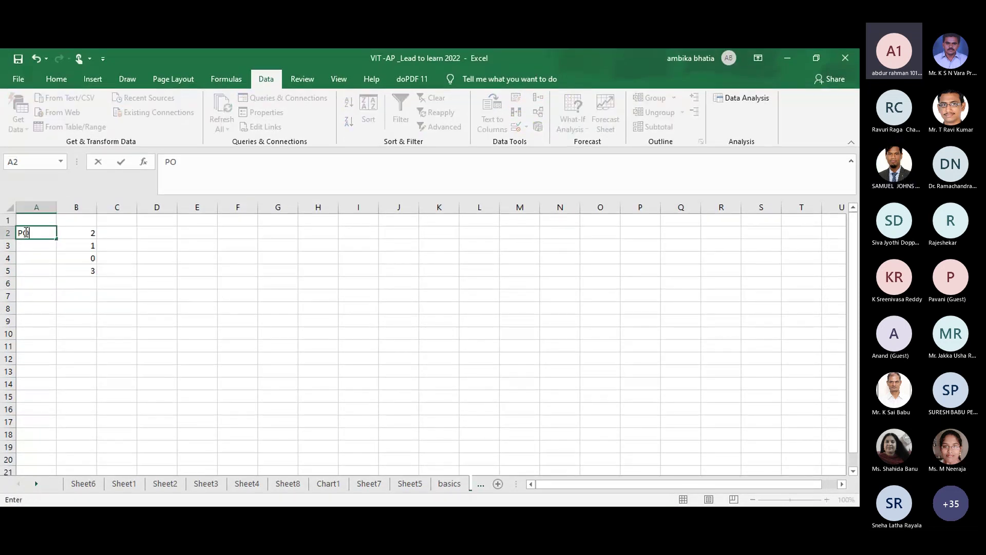
click(82, 221)
text(CO)
double_click(43, 236)
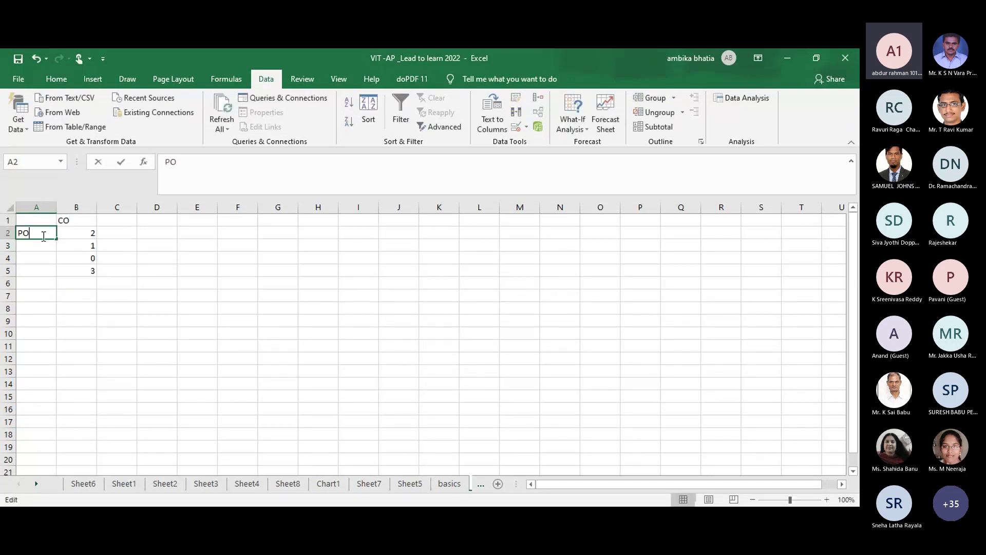
text(1)
key(ctrl+Return)
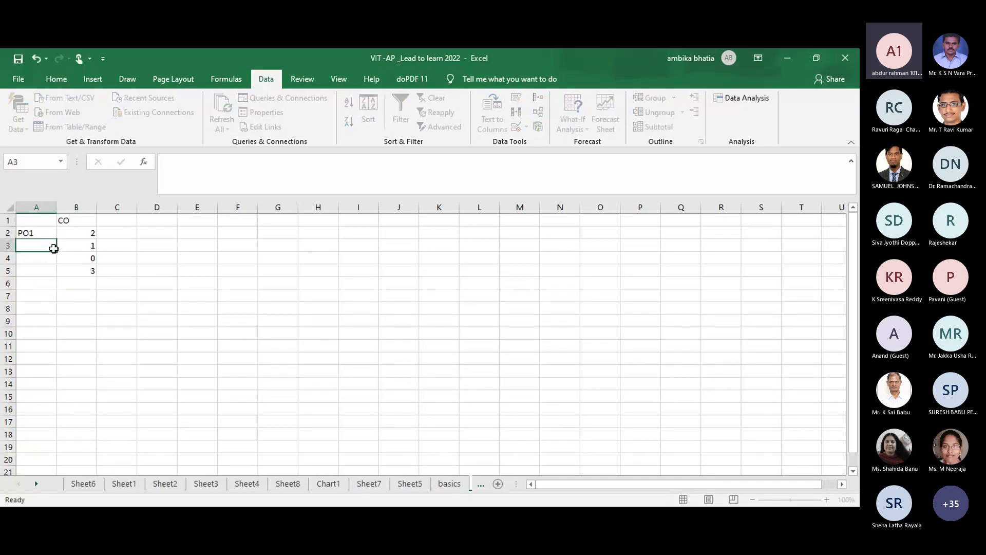
drag(57, 241, 58, 276)
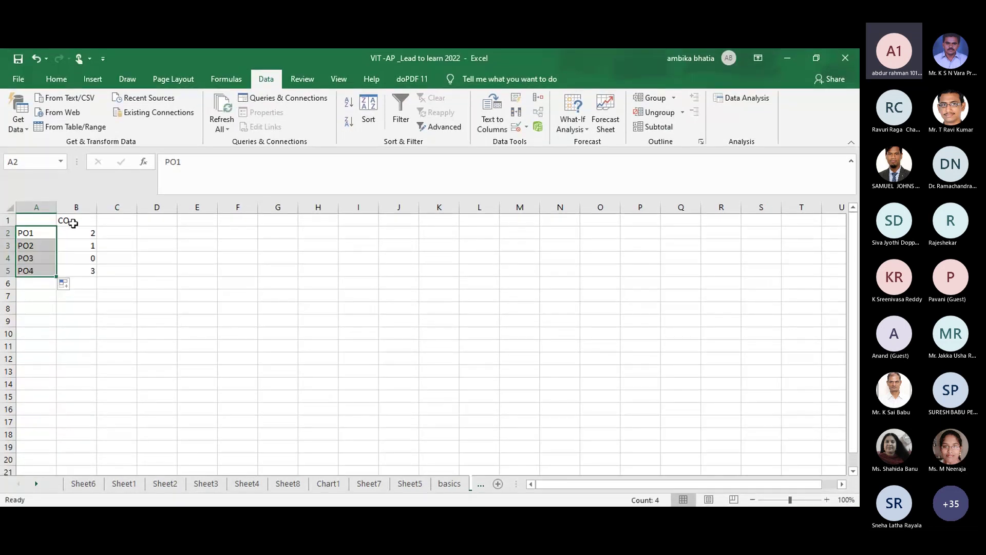
Step: Fill the headers CO1 through CO4 across B1:E1
click(75, 222)
double_click(74, 222)
text(1)
click(171, 248)
click(78, 220)
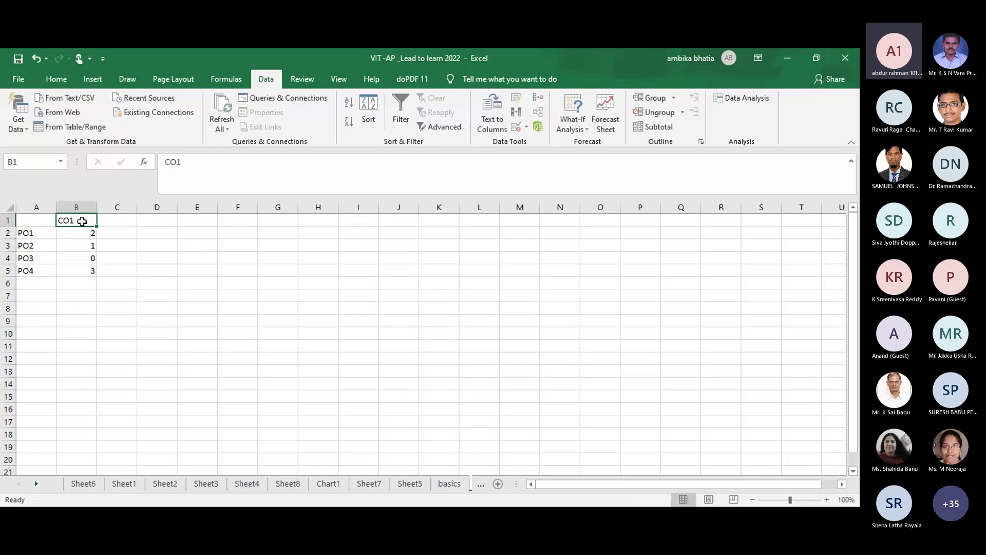
drag(98, 226, 206, 222)
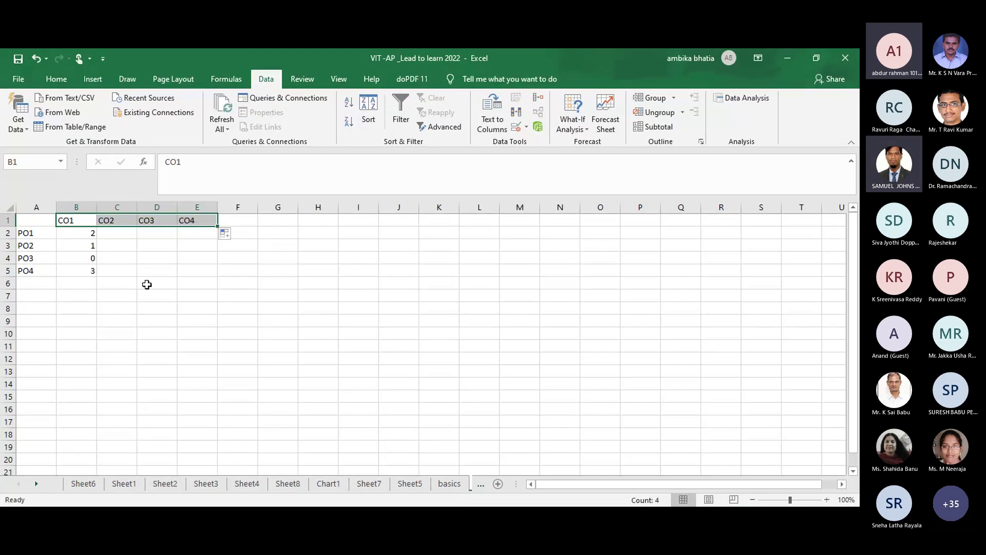
Step: Enter the CO2 scores 0, 2, 3, 4 in C2:C5
click(111, 235)
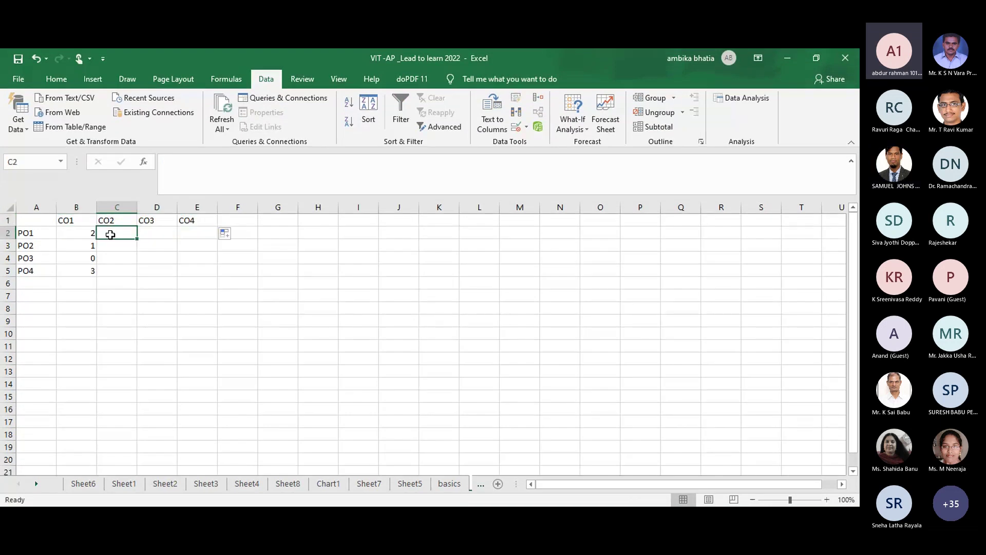
text(0)
key(Return)
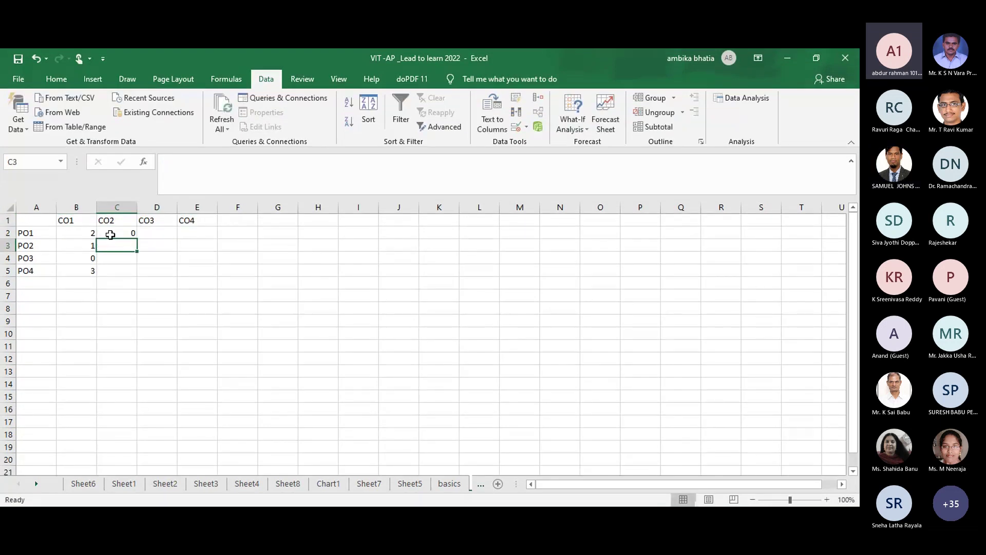
text(2)
key(Return)
text(3)
key(Return)
text(4)
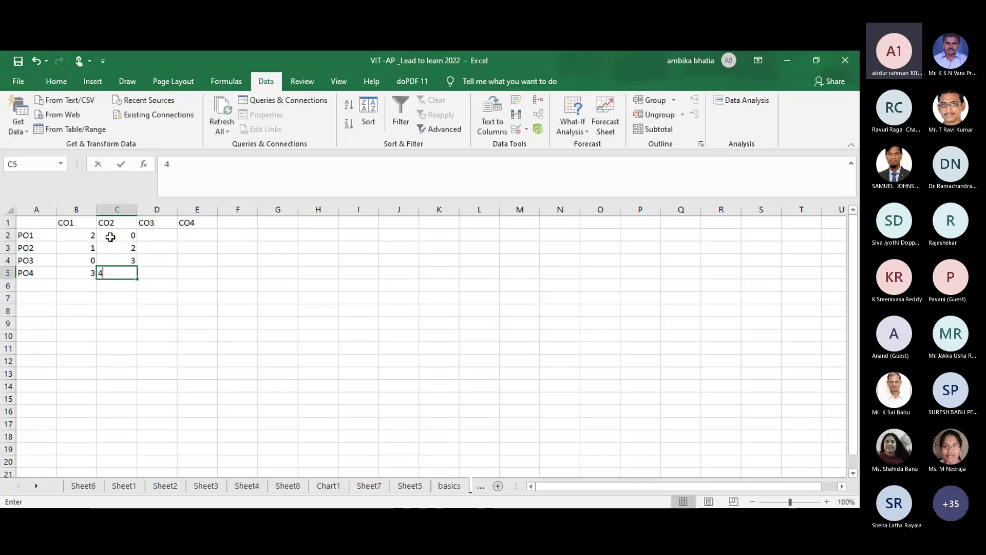
click(230, 270)
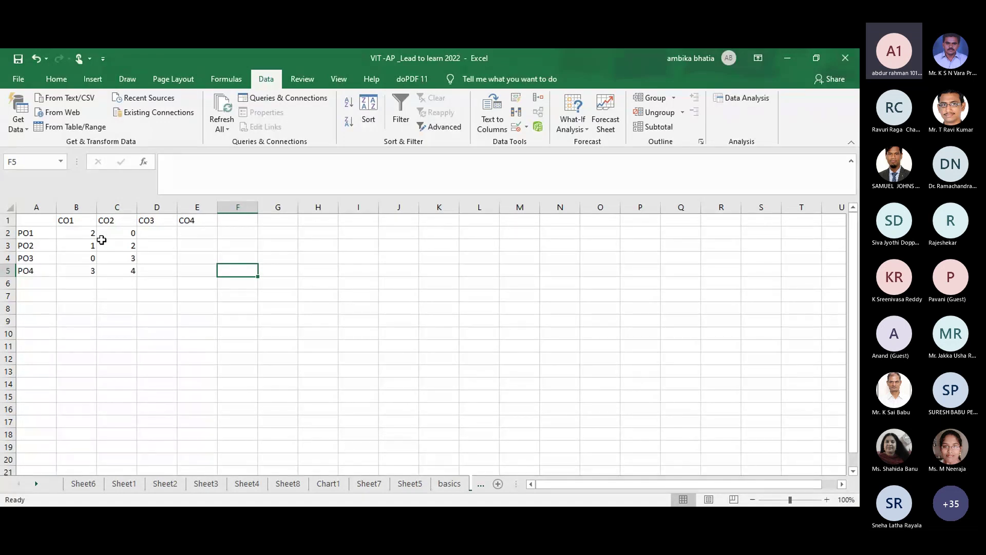
click(72, 284)
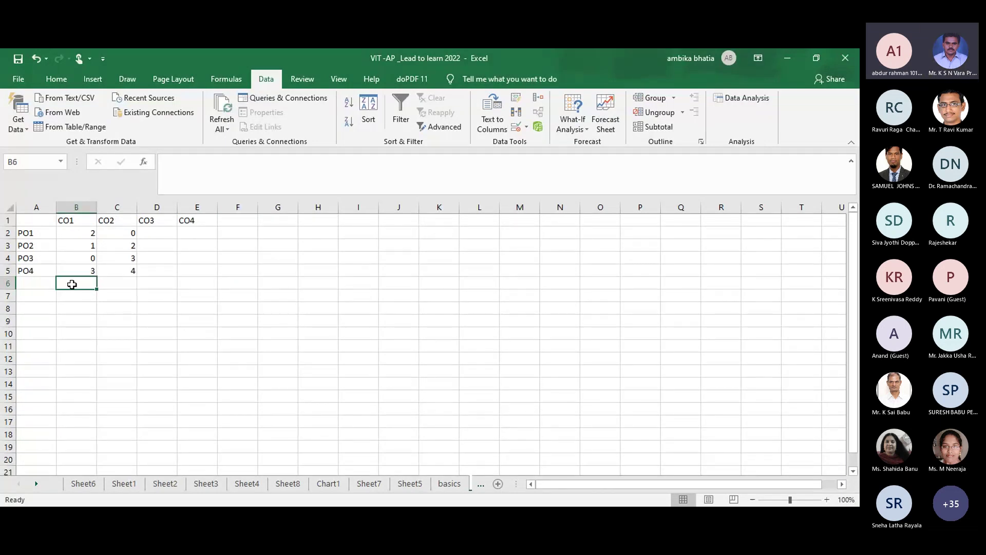
Step: Replace the CO3 and CO4 headers with a 'total' header in D1
click(152, 219)
key(shift+Right)
key(Delete)
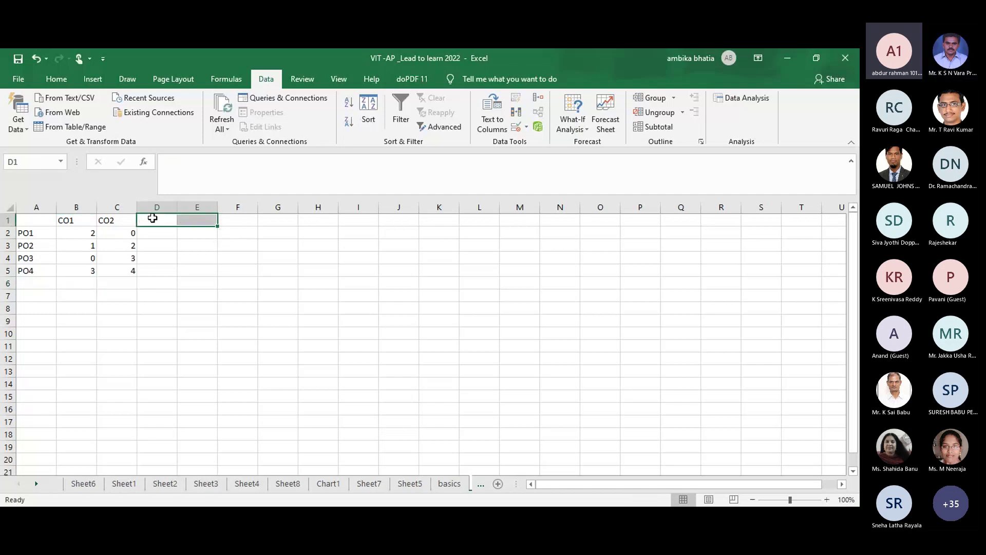
click(164, 236)
double_click(163, 222)
text(total)
click(164, 233)
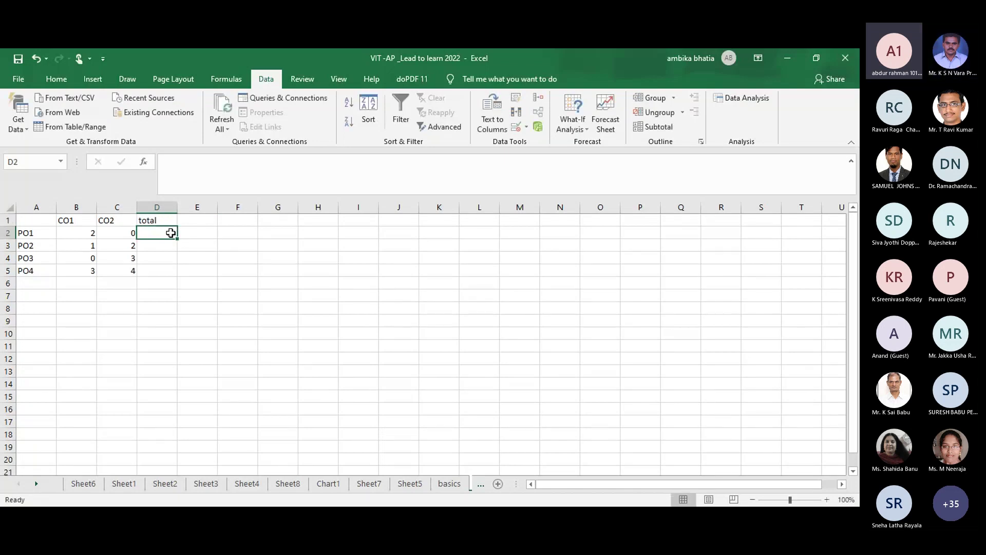
Step: Total each PO row with =SUM(B2,C2) in D2, filled down to D5
double_click(171, 233)
text(=SUM()
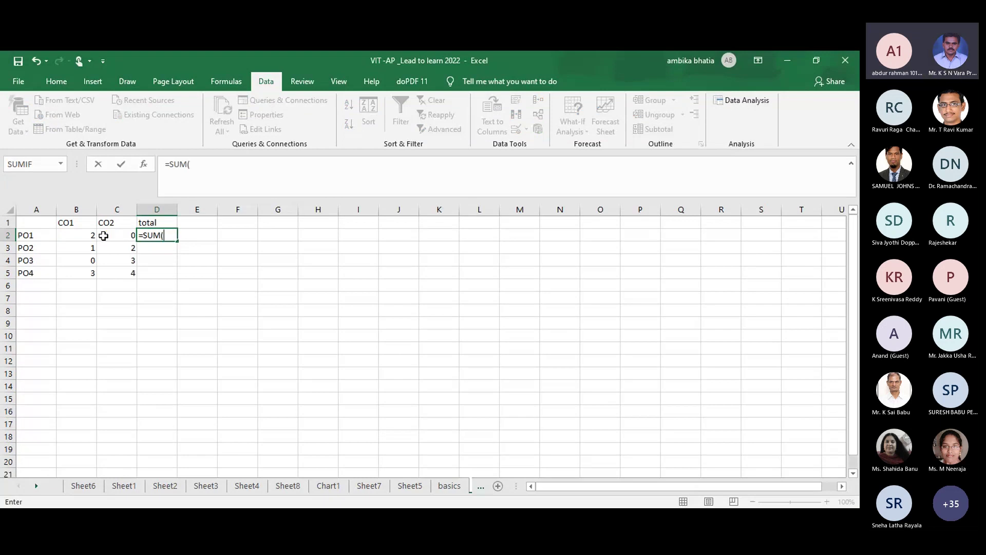
click(90, 235)
text(,)
click(118, 235)
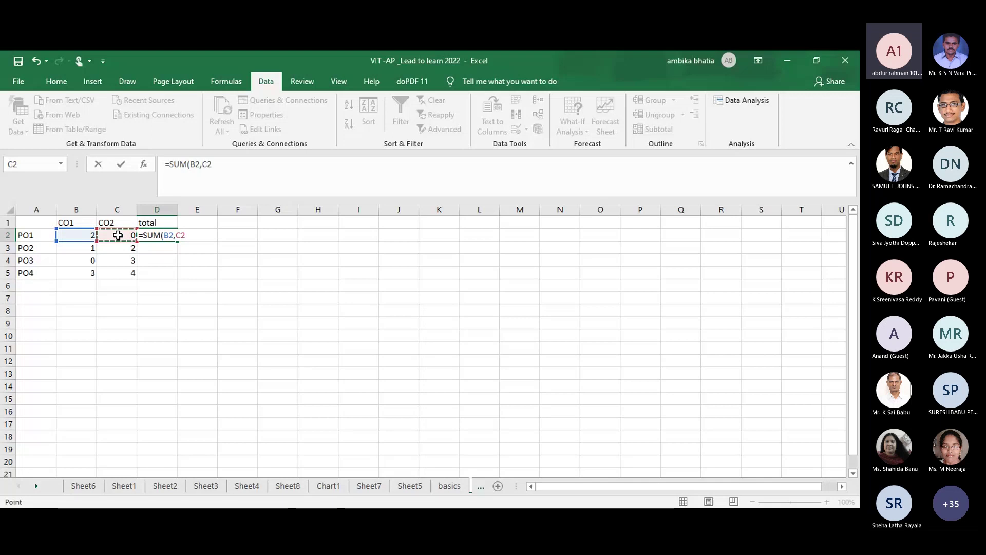
text())
key(Return)
click(171, 237)
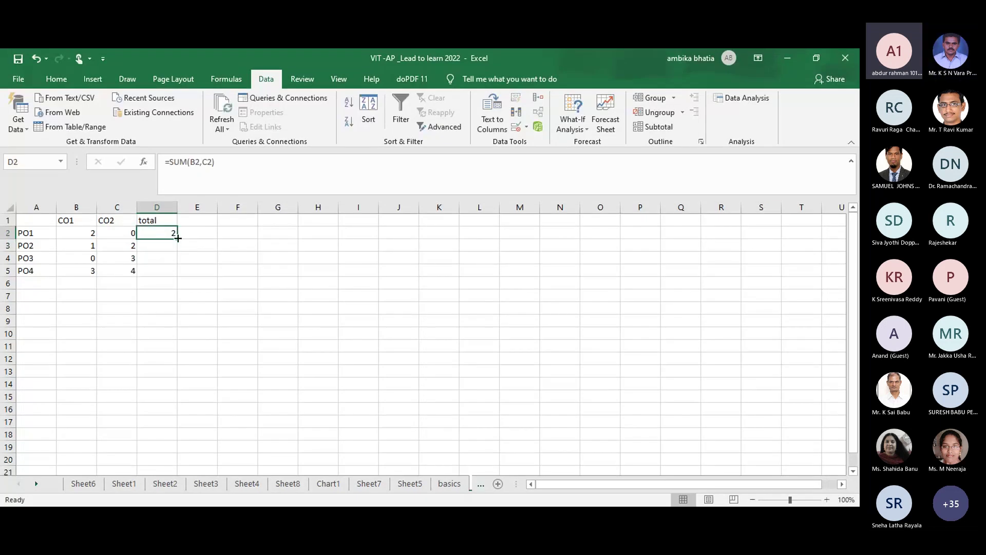
drag(178, 237, 176, 278)
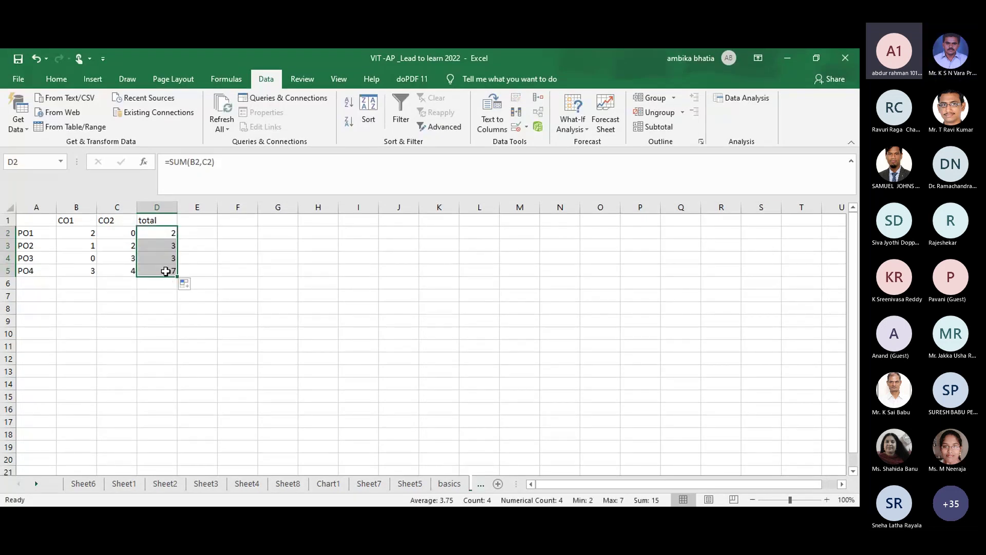
Step: Sum the CO1 and CO2 columns in B6:C6 with =SUM(B2:B5), giving 6 and 9
click(165, 272)
key(ctrl+c)
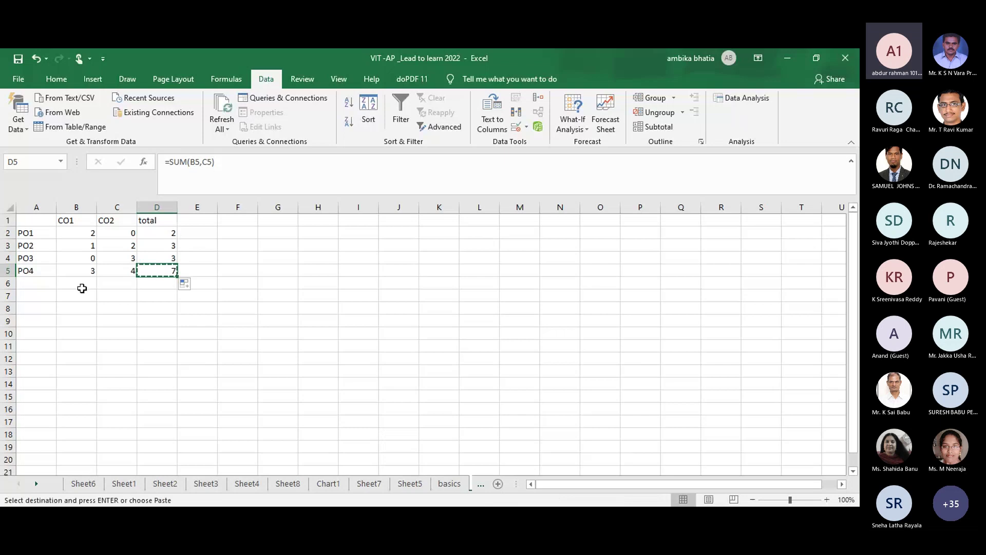
click(80, 285)
key(ctrl+v)
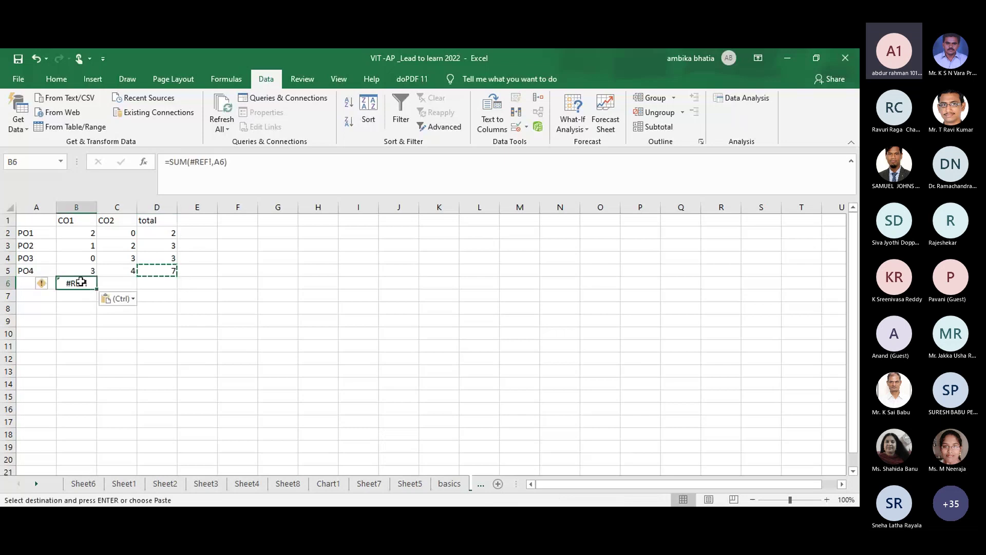
key(Delete)
text(=)
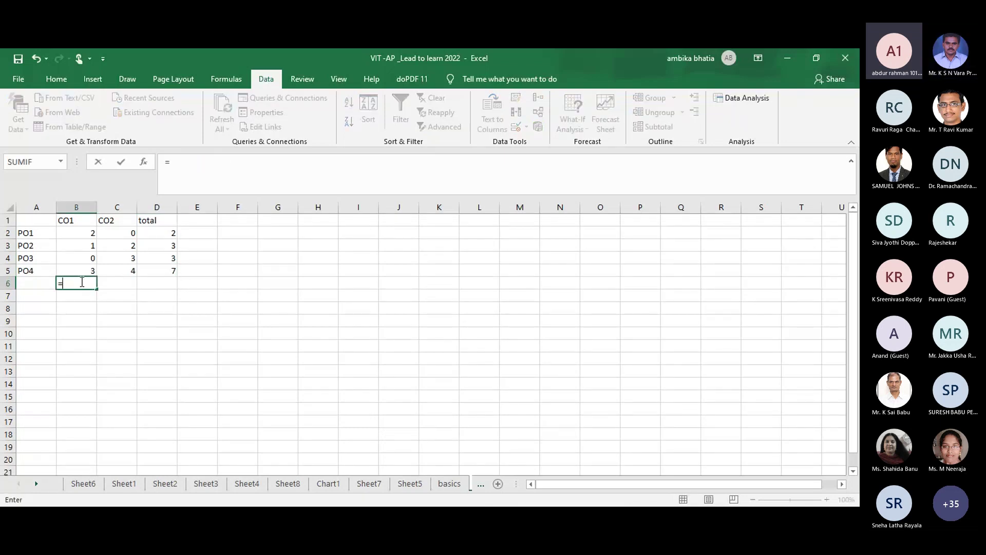
text(sum)
key(Tab)
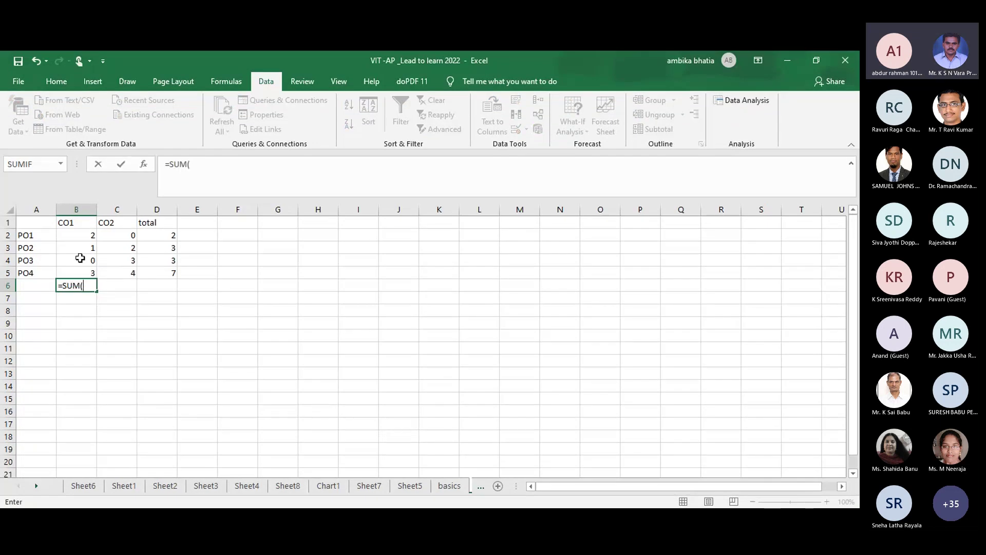
drag(89, 237, 90, 274)
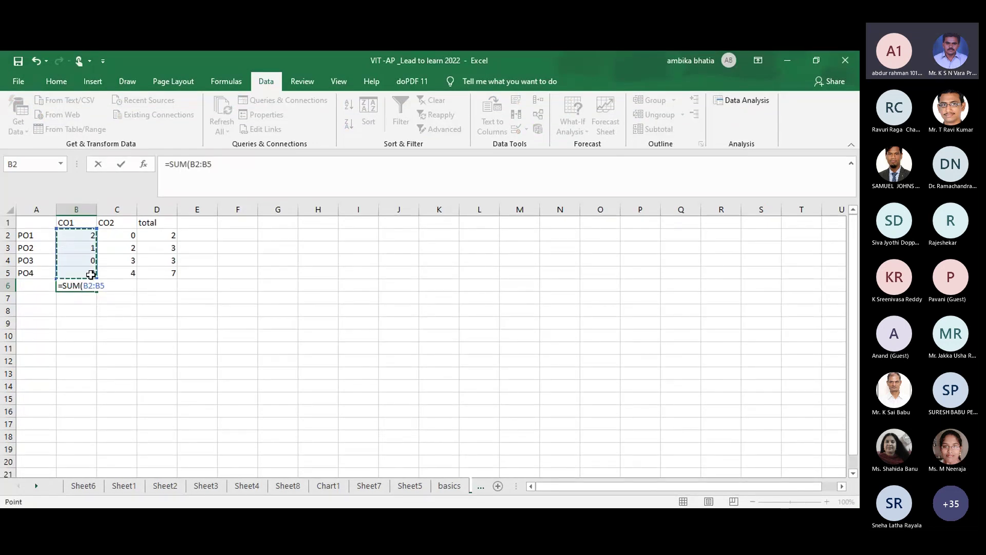
key(Return)
click(90, 282)
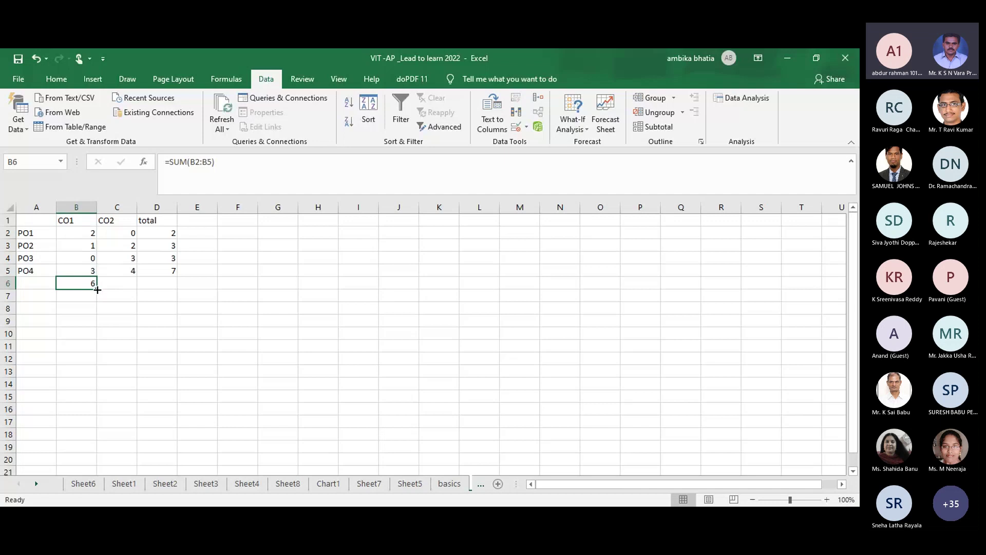
drag(98, 290, 135, 289)
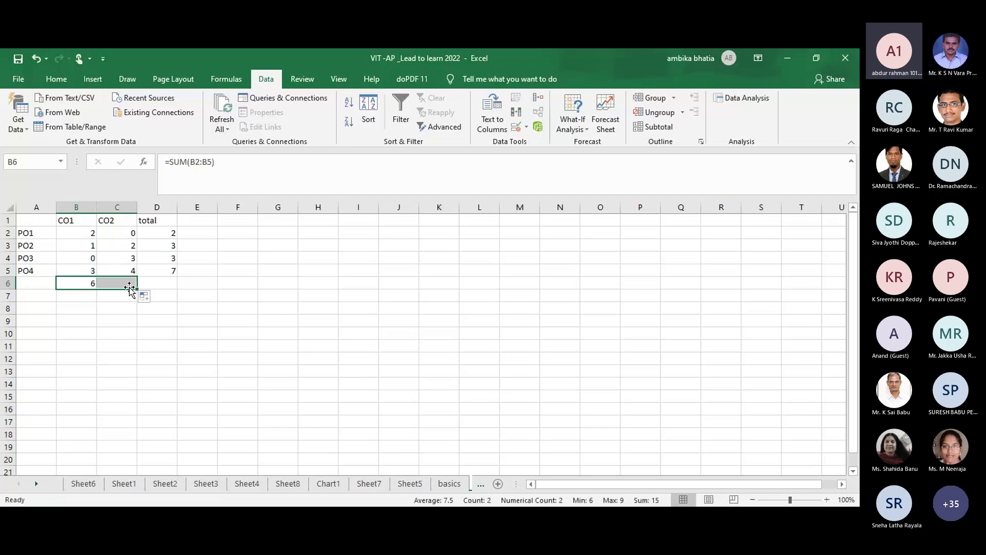
click(123, 360)
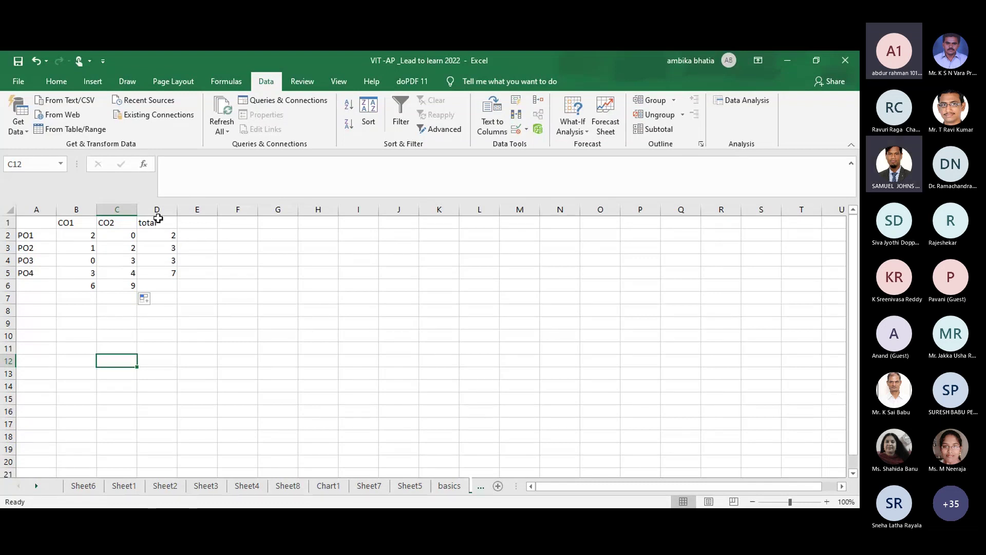
Step: Enter =CORREL(B2:B5,C2:C5) in F3 to correlate CO1 and CO2
drag(158, 218, 165, 269)
click(166, 272)
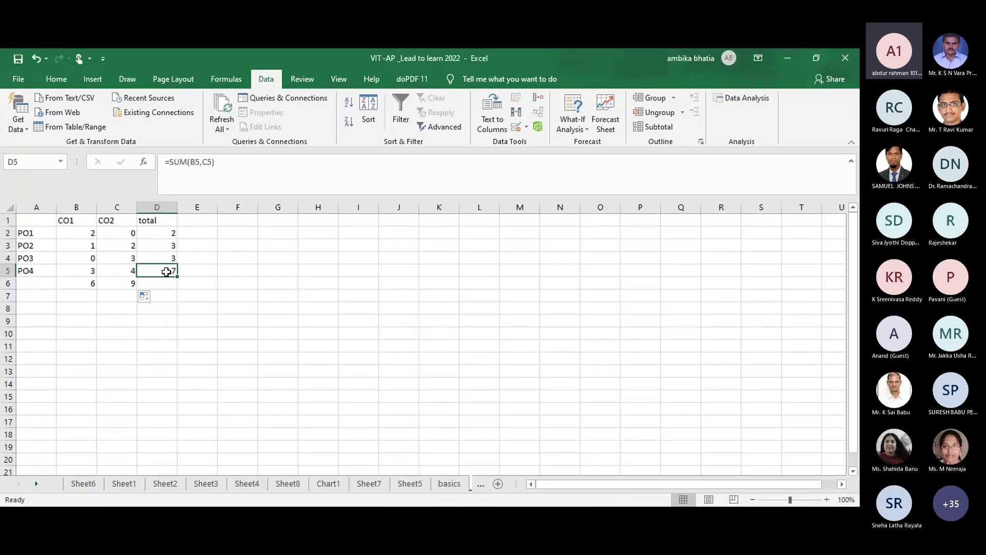
click(89, 362)
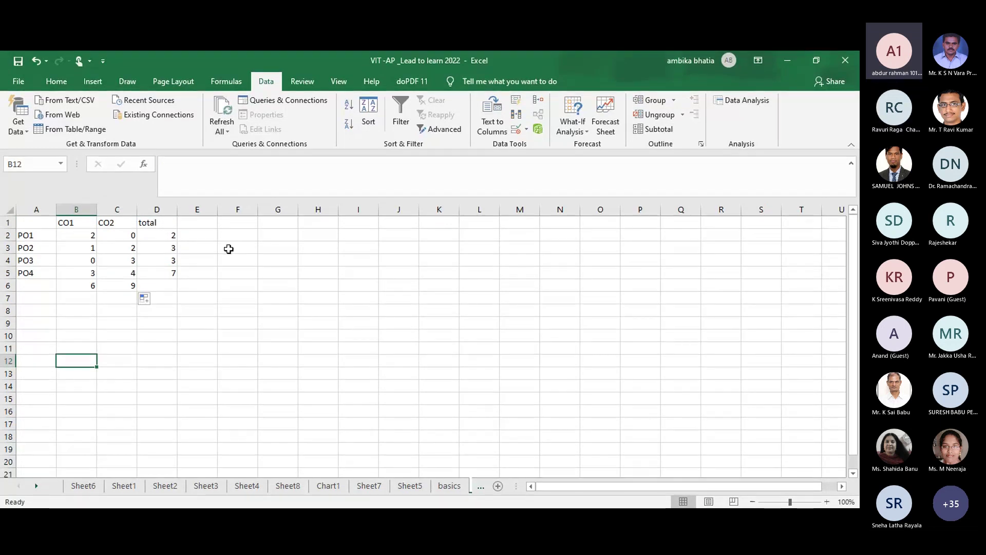
click(231, 248)
text(=)
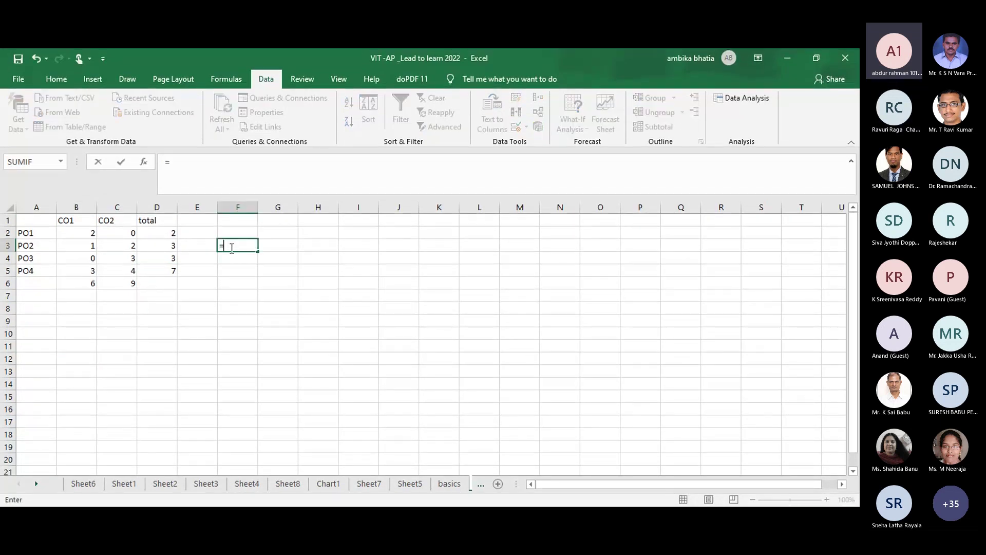
text(corr)
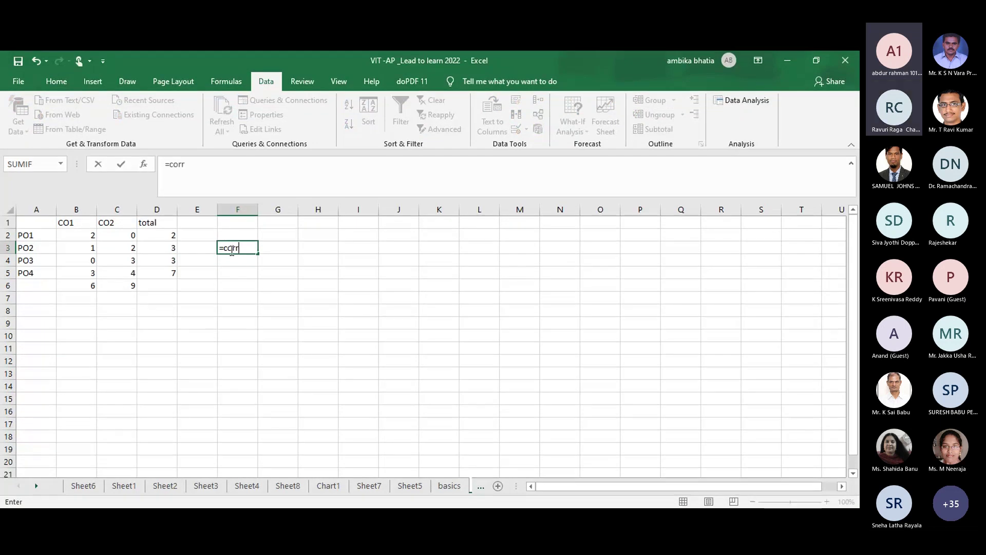
key(Tab)
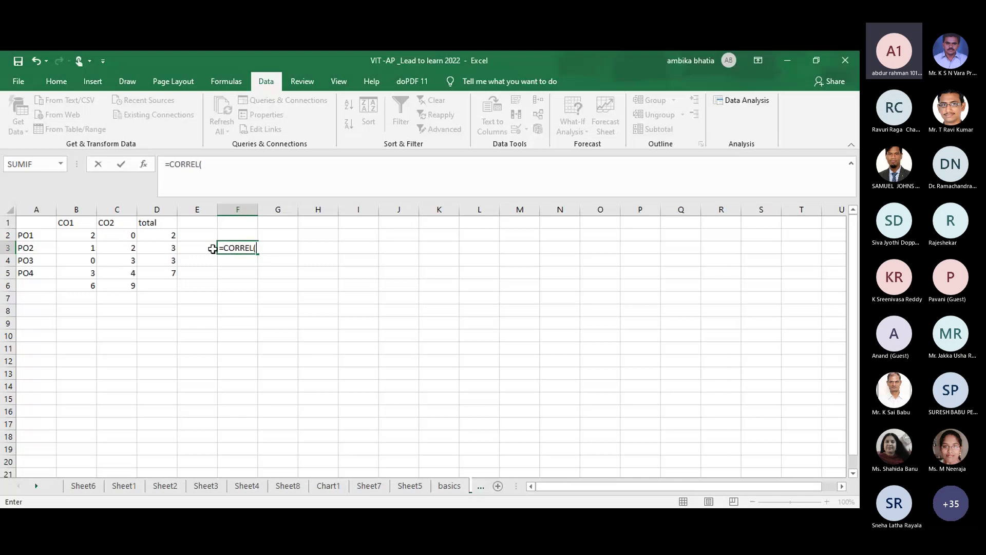
drag(86, 235, 89, 267)
text(,)
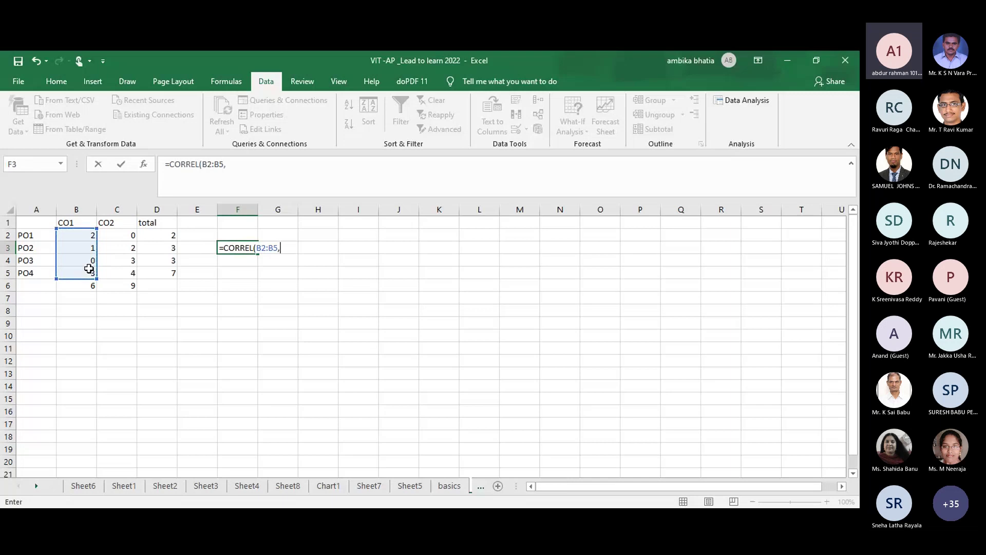
drag(121, 236, 126, 275)
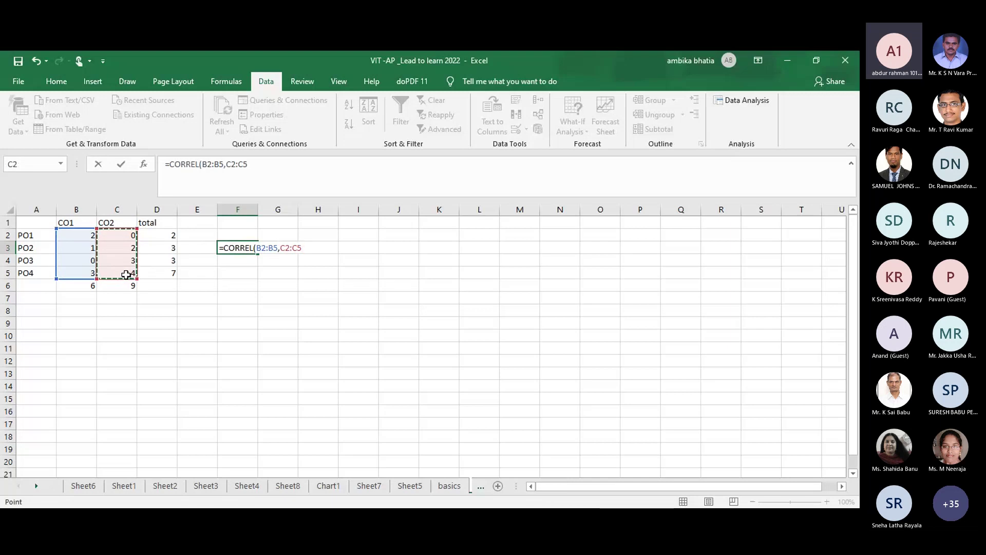
text())
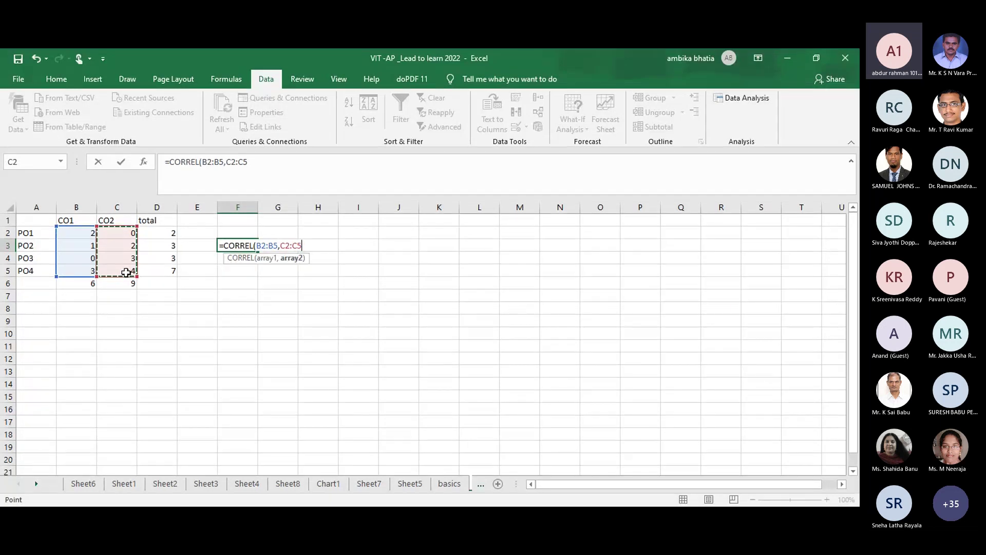
key(Return)
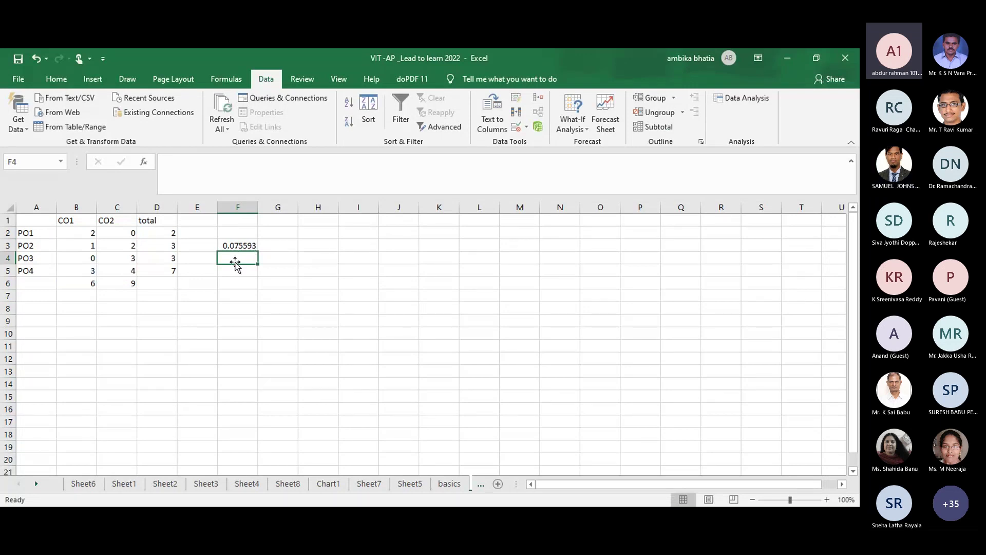
Step: Review F3's correlation formula (0.075593) without changing it
click(61, 78)
double_click(248, 247)
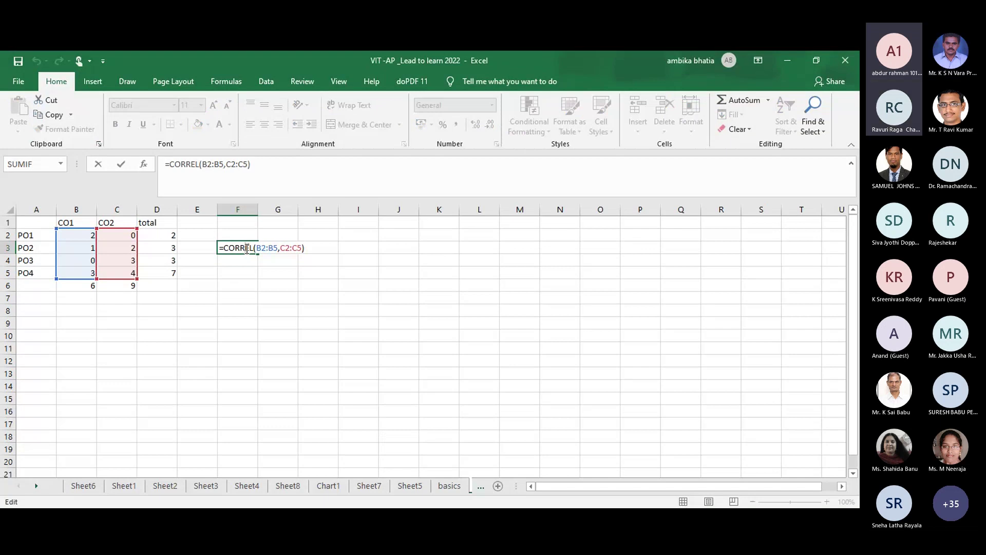
key(ctrl+Return)
Step: Type the label "correlation between CO's" in C9, correcting the typo
click(115, 319)
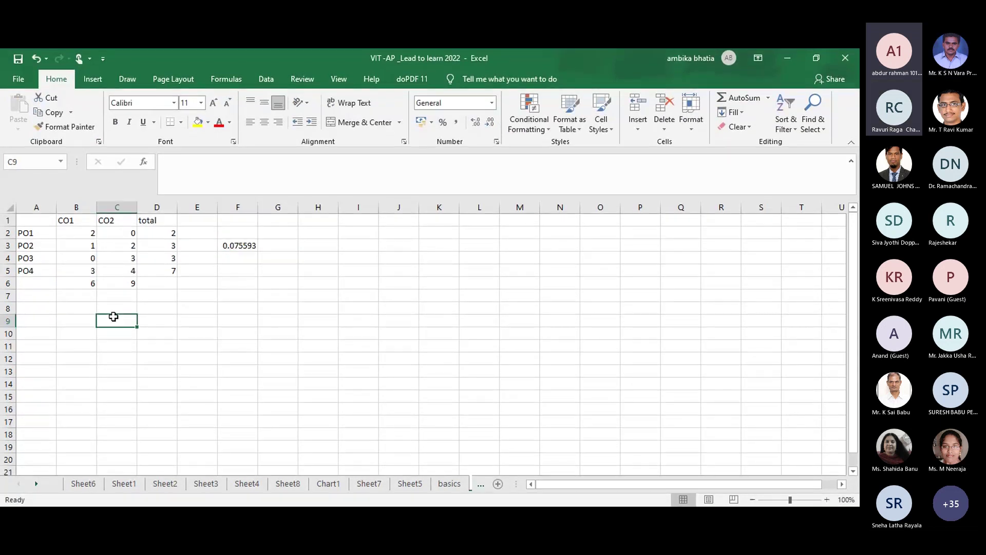
text(correlation bertweee)
key(BackSpace)
key(BackSpace)
key(BackSpace)
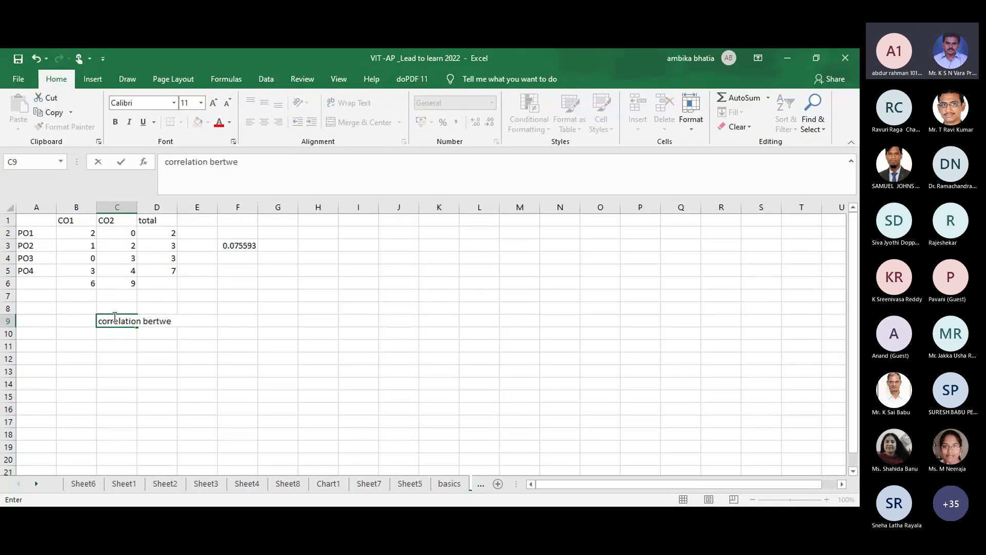
text(een CO's)
click(172, 346)
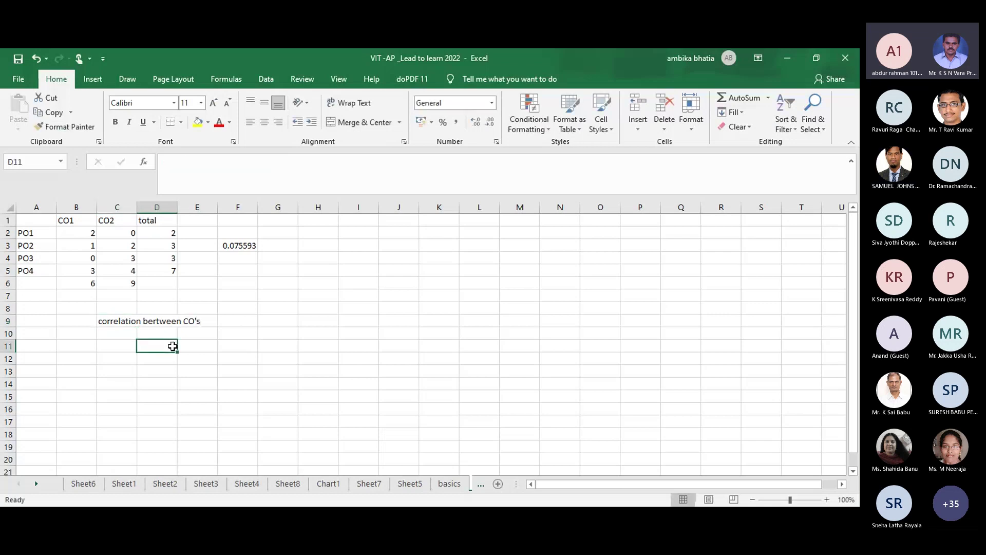
click(145, 324)
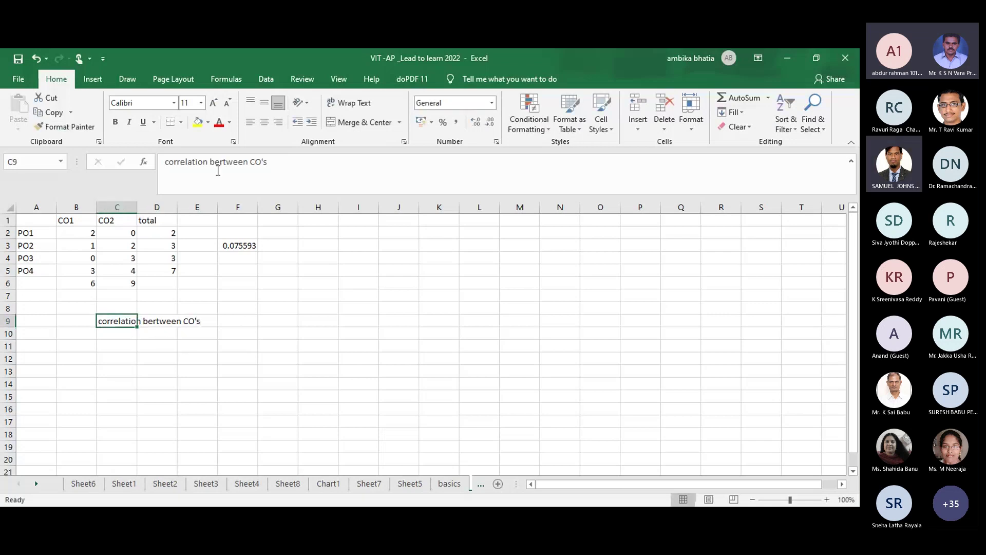
click(218, 171)
key(Delete)
key(Return)
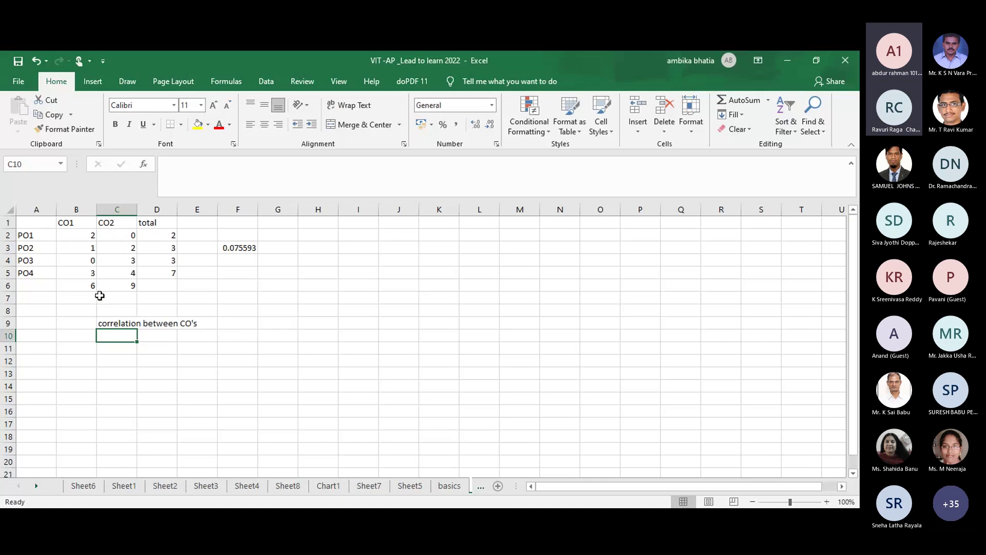
double_click(239, 251)
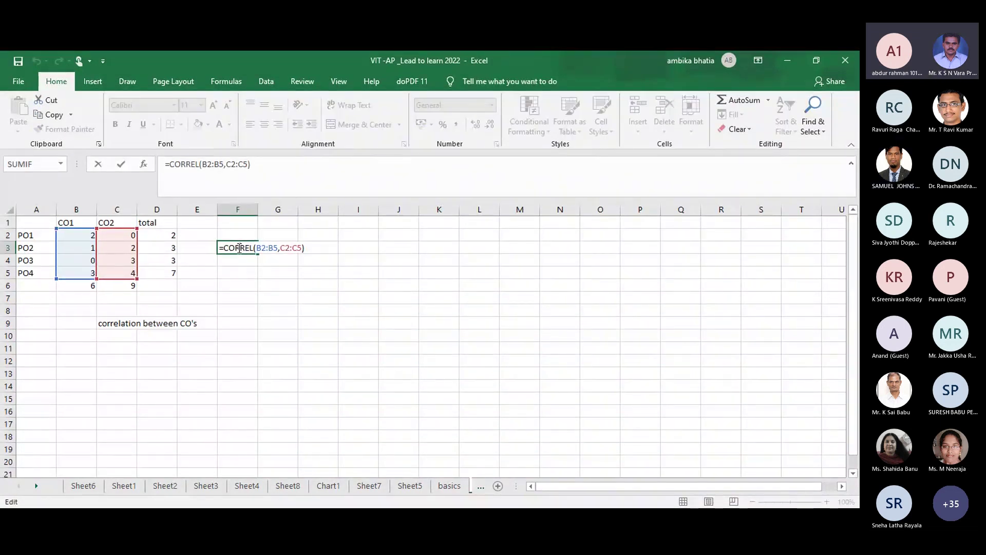
Step: Label F9 'correl function' and recommit F3's =CORREL(B2:B5,C2:C5) formula
click(238, 324)
text(correl)
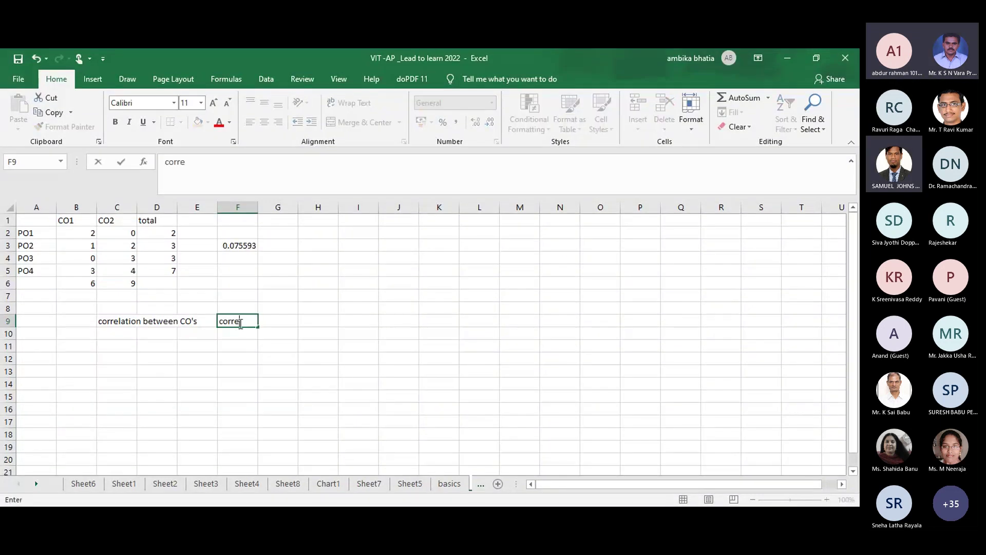
text( function)
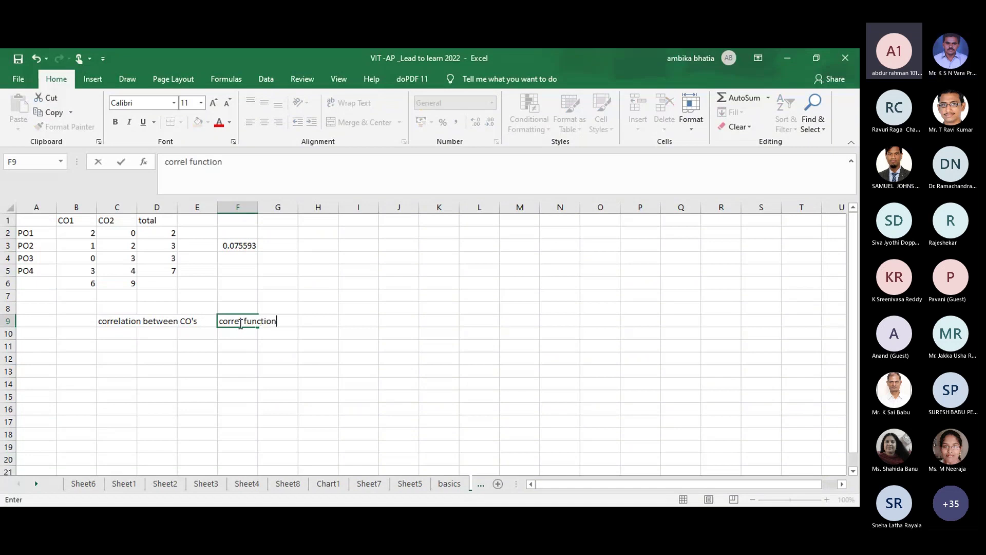
click(241, 246)
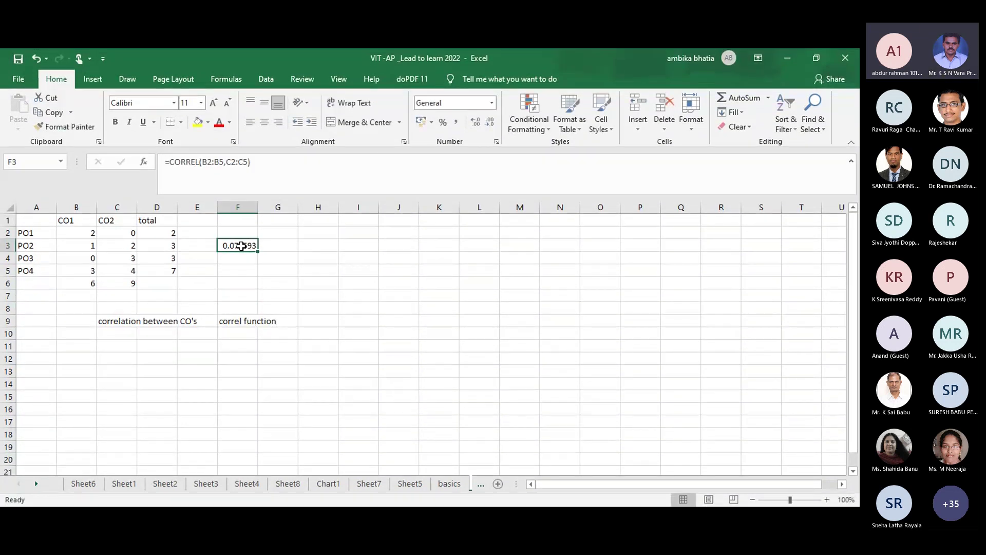
double_click(241, 246)
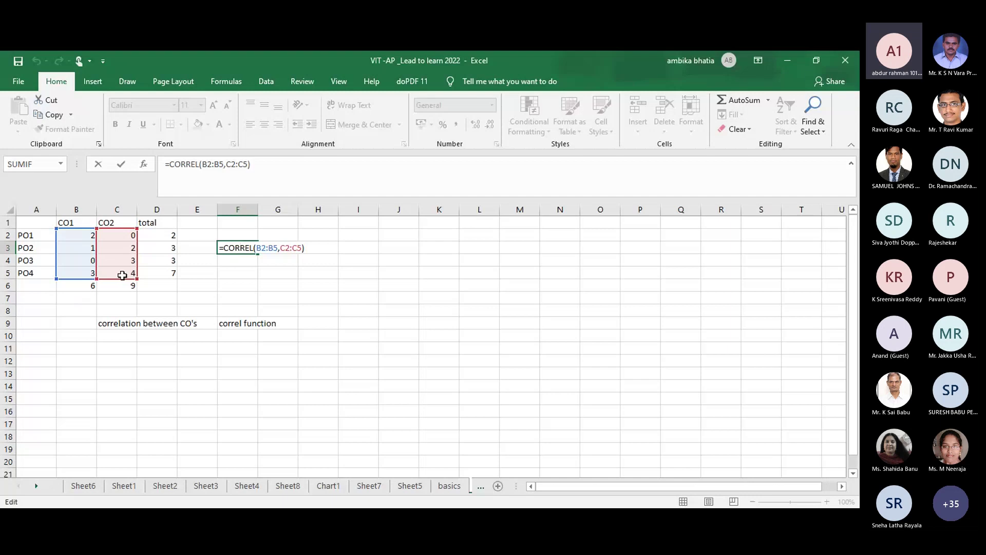
key(Return)
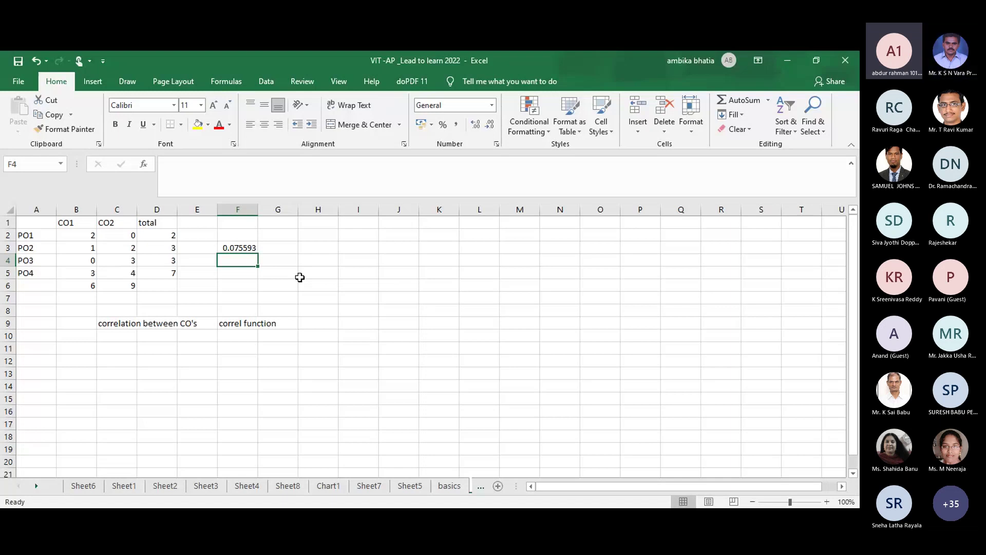
Step: Jump back to cell A1 with Ctrl+Home
click(416, 385)
click(100, 241)
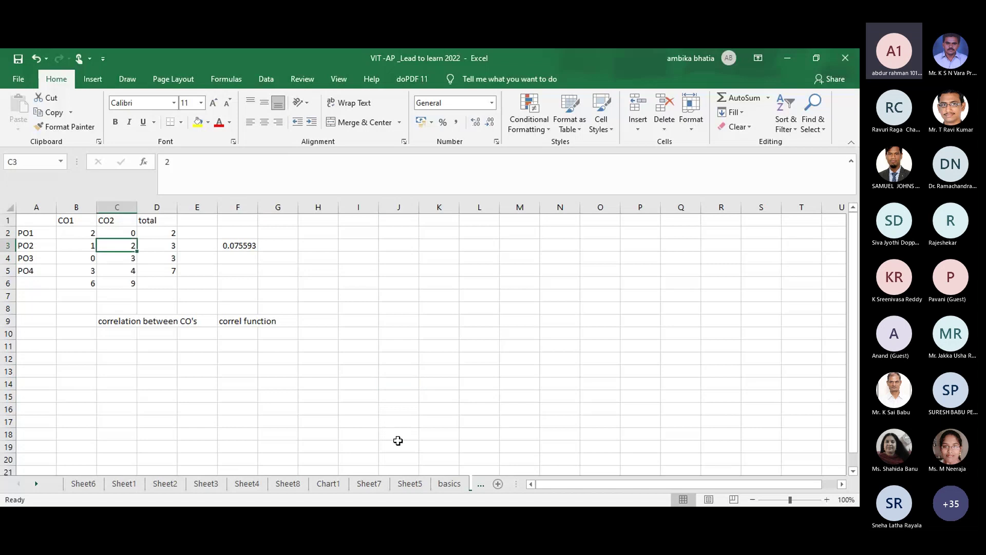
click(402, 342)
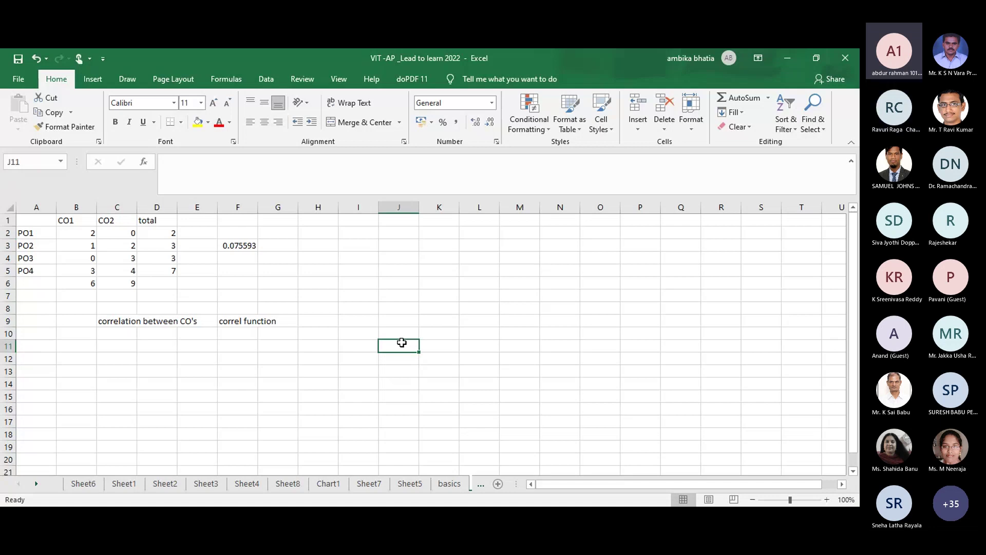
key(ctrl+Home)
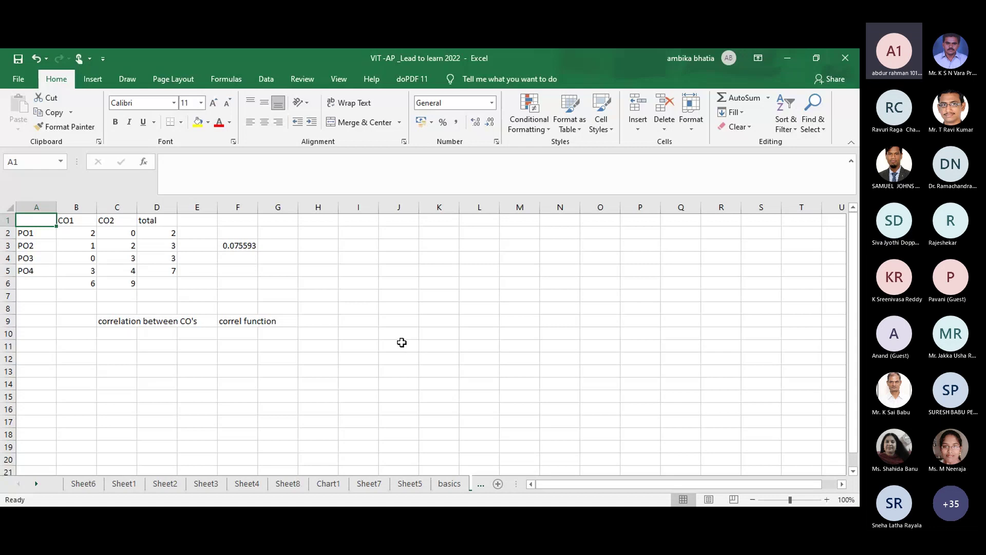
click(242, 320)
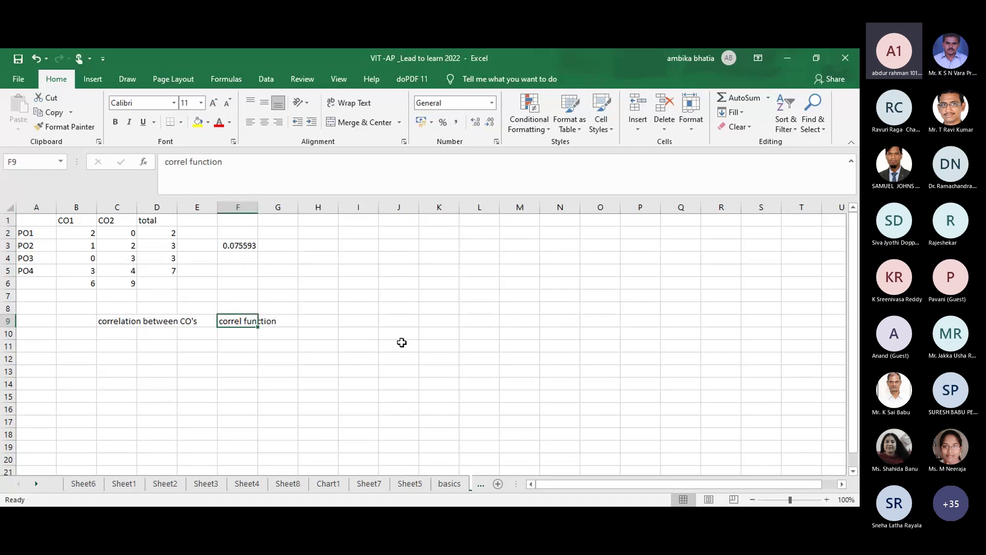
Step: Enter the note 'ctrl+end' in I5, then jump to the last used cell with Ctrl+End
click(349, 268)
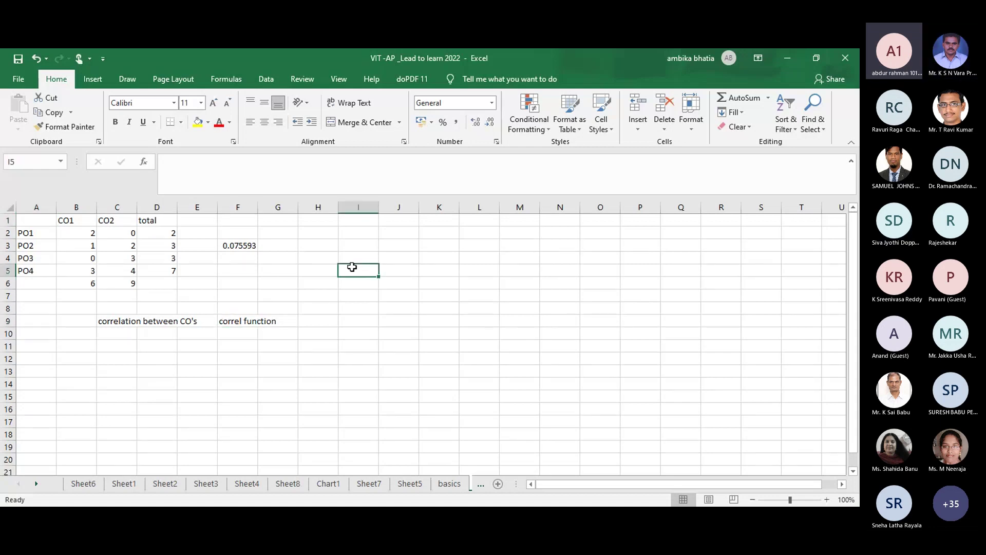
text(ctrl)
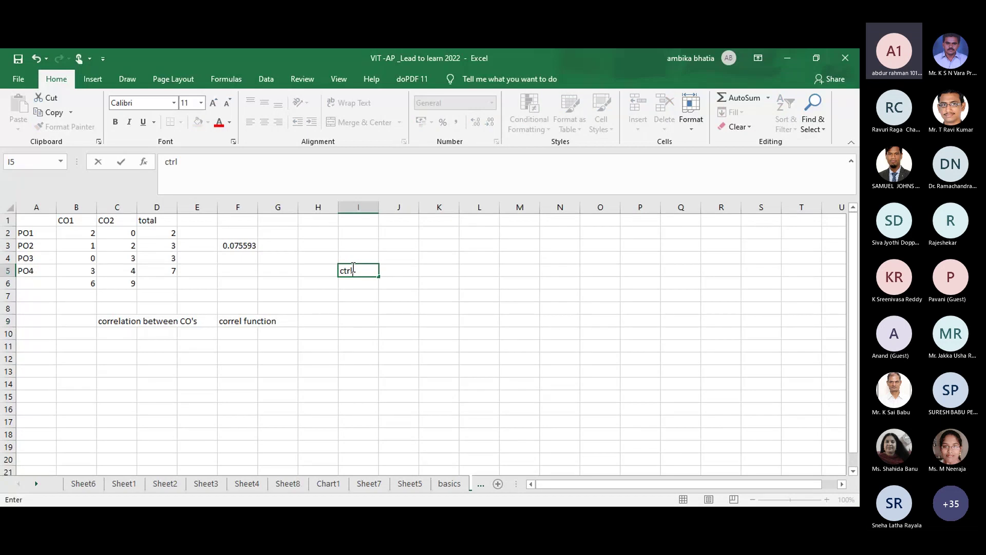
text(eb)
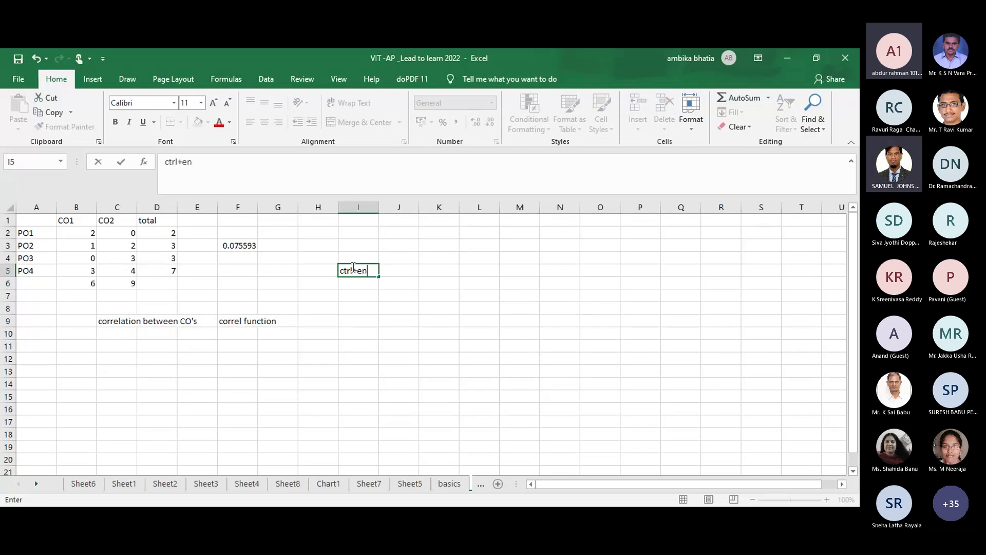
text(d)
key(Return)
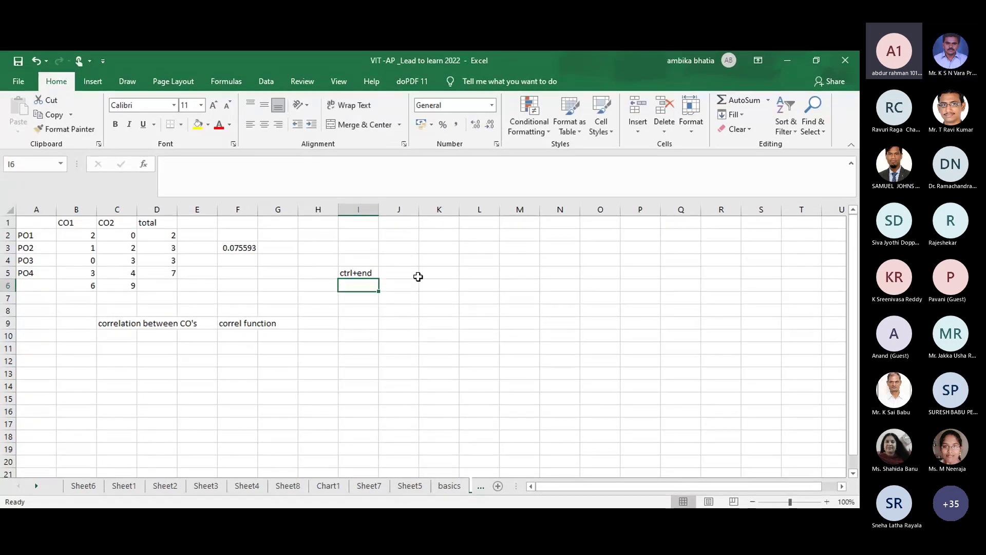
click(28, 221)
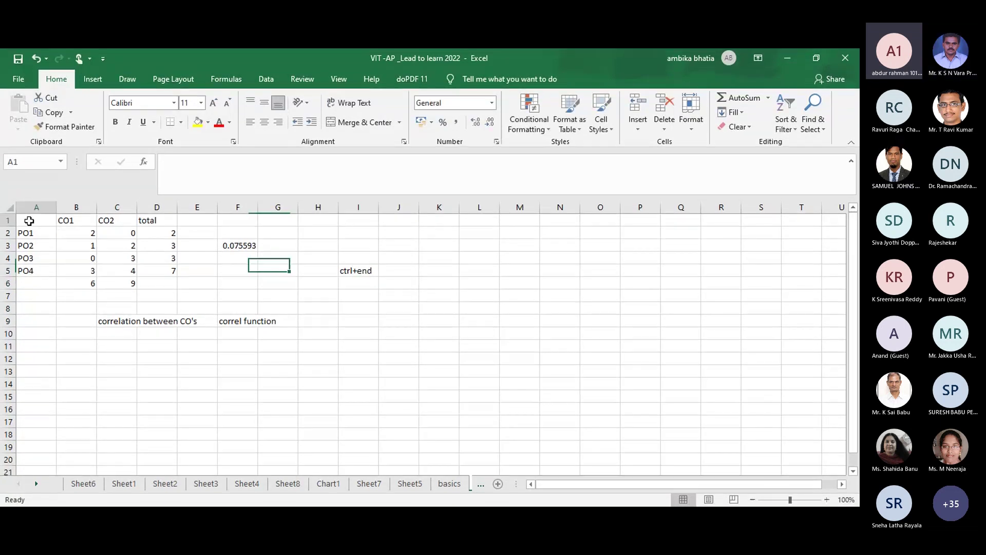
click(61, 271)
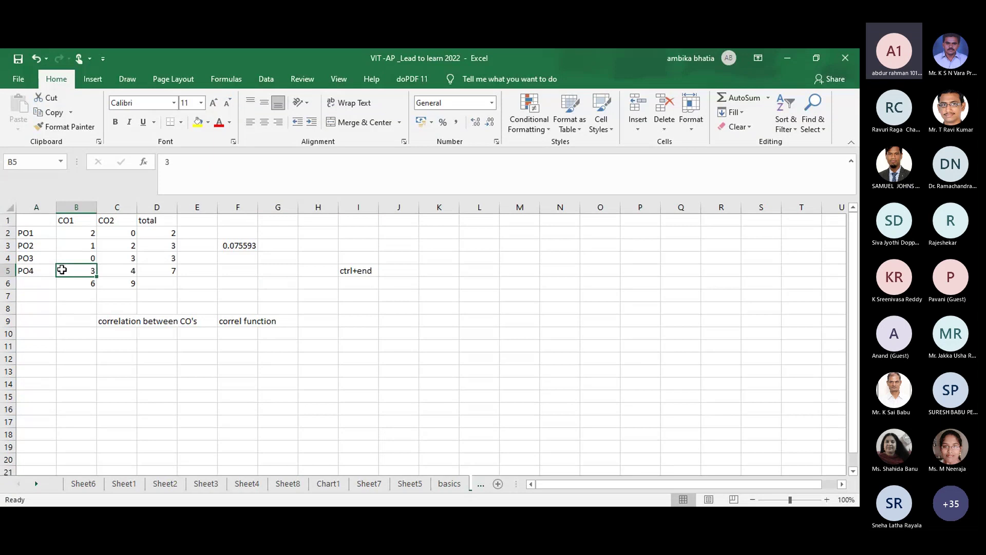
key(ctrl+End)
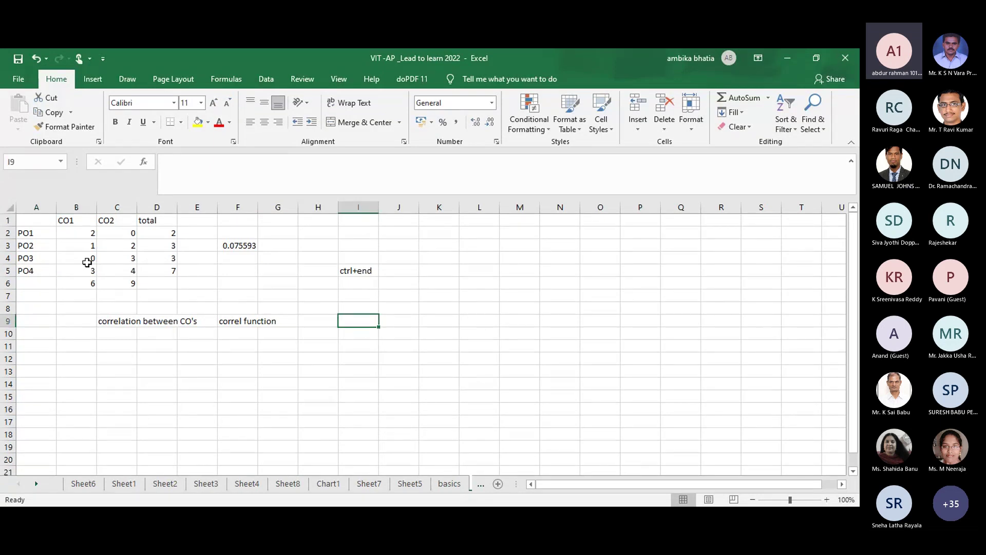
Step: Type test entries 'adad' in M3 and 'hahd' in O5
drag(33, 218, 342, 322)
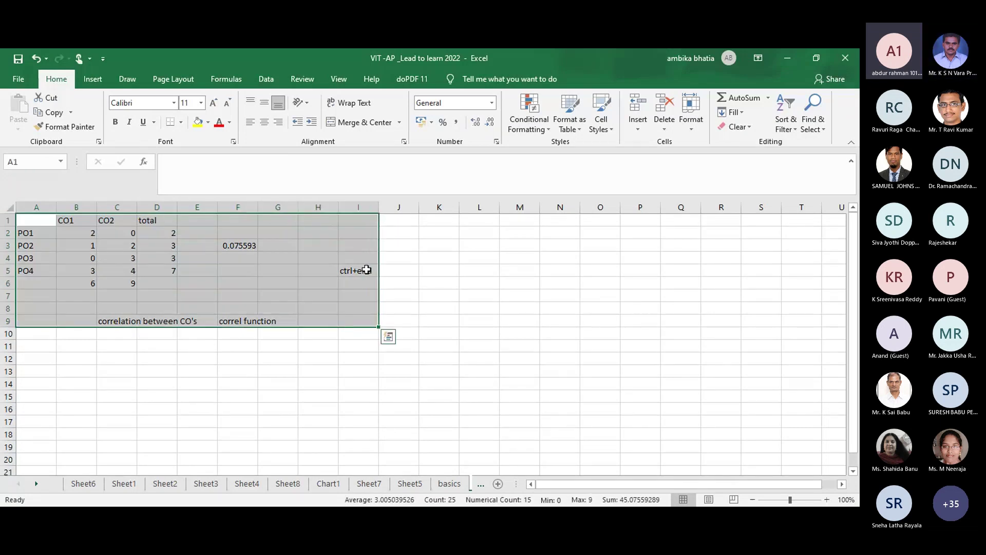
click(532, 243)
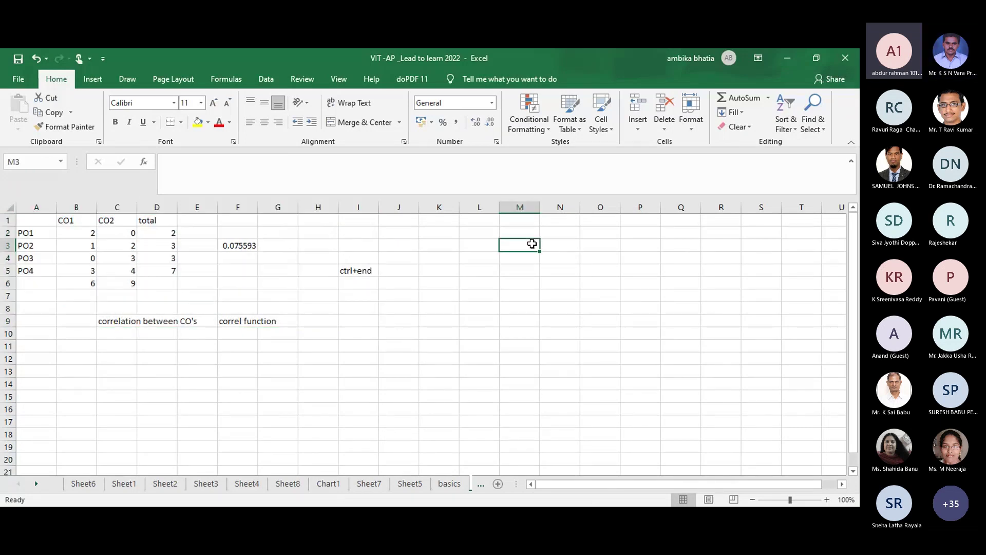
text(adad)
click(599, 269)
text(hahd)
click(546, 346)
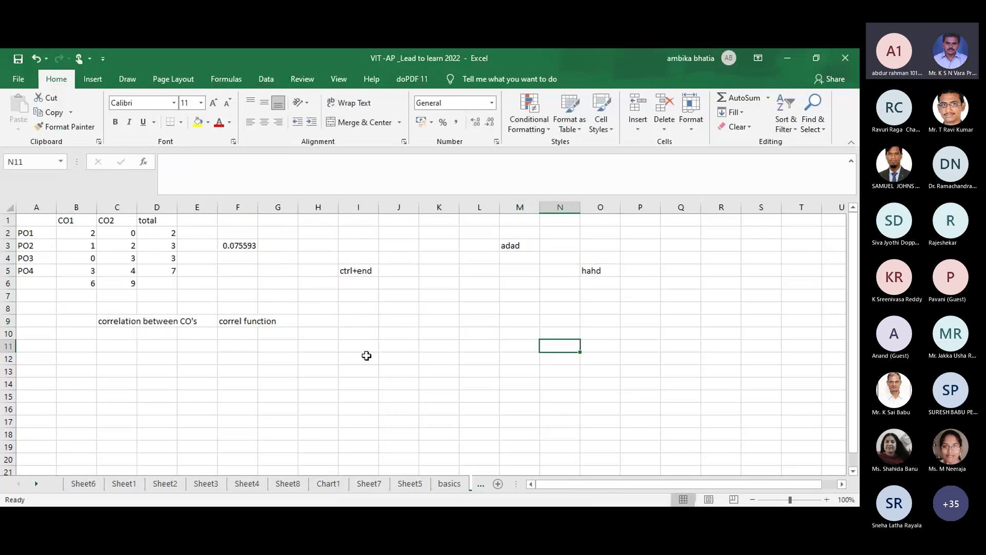
Step: Fill O9 yellow with F4 and confirm O9 as the new last cell via Ctrl+End
click(596, 323)
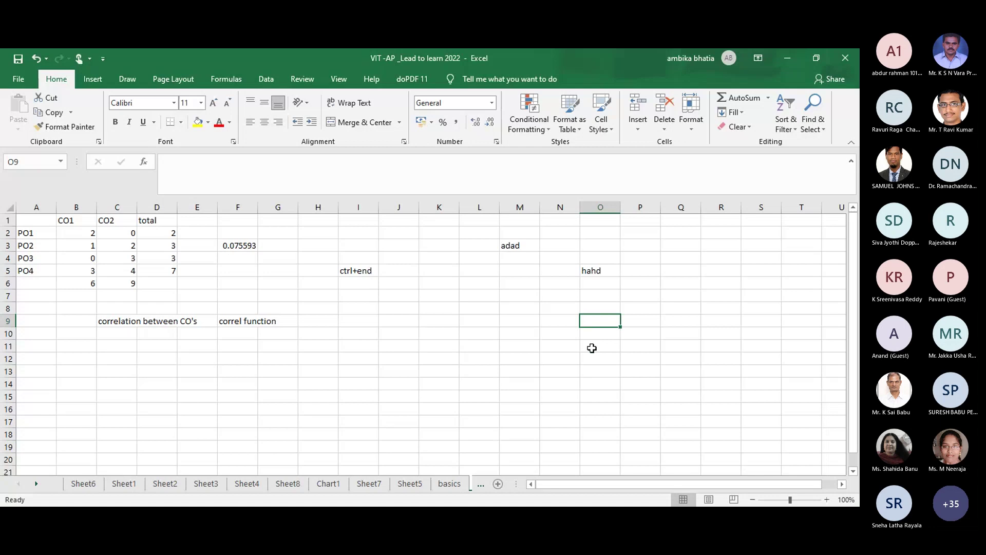
key(F4)
click(509, 332)
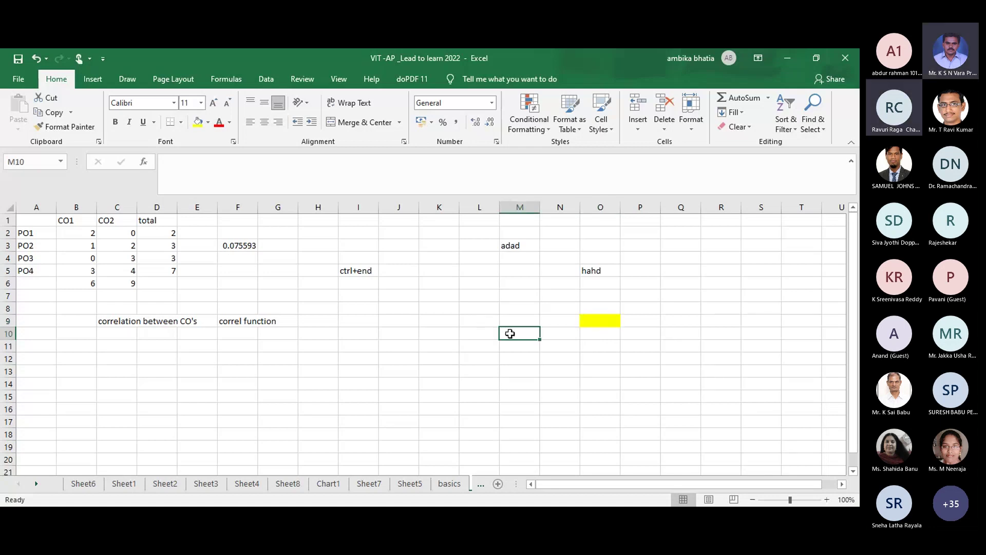
click(179, 247)
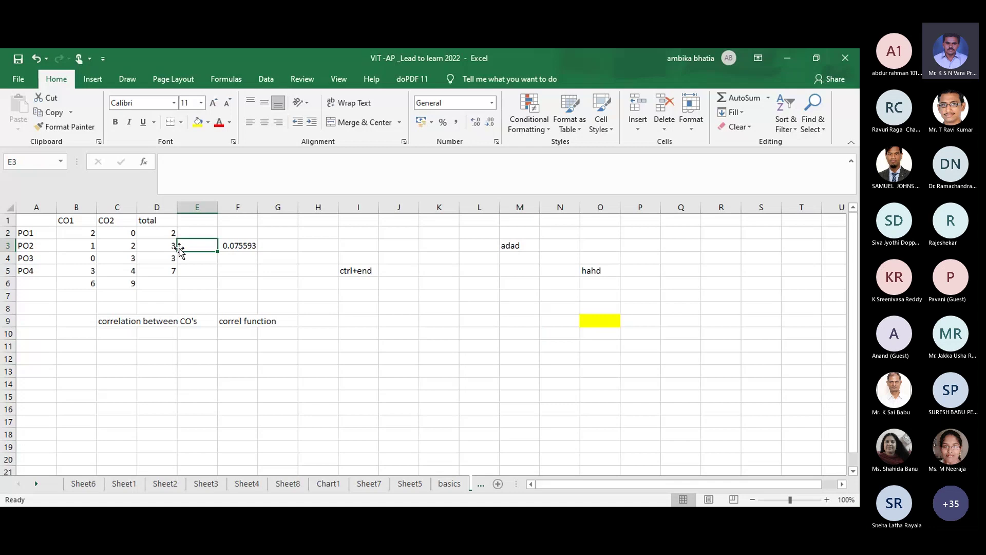
key(ctrl+End)
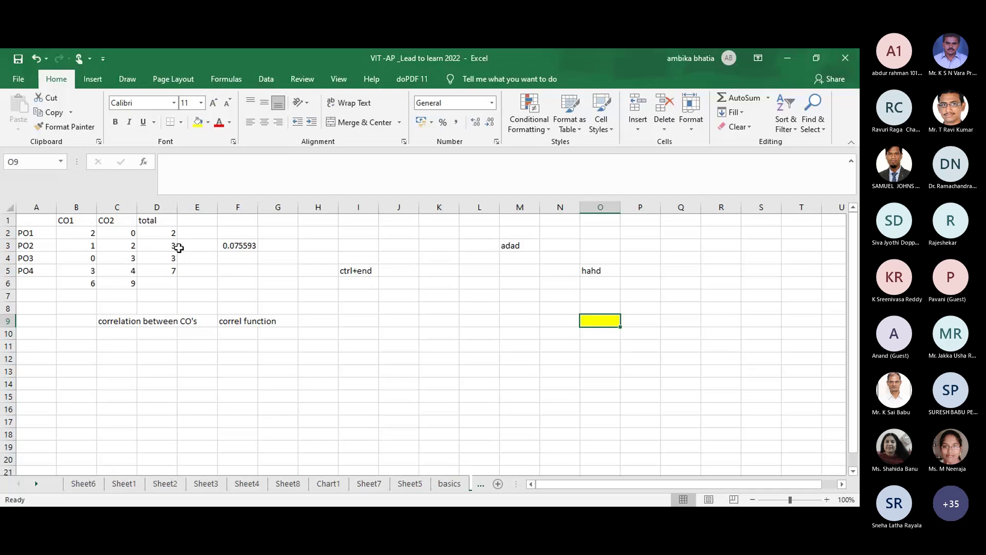
Step: Enter the ages 25, 35, 32, 26, 25, 65, 69 down column B from B11 to B17
click(85, 347)
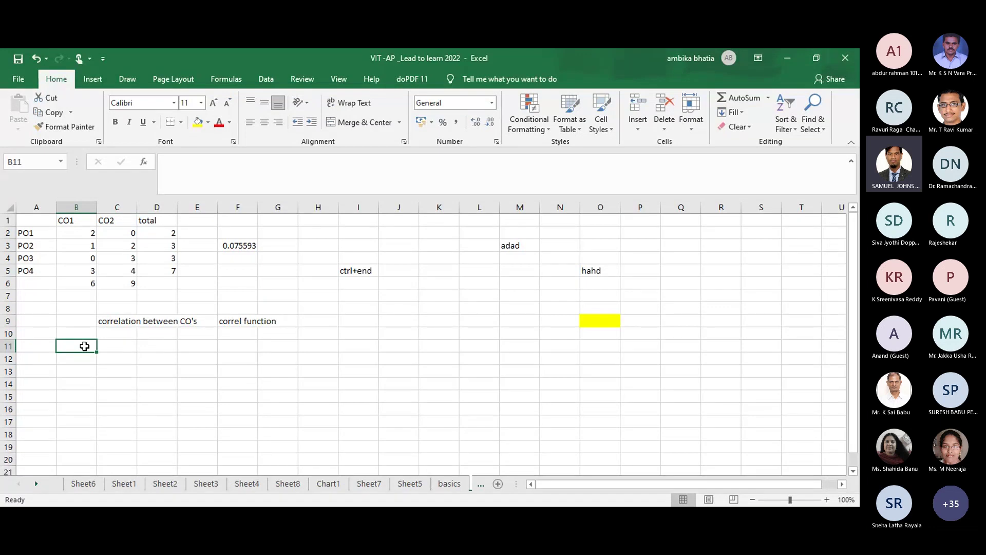
text(25)
key(Return)
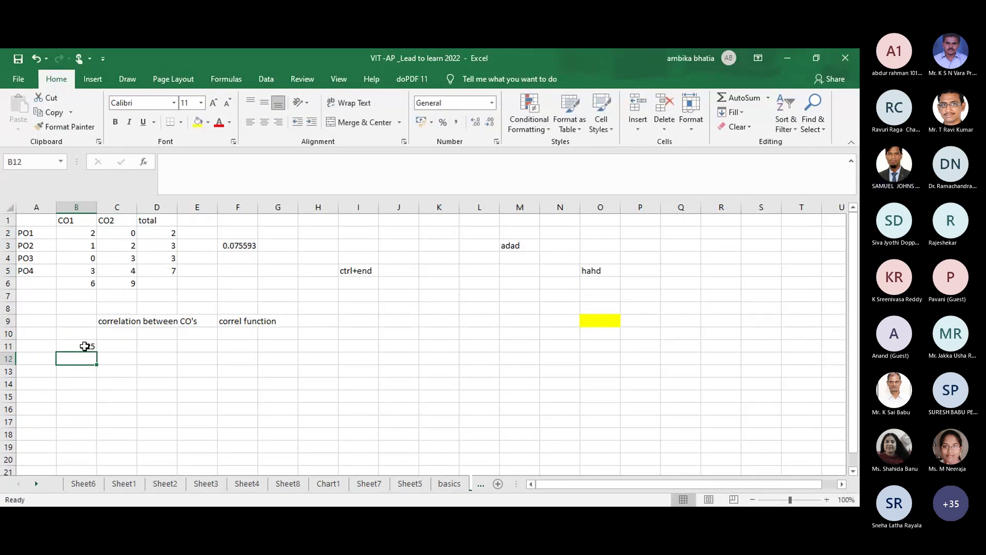
text(35)
key(Return)
text(32)
key(Return)
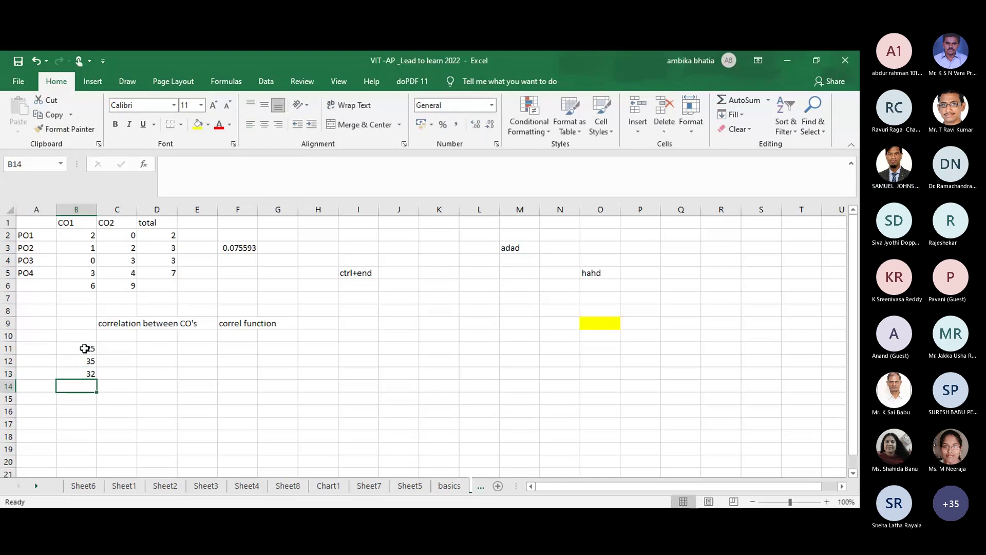
text(26)
key(Return)
text(25)
key(Return)
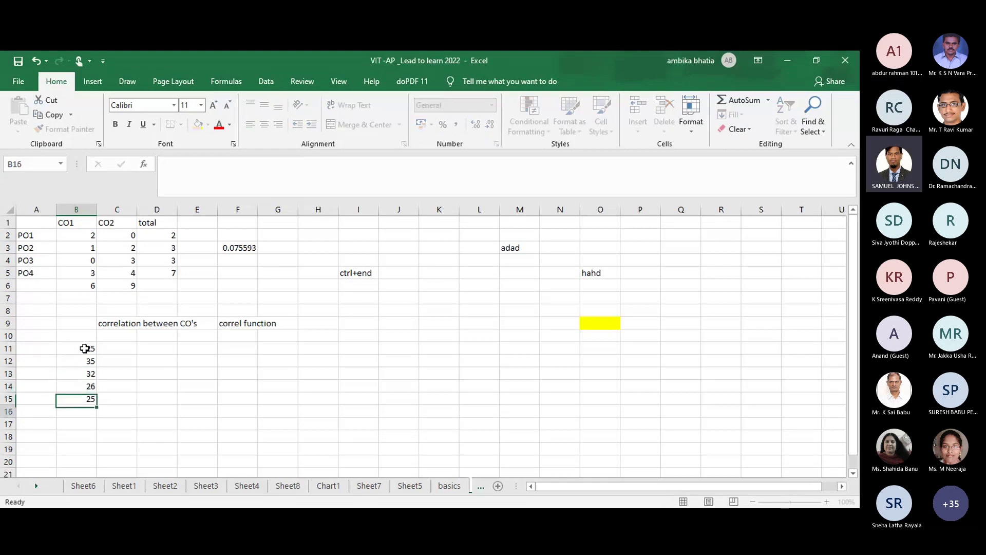
text(65)
key(Return)
text(69)
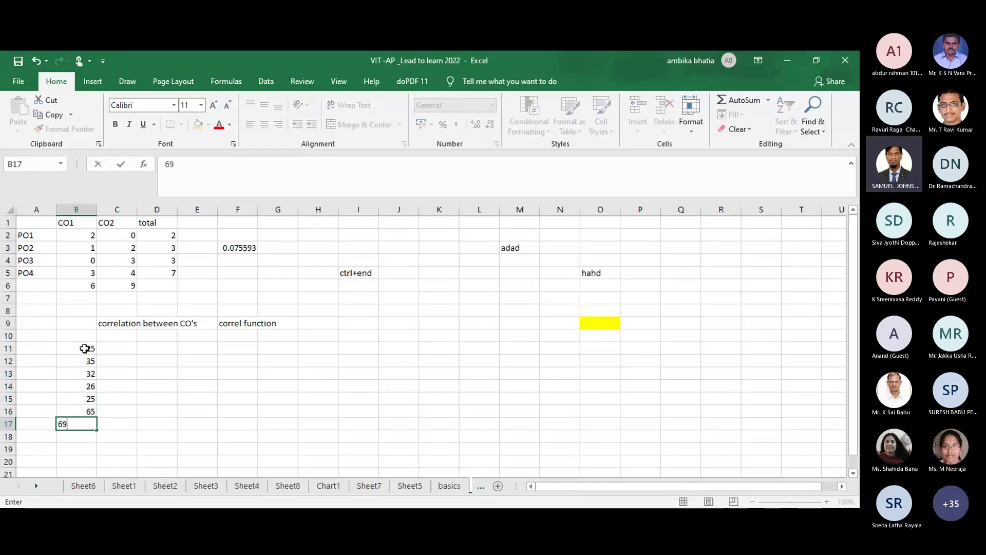
key(Return)
Step: Continue the list in B18:B23 with 36, 69, 65, 69, 56, 24
text(36)
key(Return)
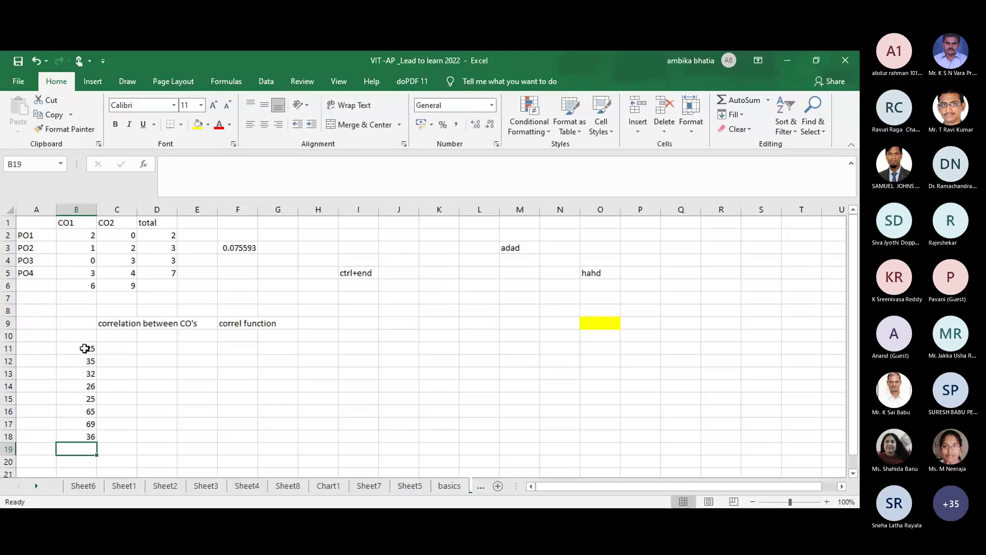
text(69)
key(Return)
text(6)
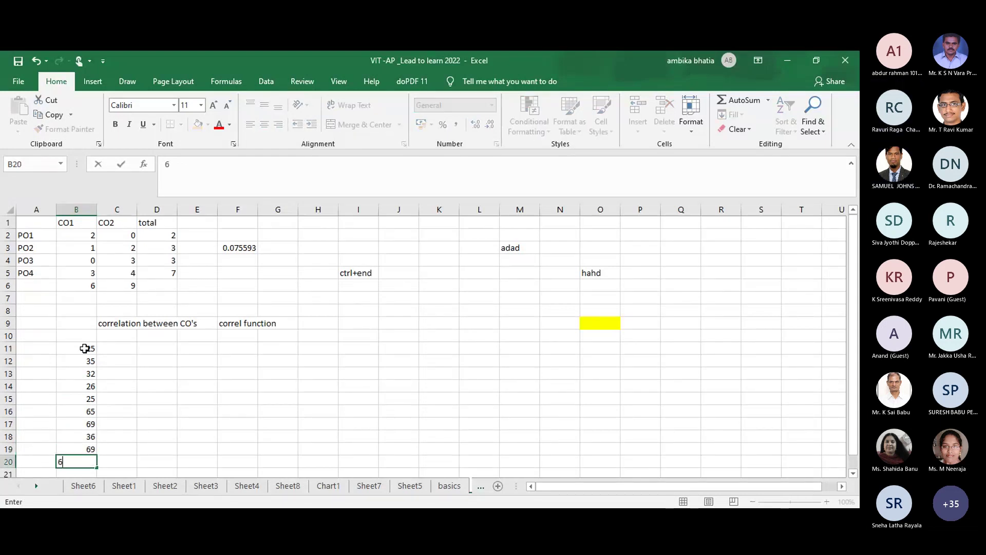
text(5)
key(Return)
text(69)
key(Return)
text(56)
key(Return)
text(24)
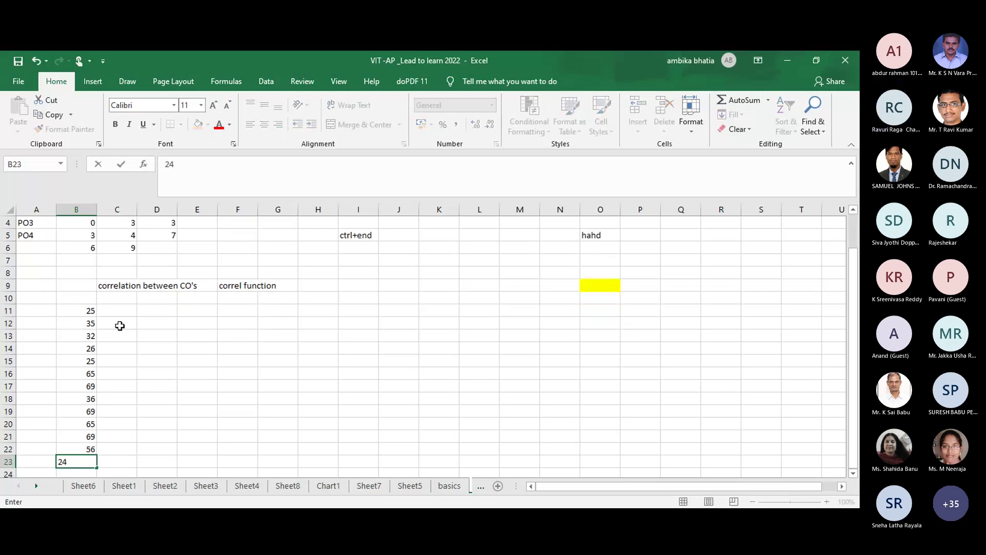
click(119, 309)
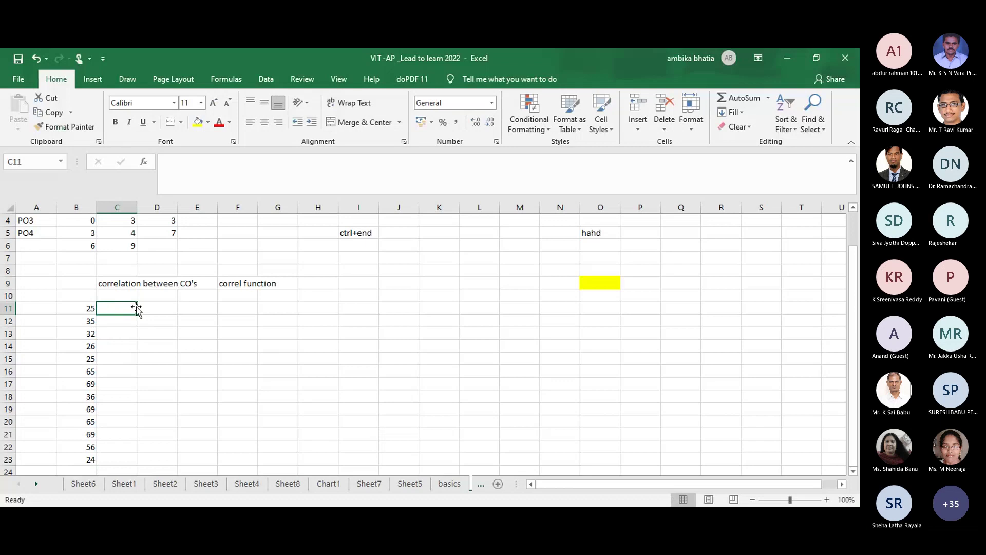
click(218, 308)
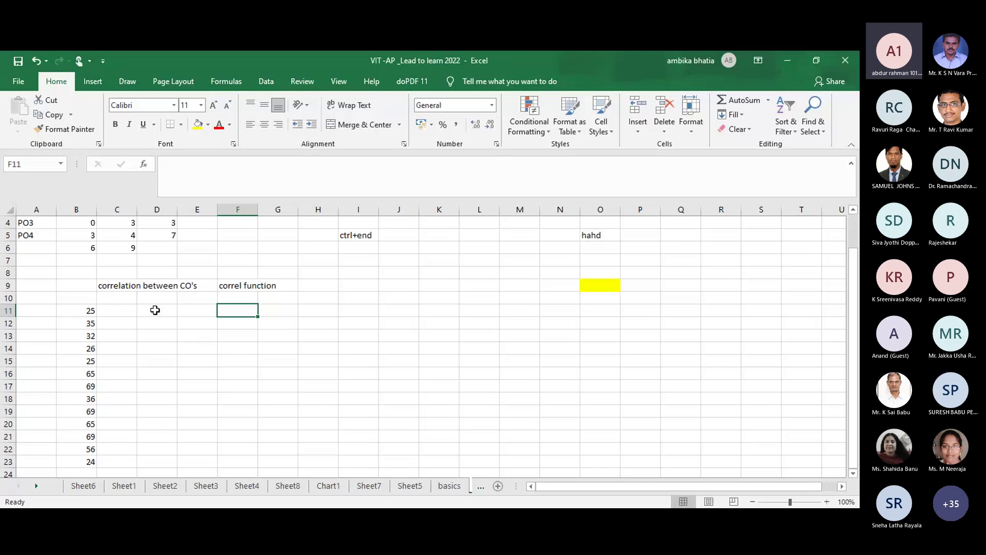
click(155, 310)
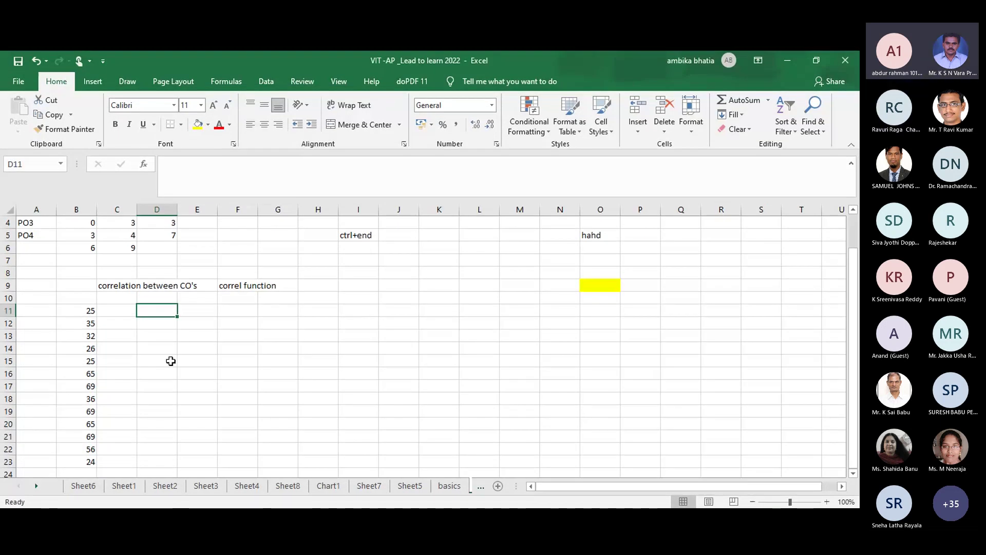
Step: Write the note 'add 20 to each entry' in cell F12
click(119, 309)
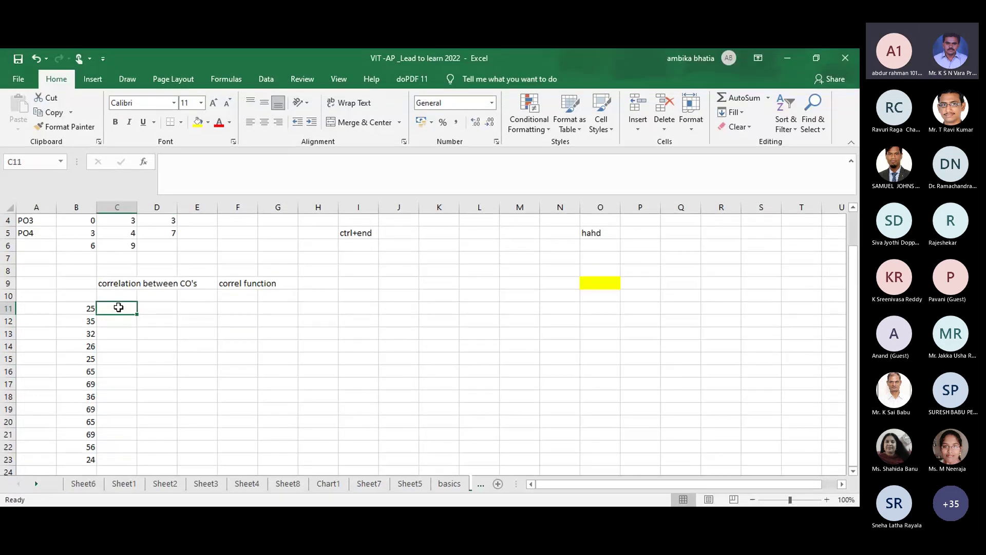
click(225, 318)
text(add)
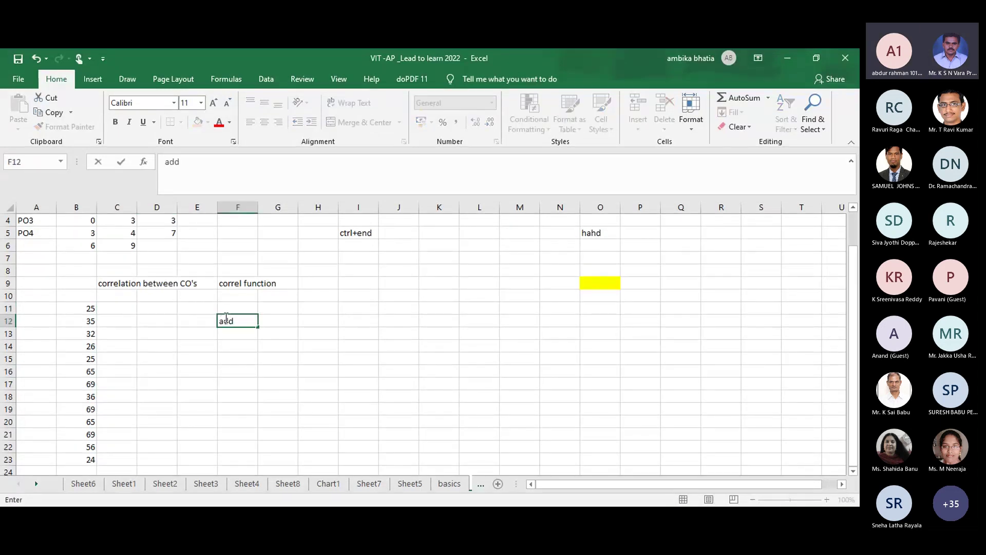
text( 20 to each entry)
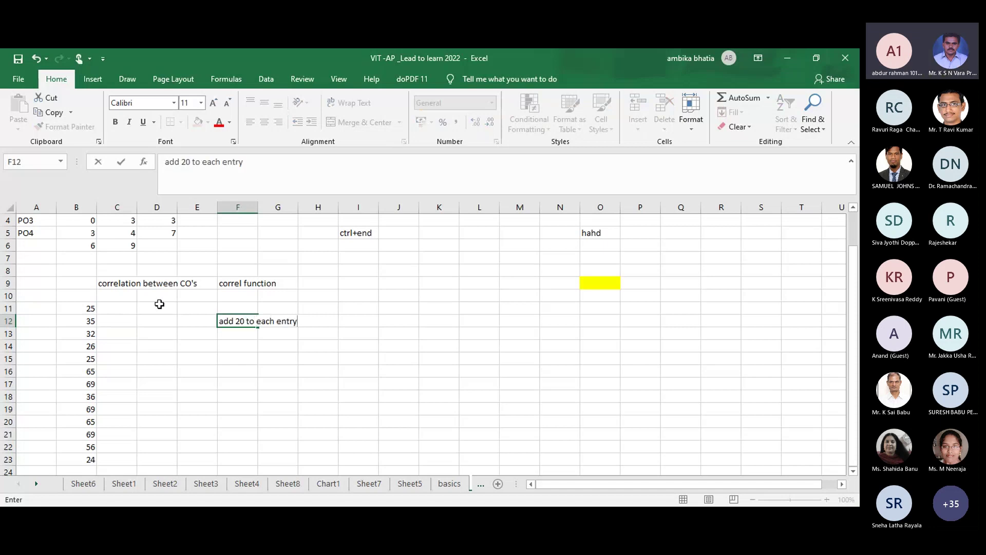
click(128, 313)
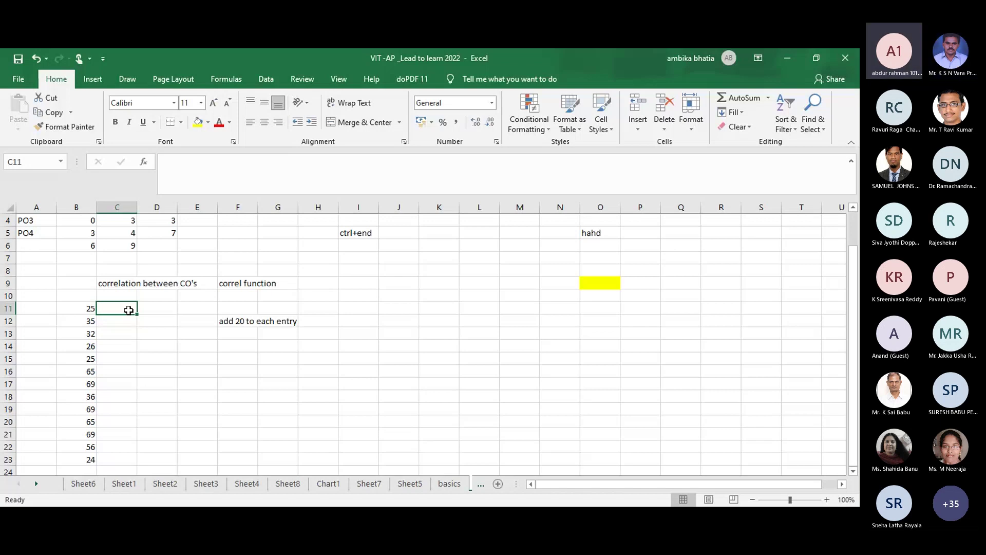
Step: Enter =B11+20 in C11 and fill it down to C23, giving 45, 55, 52 … 44
text(20)
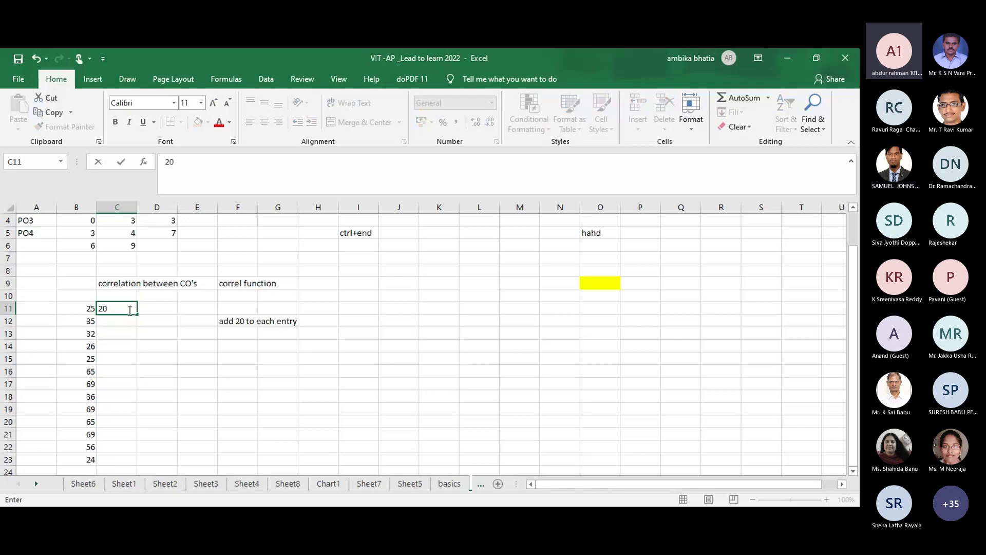
key(BackSpace)
key(BackSpace)
text(=)
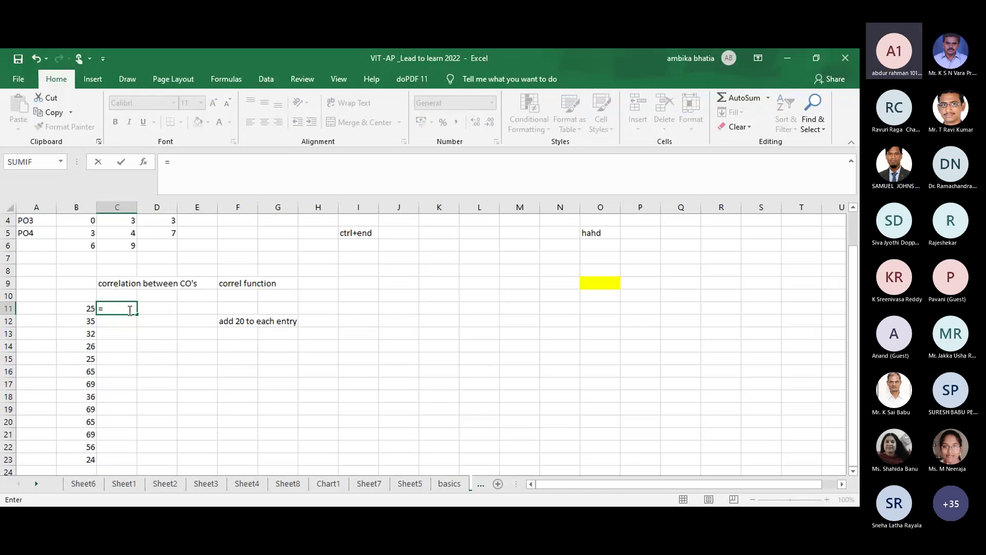
click(86, 312)
text(+20)
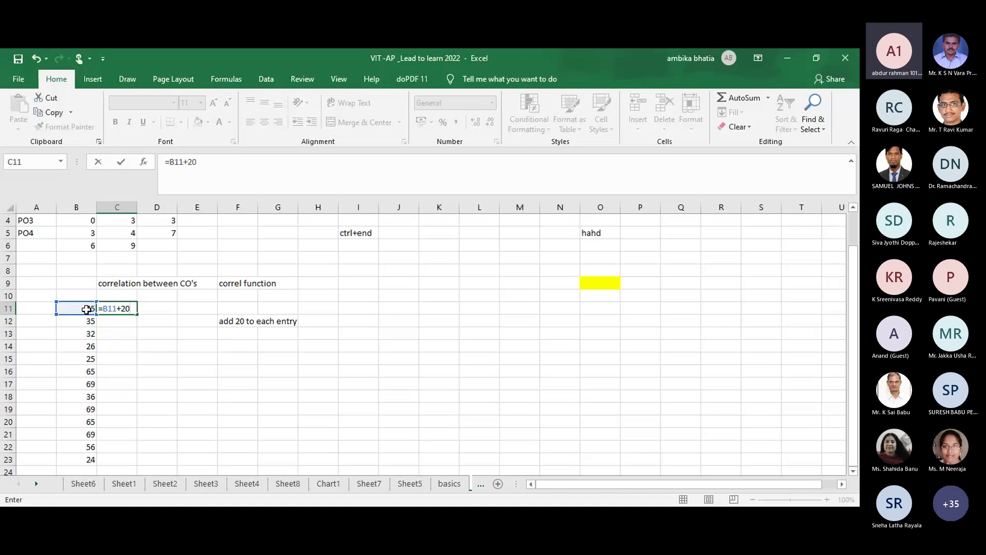
key(Return)
click(130, 306)
double_click(137, 314)
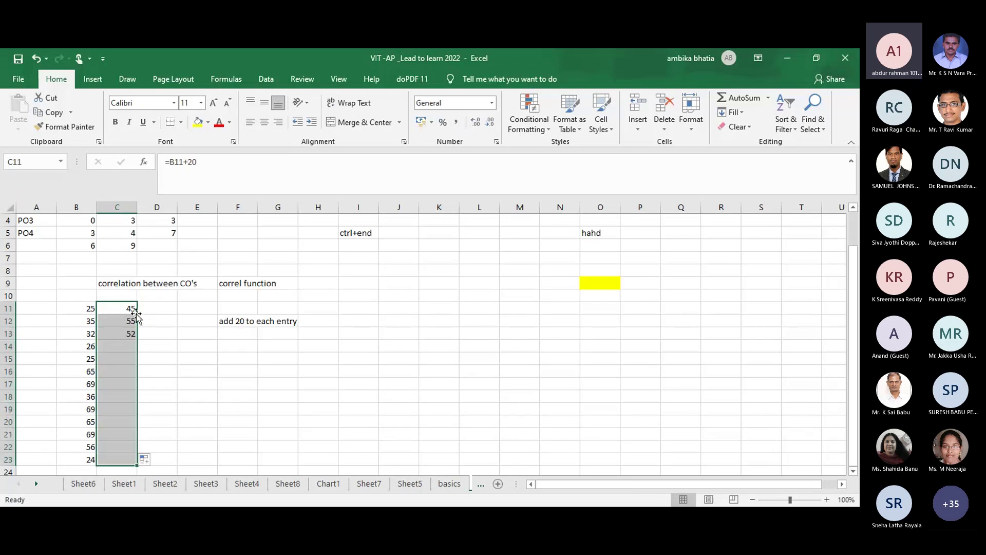
click(181, 339)
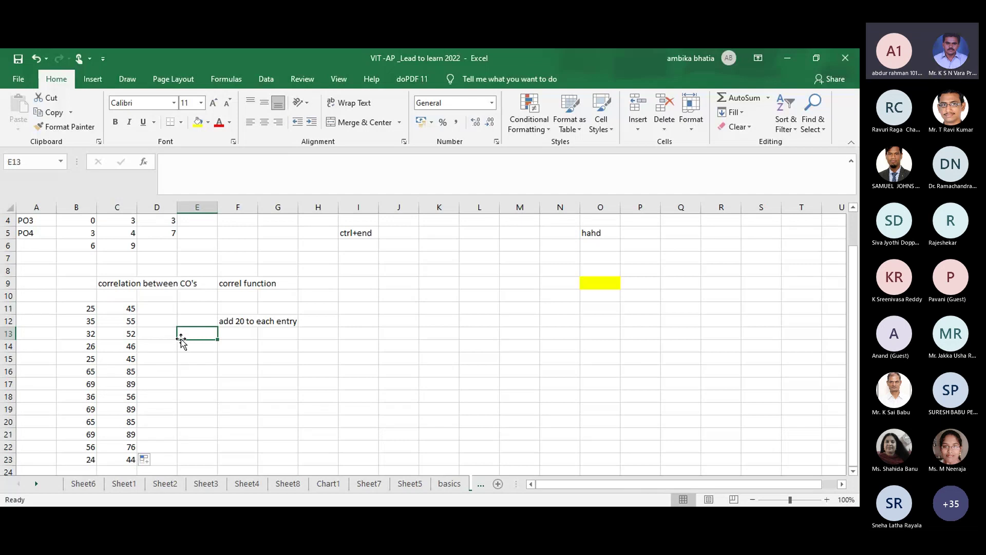
Step: Enter the value 20 in cell E11
click(196, 308)
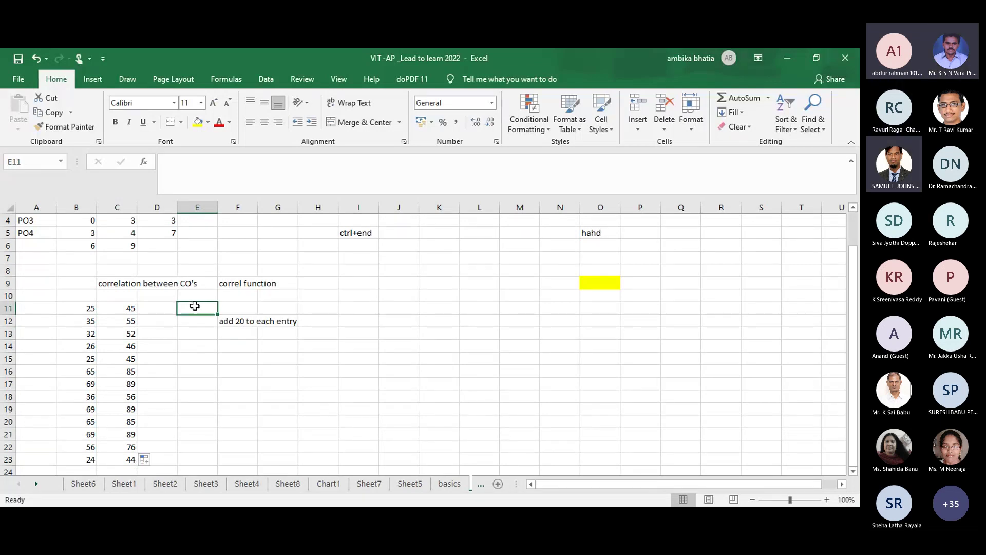
text(20)
click(158, 311)
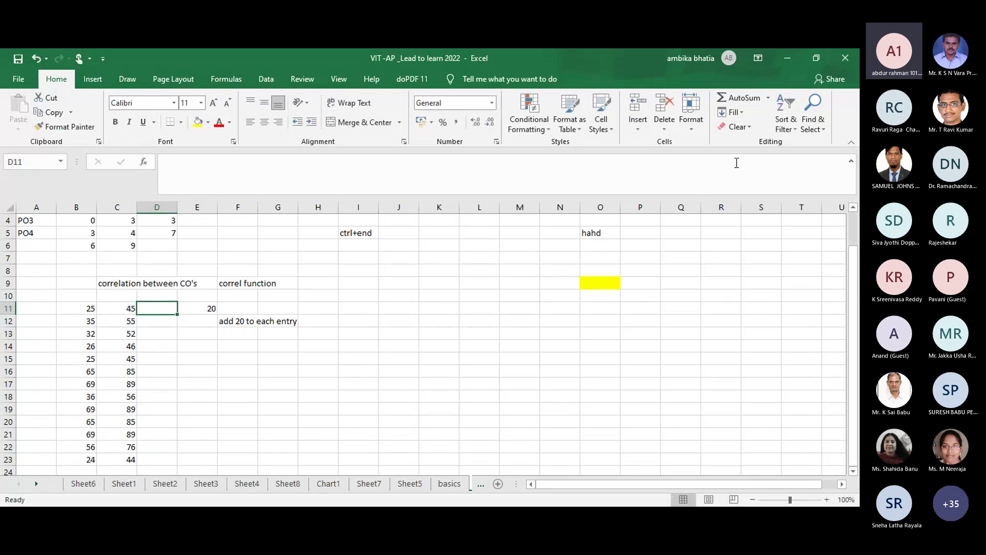
Step: Open the Fill Series dialog twice and close it each time without filling
click(742, 112)
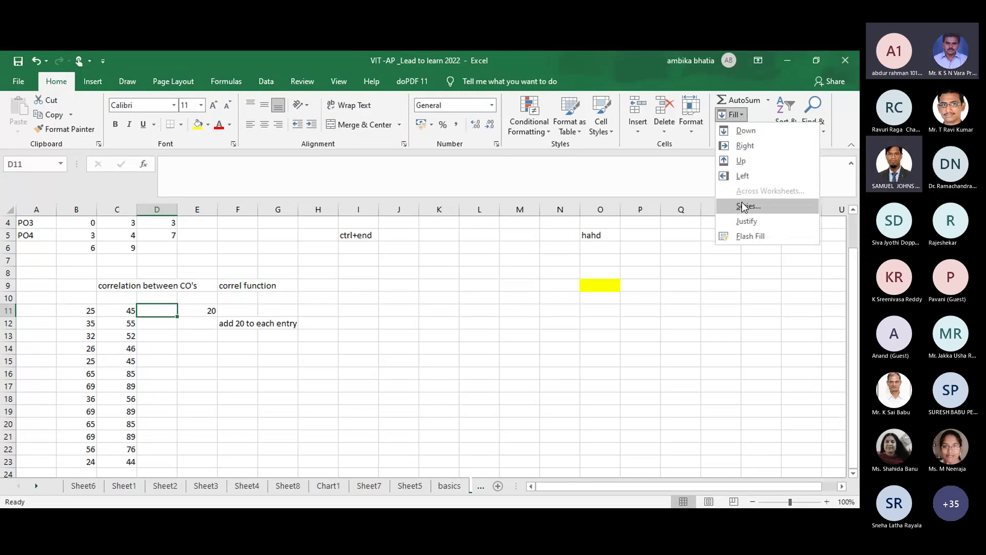
click(743, 206)
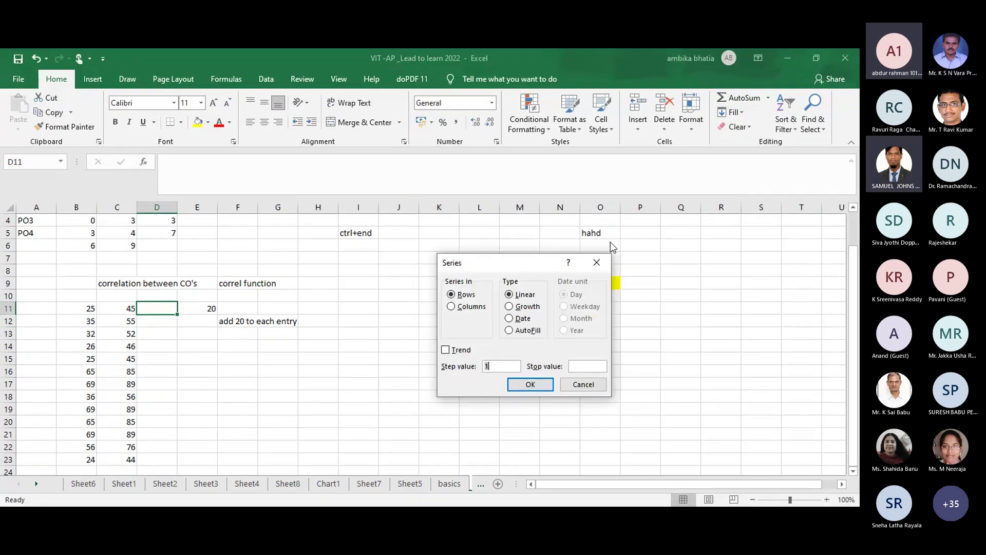
click(596, 262)
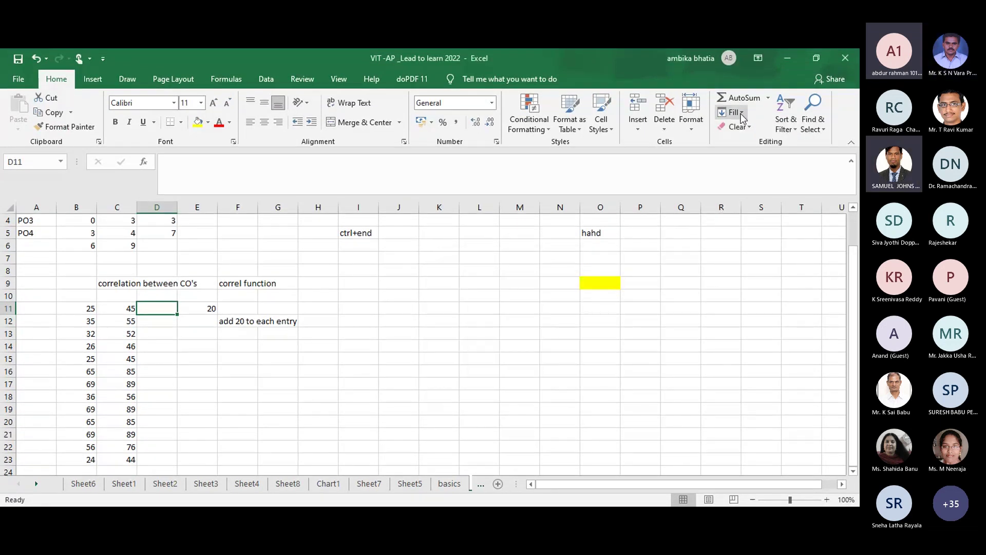
click(742, 113)
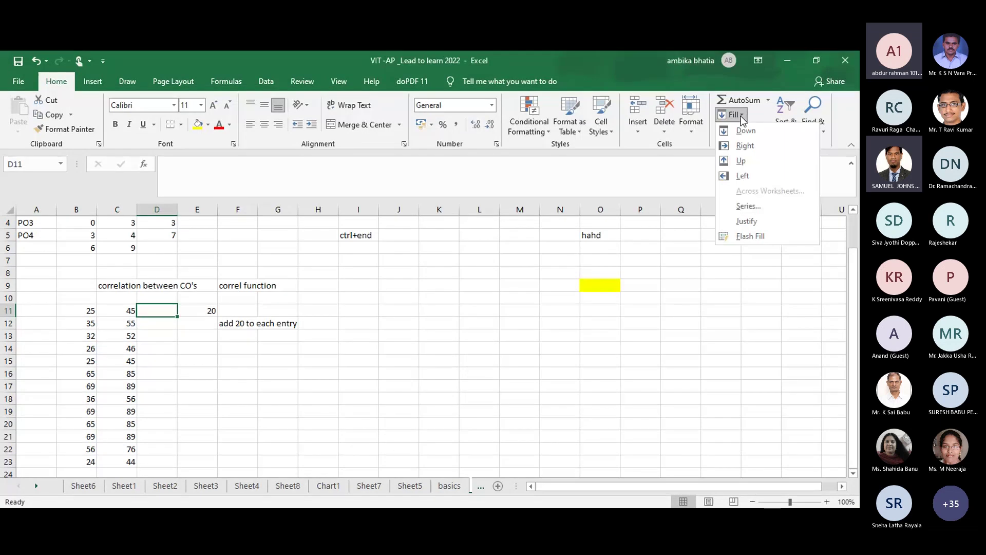
click(741, 207)
click(597, 262)
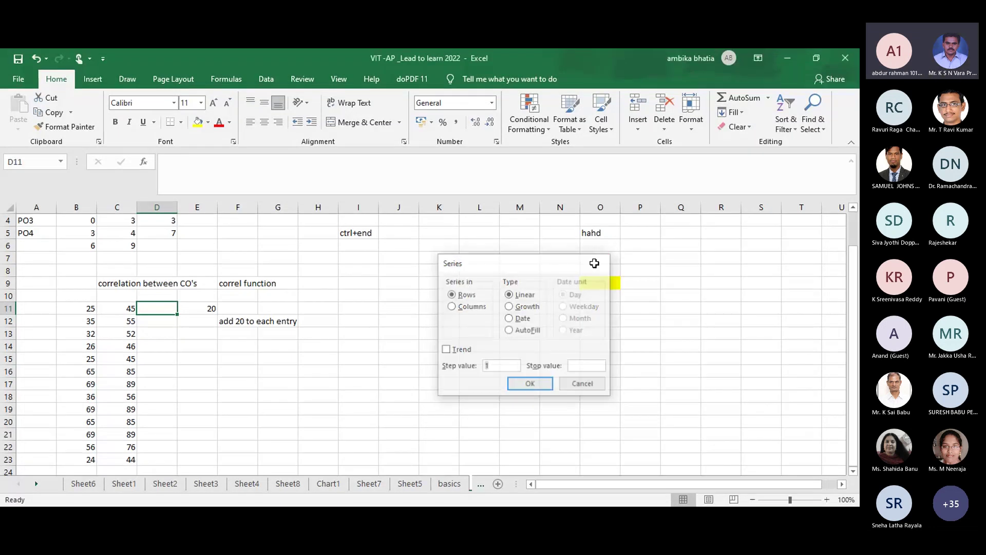
click(472, 372)
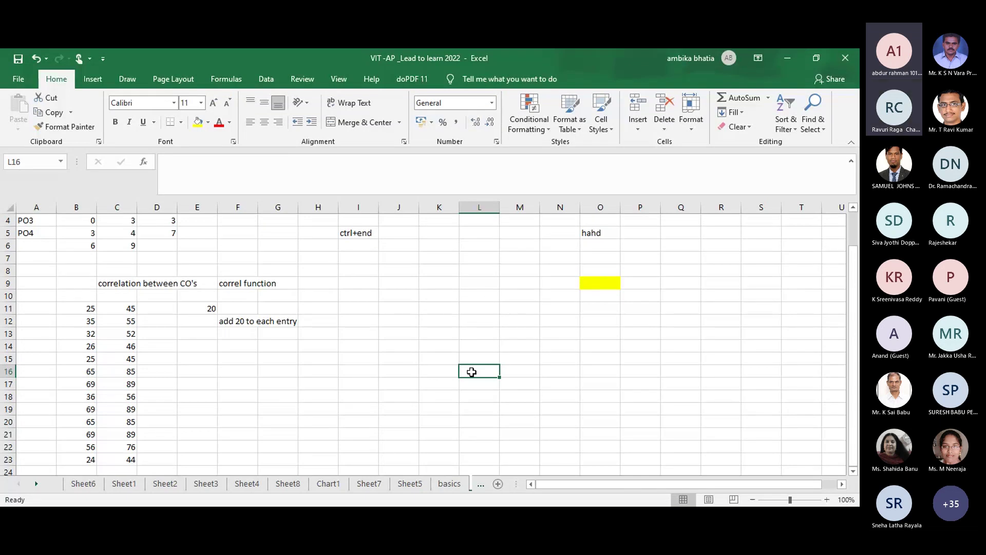
key(alt)
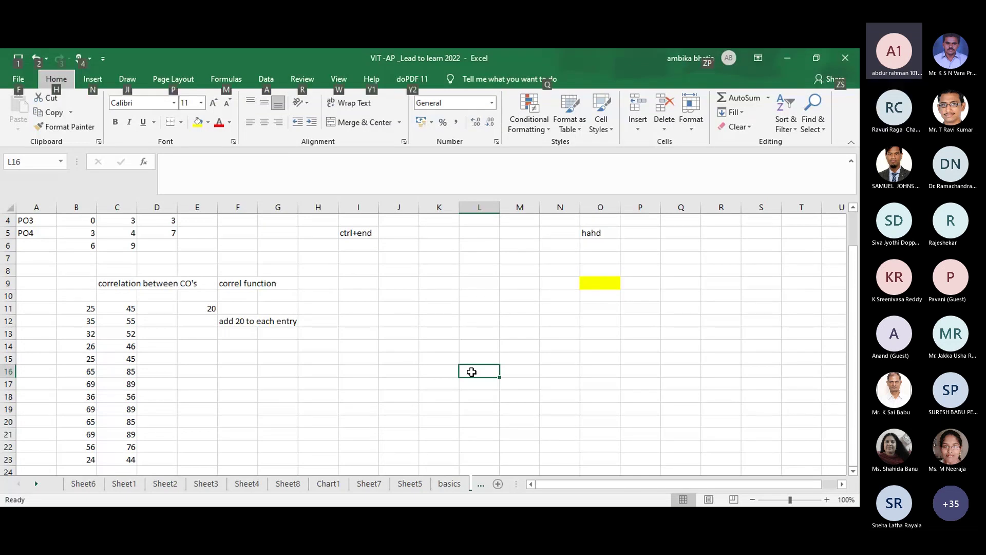
click(456, 318)
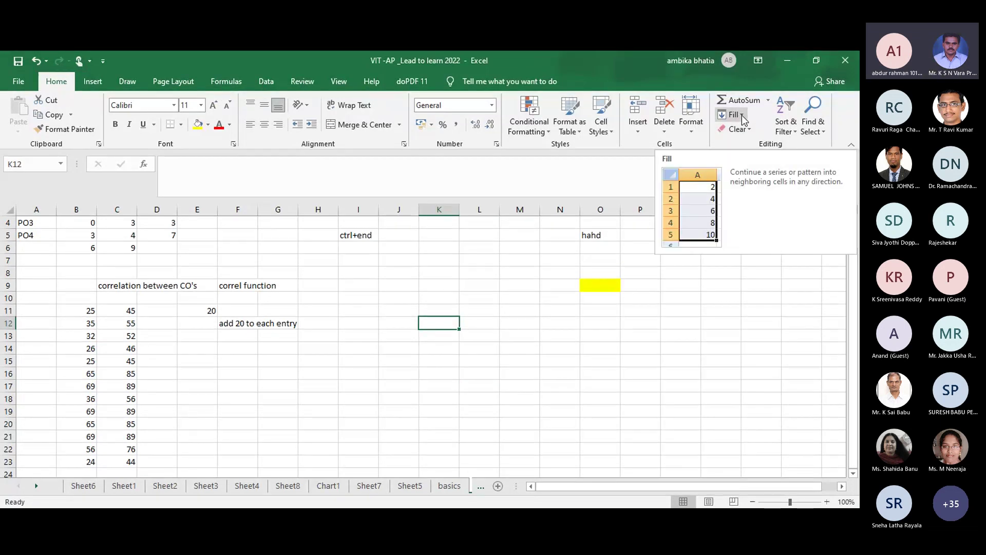
click(742, 113)
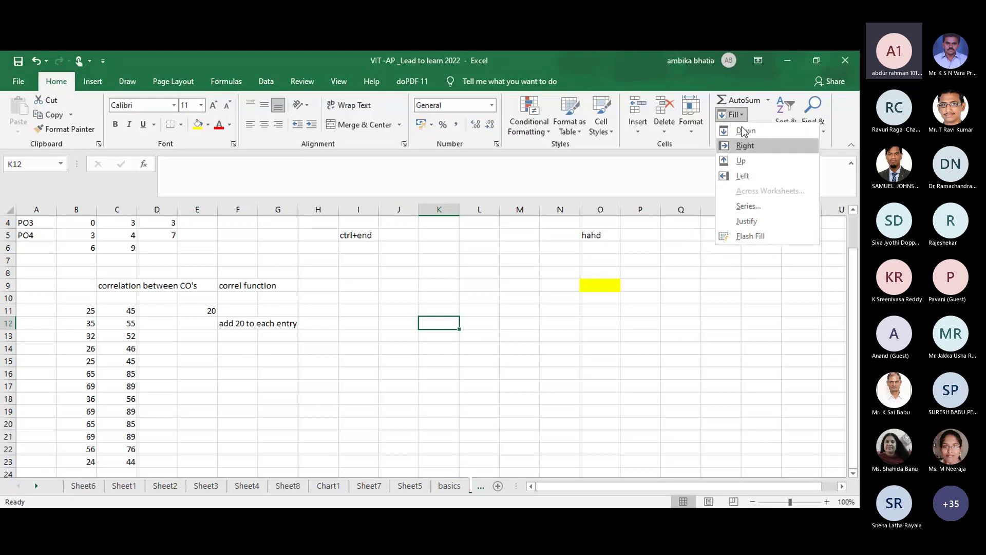
click(755, 205)
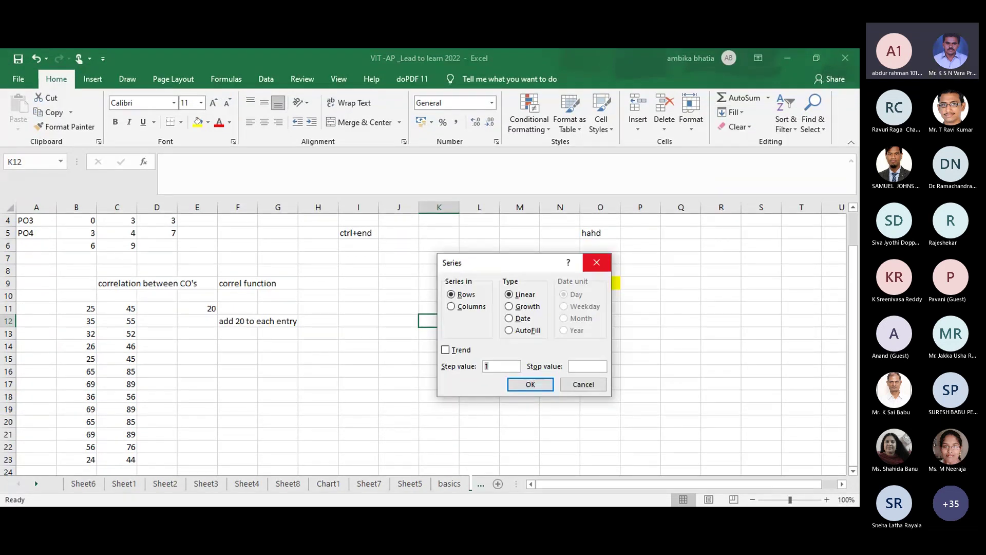
click(597, 262)
click(624, 329)
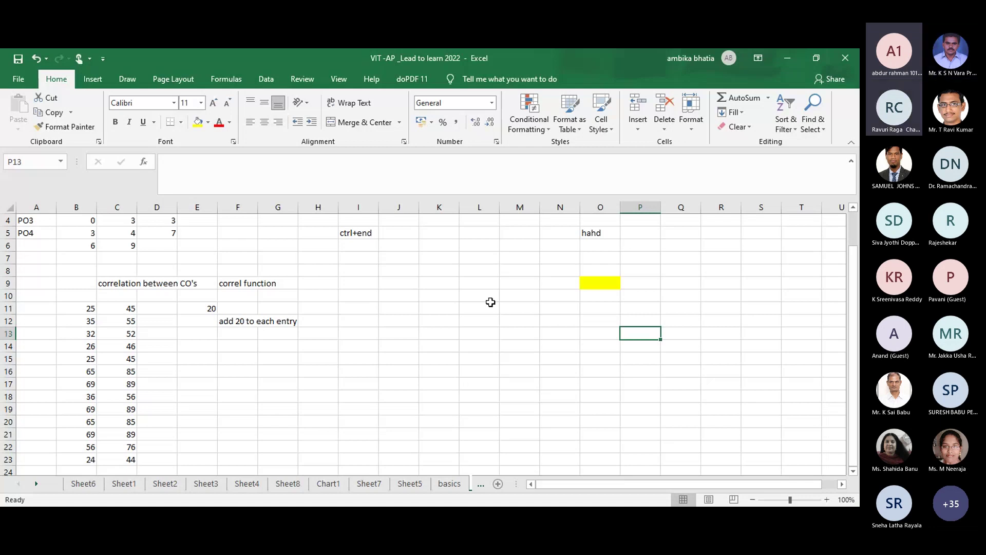
click(730, 113)
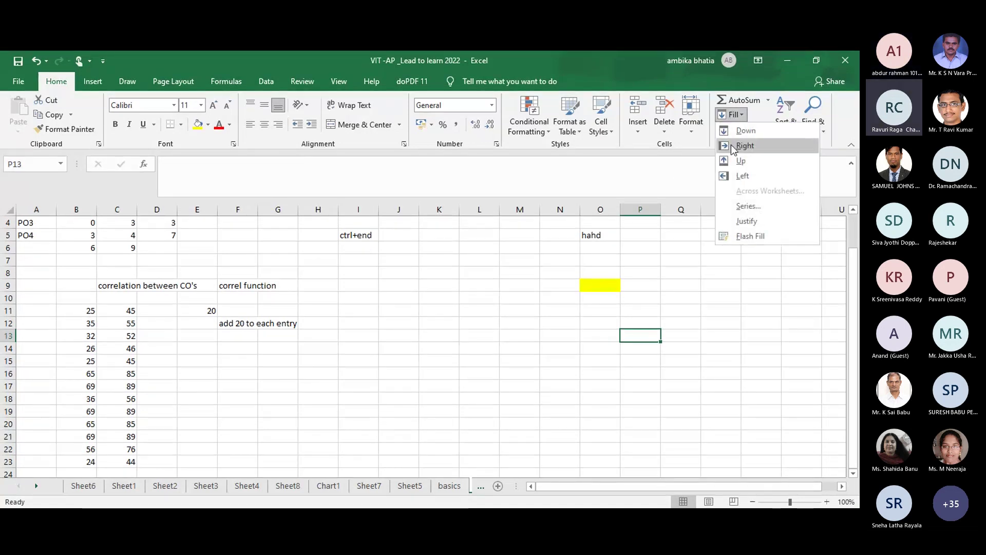
click(732, 237)
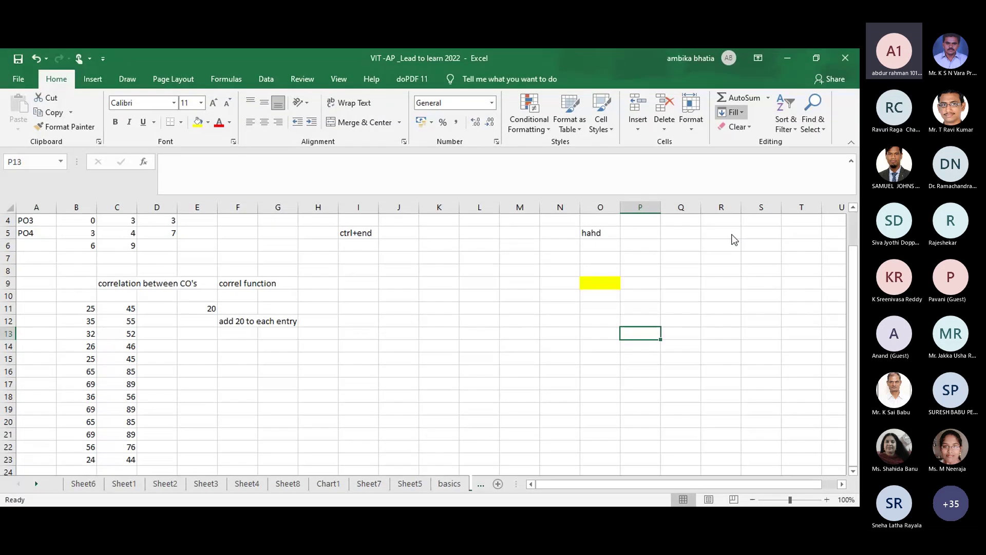
key(Return)
click(593, 270)
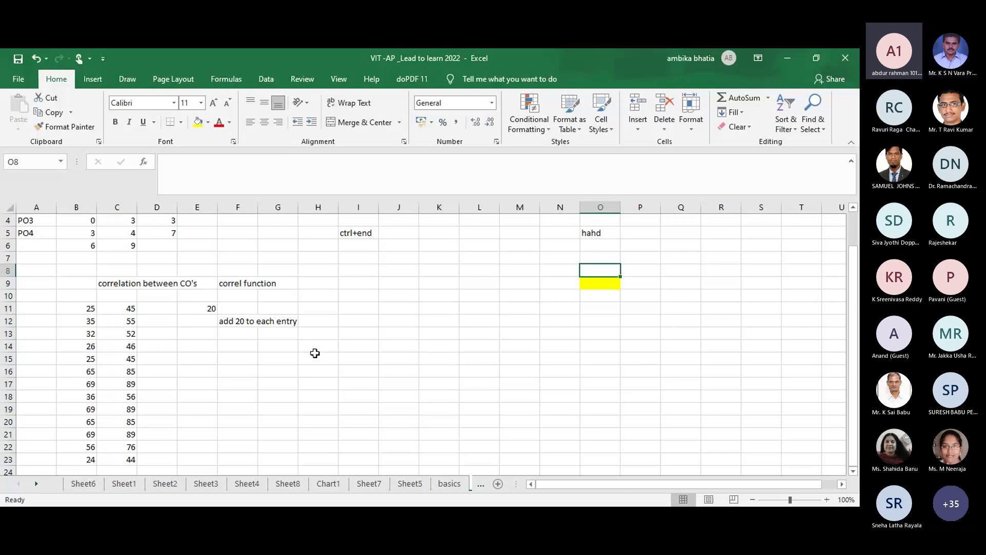
Step: Switch to the basics sheet and bring columns A and B into view
click(281, 306)
click(399, 310)
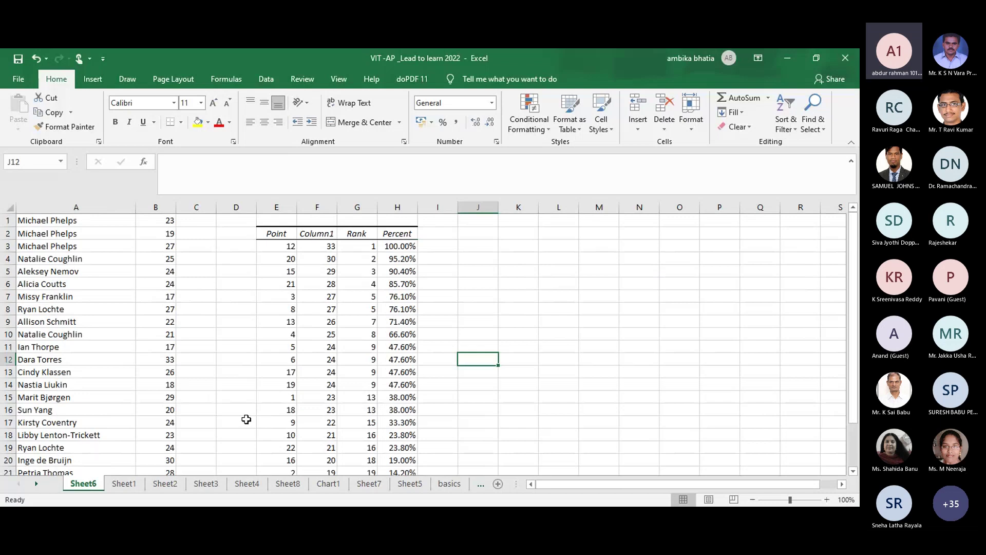
click(36, 483)
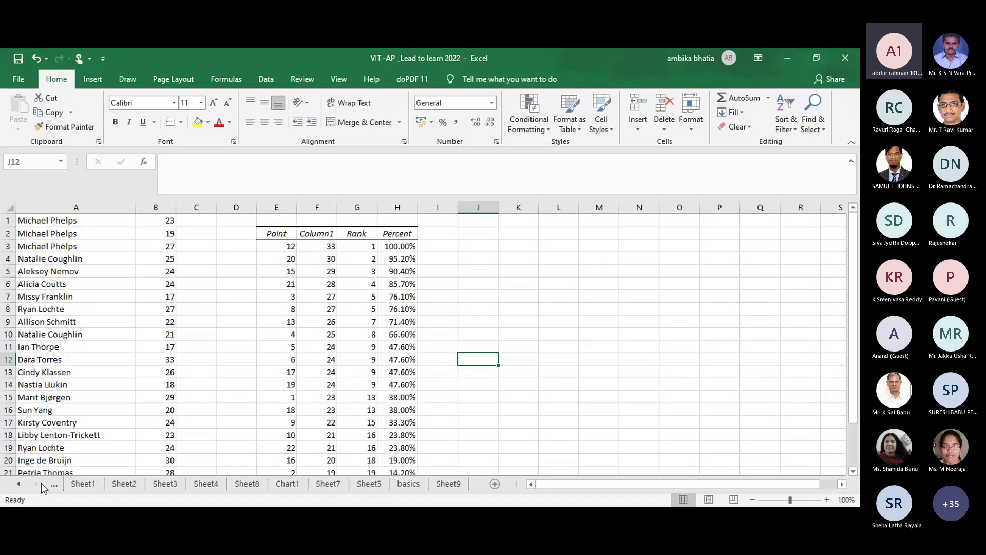
click(51, 484)
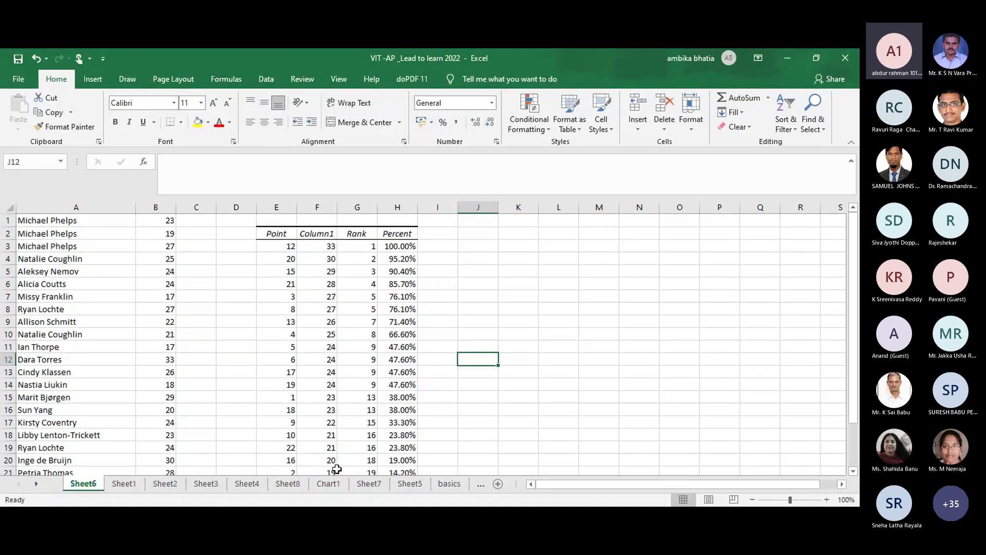
click(450, 484)
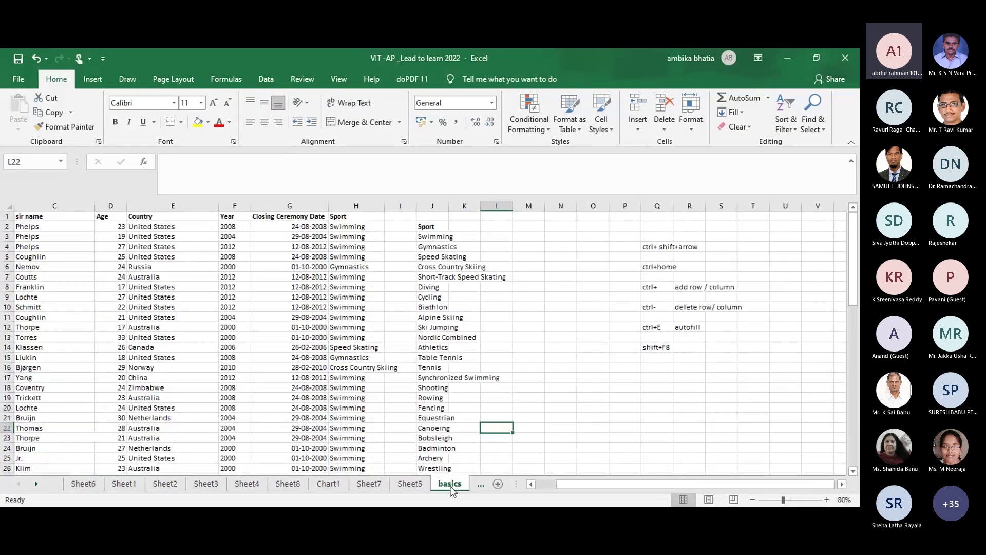
click(289, 226)
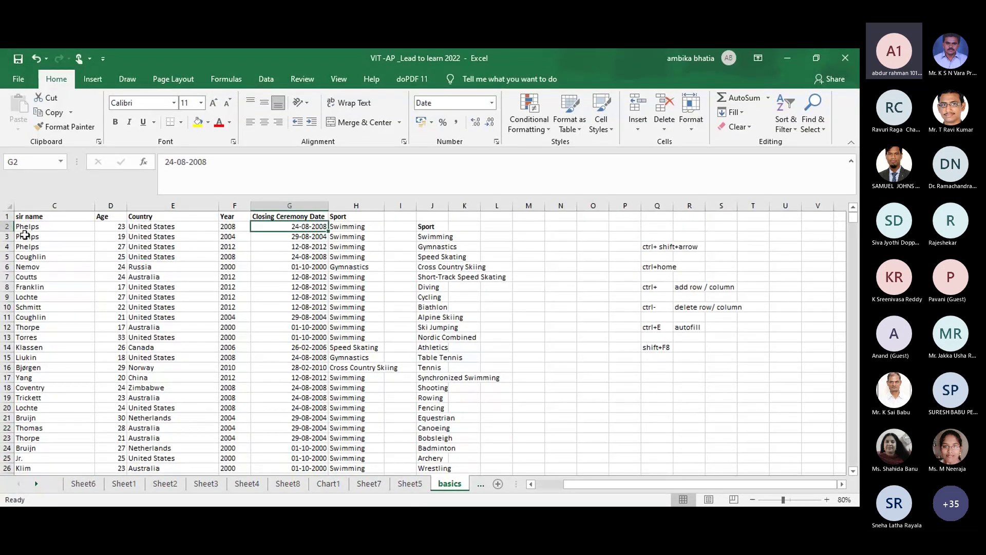
double_click(533, 487)
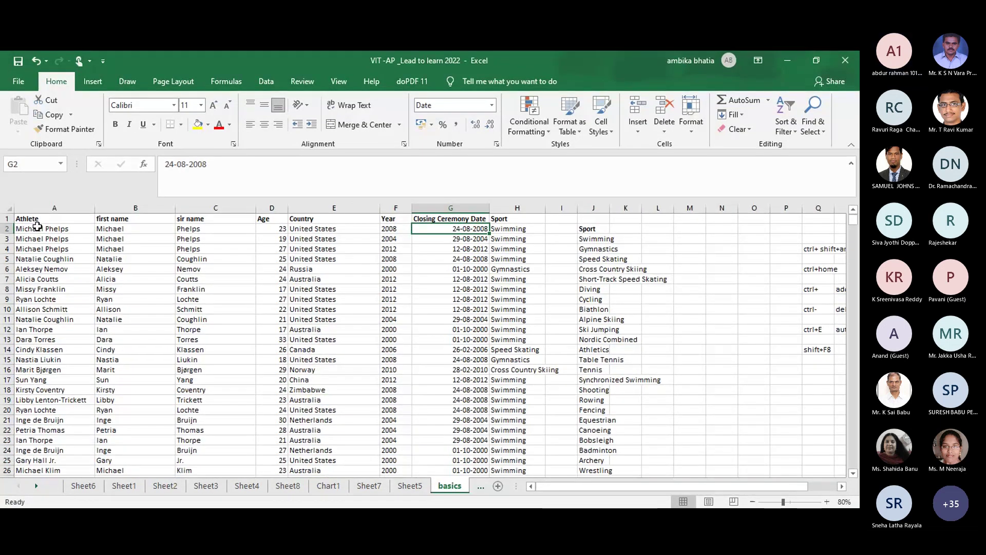
Step: Select the Athlete through Year data block from A1 and copy it
click(41, 222)
click(40, 216)
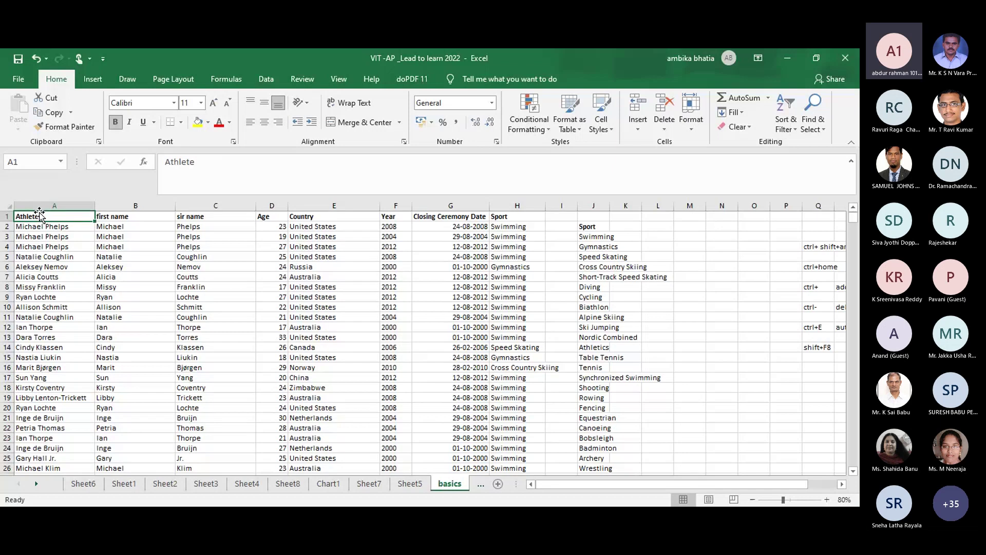
key(shift+Right)
key(shift+Right)
key(shift+Right)
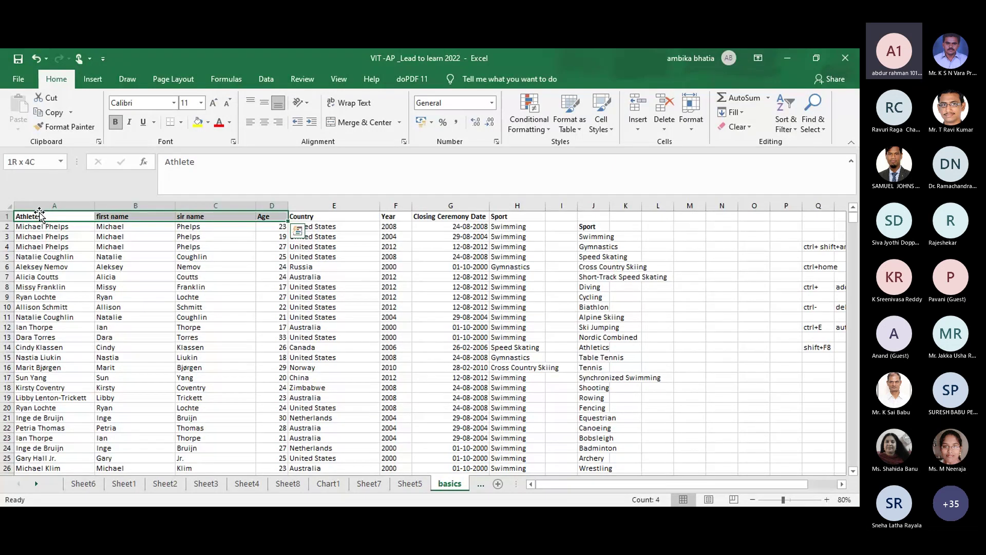
key(shift+Down)
key(shift+Down)
key(shift+Down)
key(shift+Down)
key(shift+Down)
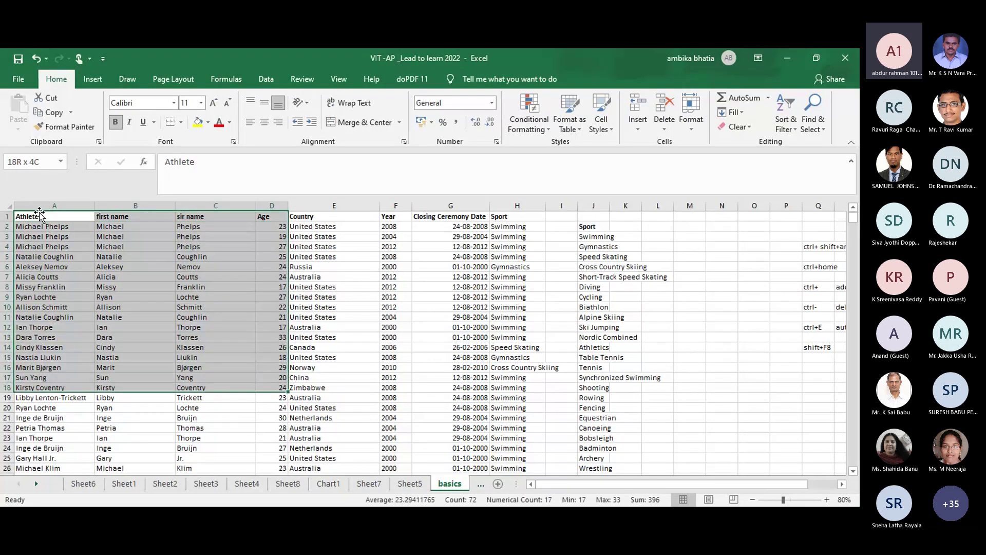
key(shift+Right)
key(shift+Right)
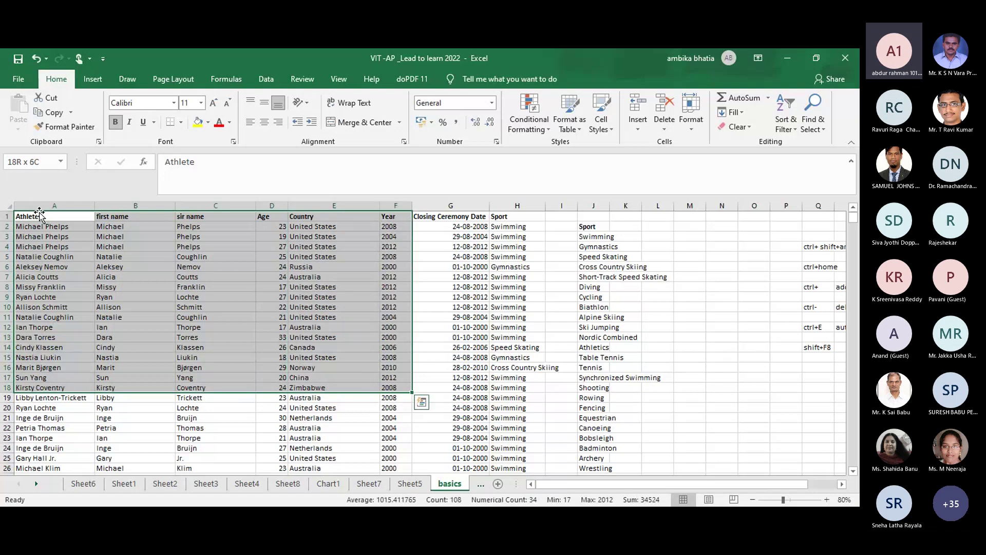
key(shift+Down)
key(shift+Down)
key(shift+Down)
key(shift+Down)
key(shift+Down)
key(shift+Down)
key(shift+Down)
key(shift+Down)
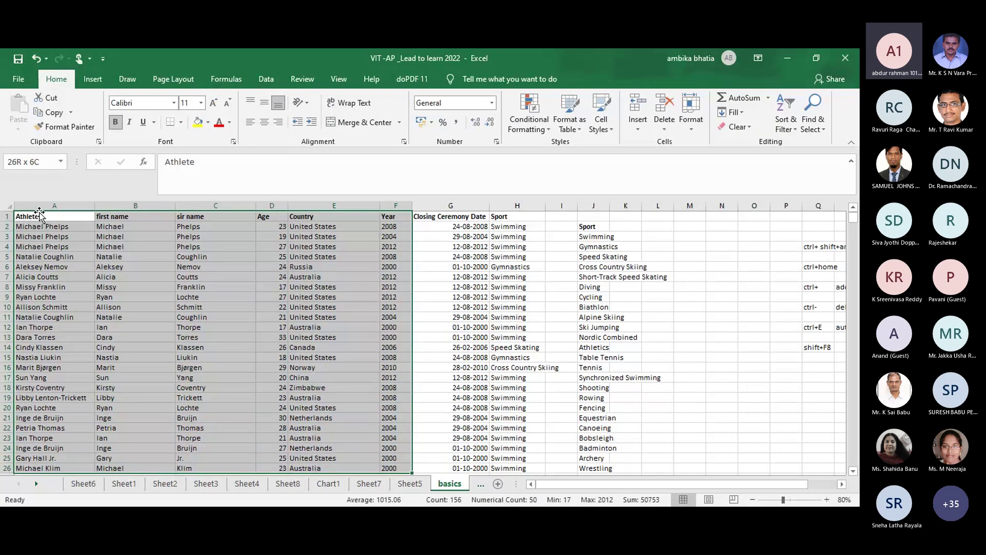
key(shift+Down)
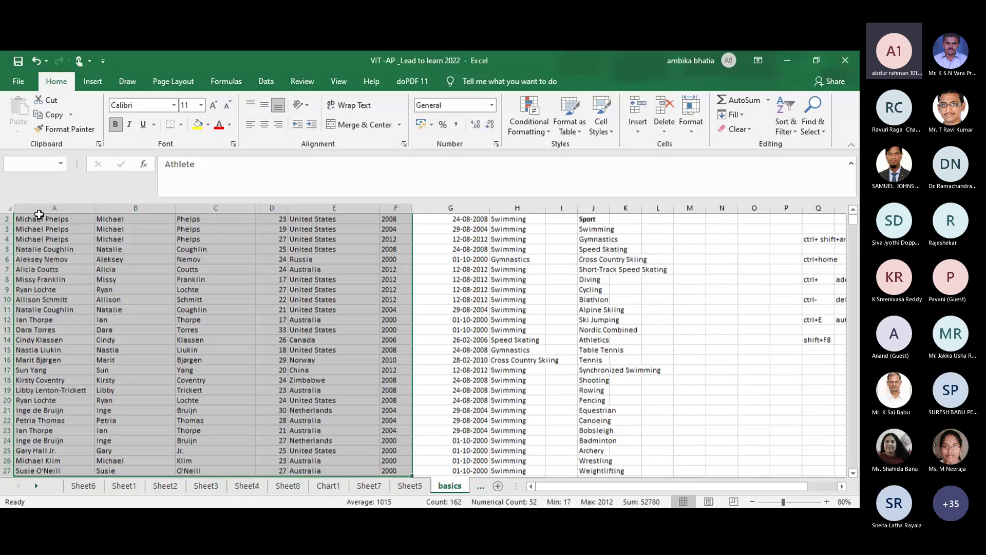
key(shift+Down)
key(shift+Down)
key(shift+Down)
key(ctrl+c)
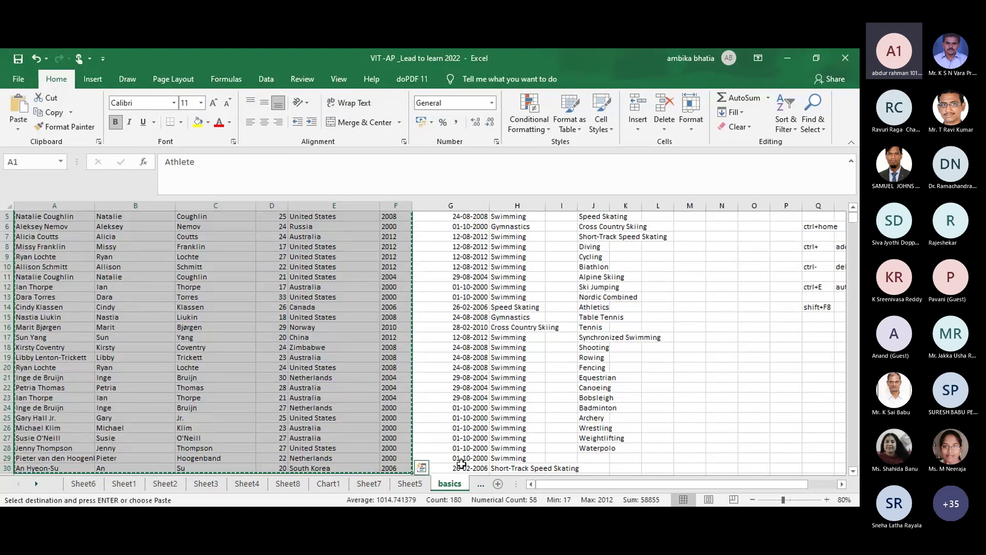
Step: Add a new blank sheet and paste the copied athlete data into it
click(498, 484)
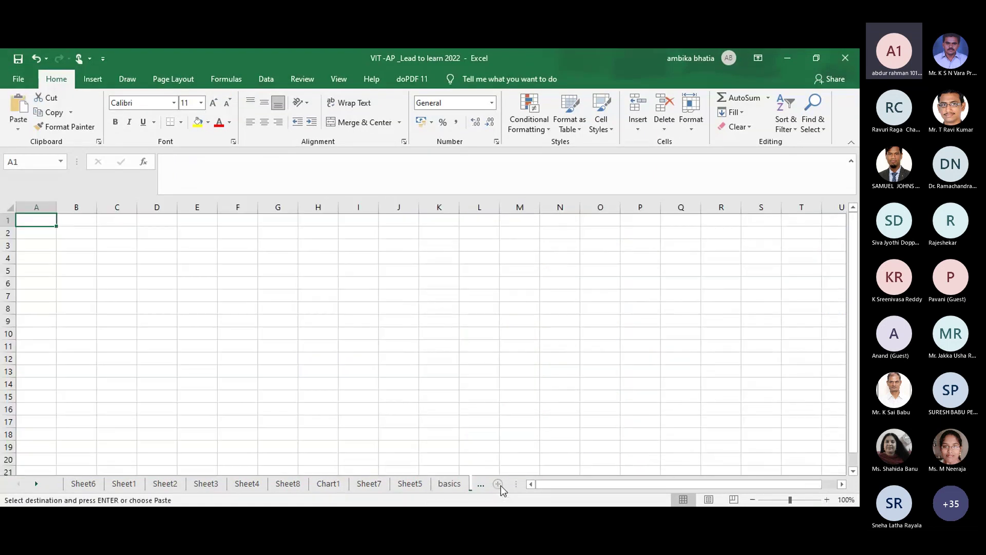
key(ctrl+v)
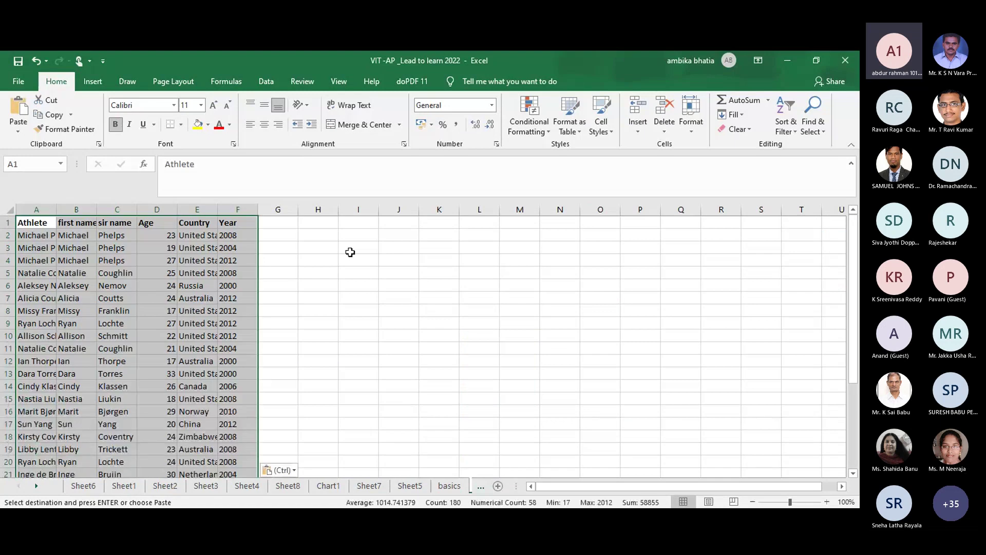
click(350, 253)
Step: Delete the first name and sir name columns, then widen the Athlete, Age and Country columns
click(72, 209)
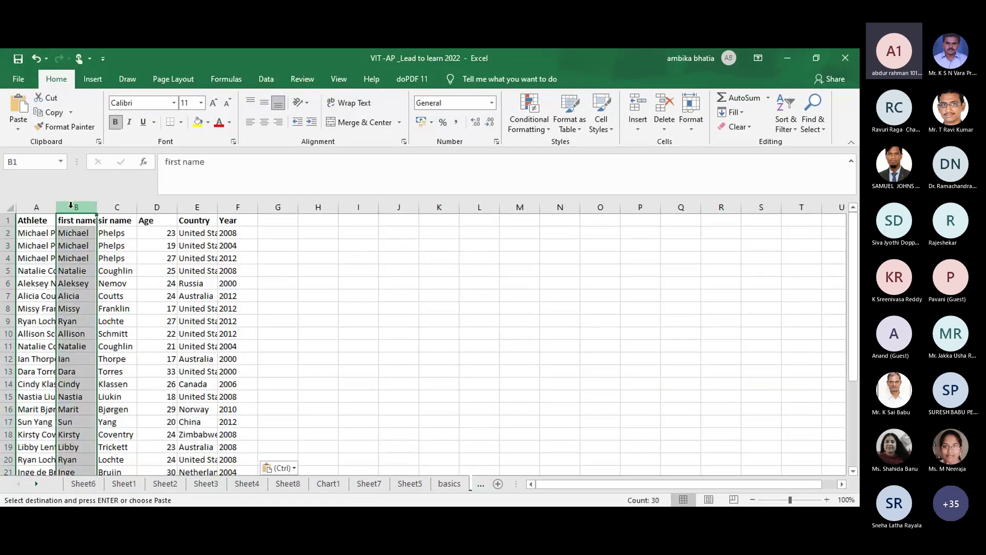
key(shift+Right)
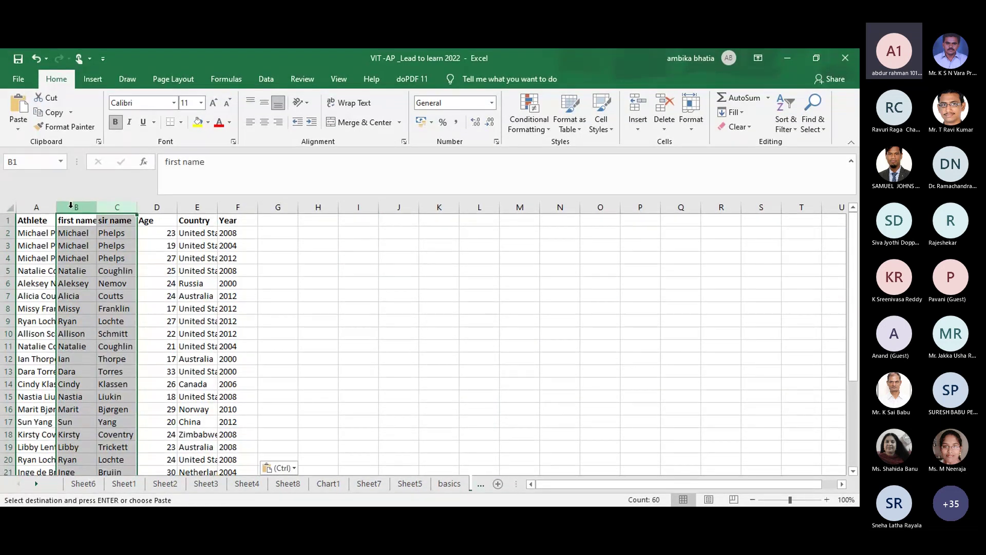
key(ctrl+minus)
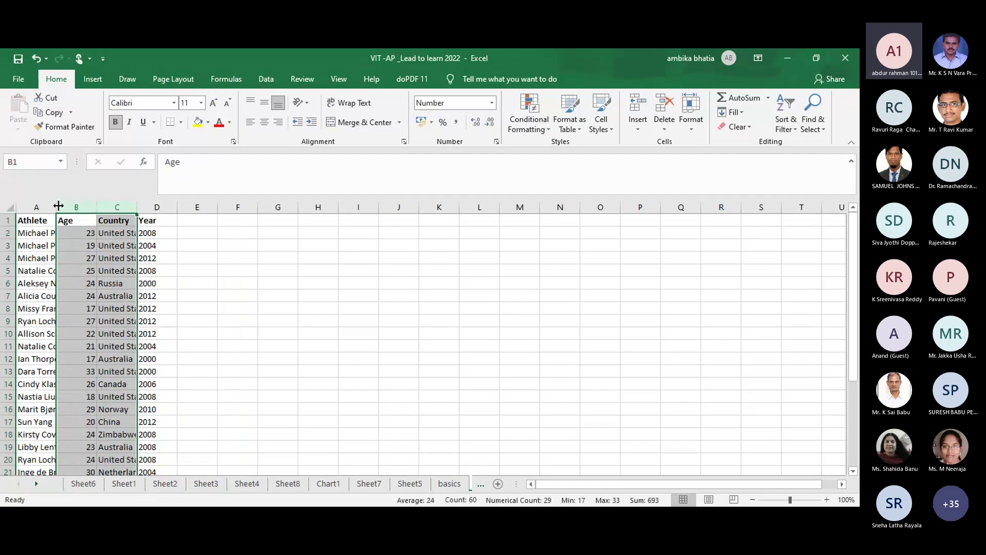
drag(58, 206, 146, 206)
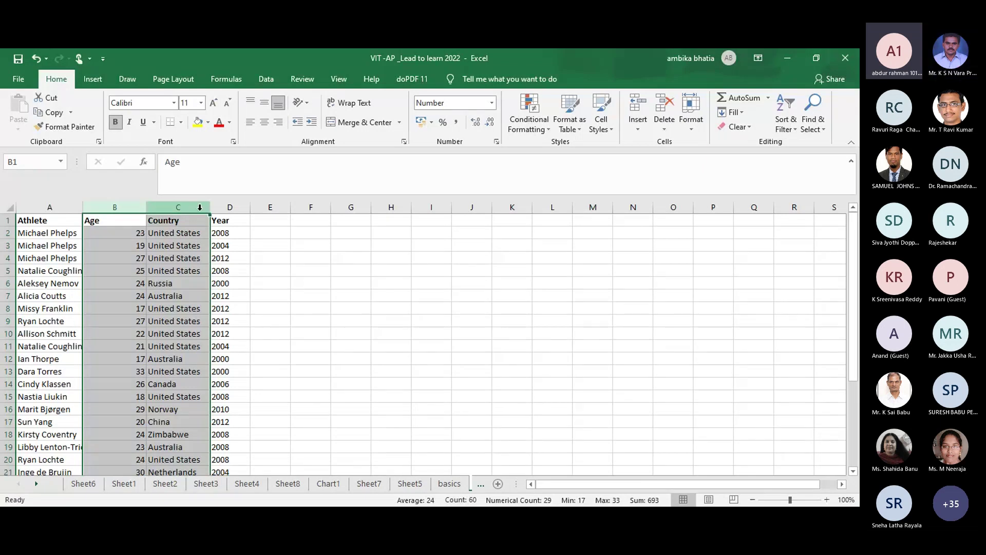
drag(210, 206, 265, 207)
click(405, 343)
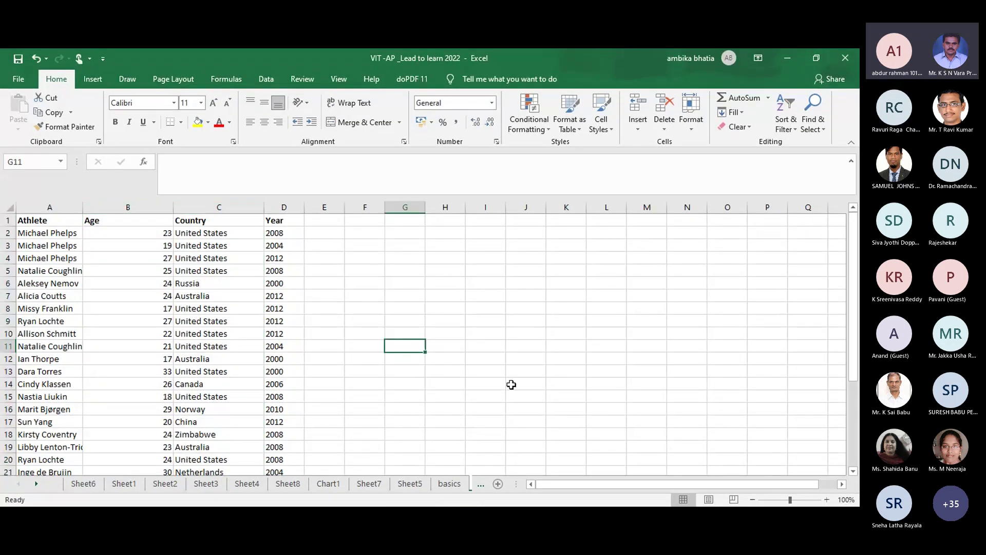
Step: Zoom to 80%, widen column A for full names, and start typing 'ctrl+shift+l' in H6
click(753, 500)
click(753, 500)
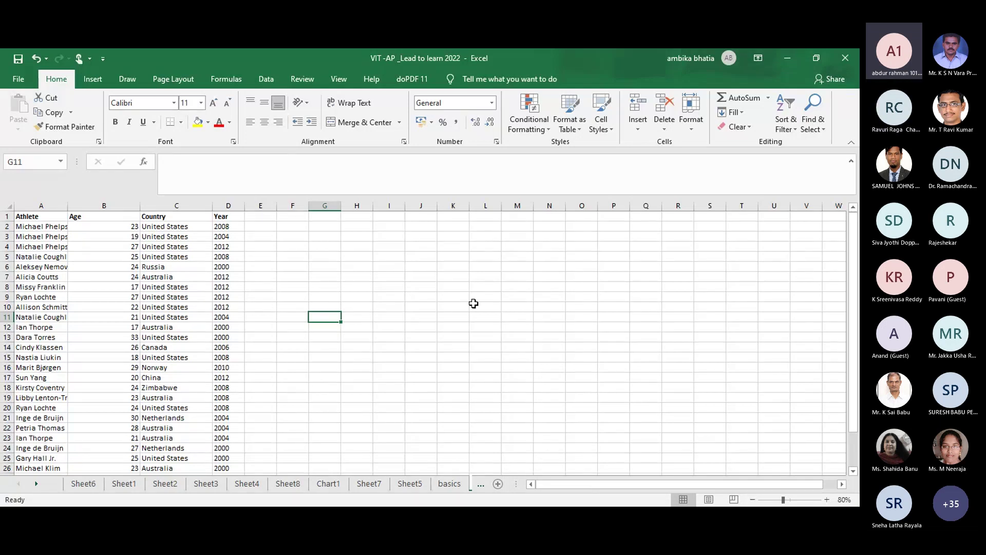
click(474, 305)
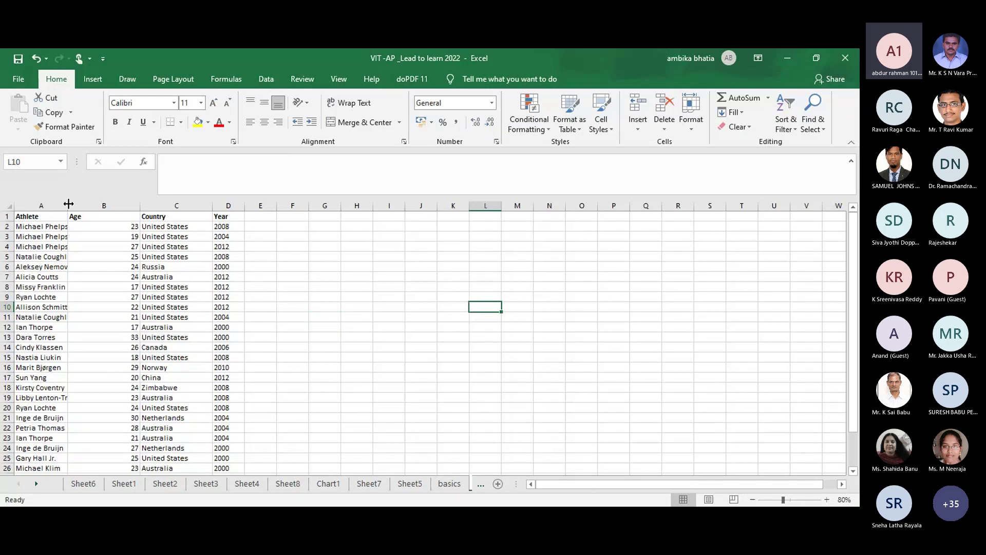
drag(69, 204, 87, 205)
click(384, 263)
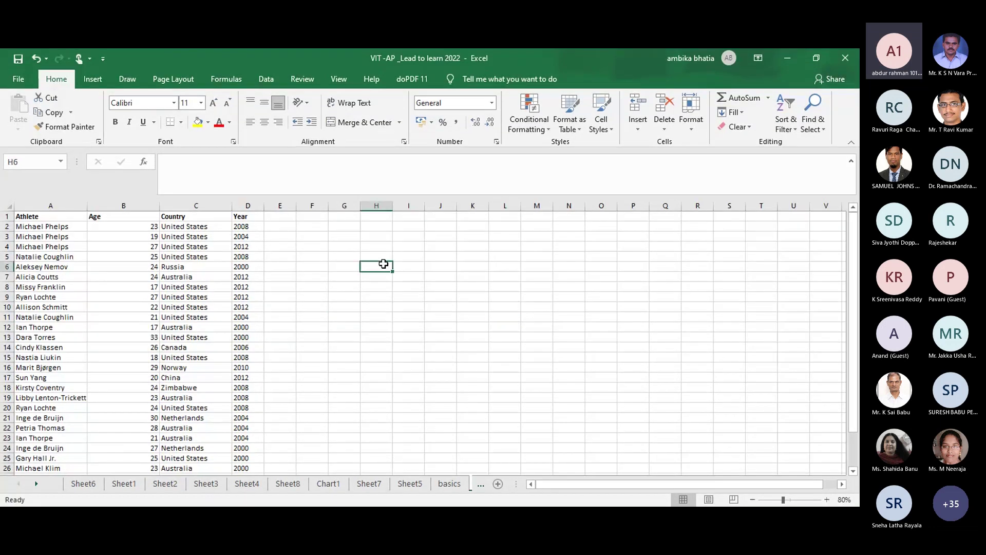
text(ctrl+)
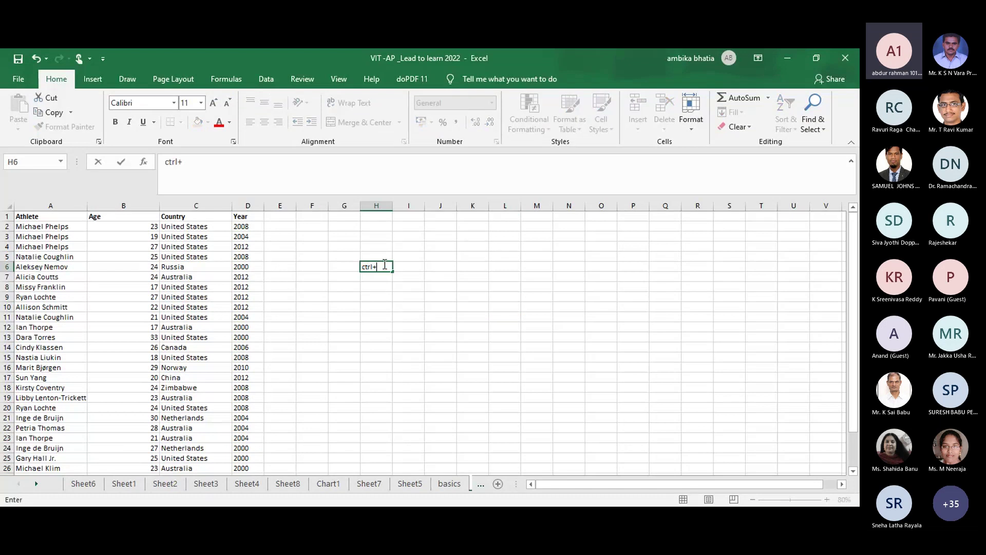
text(shift+l)
Step: Finish the H6 reminder note as 'ctrl+shift+L'
key(BackSpace)
key(Return)
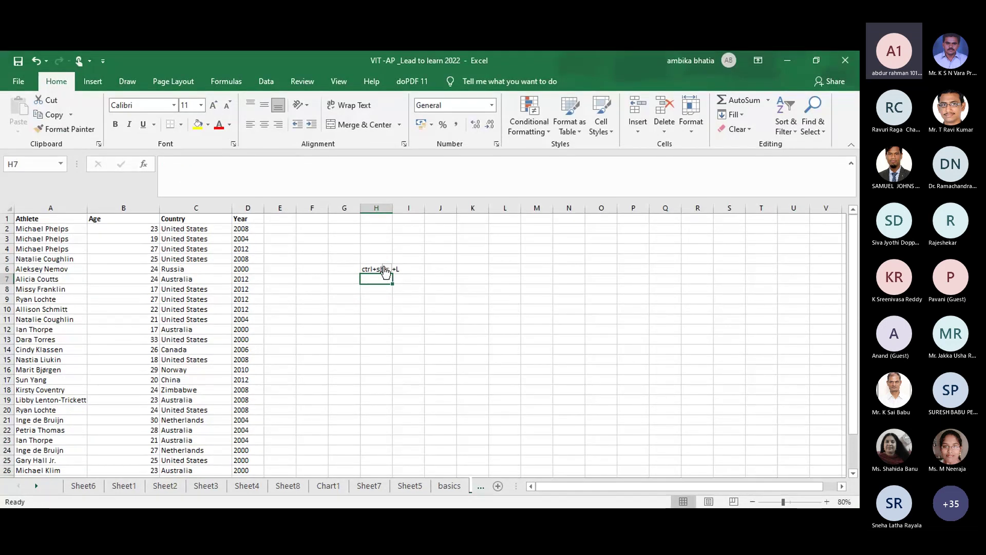
click(248, 288)
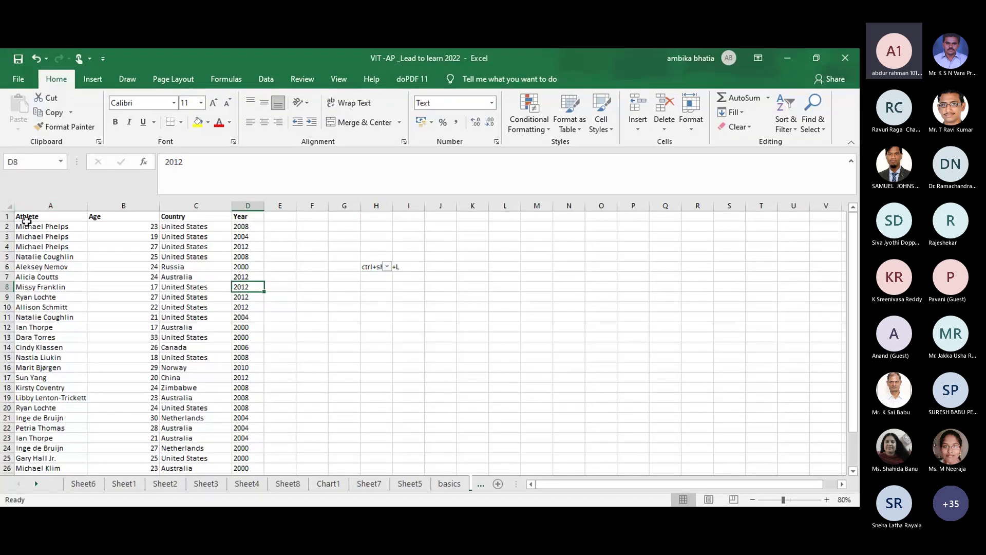
Step: Select the Athlete–Year table and turn on AutoFilter with Ctrl+Shift+L
click(26, 225)
click(26, 216)
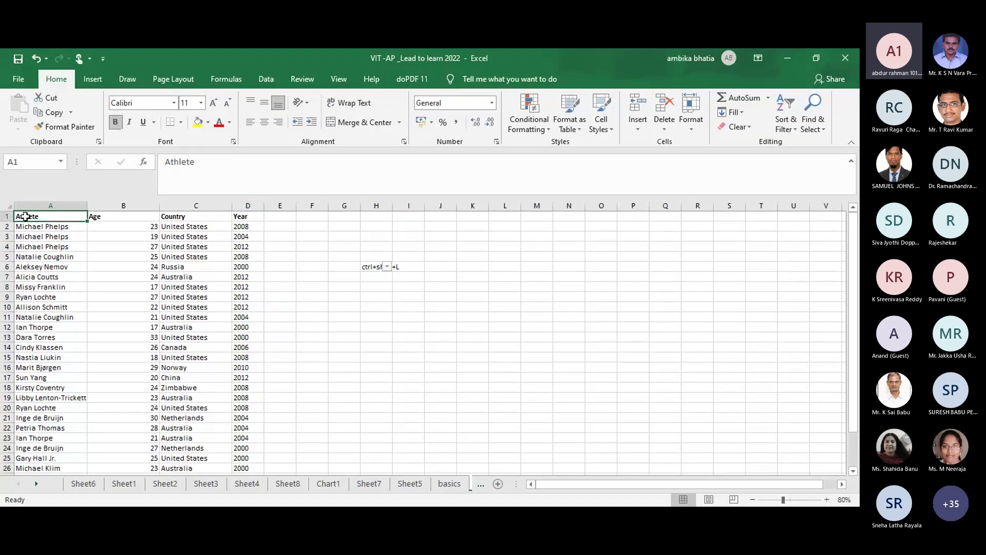
key(ctrl+shift+Right)
key(shift+Down)
key(shift+Down)
key(shift+Down)
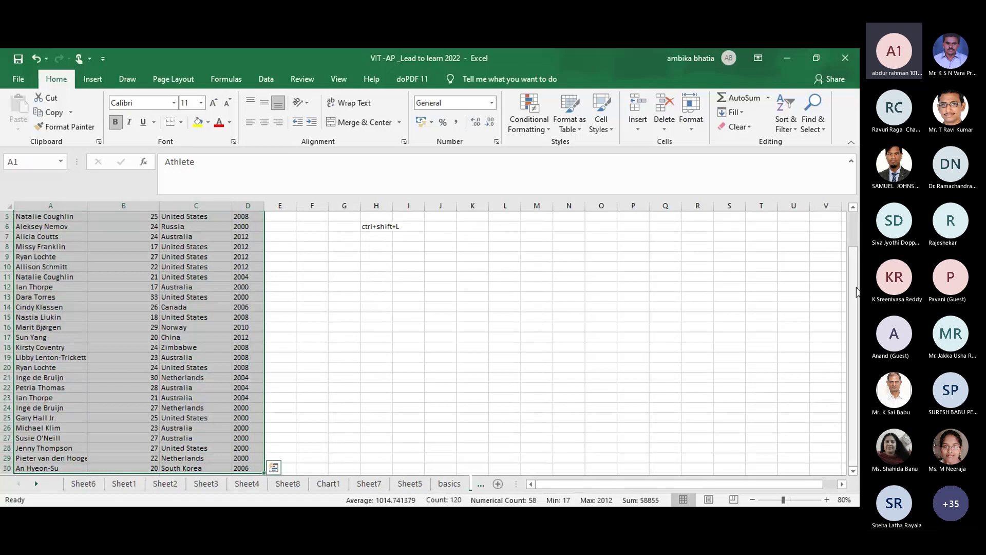
drag(856, 292, 853, 231)
click(123, 287)
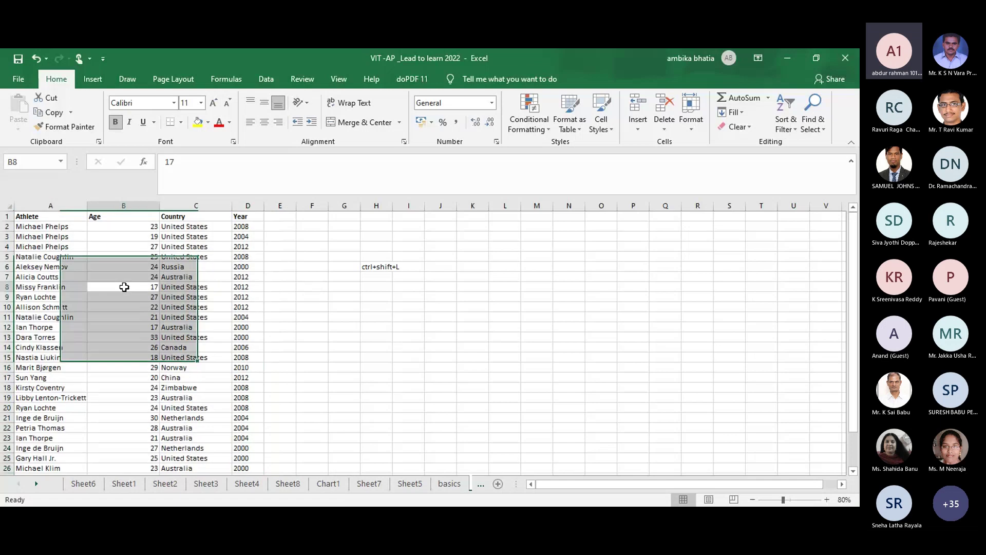
key(ctrl+shift+l)
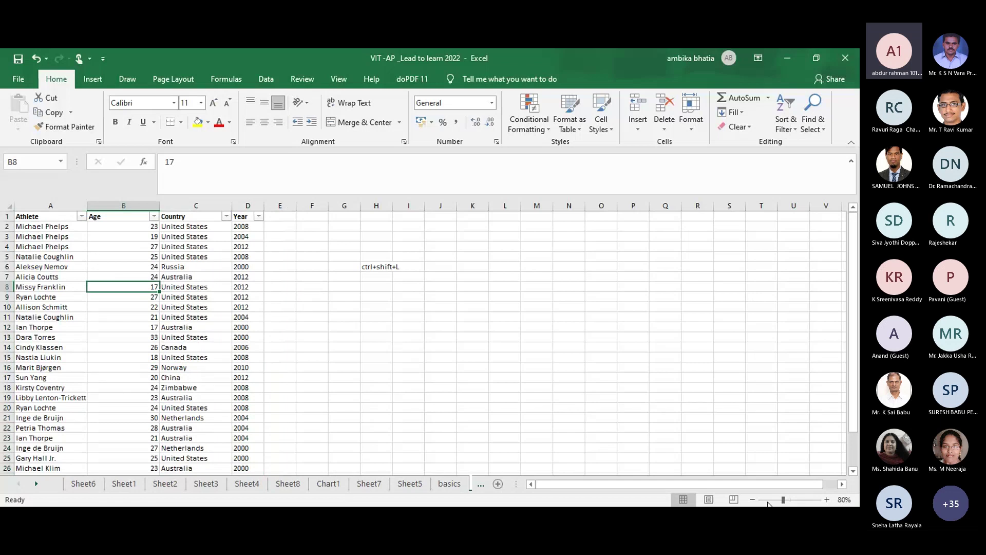
Step: Zoom the athlete sheet in to 110%
click(826, 500)
click(825, 500)
click(827, 500)
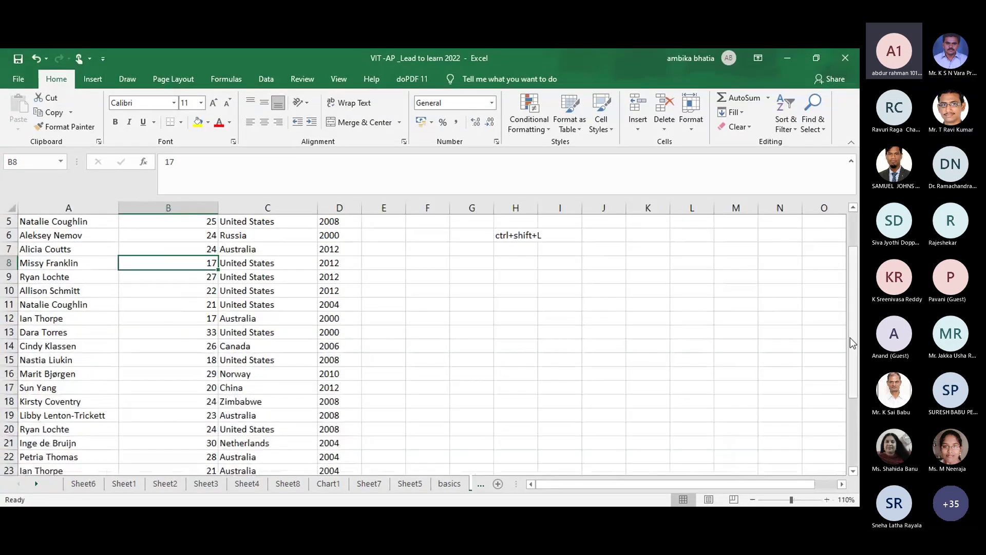
drag(853, 342, 853, 310)
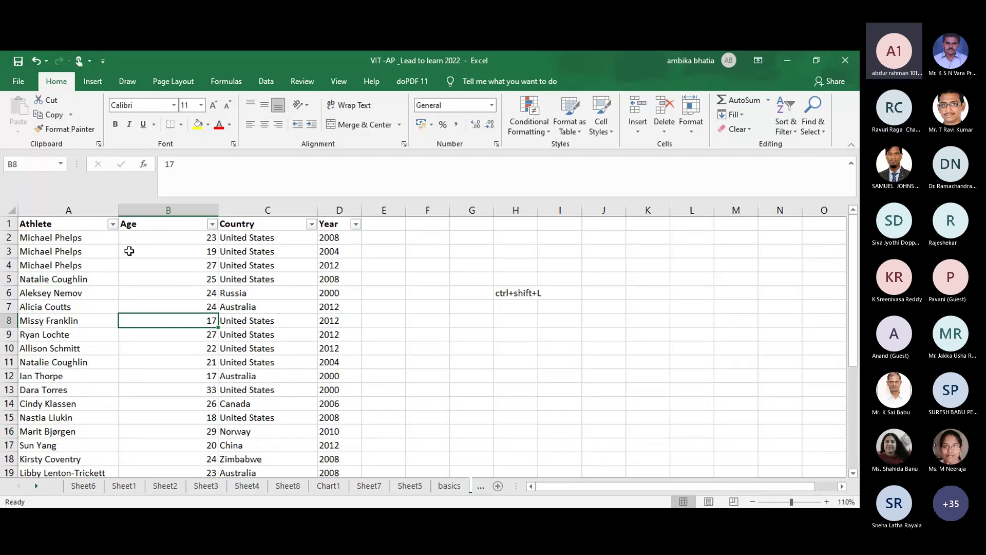
Step: Toggle AutoFilter repeatedly with Ctrl+Shift+L, dismissing the range warning from an empty cell
click(429, 294)
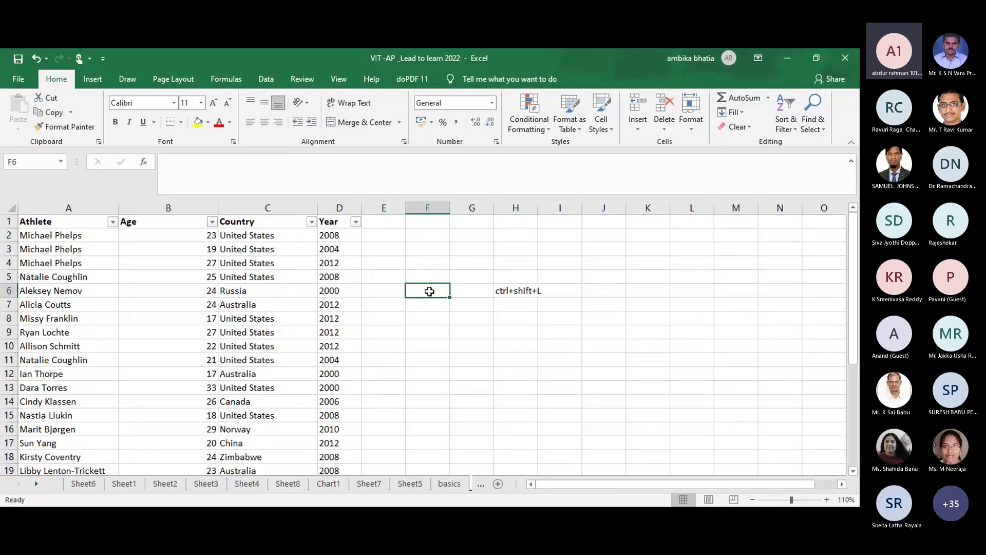
key(ctrl+shift+l)
key(ctrl+shift+l)
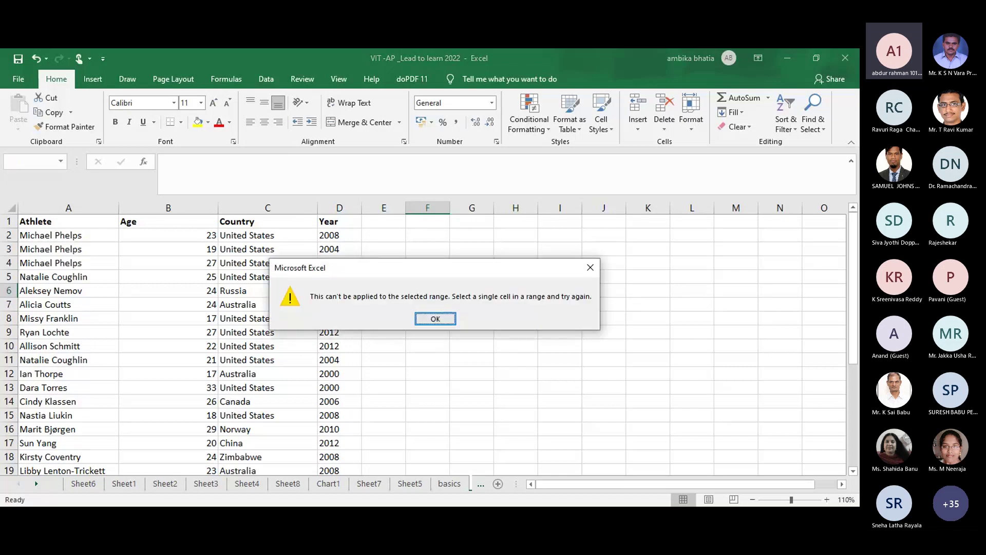
click(426, 316)
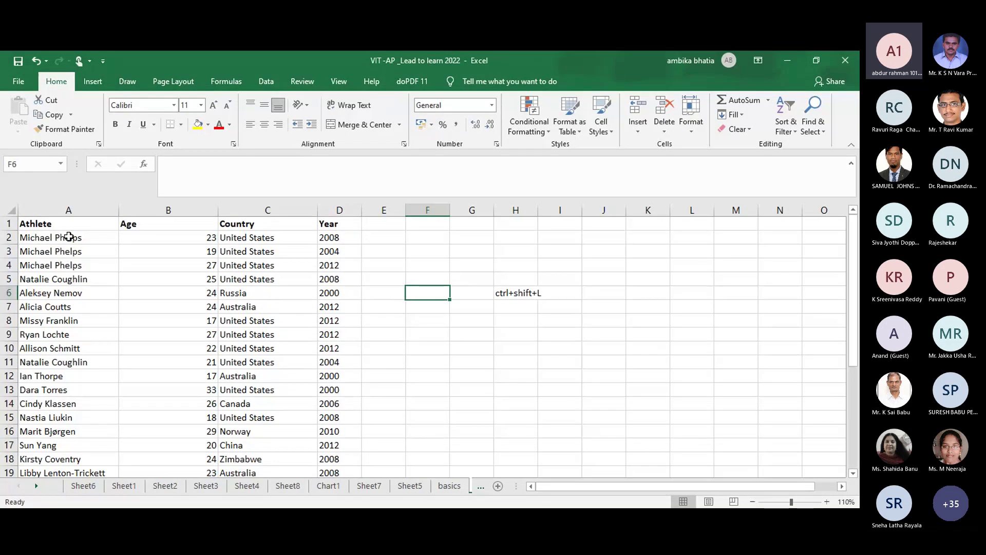
click(69, 237)
key(ctrl+shift+l)
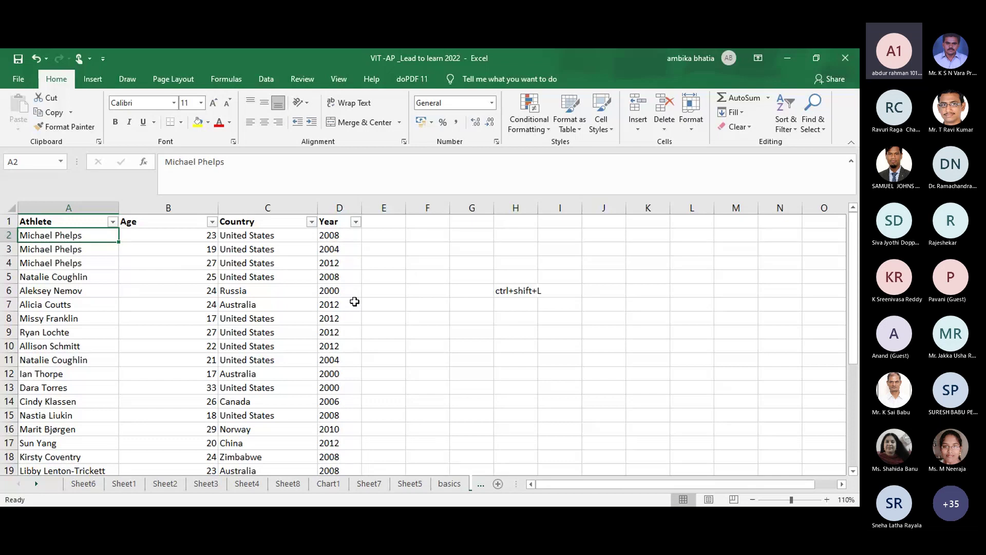
click(340, 291)
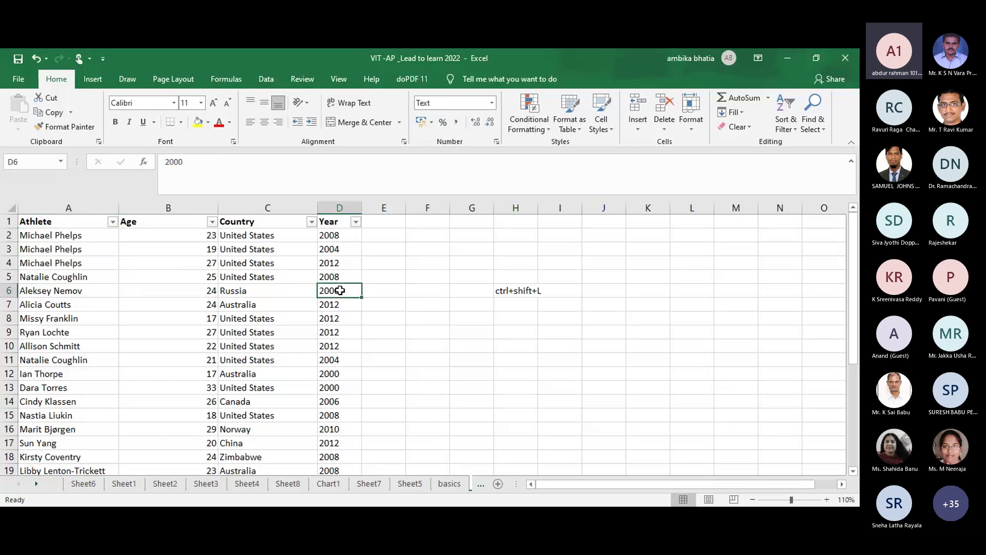
key(ctrl+shift+l)
click(149, 297)
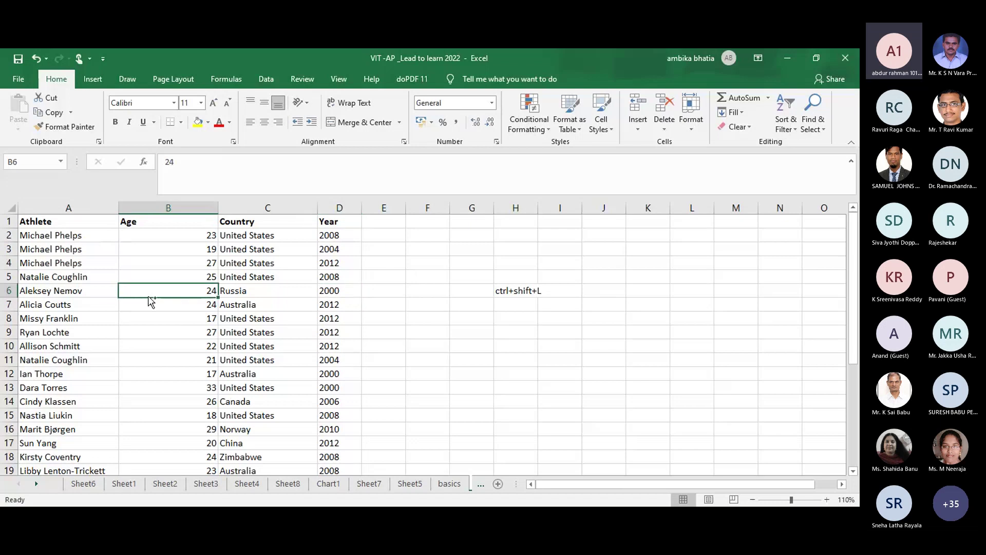
key(ctrl+shift+l)
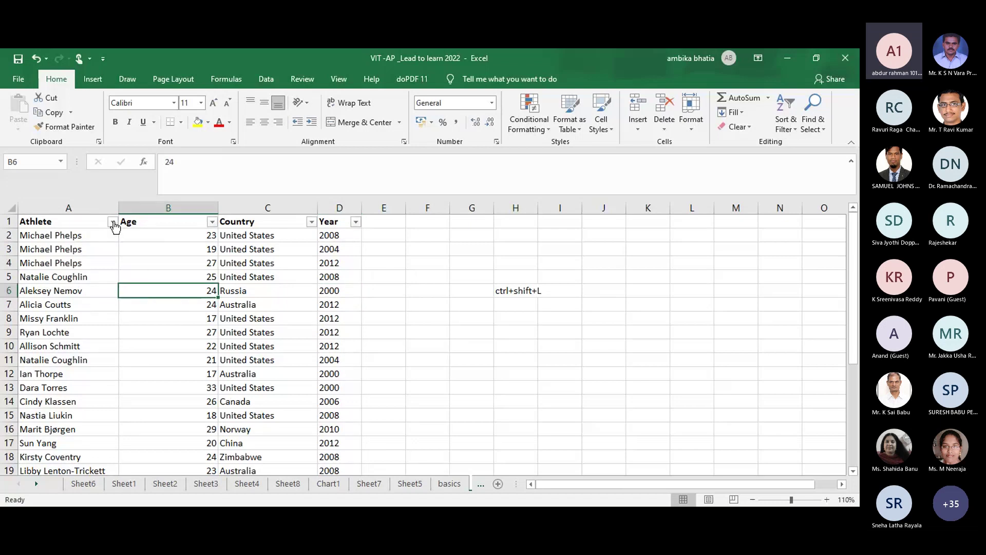
Step: Sort the athlete rows by Age youngest-first, then re-sort them oldest-first
click(113, 222)
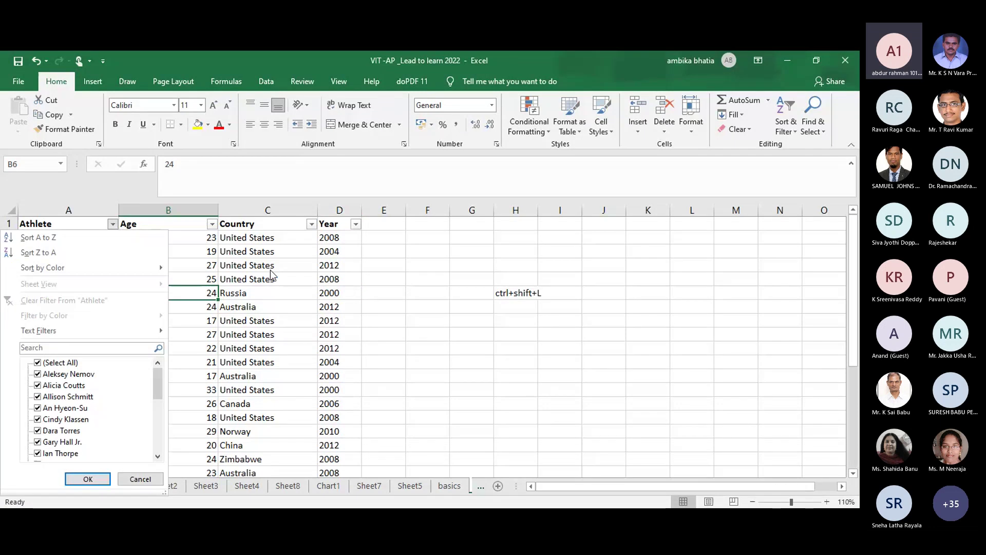
click(212, 225)
click(212, 225)
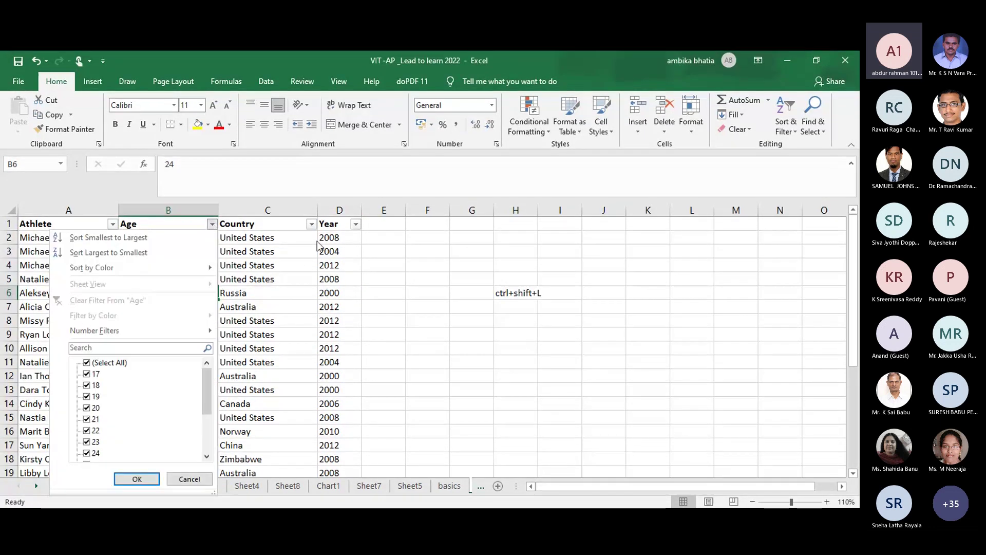
click(212, 225)
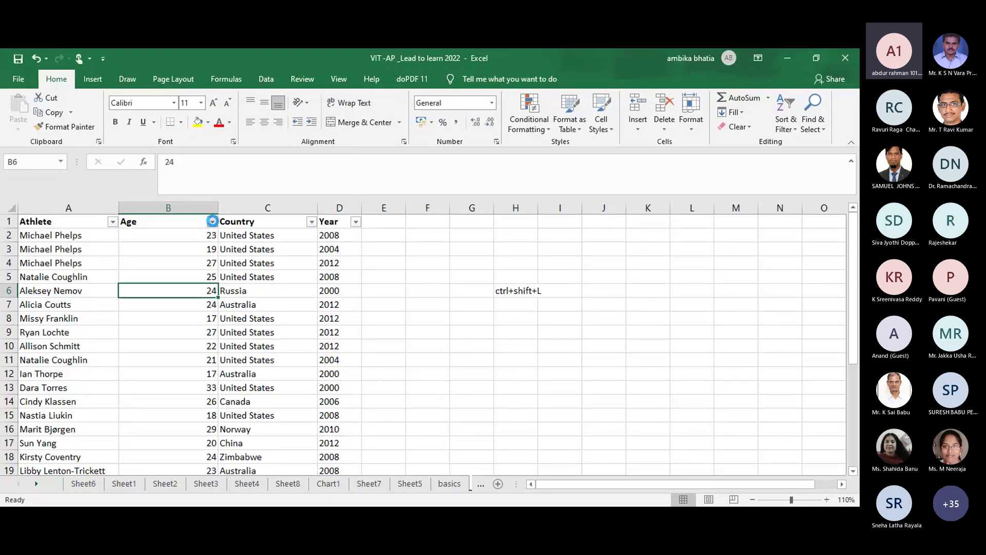
click(212, 222)
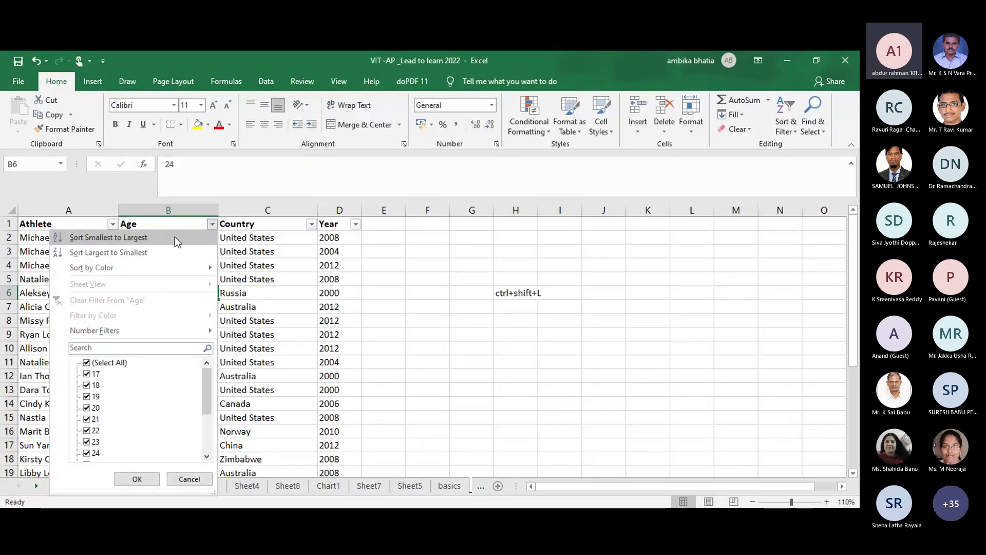
click(175, 237)
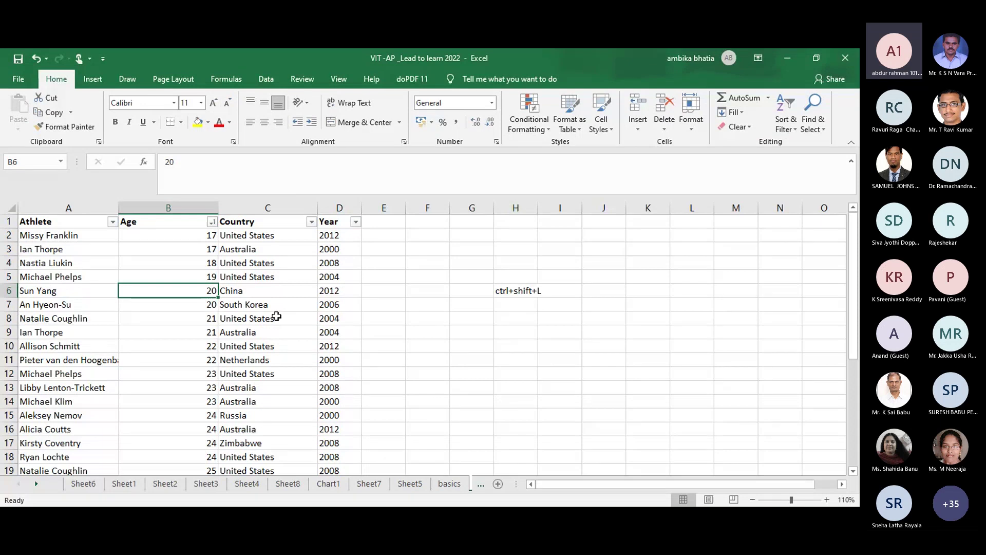
click(212, 221)
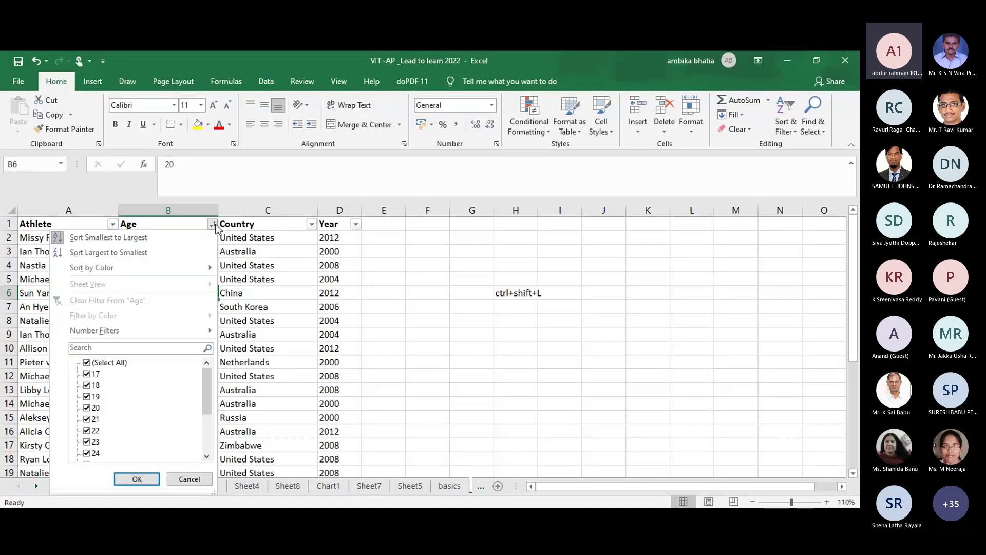
click(153, 252)
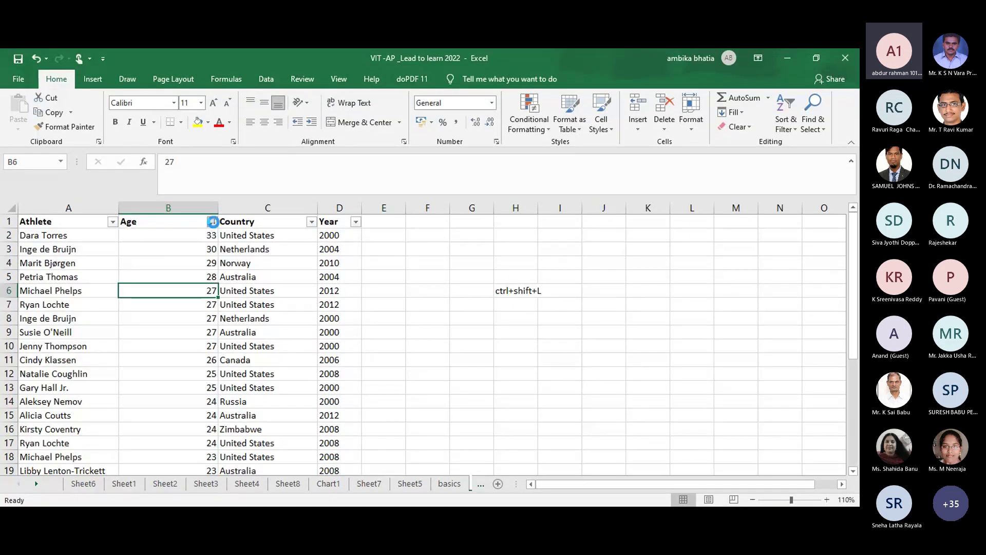
Step: Filter the table to athletes aged 20 only, then restore all ages
click(212, 221)
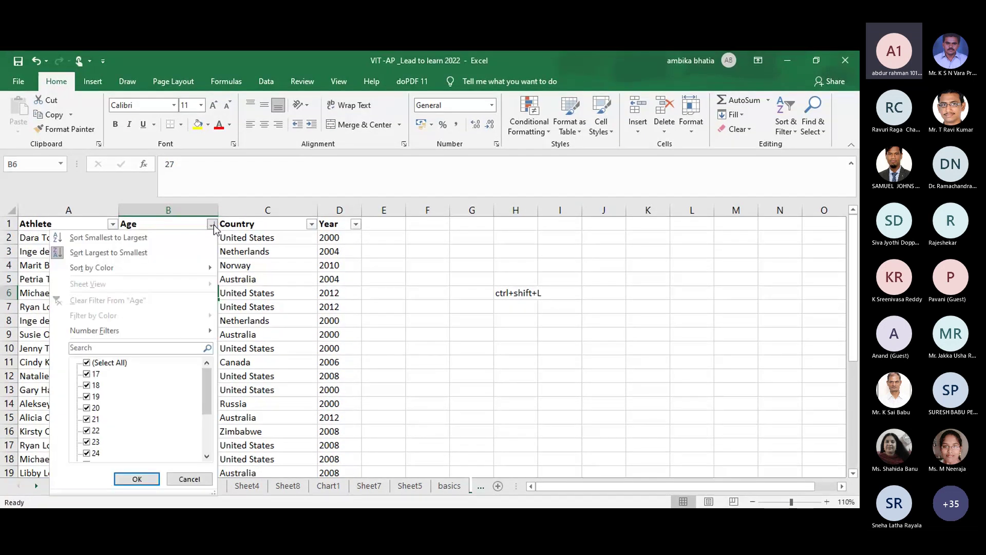
click(86, 363)
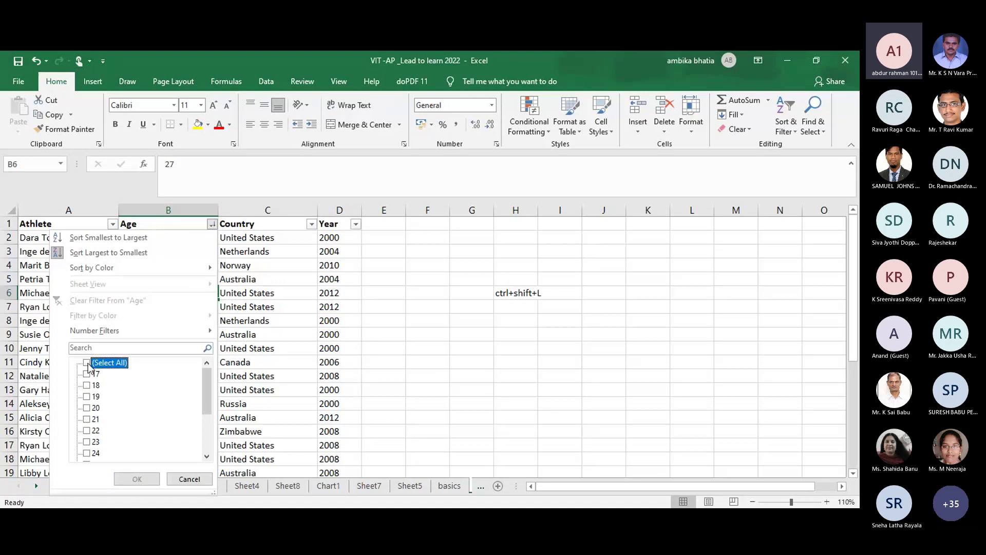
click(94, 408)
click(156, 480)
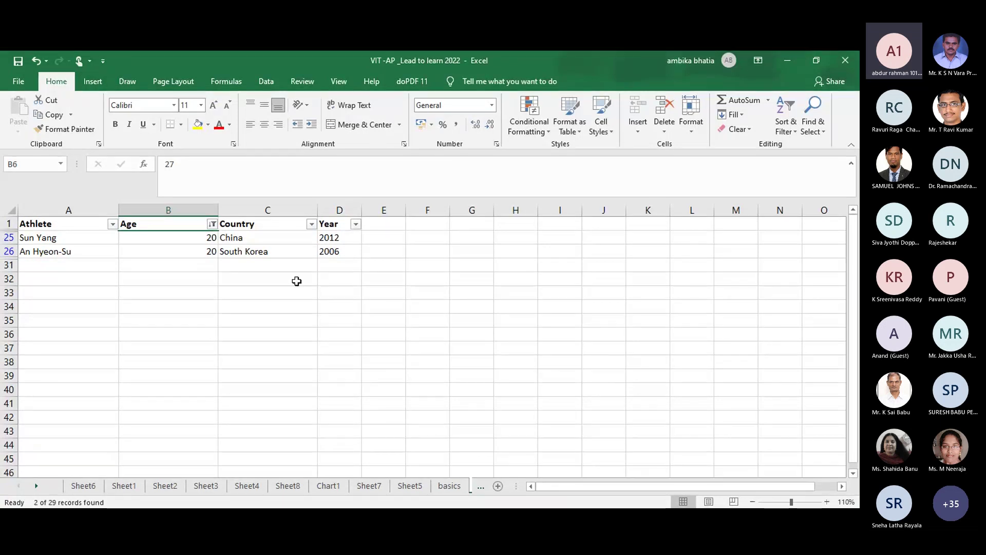
click(212, 222)
click(87, 363)
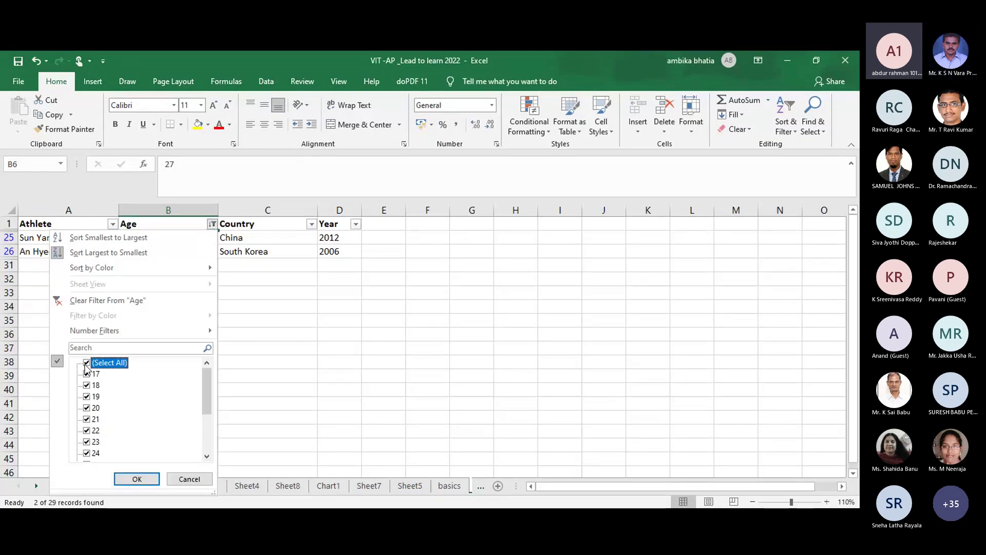
click(136, 479)
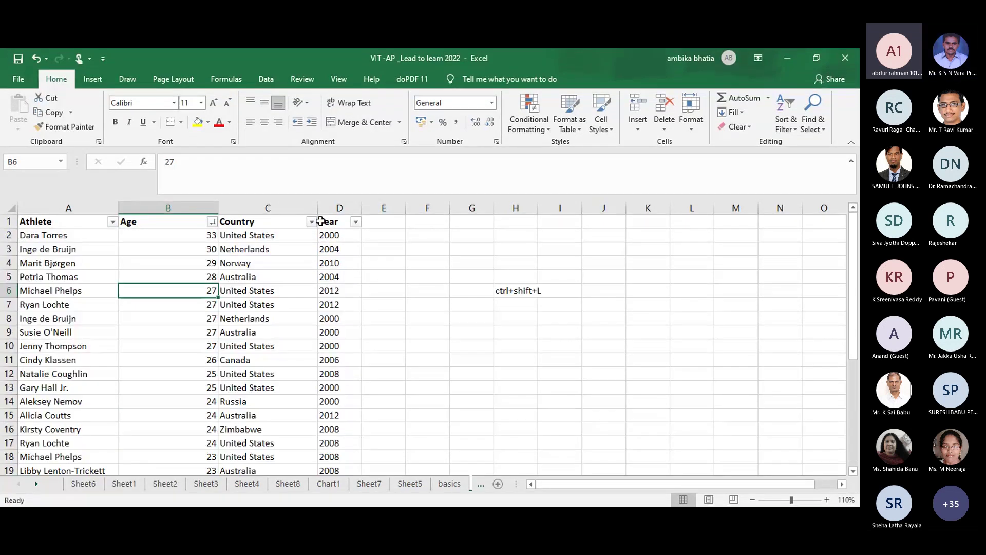
Step: Filter out Canada, China, Russia, United States and Zimbabwe in the Country column
click(313, 223)
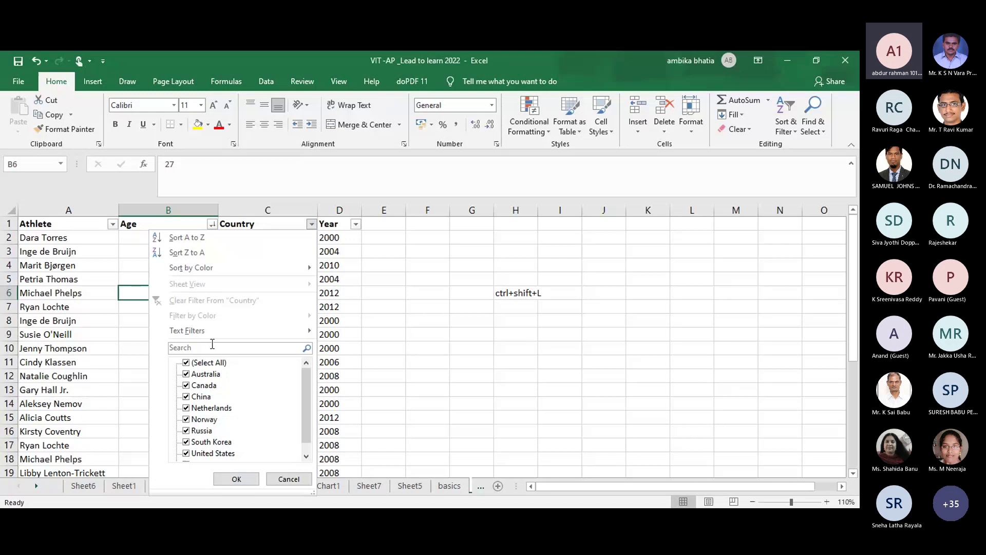
click(187, 397)
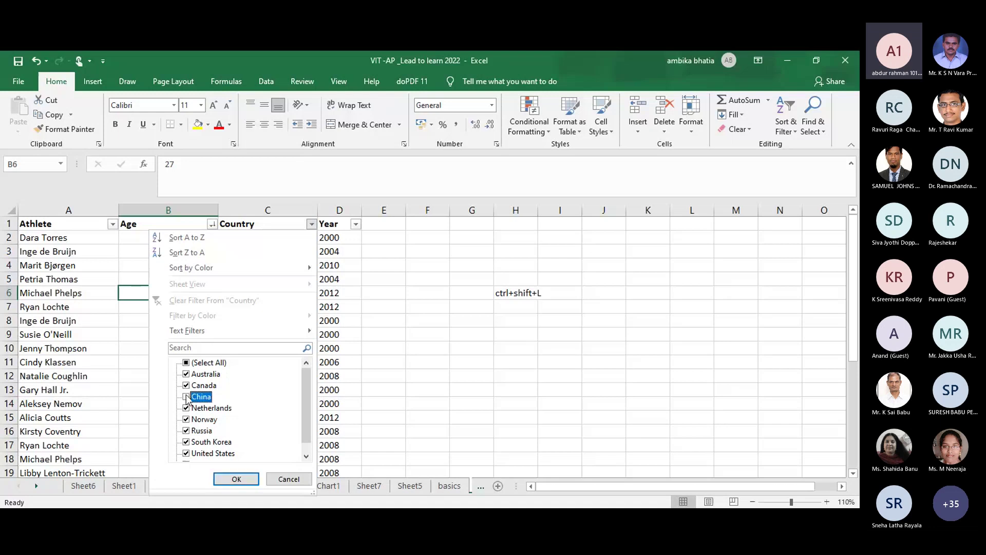
click(189, 363)
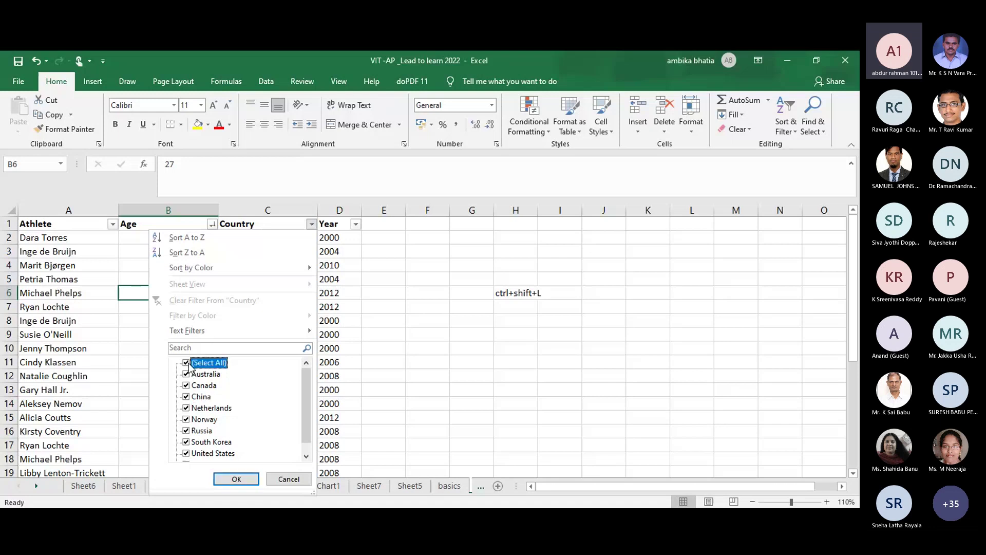
click(187, 386)
click(187, 398)
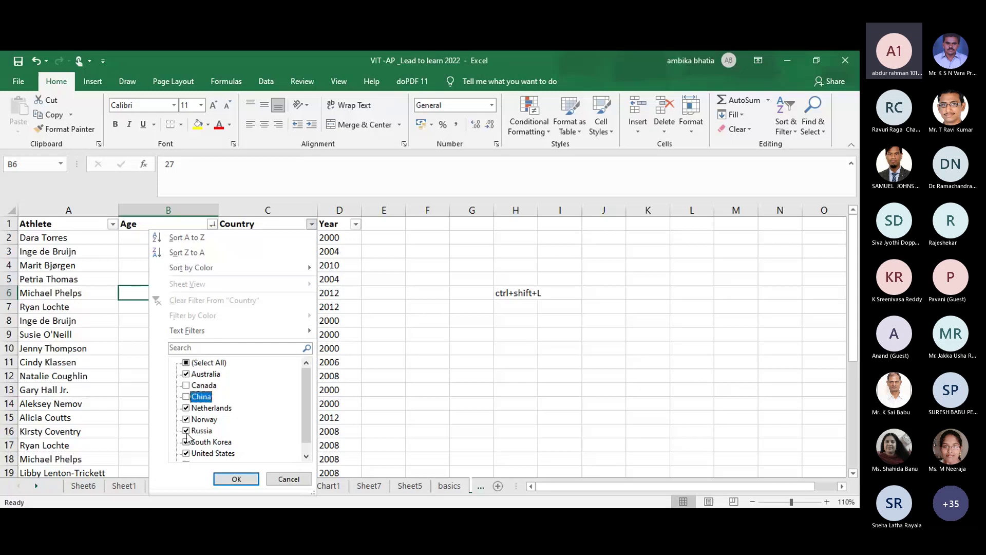
click(187, 431)
click(187, 454)
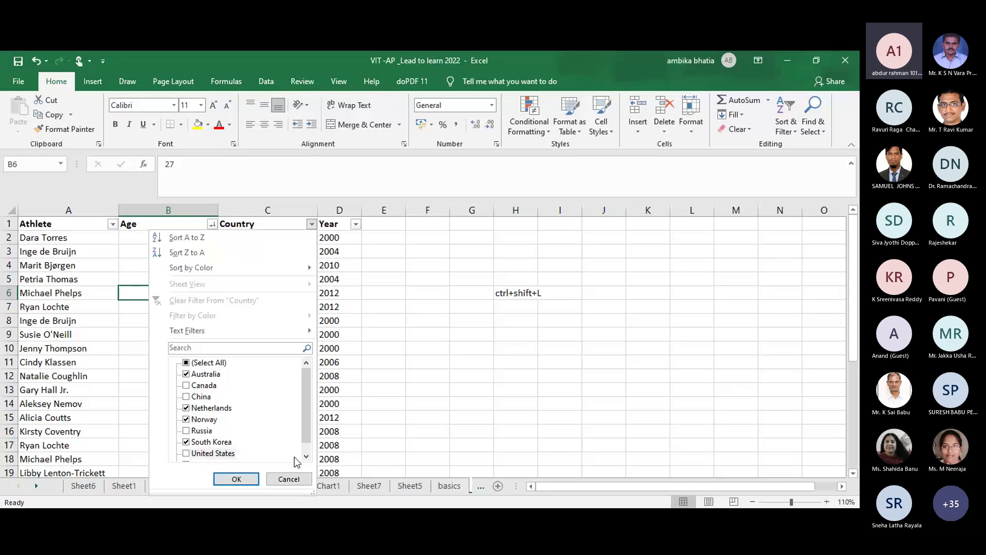
click(304, 461)
click(186, 454)
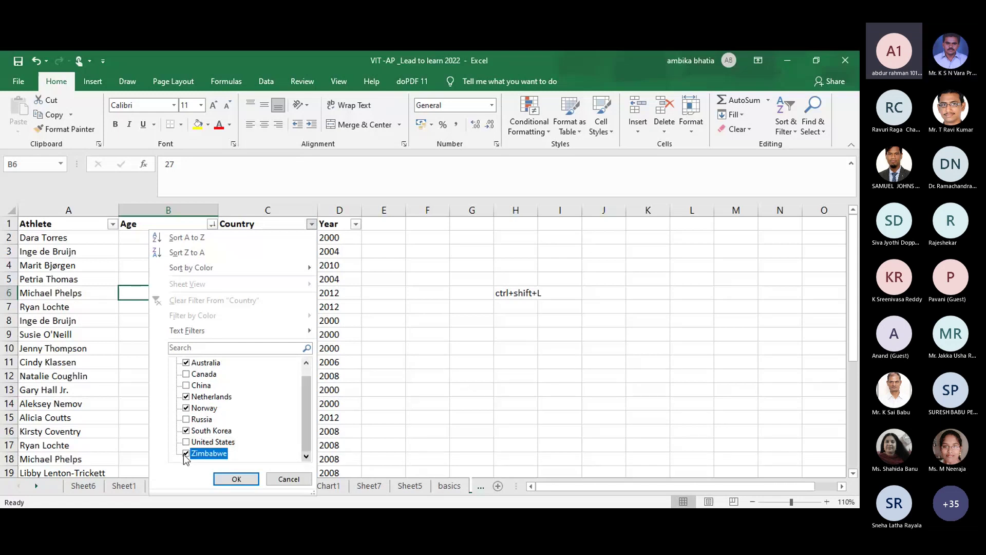
click(237, 477)
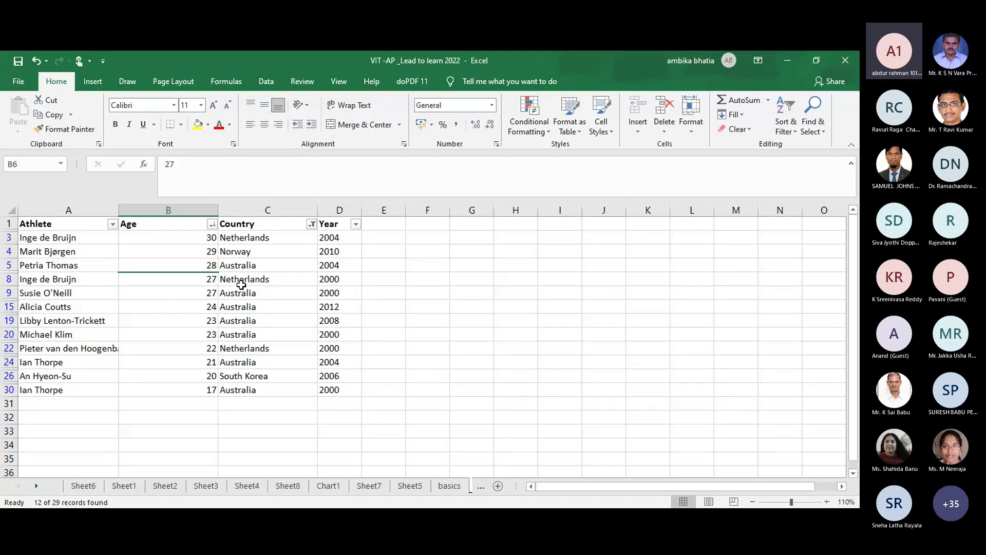
Step: Look at the Age column's custom sort and filter options, dismissing them unchanged
click(212, 224)
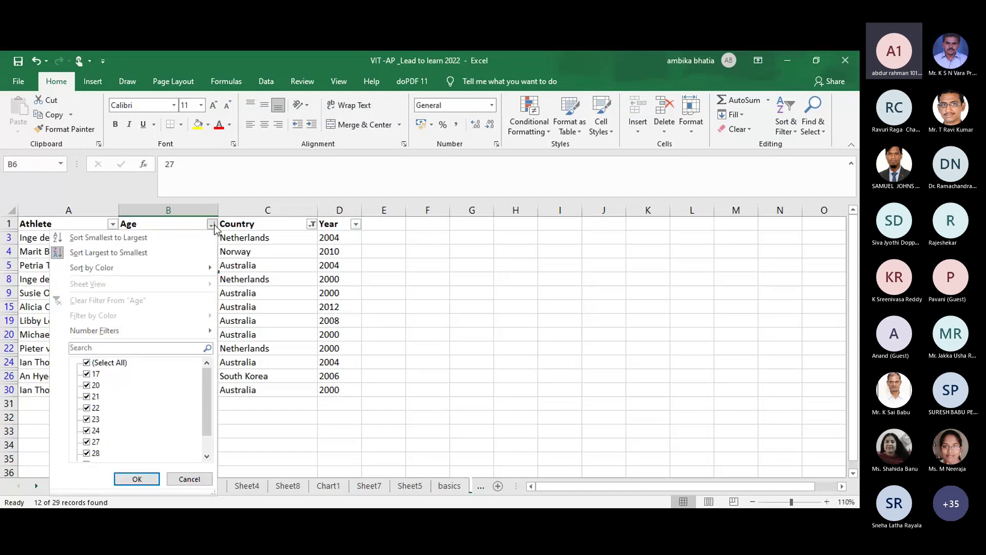
mouse_move(116, 267)
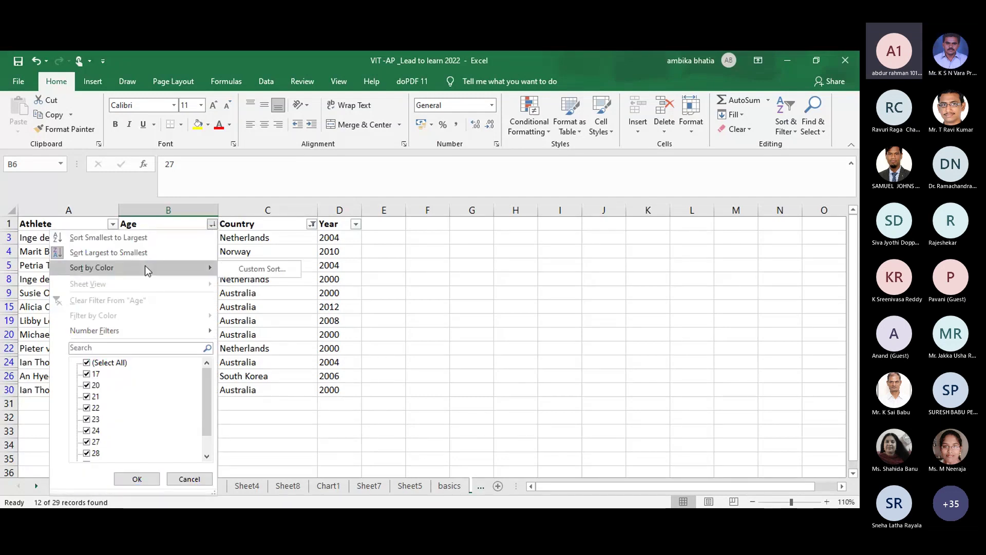
click(242, 271)
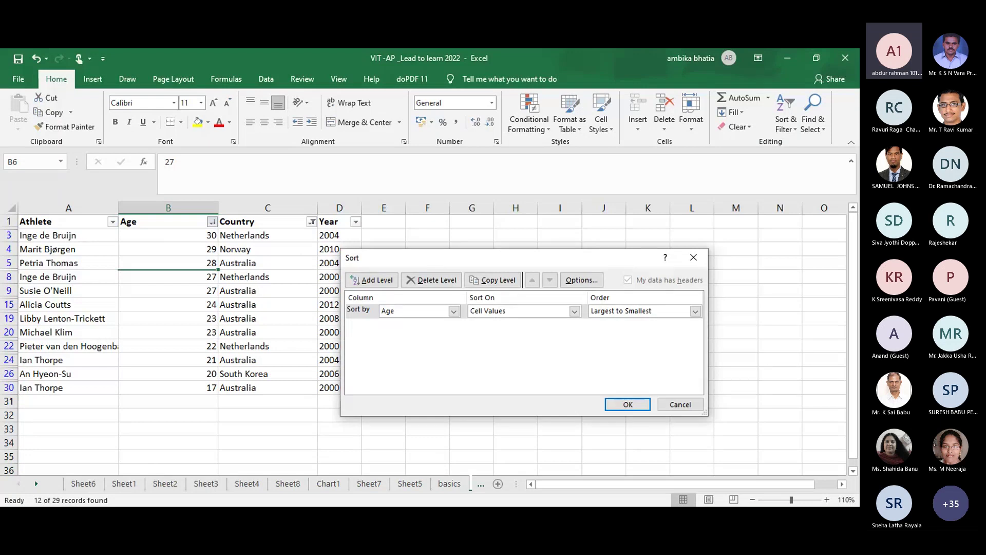
click(628, 404)
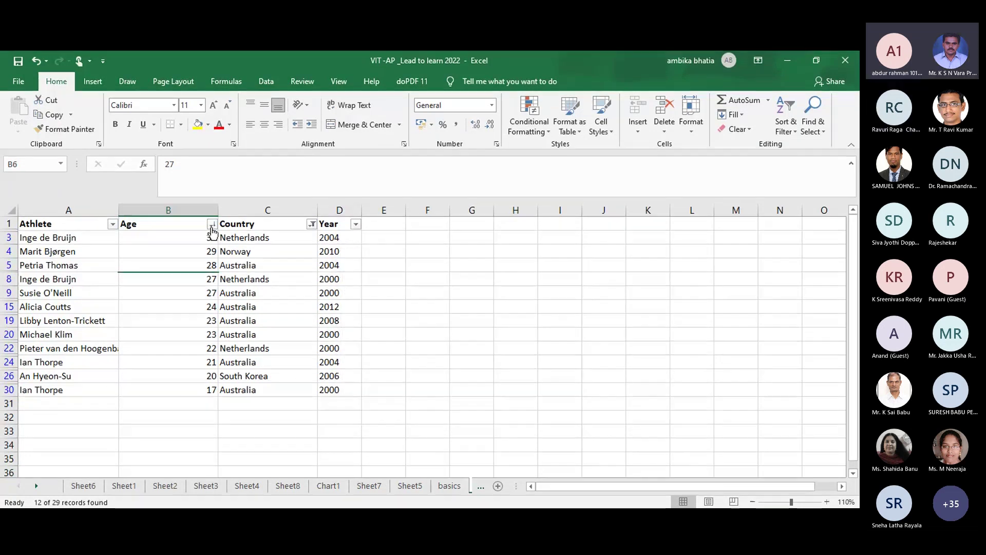
click(211, 224)
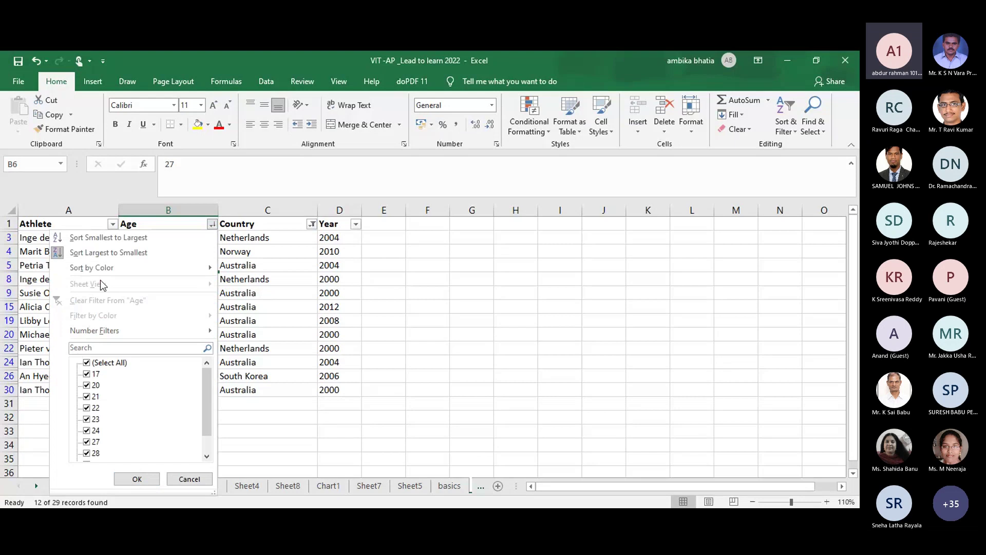
click(104, 251)
click(212, 222)
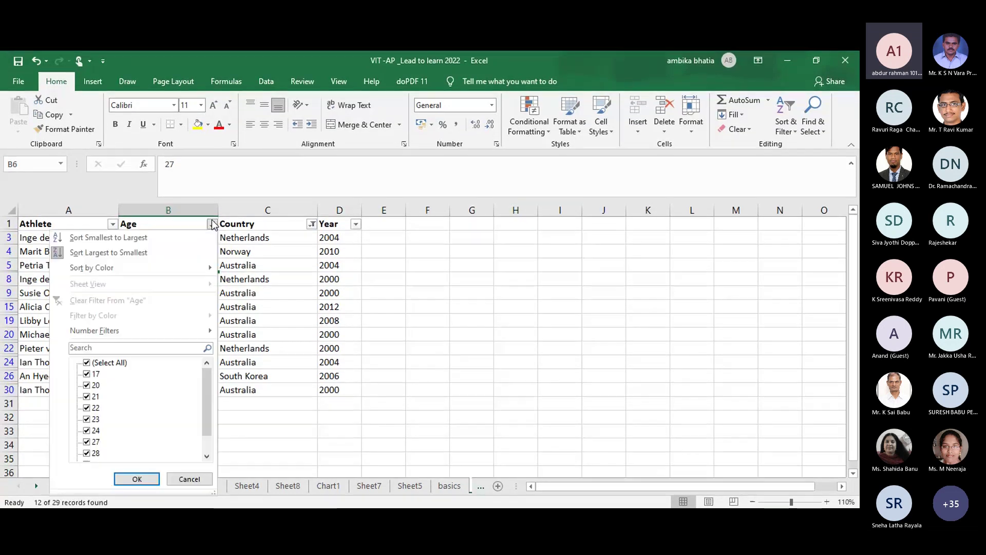
click(189, 480)
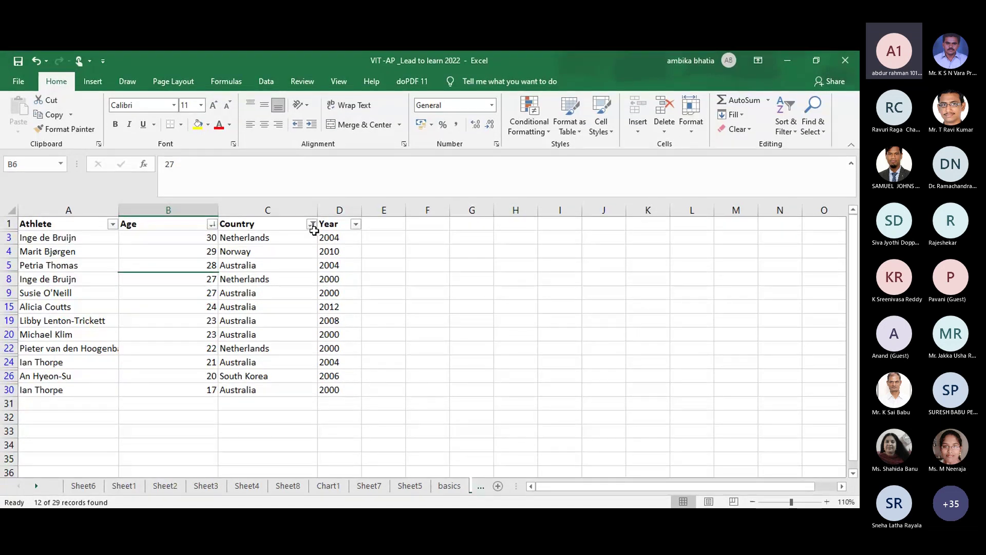
Step: Reselect every country in the Country filter, then undo and redo the filtering
click(312, 225)
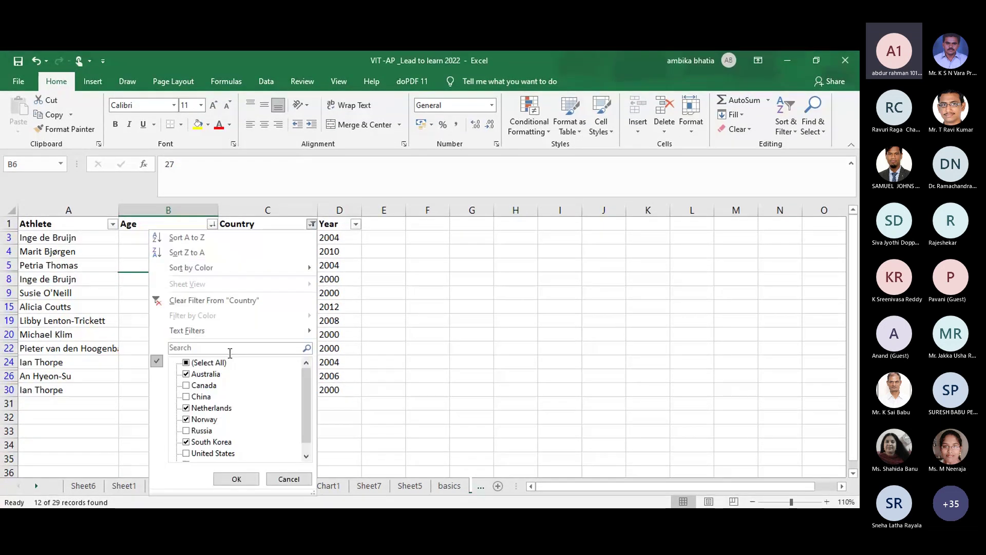
click(205, 363)
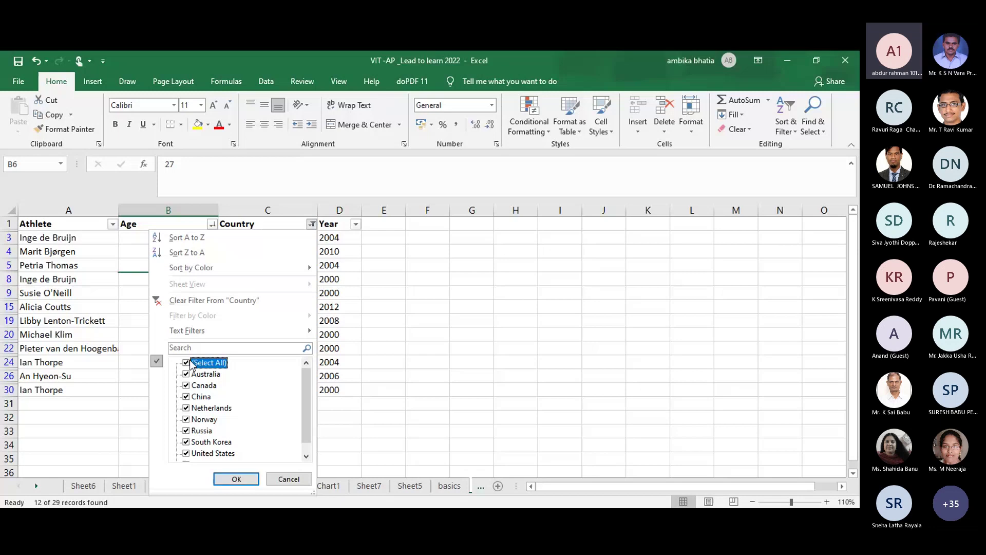
click(237, 480)
click(392, 305)
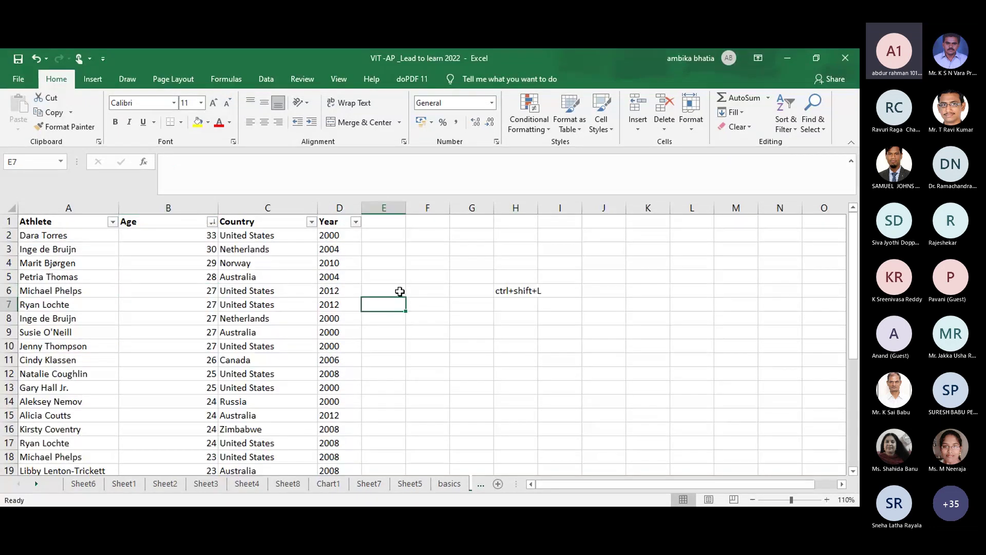
key(ctrl+z)
key(ctrl+z)
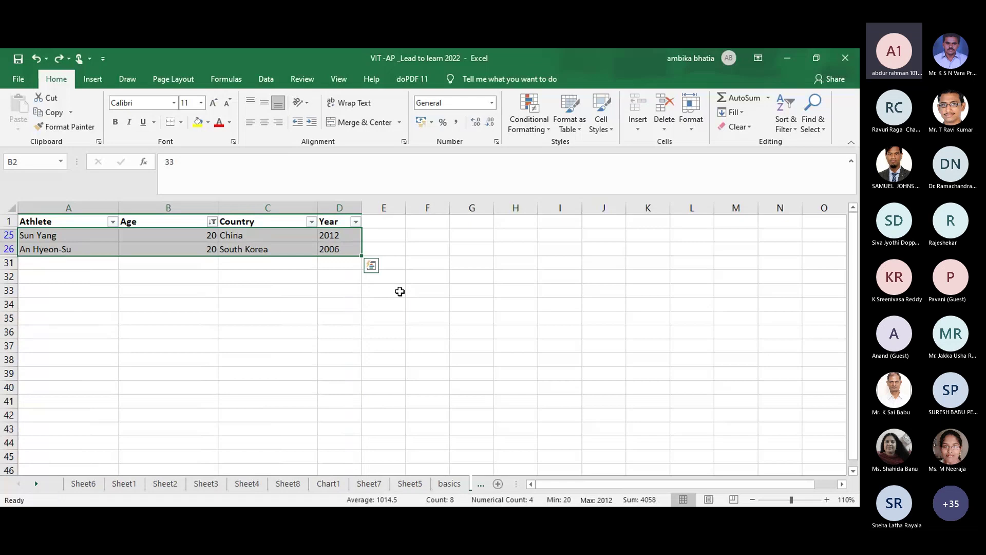
key(ctrl+z)
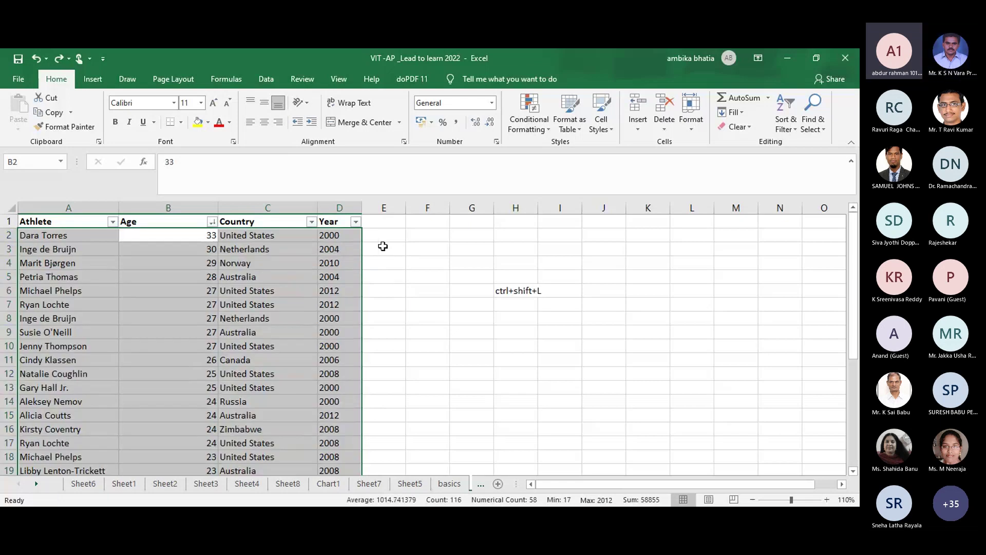
key(ctrl+z)
key(ctrl+z)
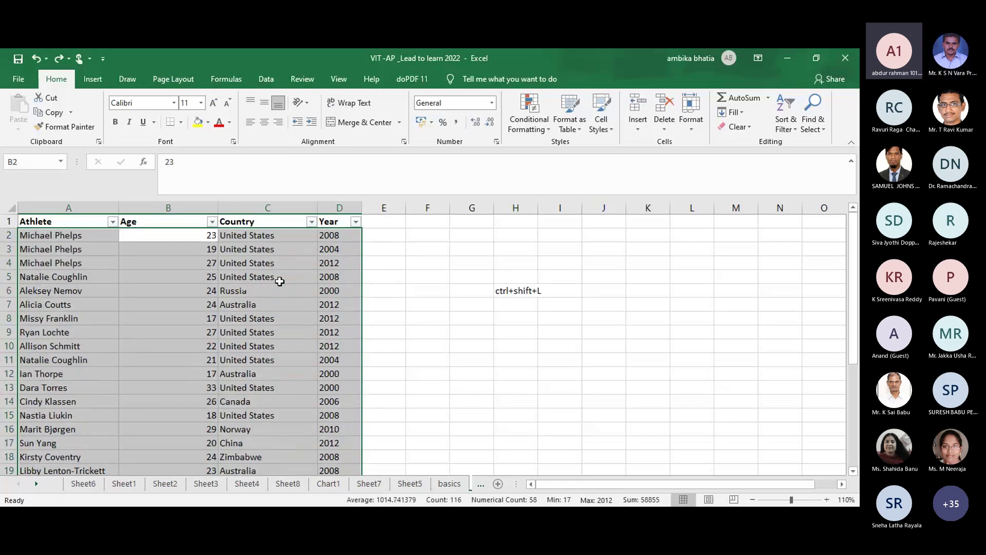
Step: Custom-sort the athlete rows by Age, smallest to largest
click(312, 221)
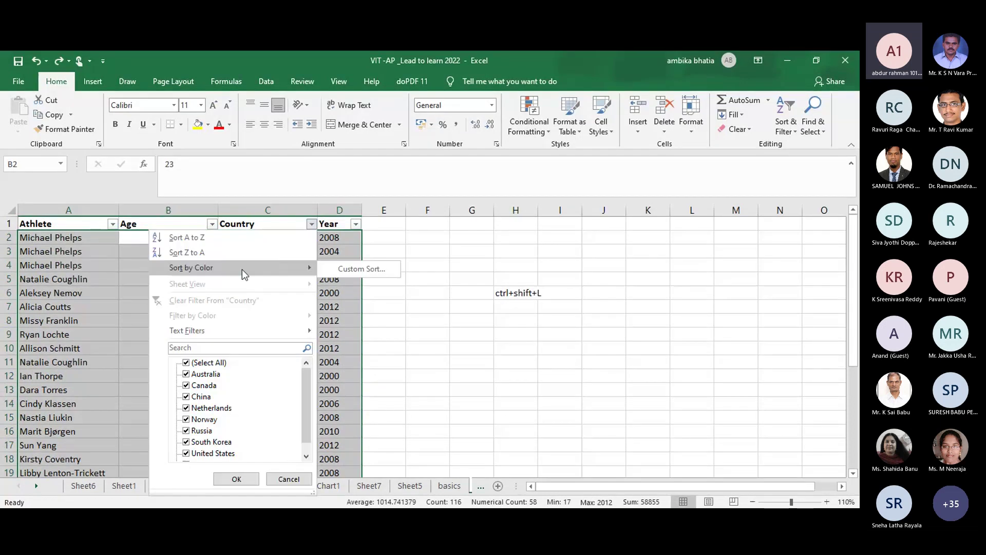
click(343, 270)
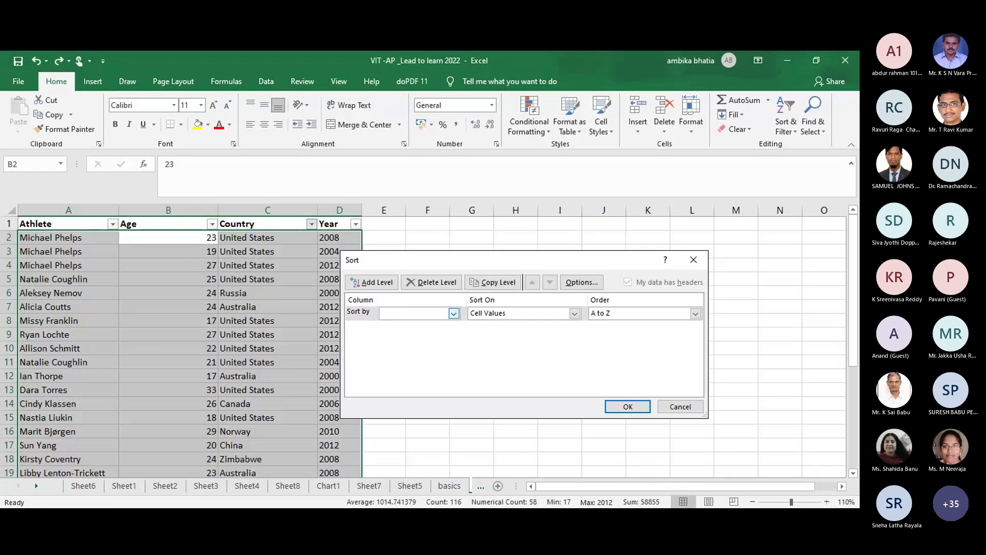
click(454, 313)
click(414, 324)
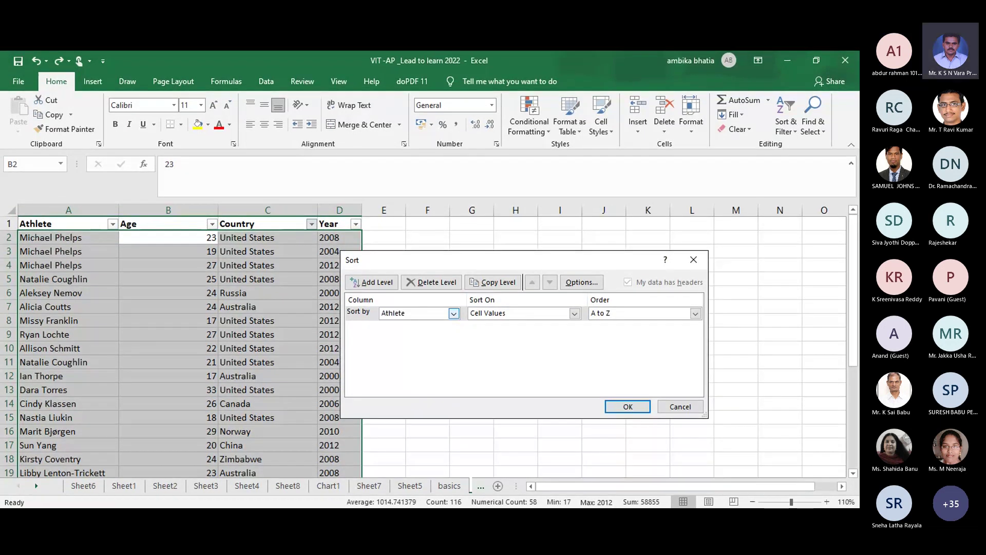
key(Down)
click(620, 406)
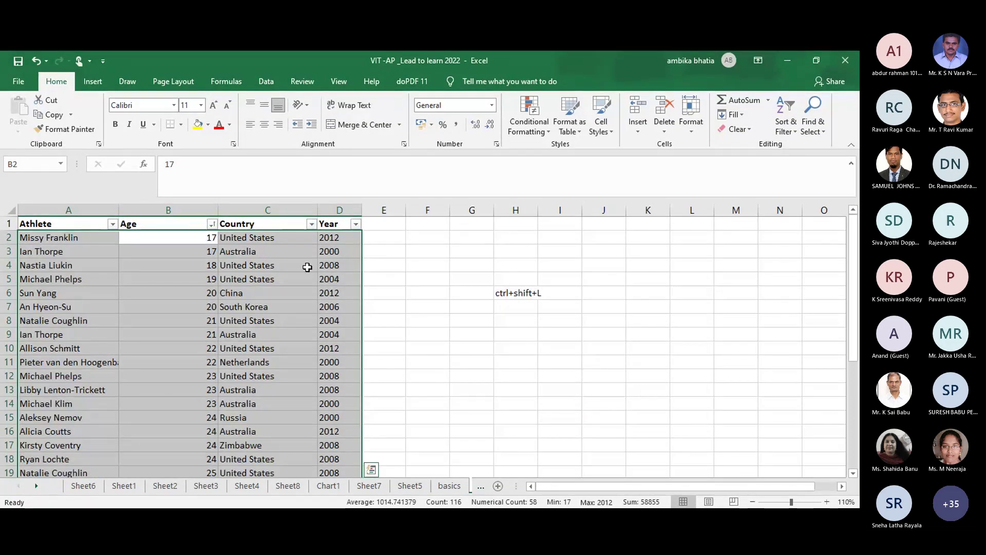
click(211, 224)
mouse_move(139, 267)
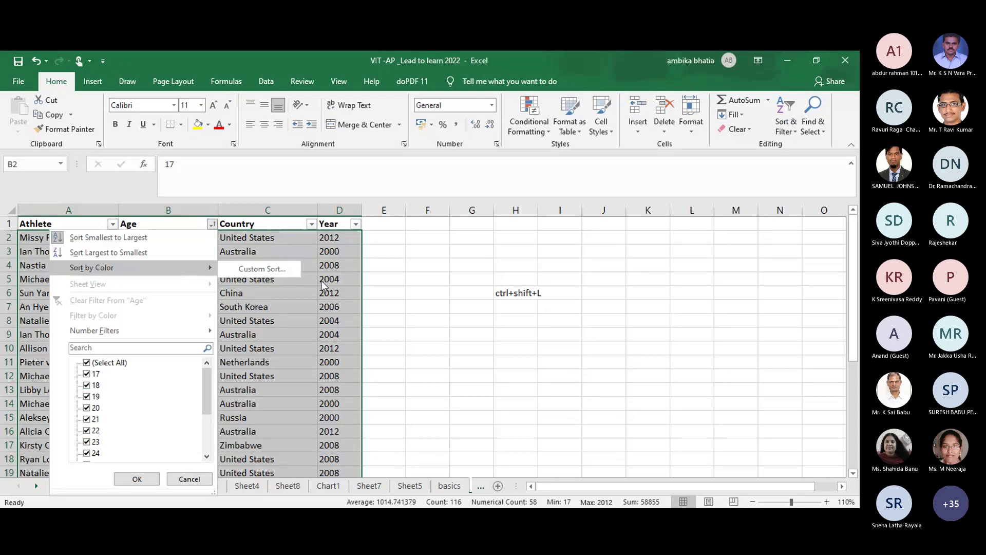
click(410, 276)
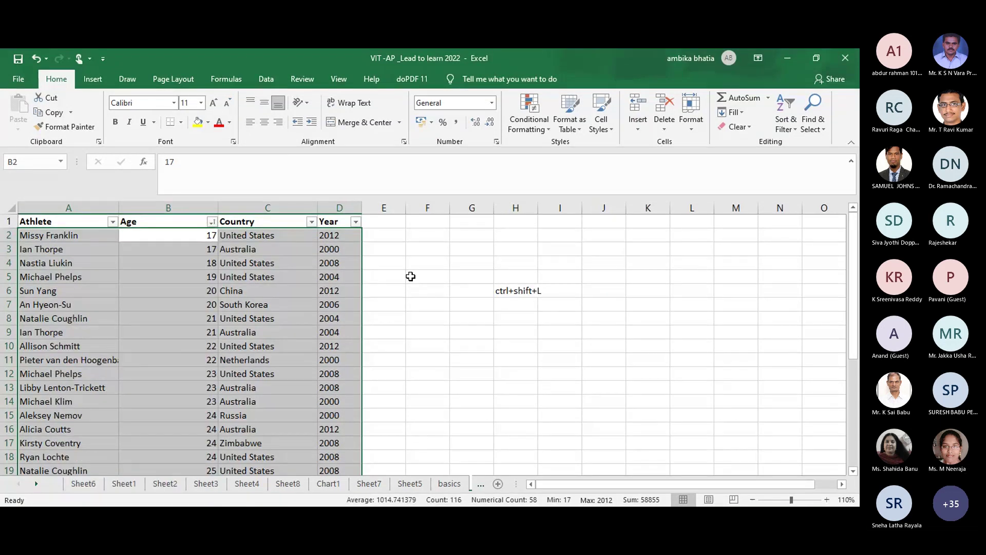
Step: Turn off the header filters and enter the note 'ctrl+t' in H8
key(ctrl+shift+l)
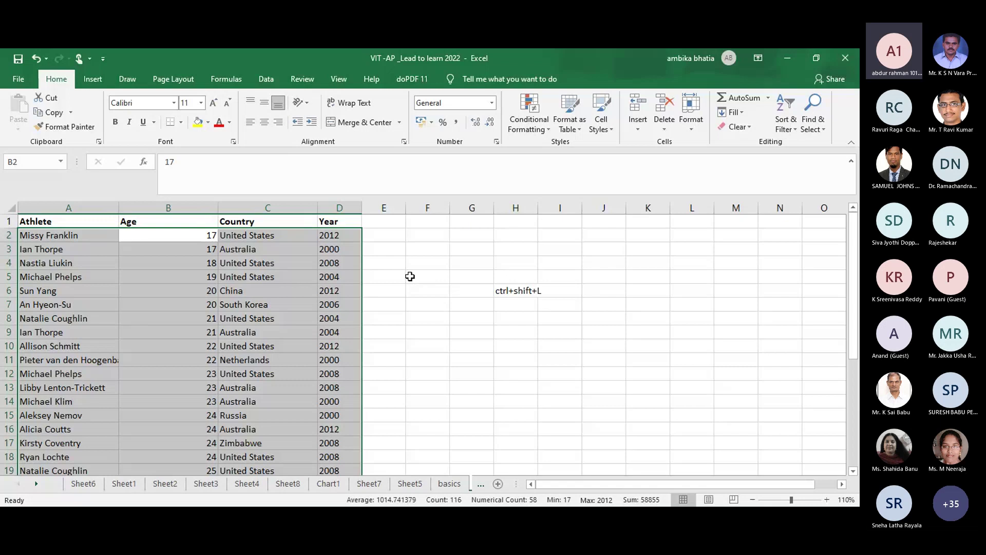
double_click(411, 277)
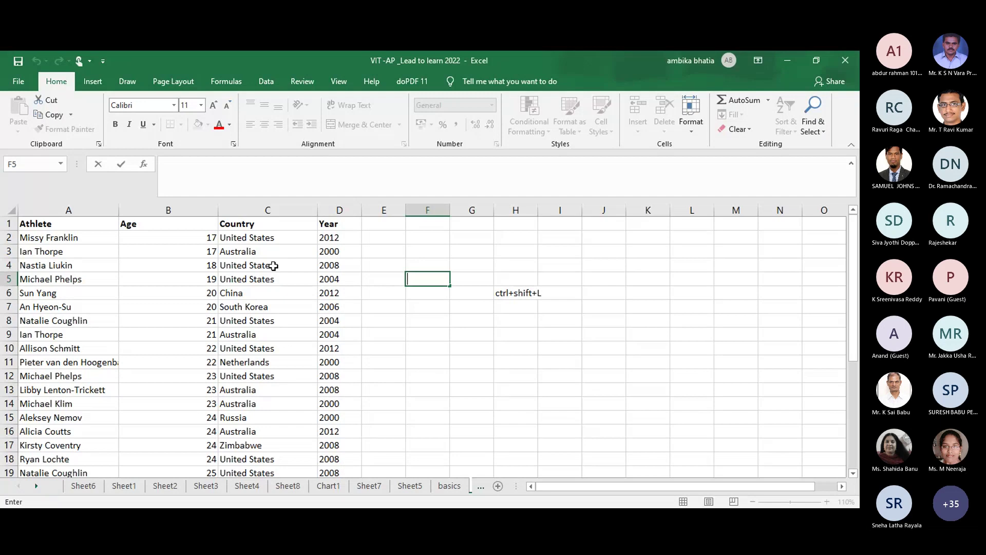
click(500, 321)
text(c)
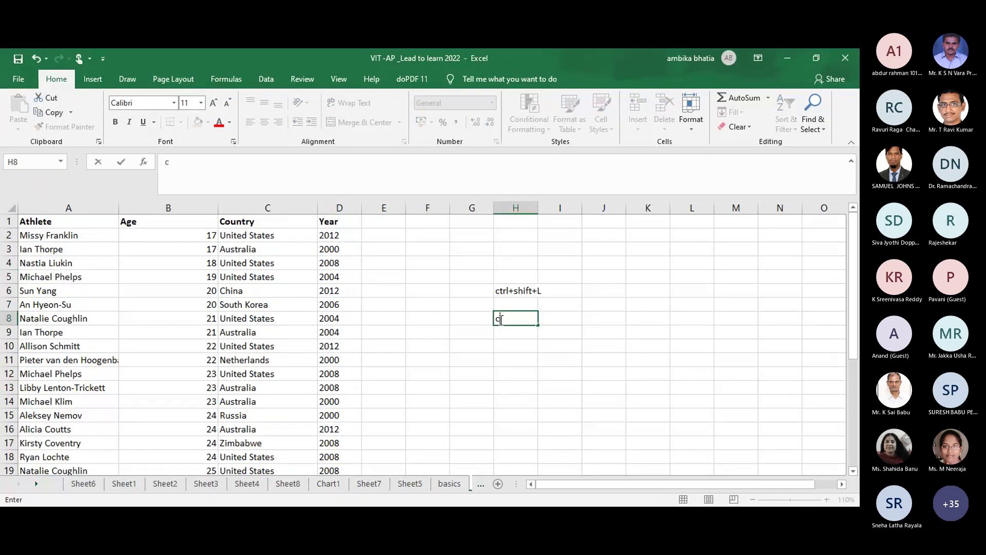
text(trl+t)
key(Return)
Step: Create a one-cell table at H11 headed Column1
click(507, 359)
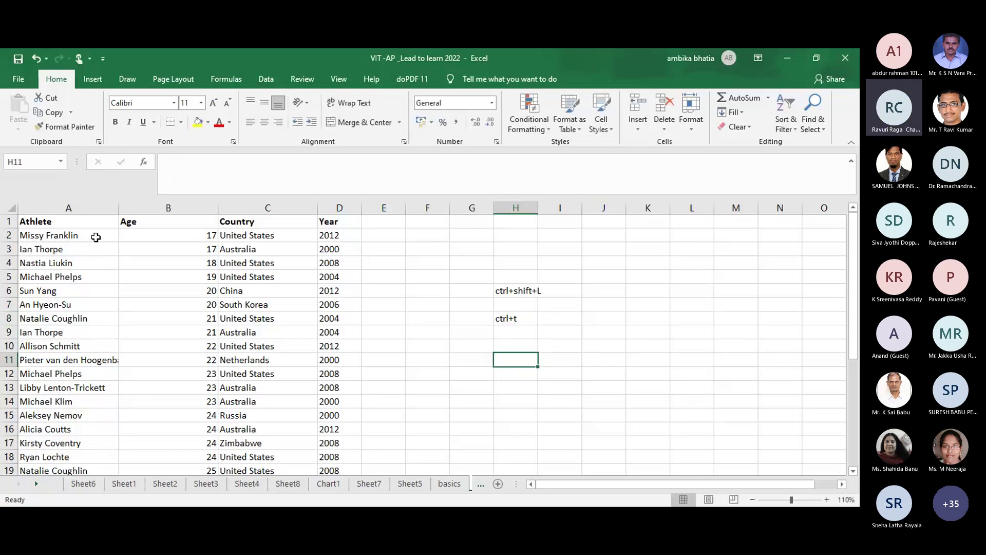
key(ctrl+t)
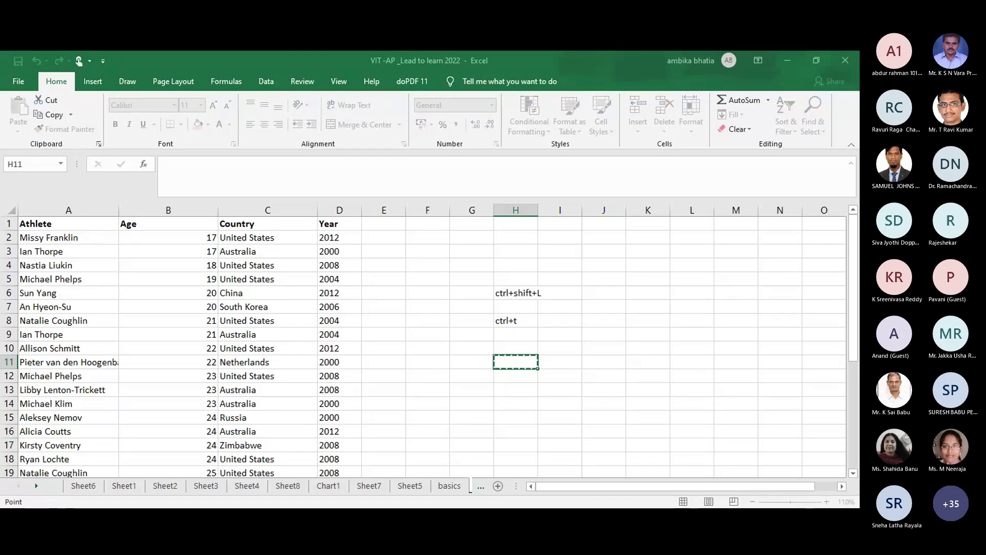
key(Return)
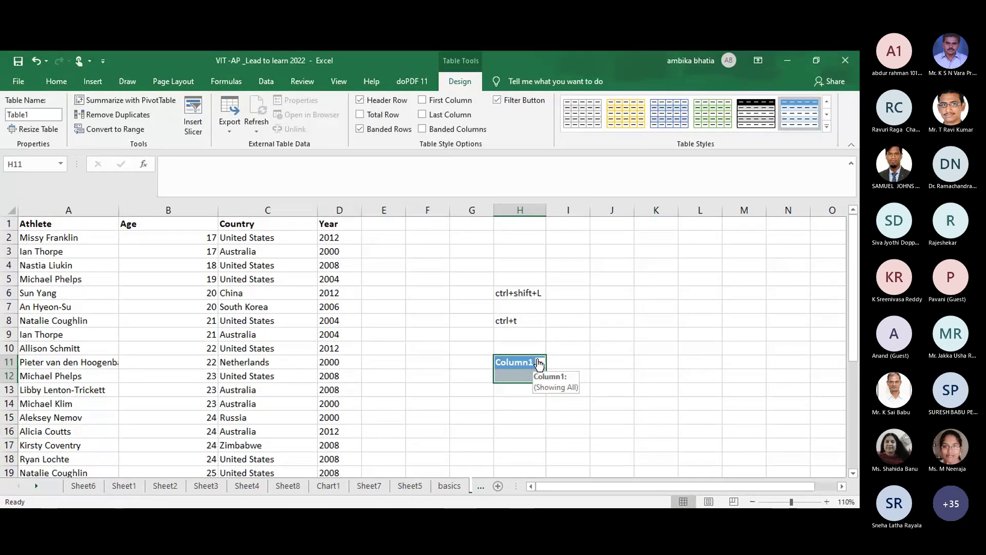
Step: Undo the H11 table and convert the athlete data A1:D30 into a table
key(ctrl+z)
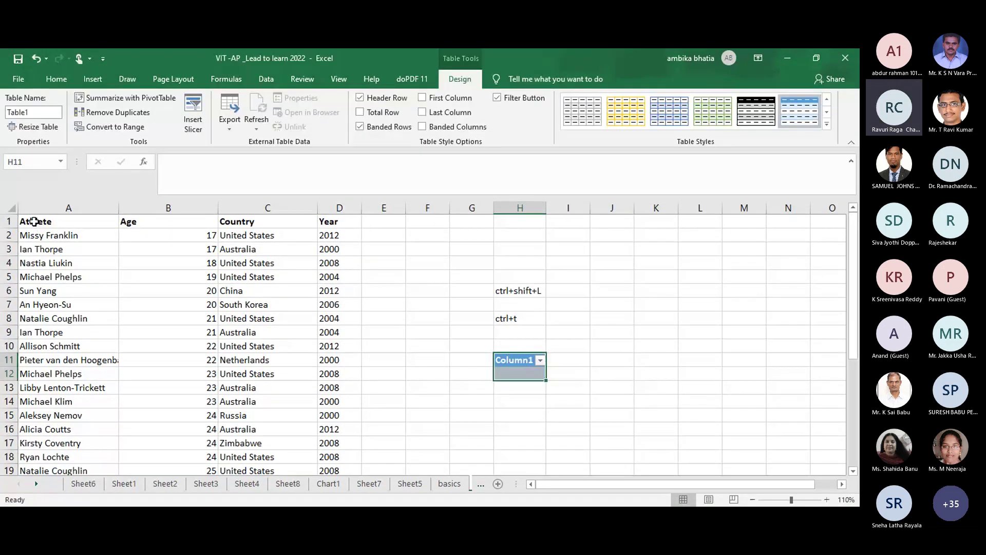
click(34, 222)
key(ctrl+shift+Right)
key(ctrl+shift+Down)
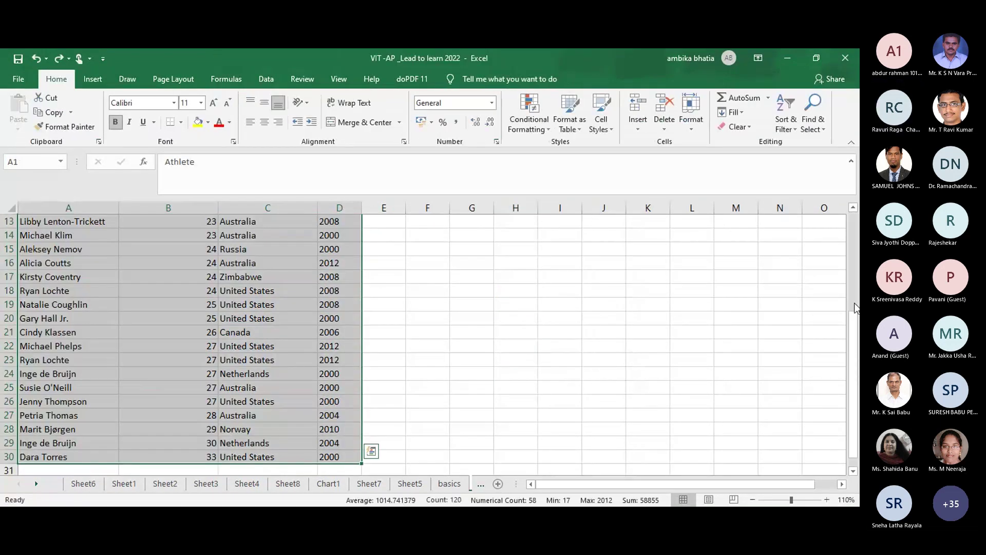
drag(855, 307, 854, 221)
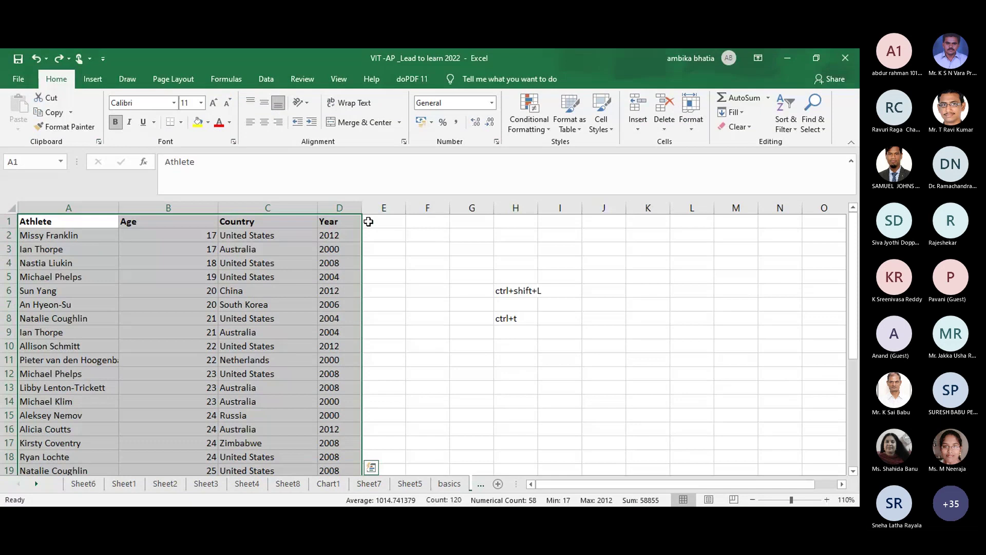
key(ctrl+t)
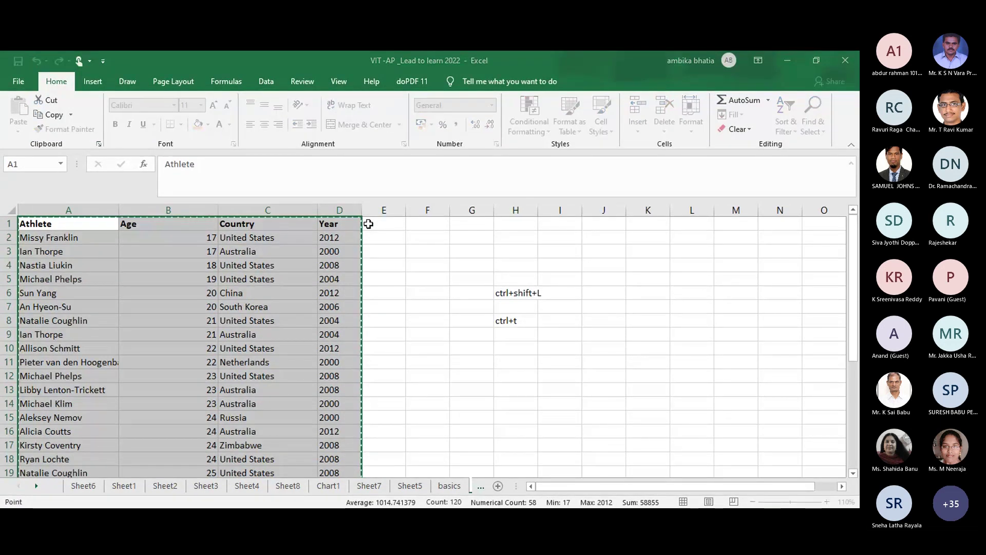
key(Return)
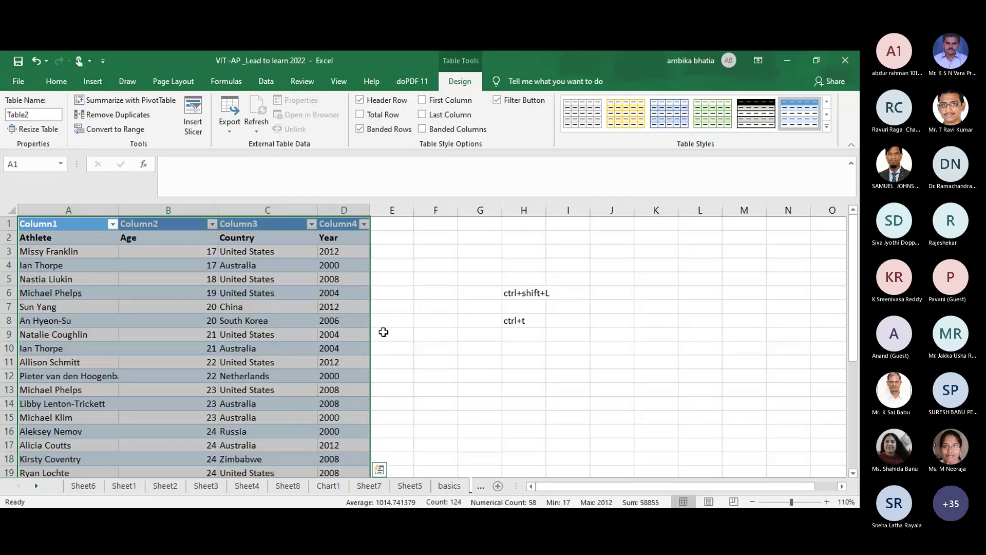
Step: Browse the Column3 filter and Table Styles gallery, then undo the table conversion
click(312, 227)
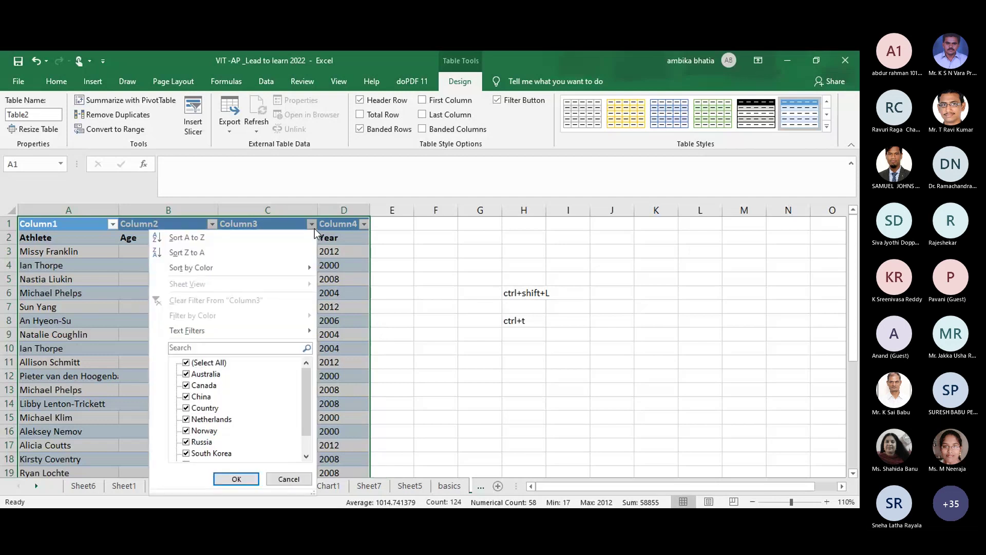
click(296, 479)
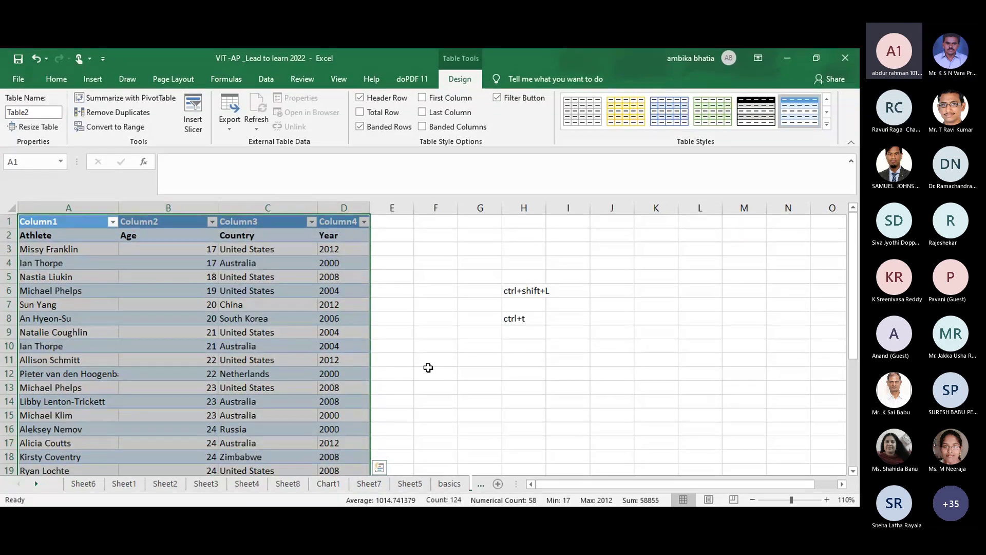
click(428, 367)
click(194, 282)
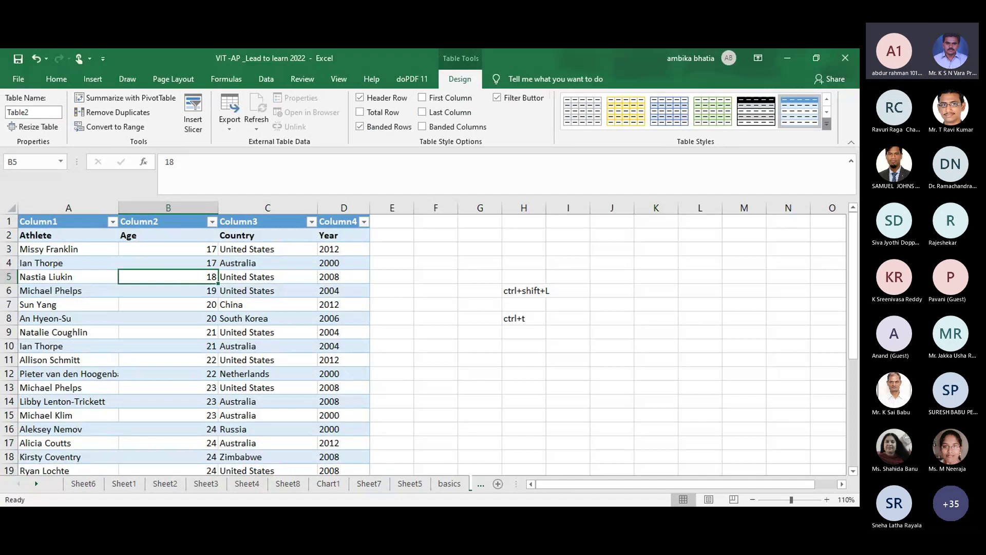
click(827, 123)
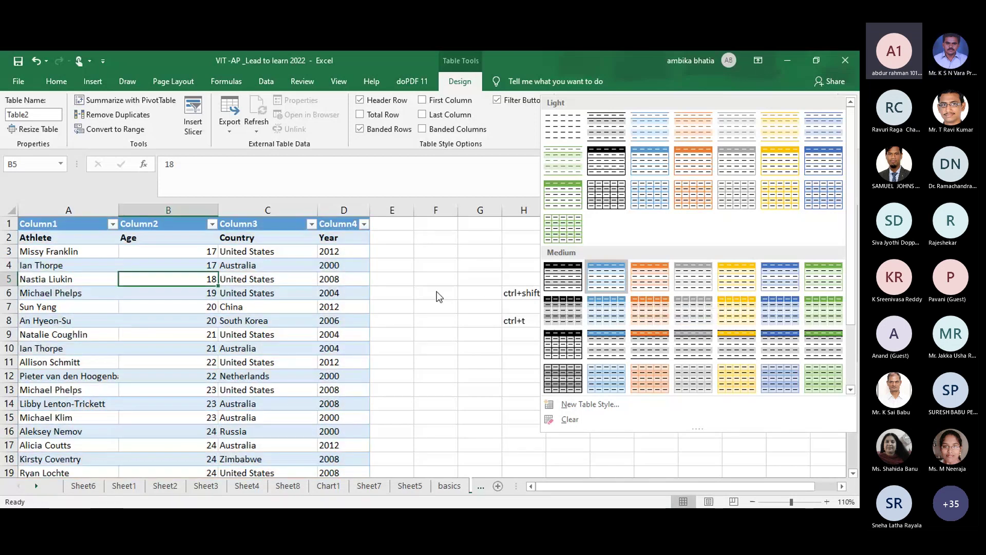
click(438, 292)
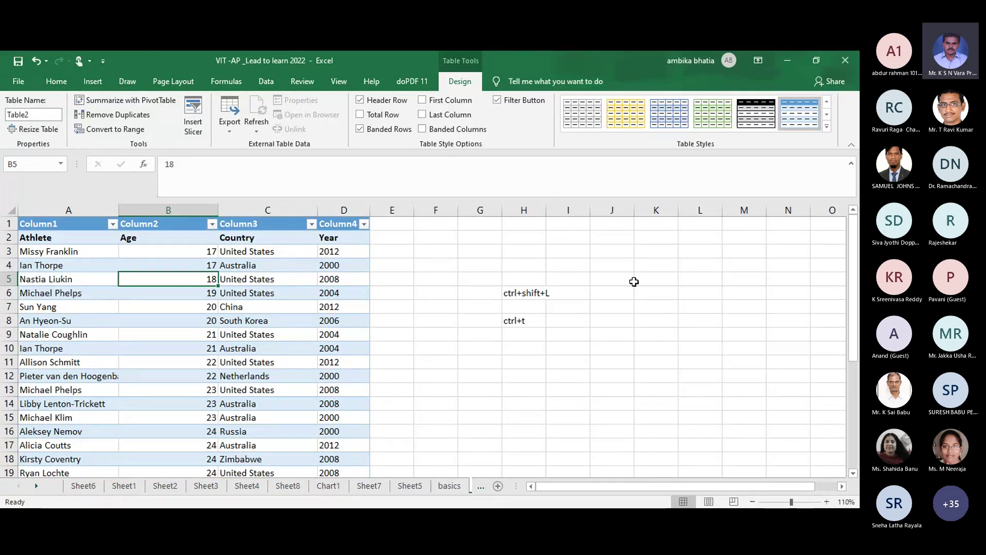
key(ctrl+z)
key(ctrl+z)
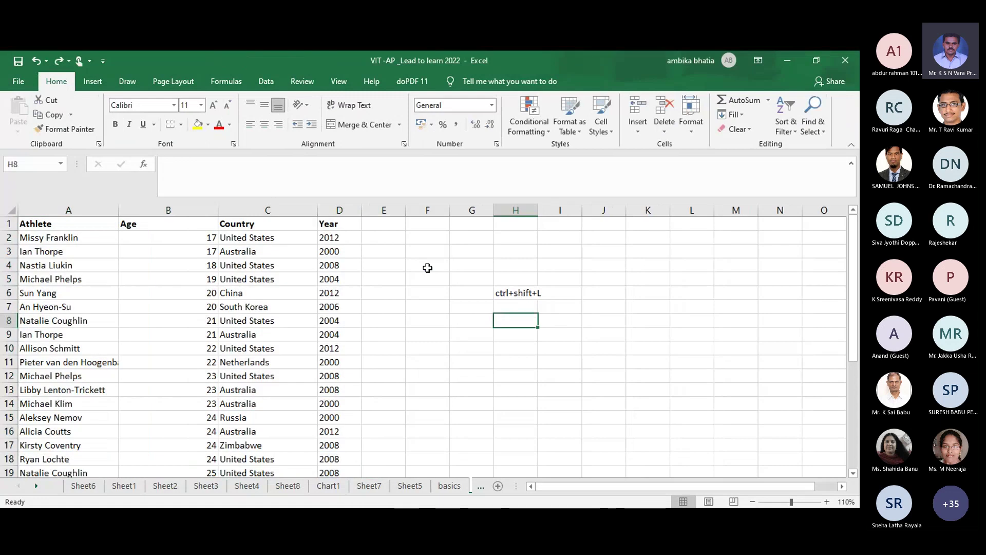
click(266, 81)
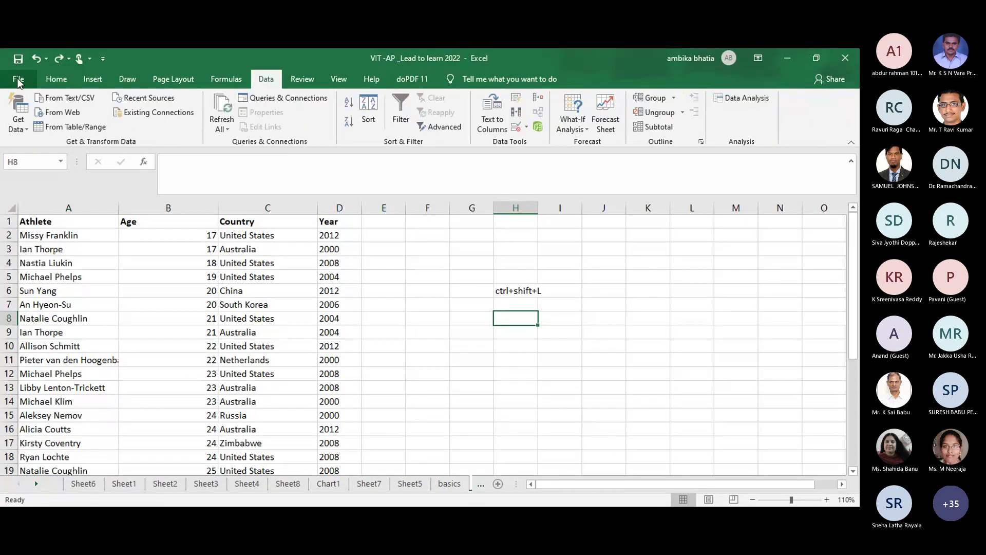
click(19, 81)
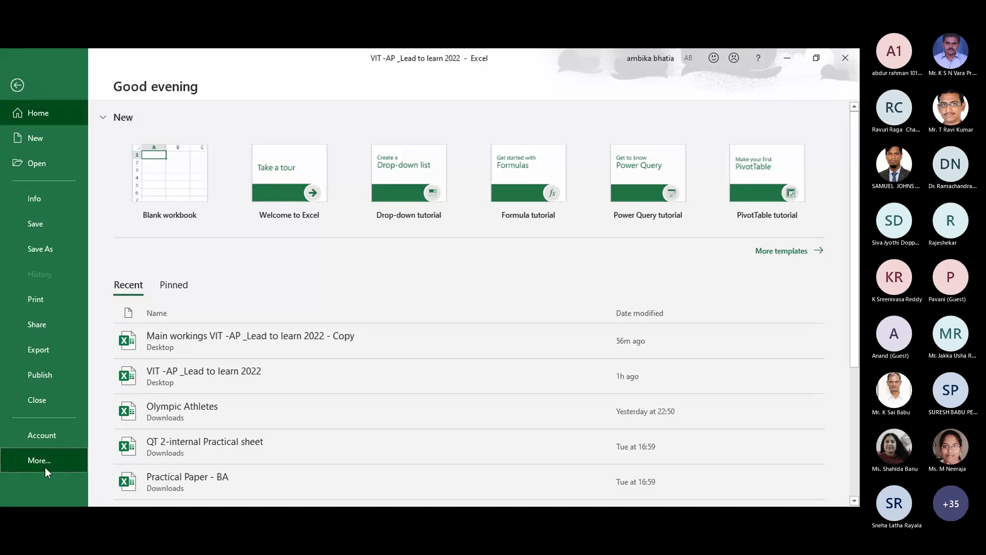
click(41, 463)
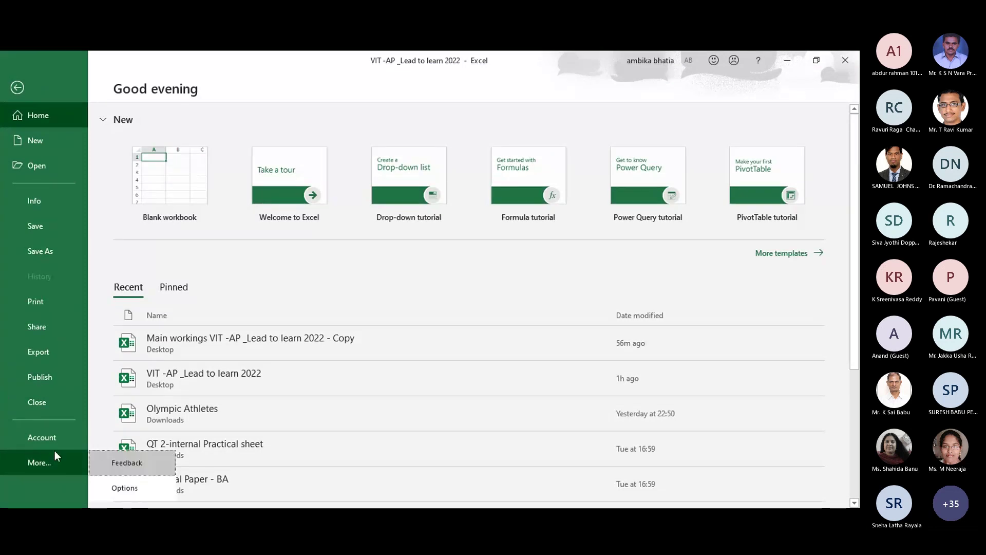
click(4, 205)
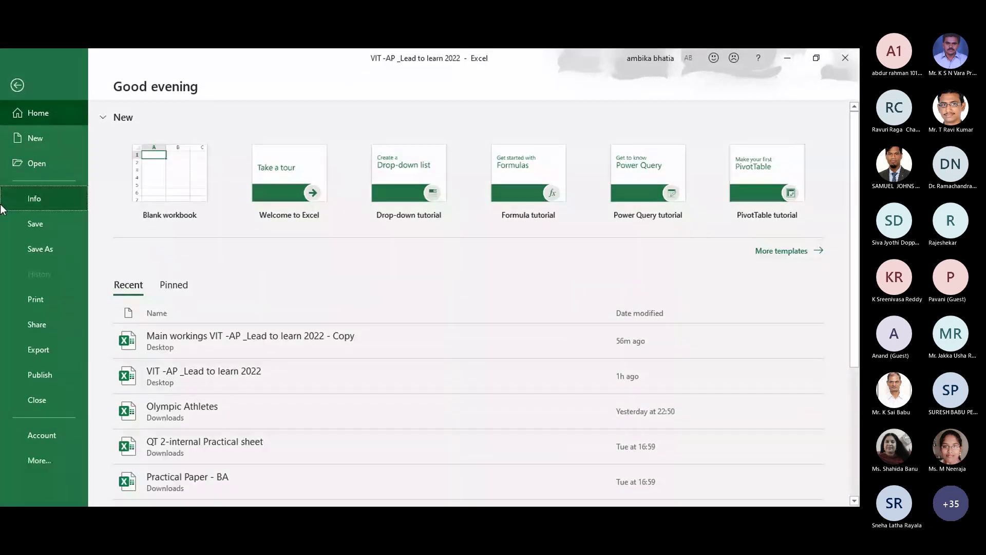
click(11, 86)
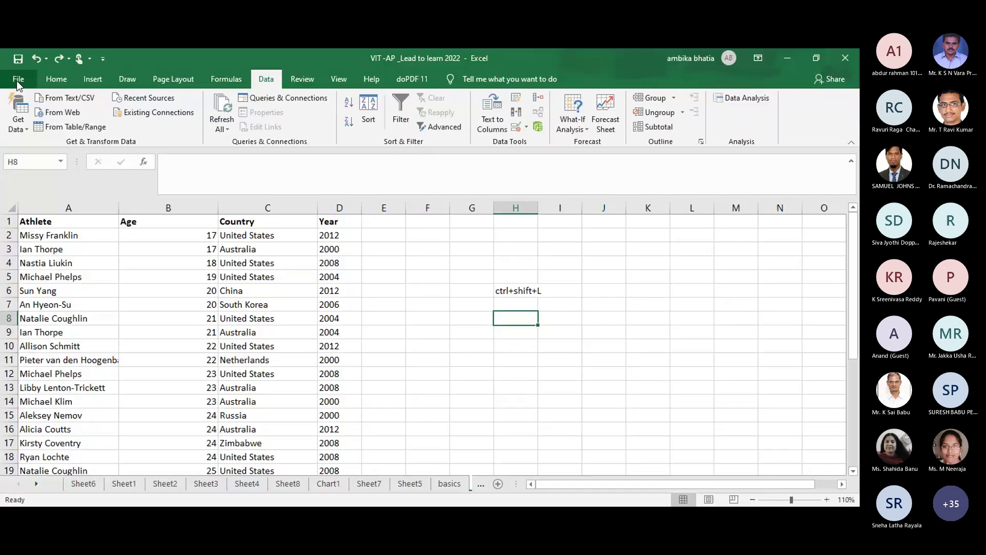
click(16, 81)
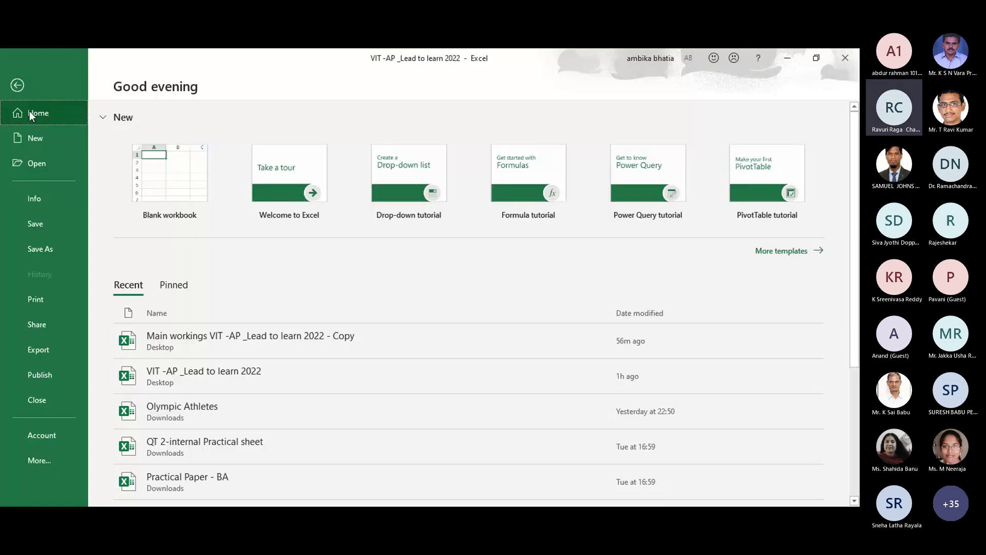
click(50, 461)
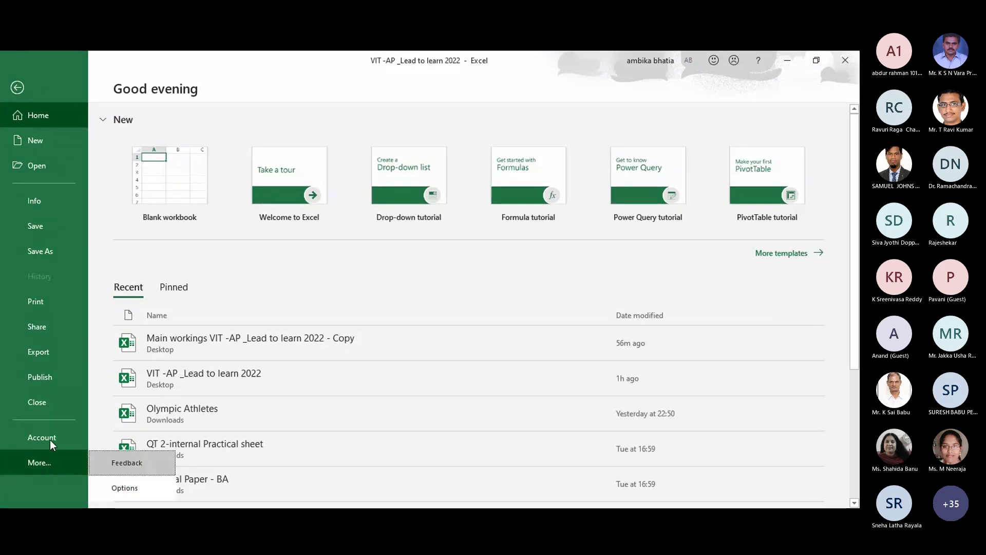
click(50, 438)
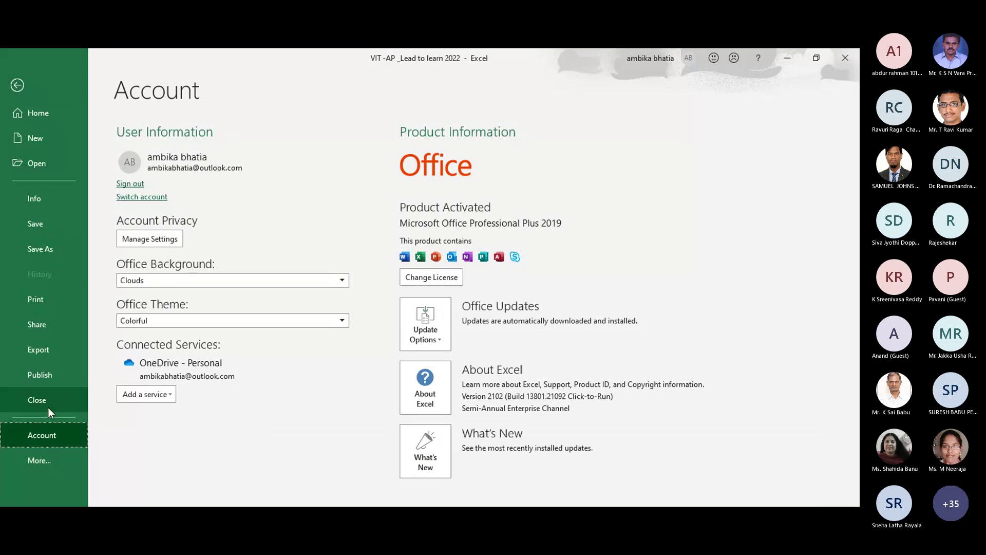
click(48, 408)
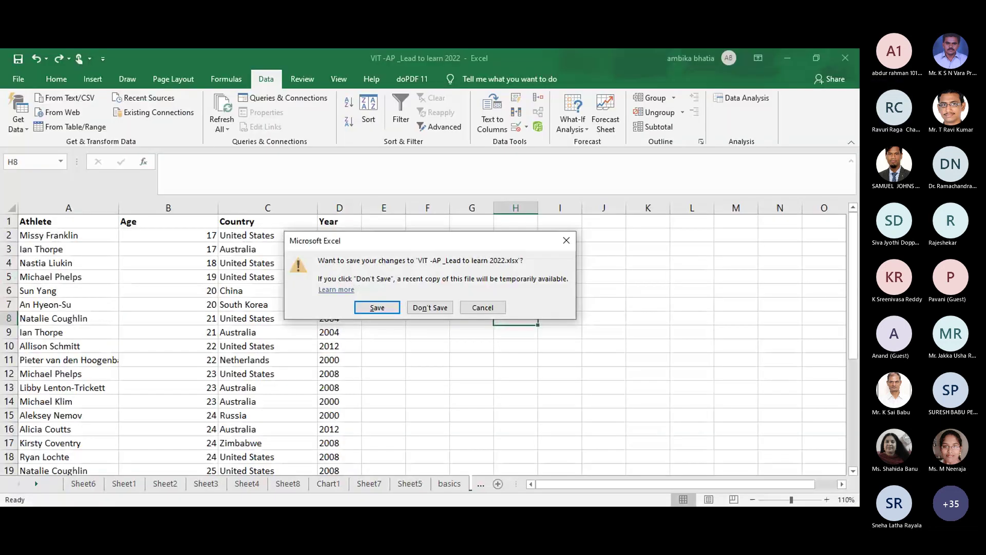
click(567, 241)
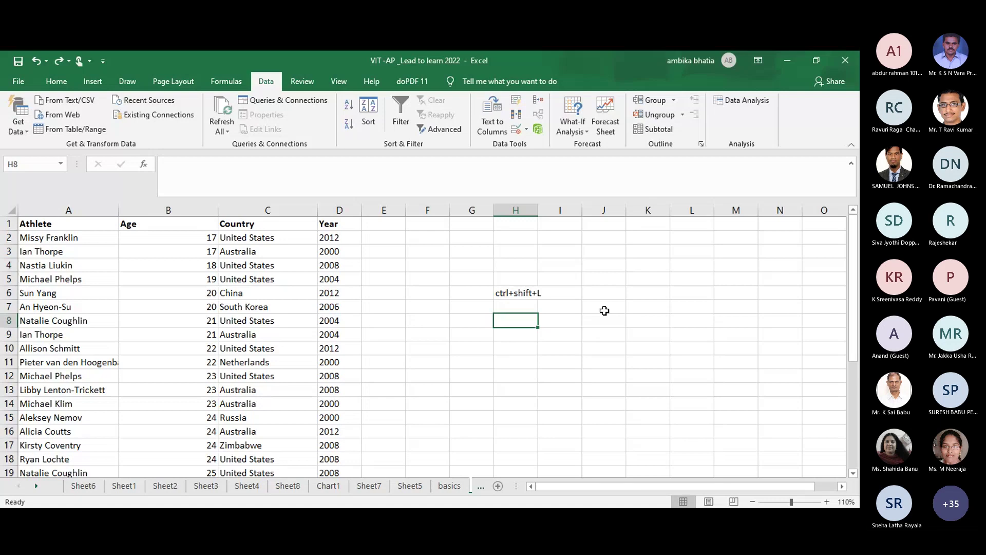
click(18, 80)
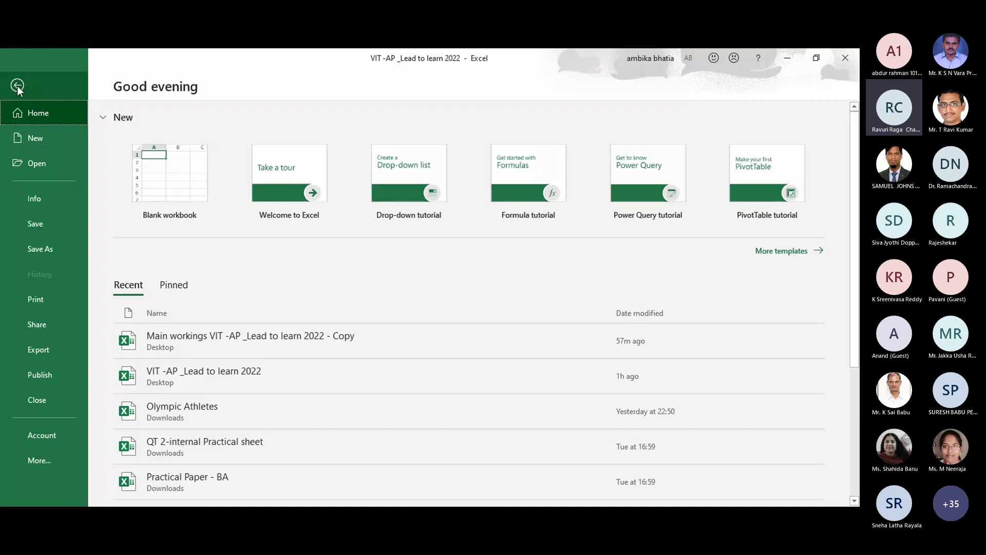
click(19, 91)
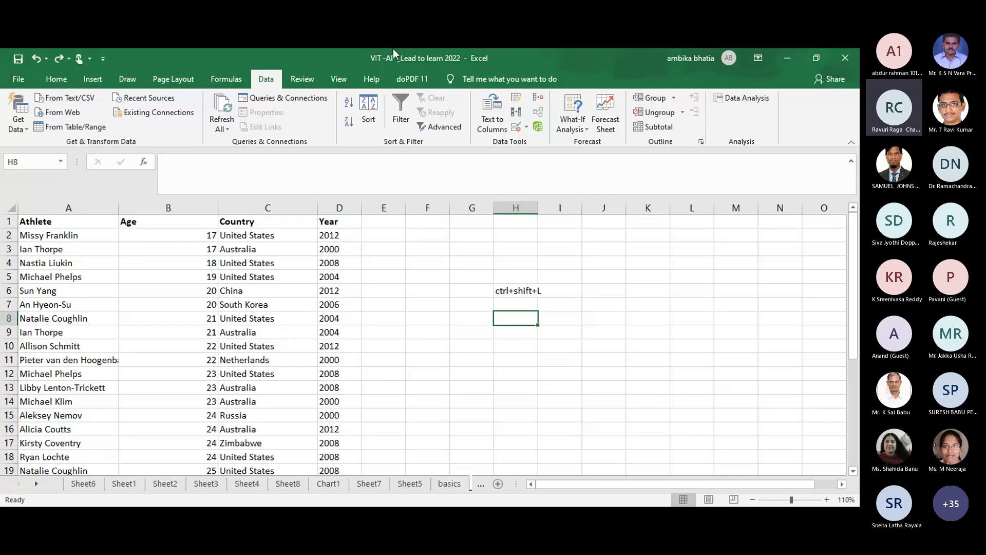
Step: Choose Descriptive Statistics with Age input range B1:B30 and output starting at G2
click(750, 103)
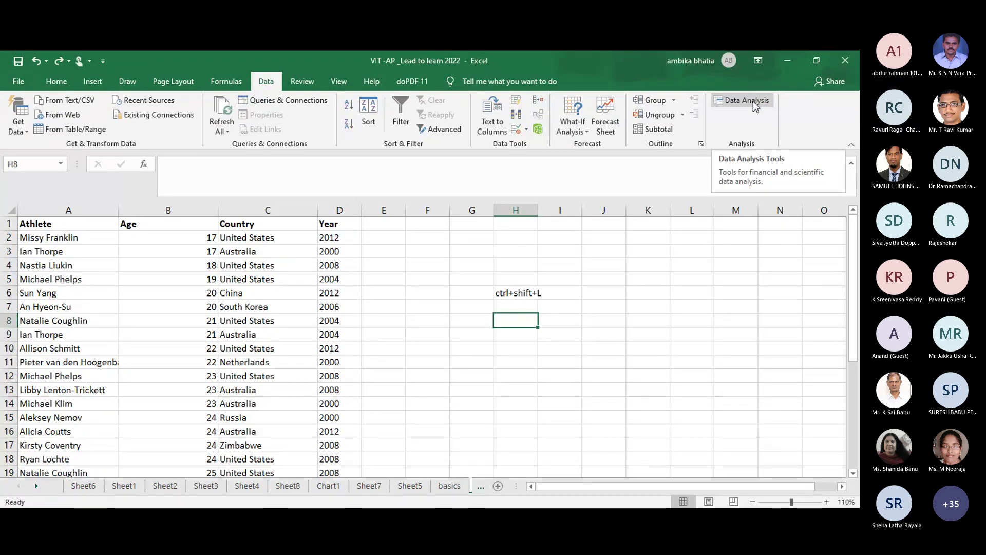
click(753, 101)
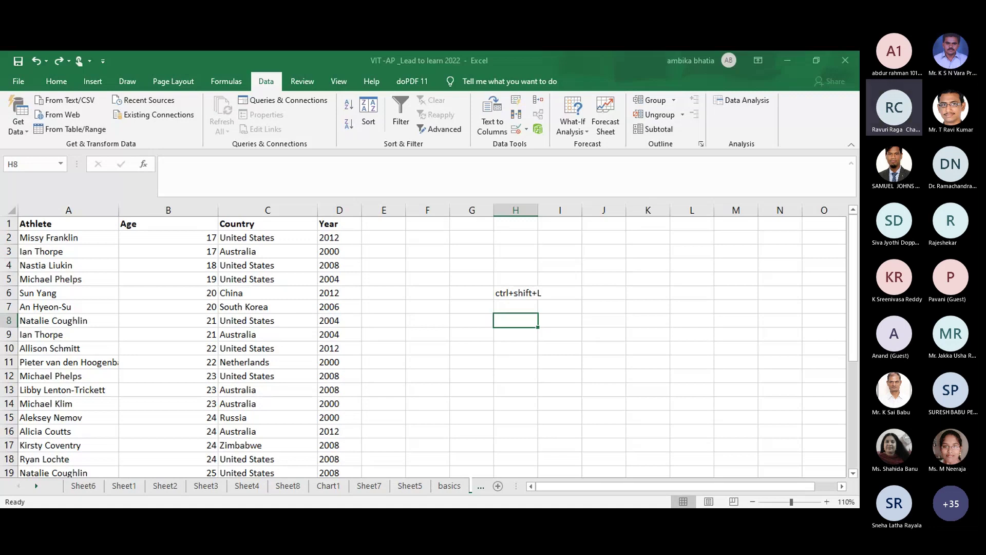
click(742, 100)
click(625, 290)
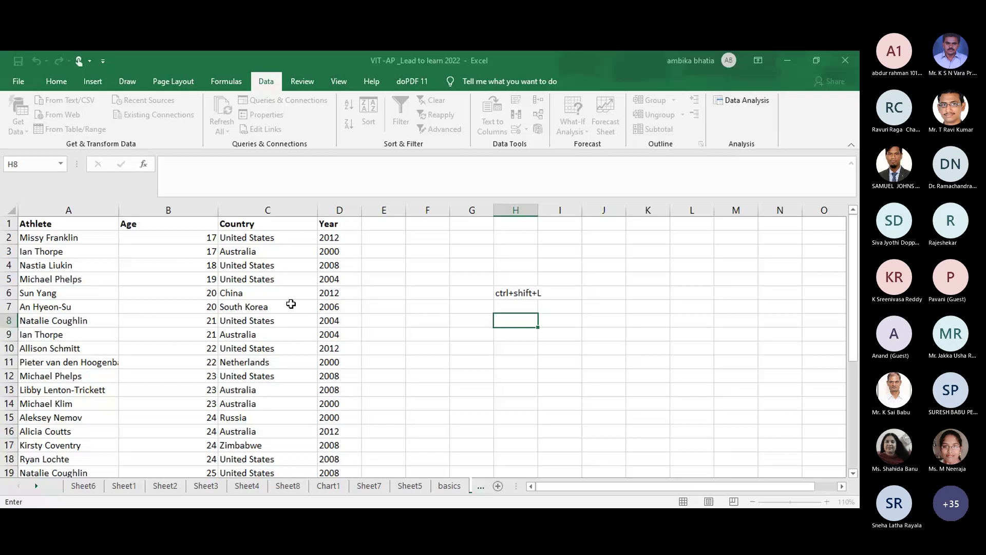
click(186, 235)
click(162, 222)
key(ctrl+shift+Down)
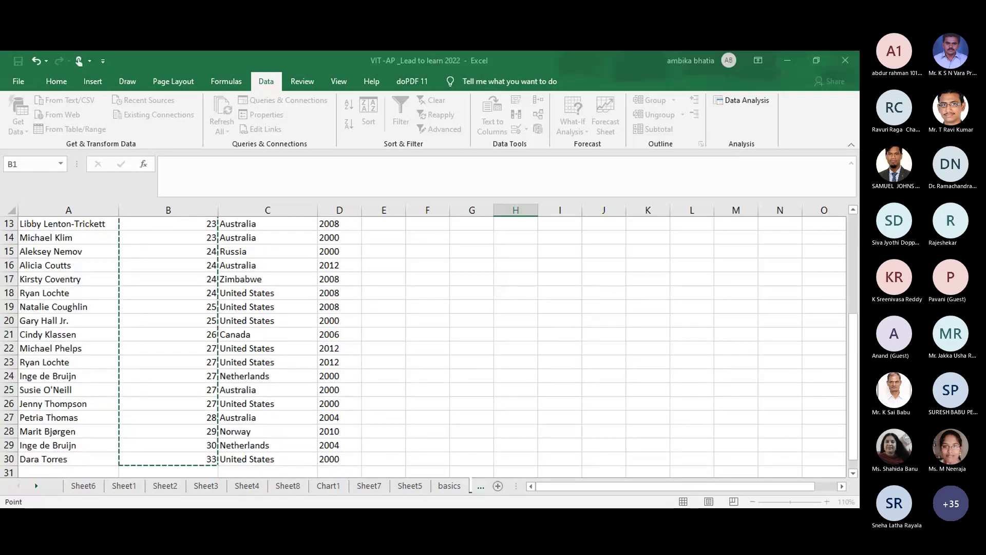
key(Escape)
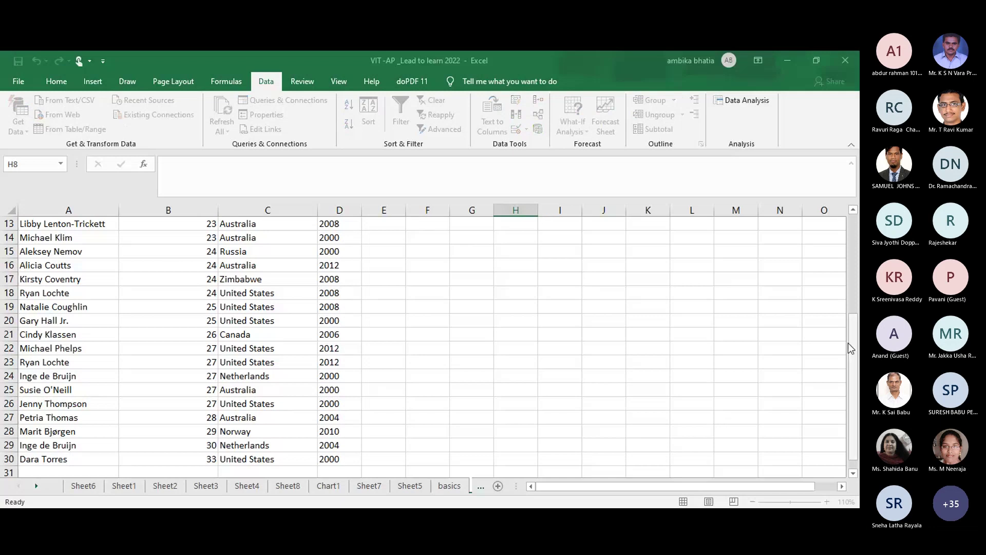
drag(851, 347, 852, 220)
click(484, 237)
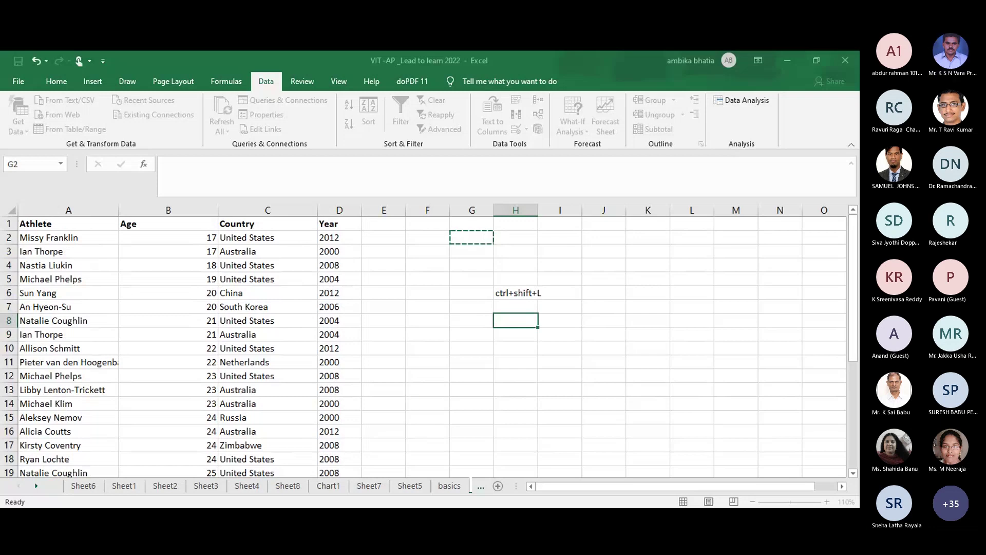
Step: Write the Age statistics over G2:H16 and widen columns G and H to fit
key(Escape)
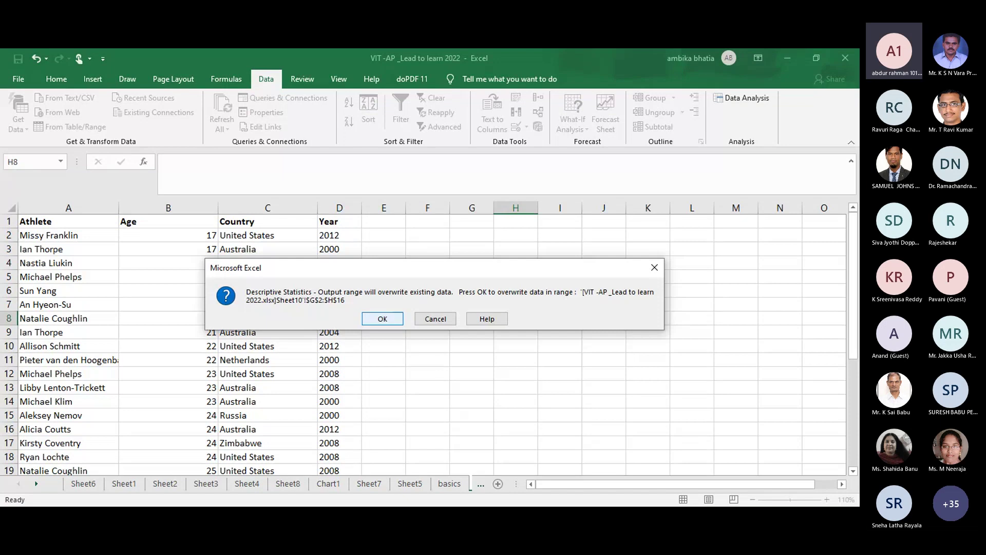
click(382, 318)
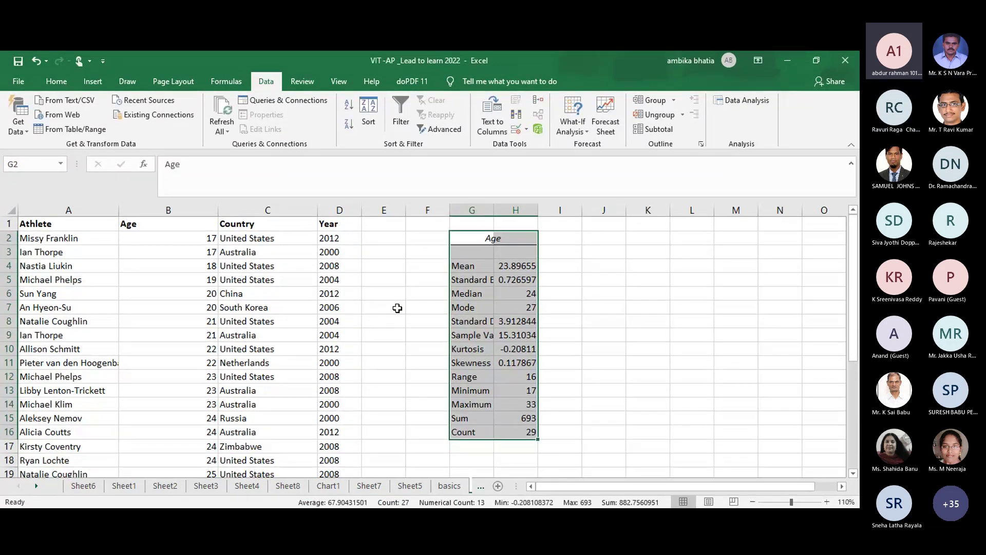
drag(494, 210, 547, 207)
double_click(590, 207)
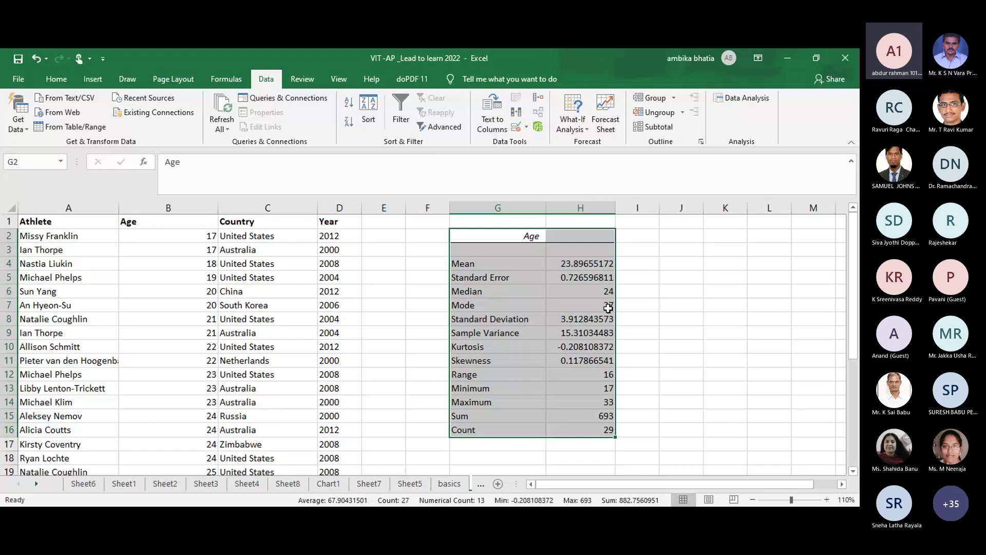
click(729, 101)
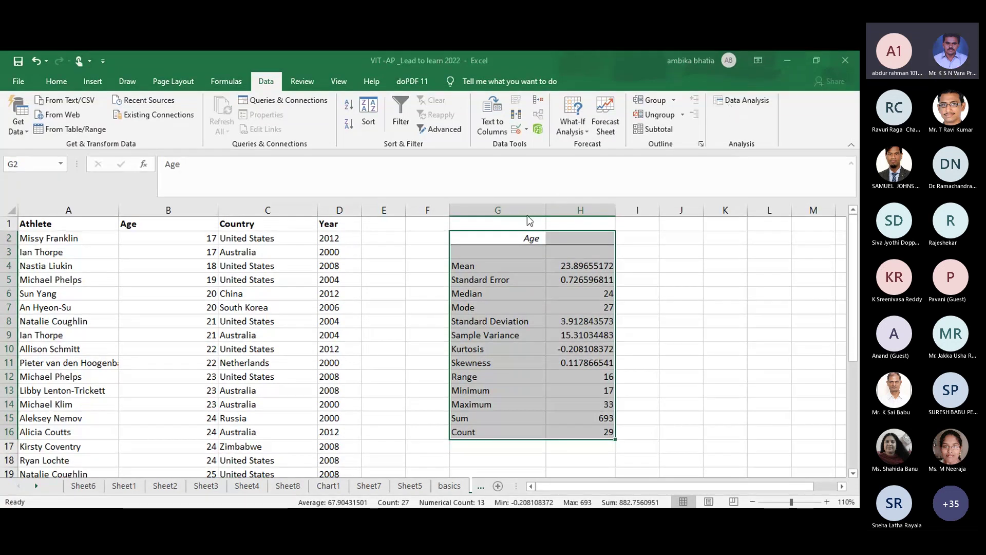
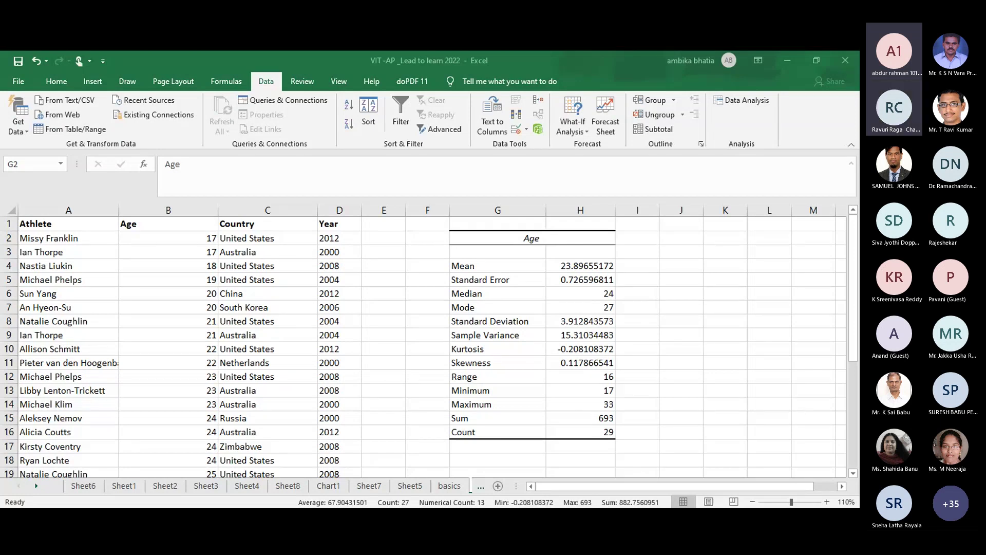
Step: Run Rank and Percentile on the Age column B, sending the output to J2
key(ctrl+a)
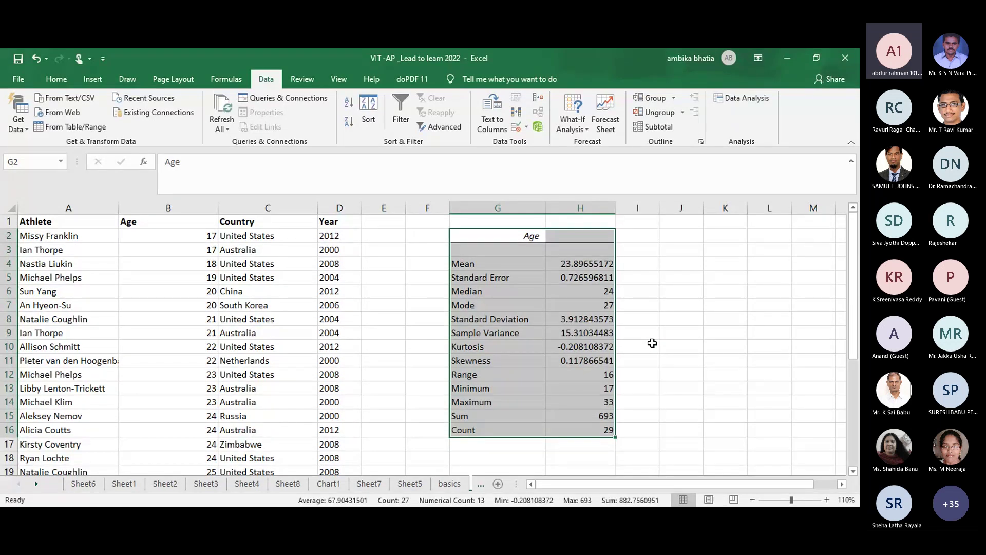
drag(647, 322, 715, 266)
click(725, 263)
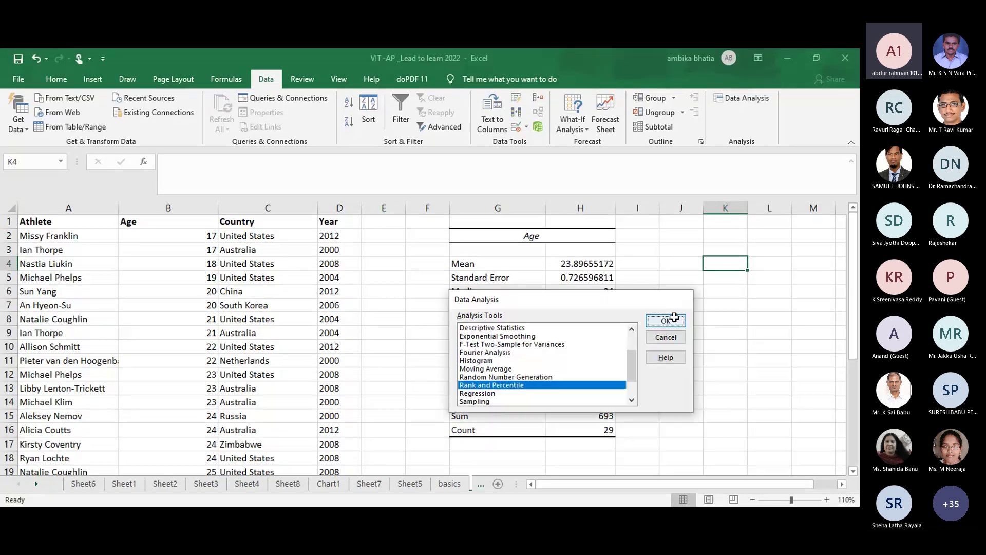
click(666, 320)
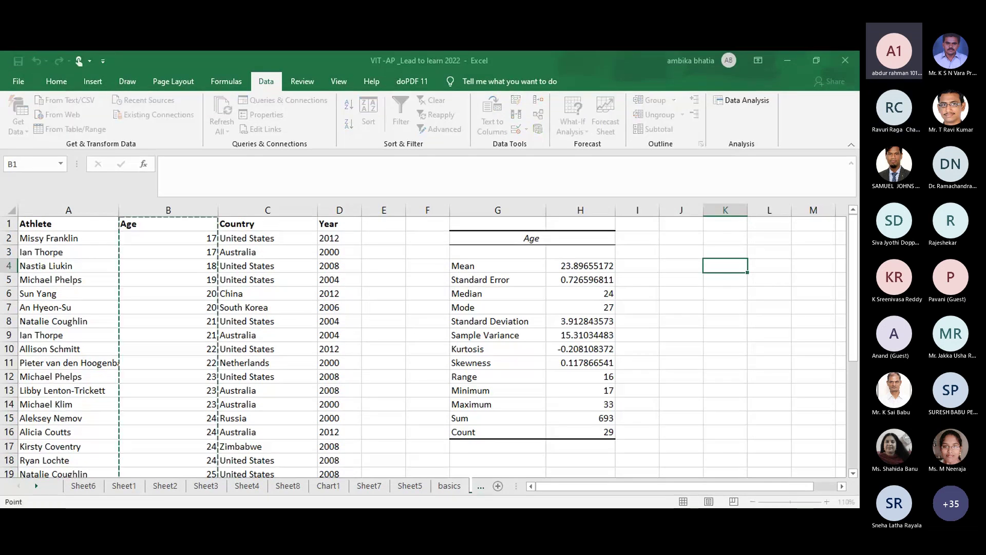
key(Escape)
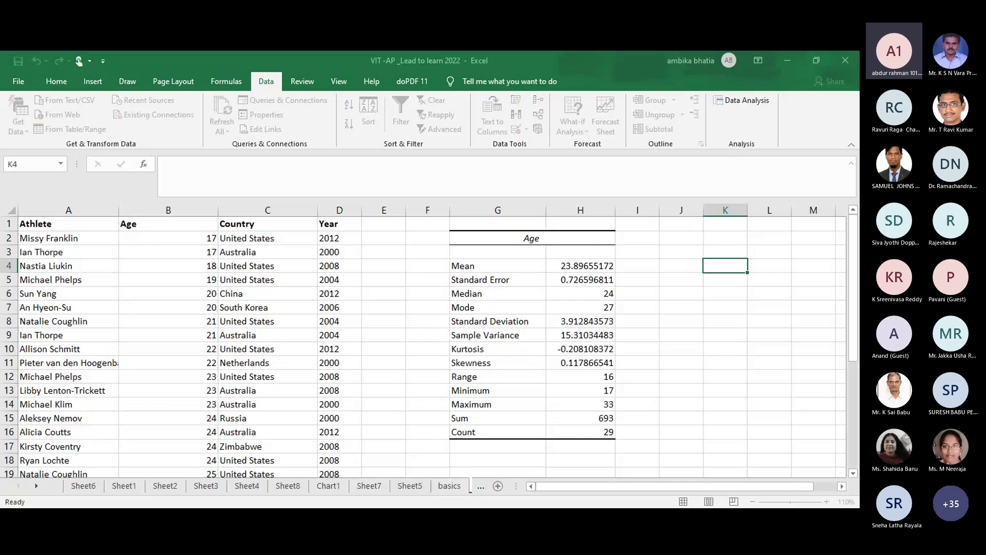
click(684, 240)
key(BackSpace)
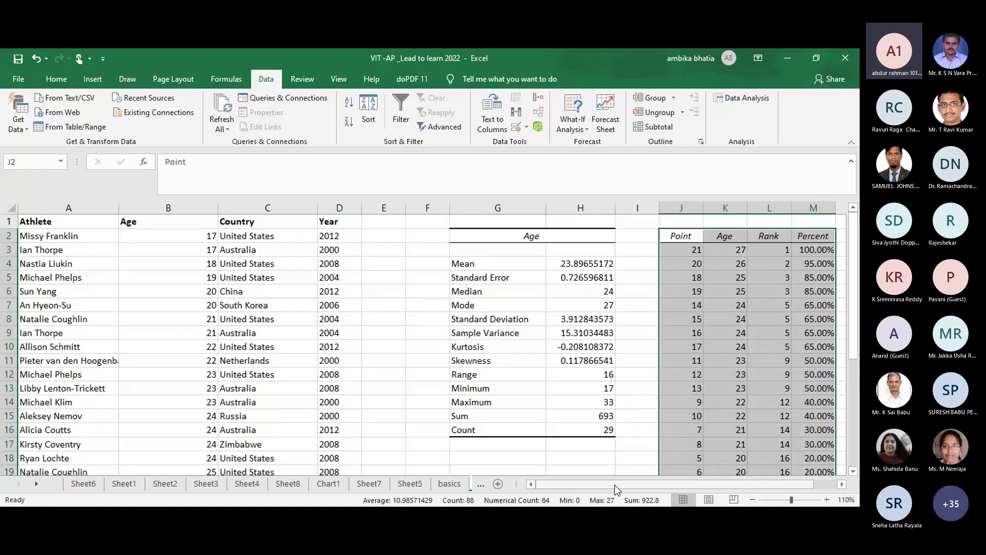
click(692, 375)
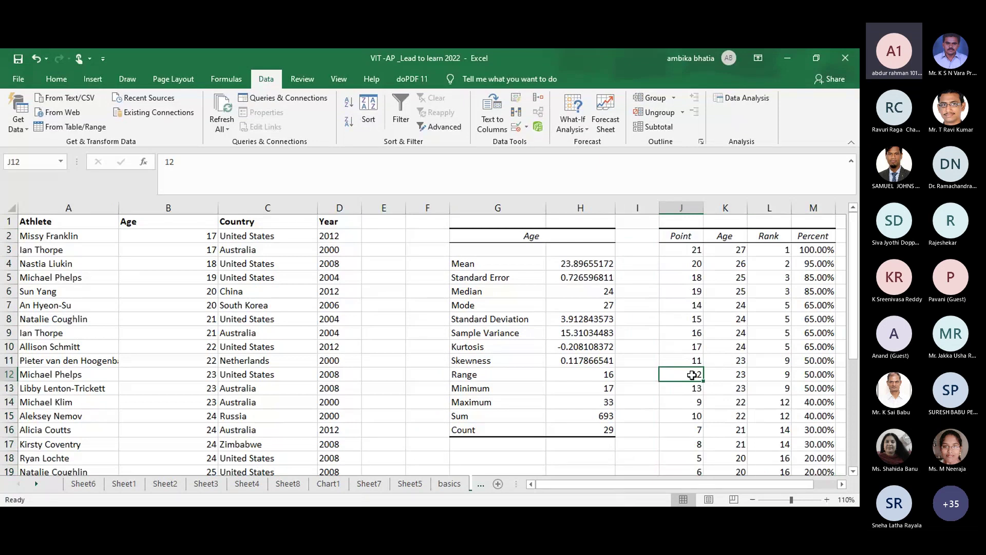
click(745, 101)
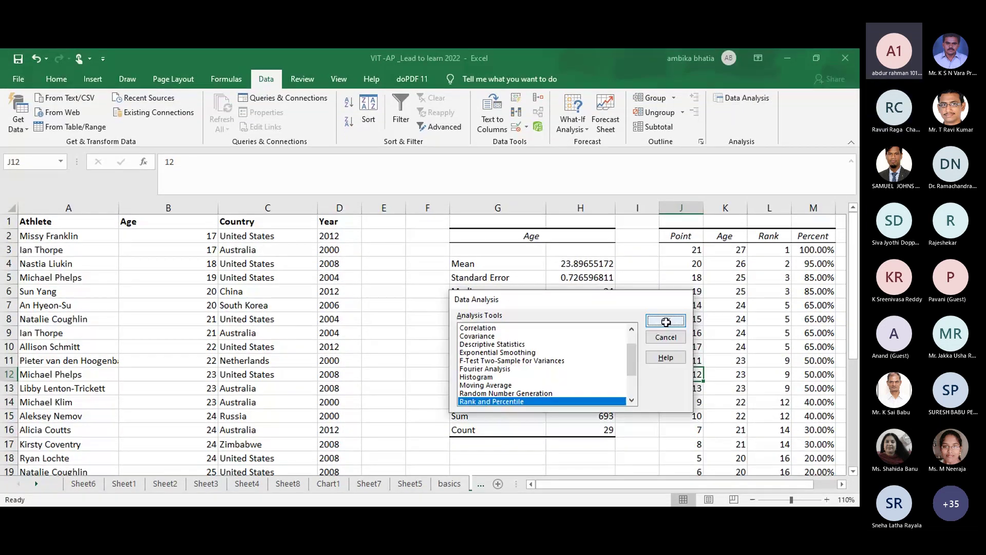
click(666, 322)
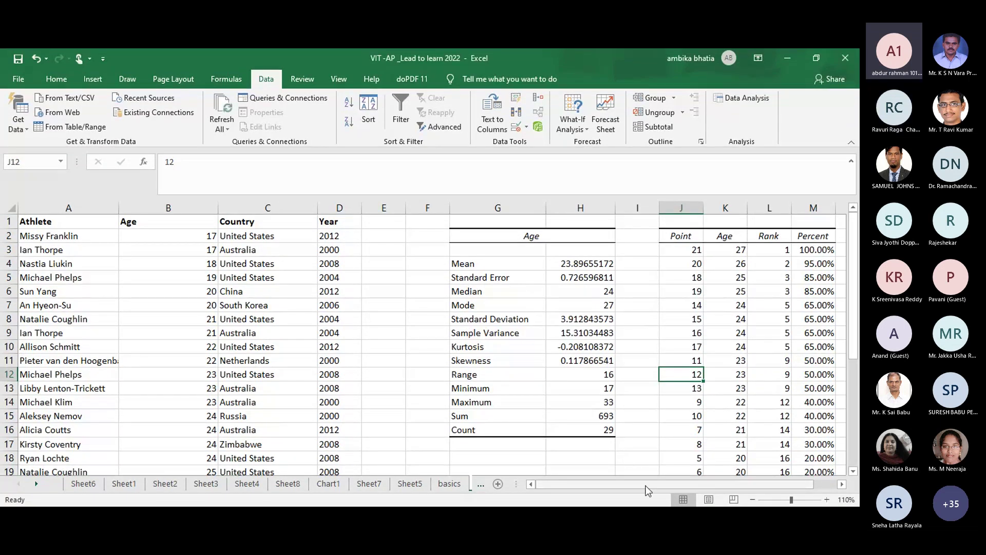
drag(645, 484, 671, 483)
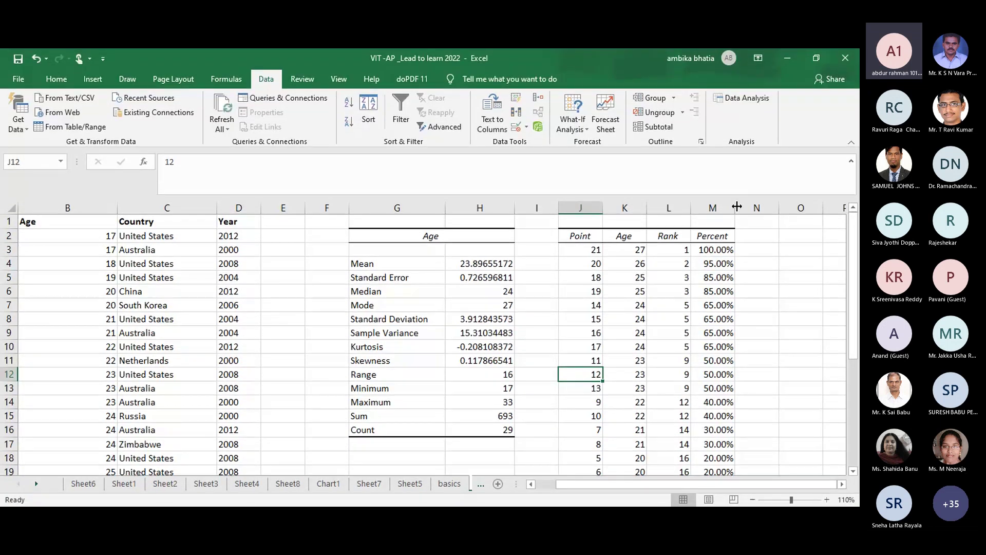
Step: Widen the Percent column M and delete the Point column J from the rank table
drag(736, 207, 753, 207)
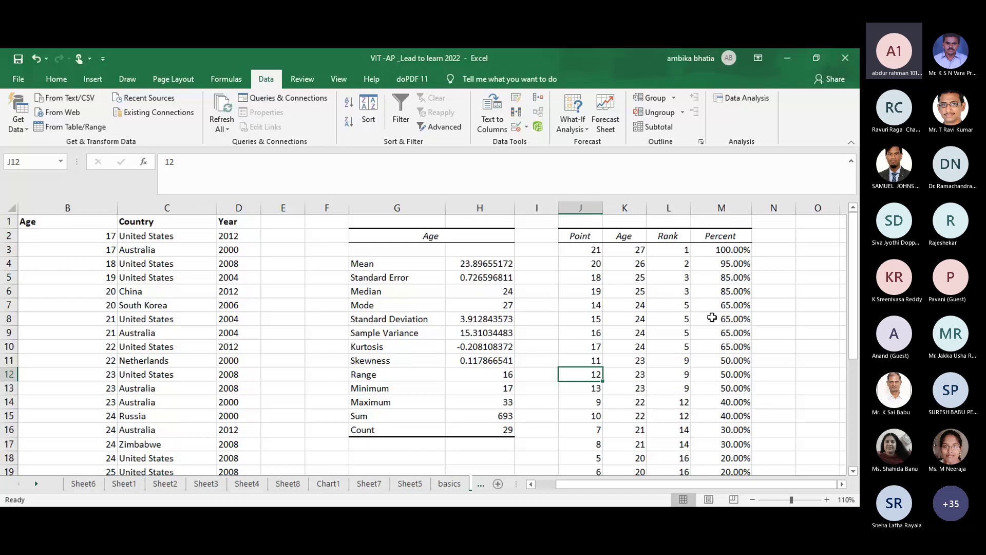
click(773, 314)
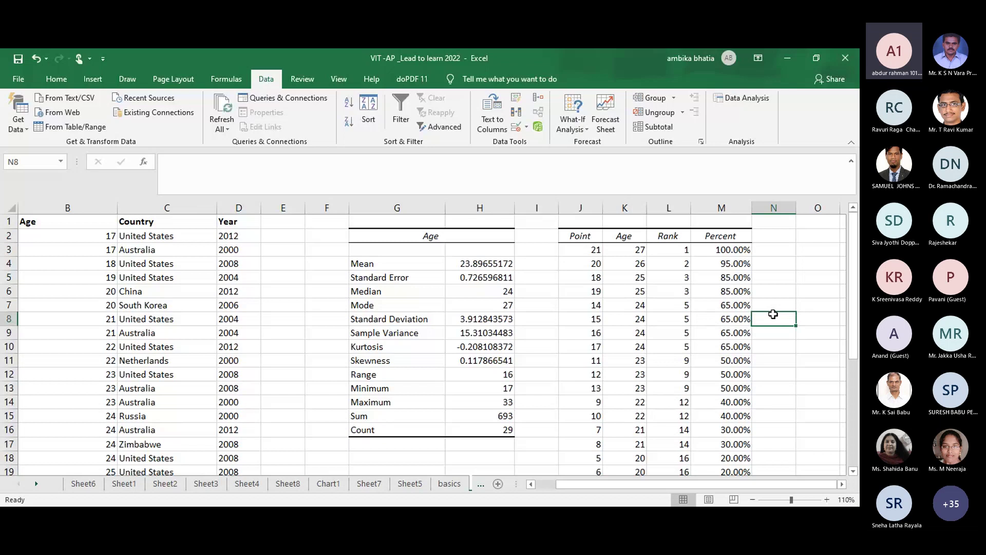
right_click(577, 207)
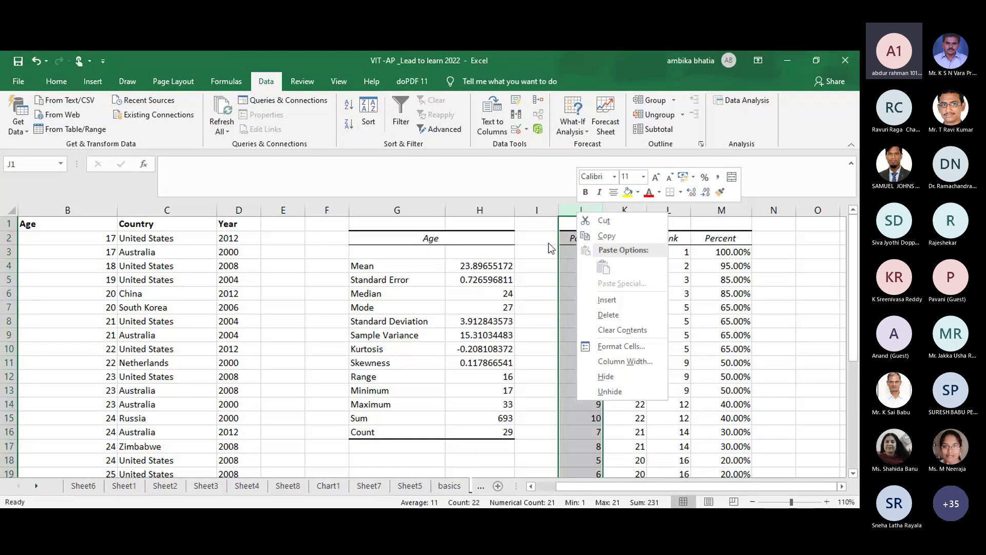
key(d)
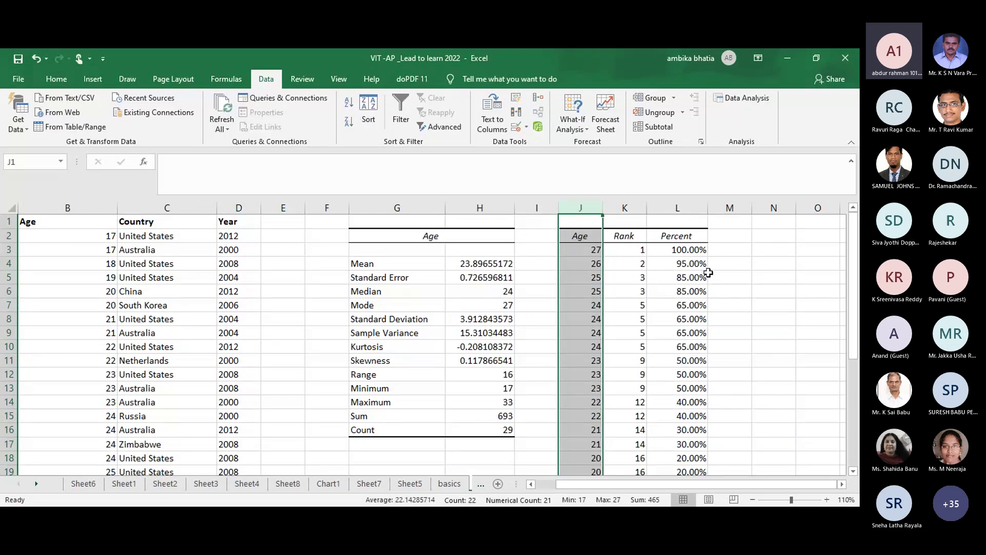
click(710, 276)
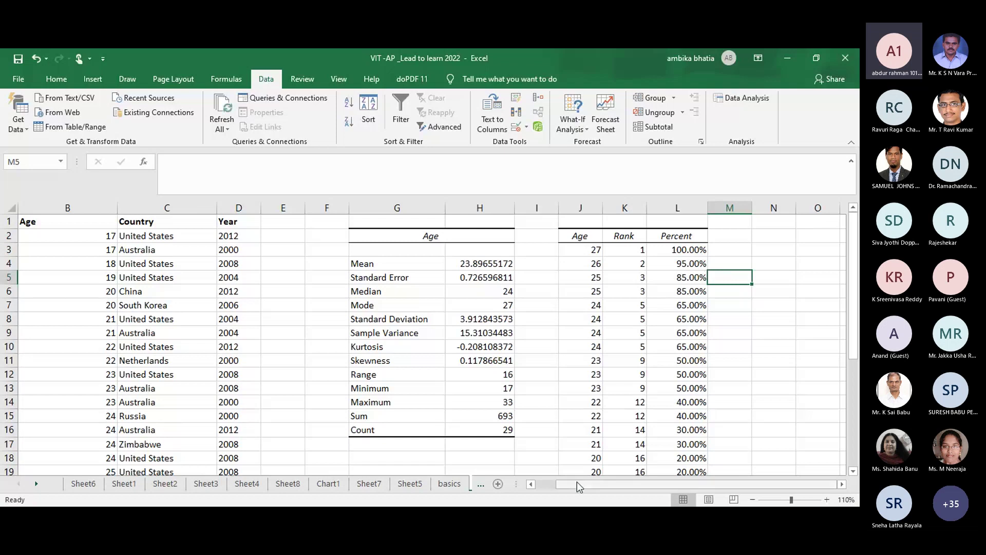
drag(578, 482, 559, 485)
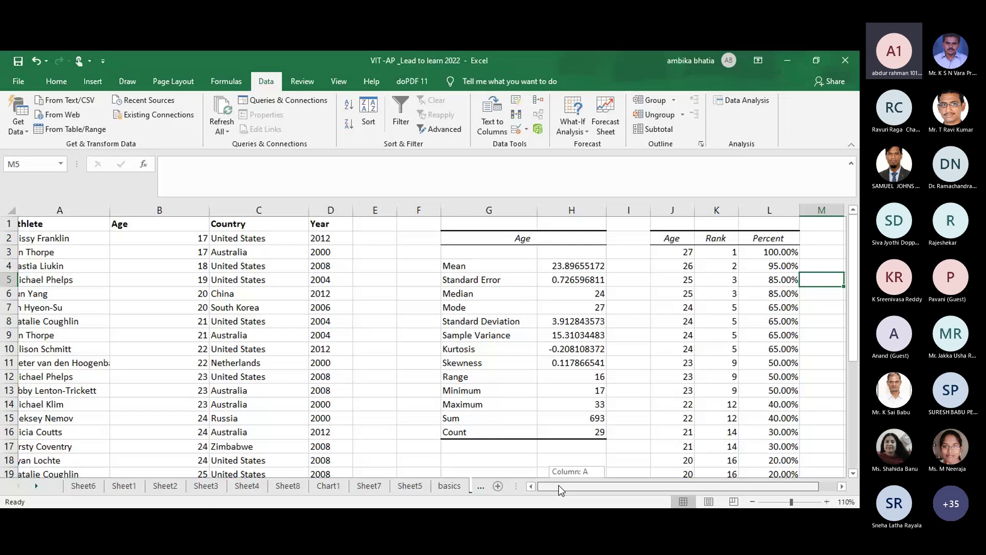
double_click(385, 309)
text(=vl)
key(Tab)
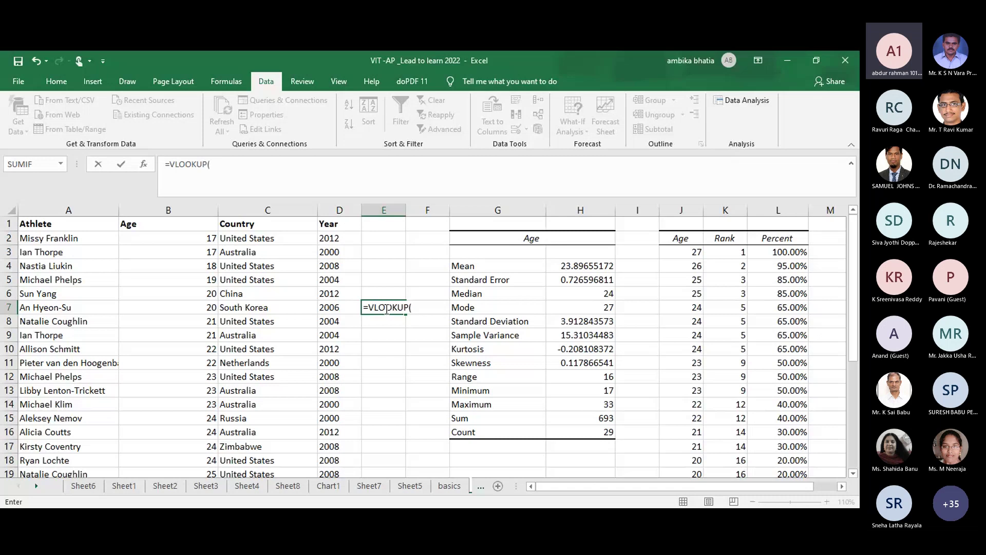
key(BackSpace)
key(BackSpace)
key(BackSpace)
key(BackSpace)
key(BackSpace)
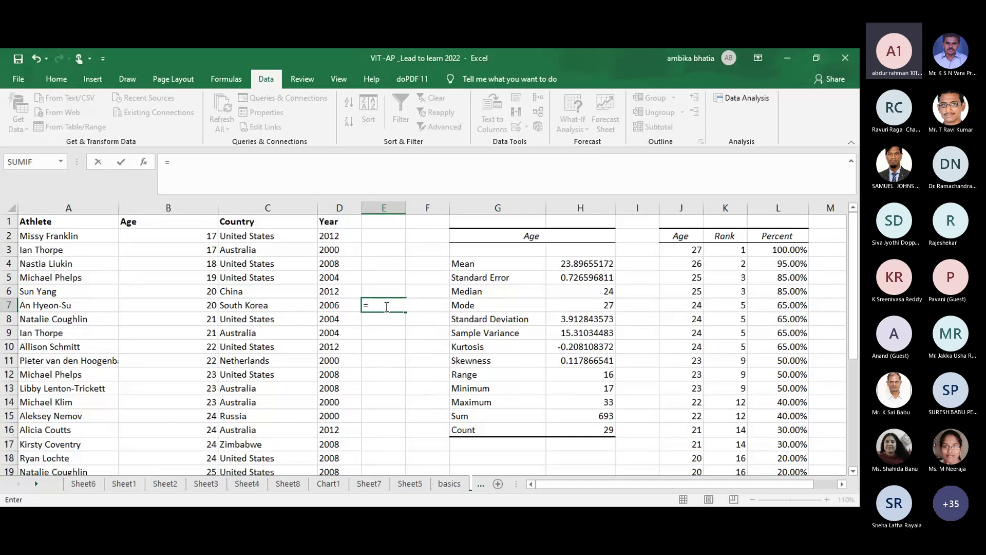
text(vlooku)
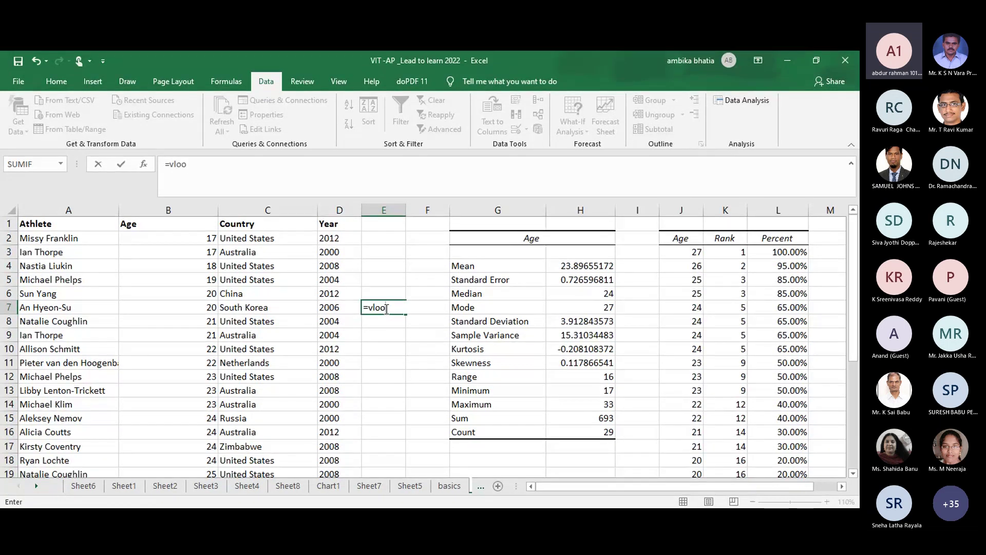
key(Tab)
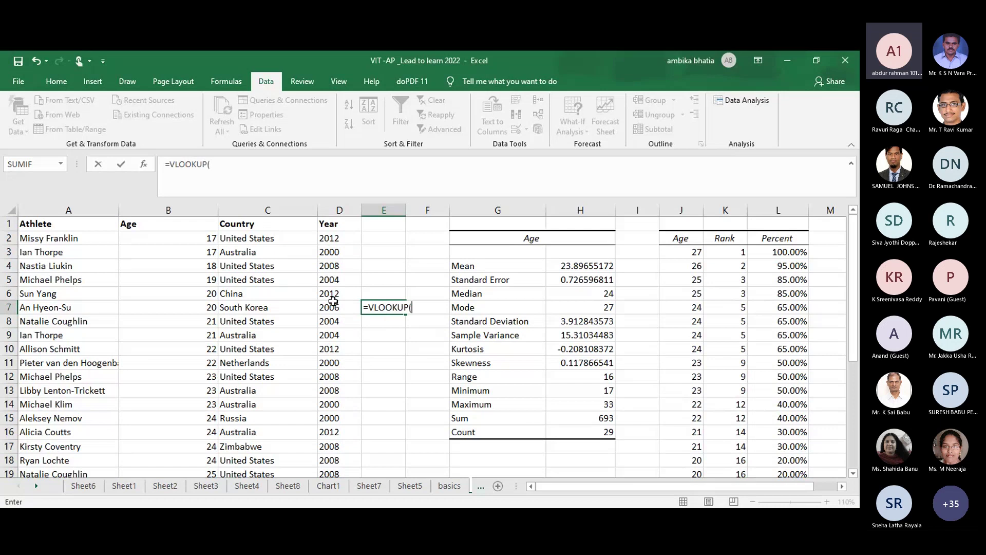
click(76, 324)
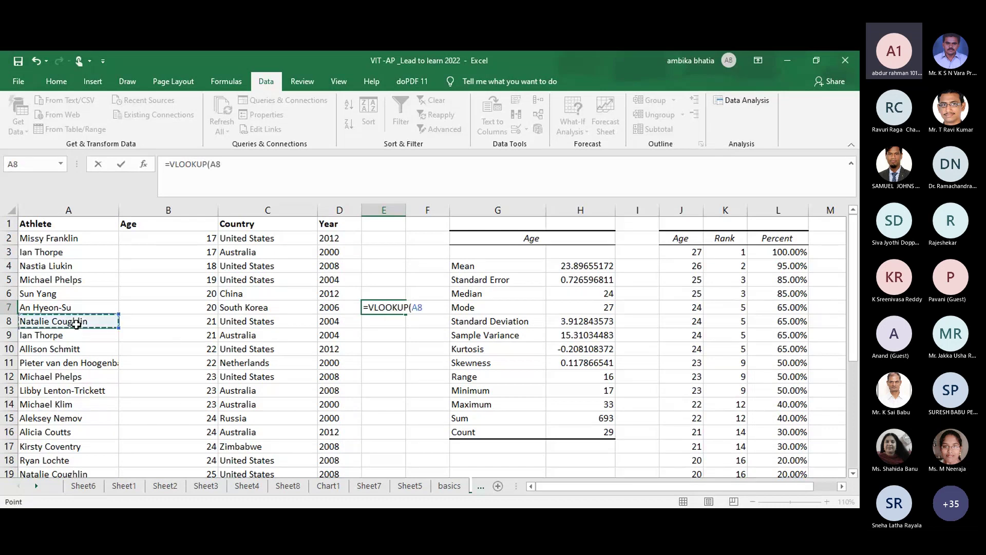
text(,)
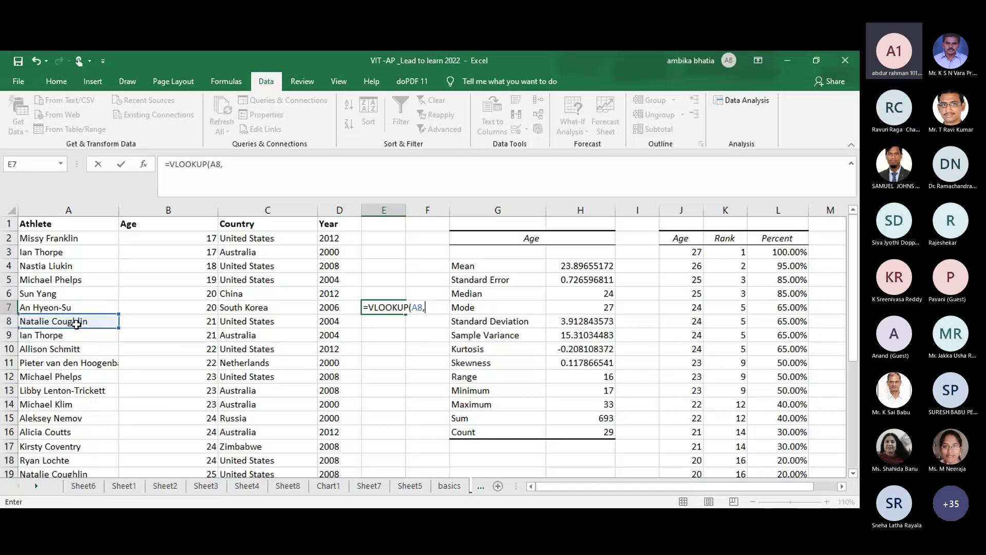
key(BackSpace)
key(BackSpace)
key(BackSpace)
key(BackSpace)
key(Escape)
click(190, 321)
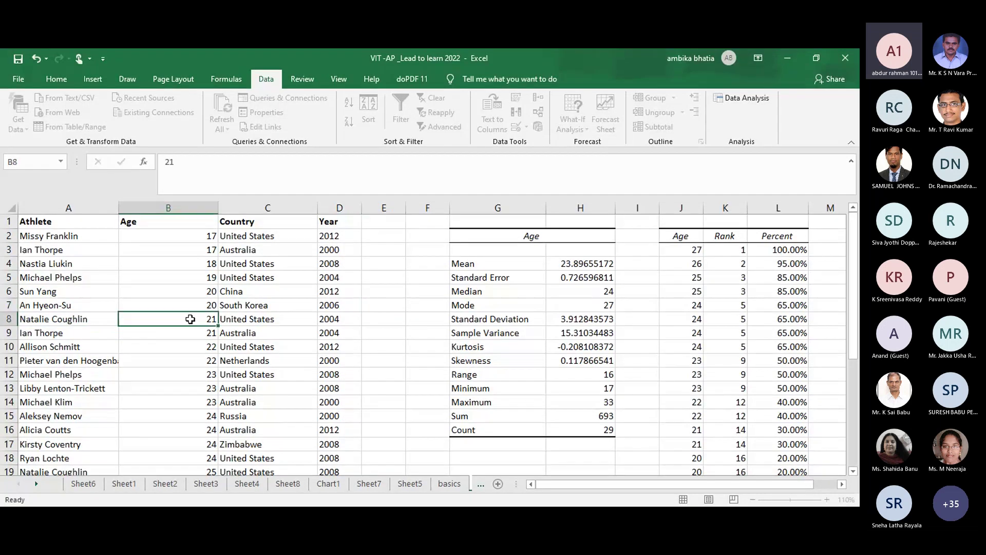
Step: Move past Chart1 and Sheet7 to the name-joining sheet, Sheet5
click(329, 484)
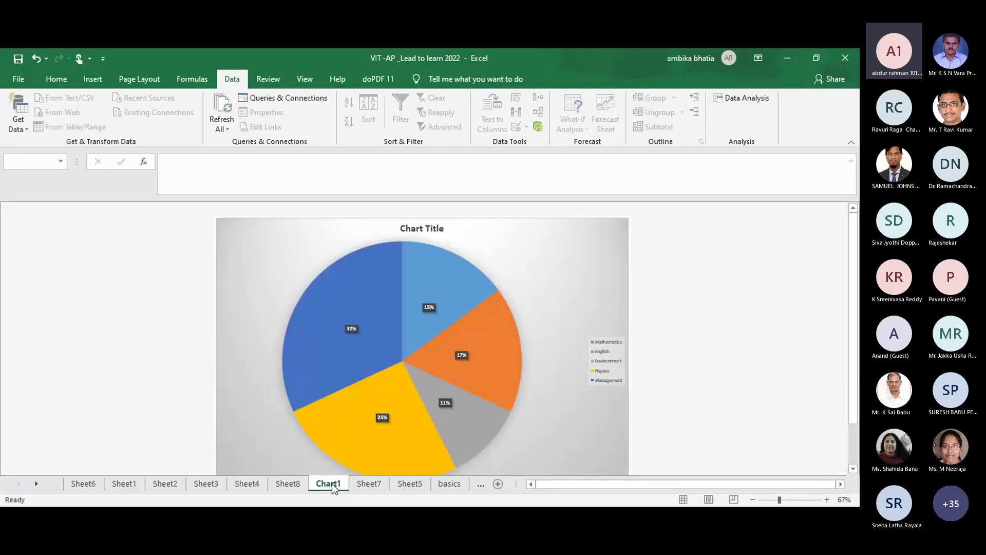
click(365, 488)
click(414, 484)
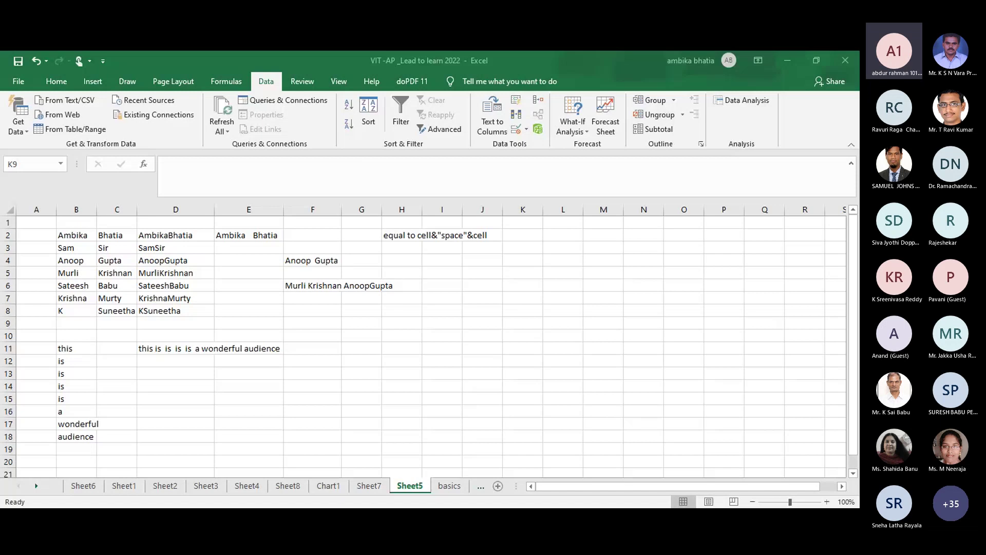
key(F2)
key(Escape)
click(426, 492)
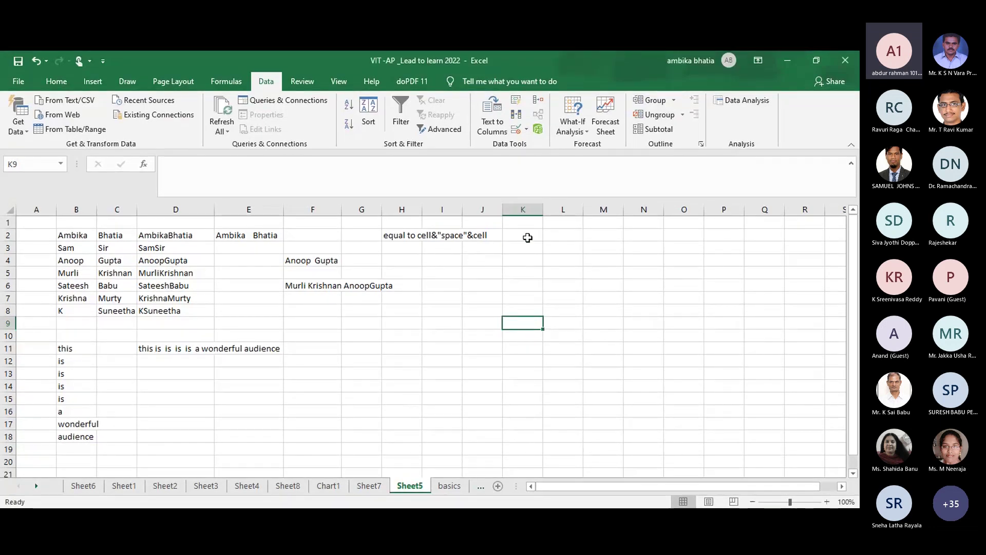
click(528, 238)
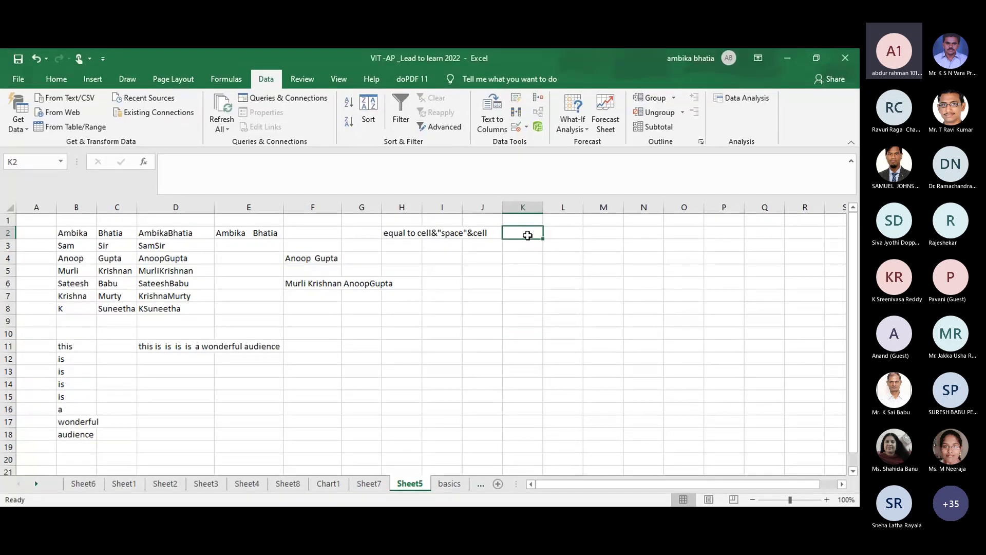
Step: Copy the first names from B2:B8 and paste them into L2:L8
click(75, 232)
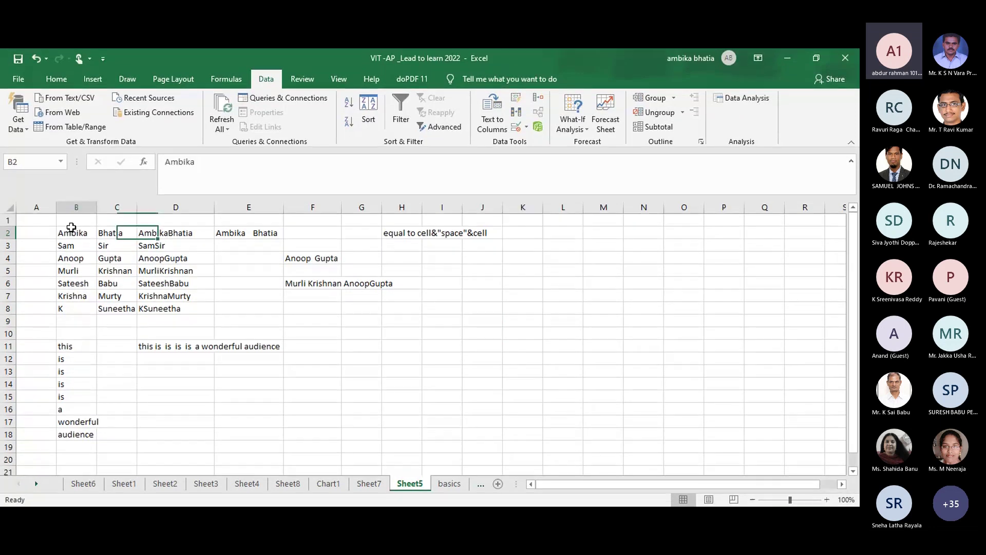
key(shift+Down)
key(shift+Down)
key(shift+Down)
key(shift+Down)
key(shift+Down)
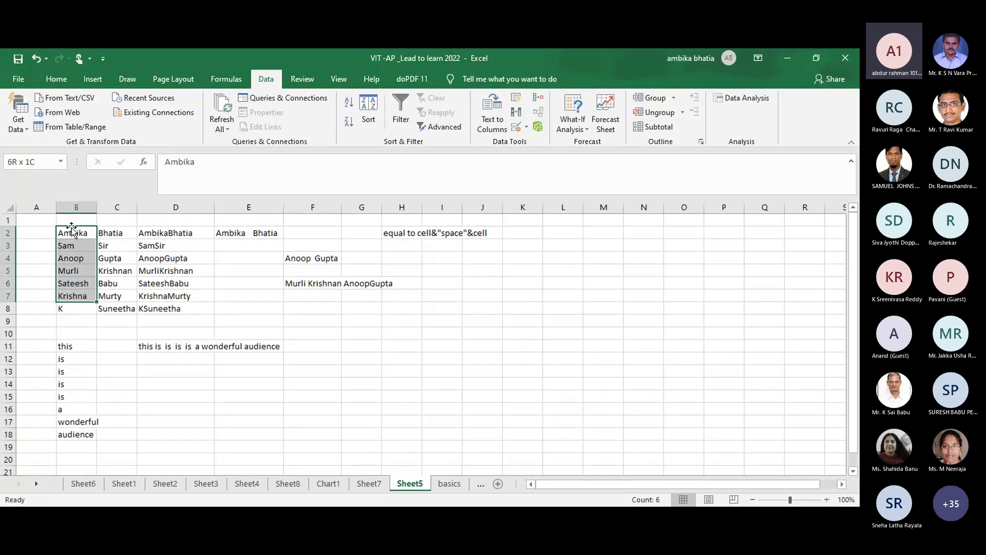
key(shift+Down)
key(ctrl+c)
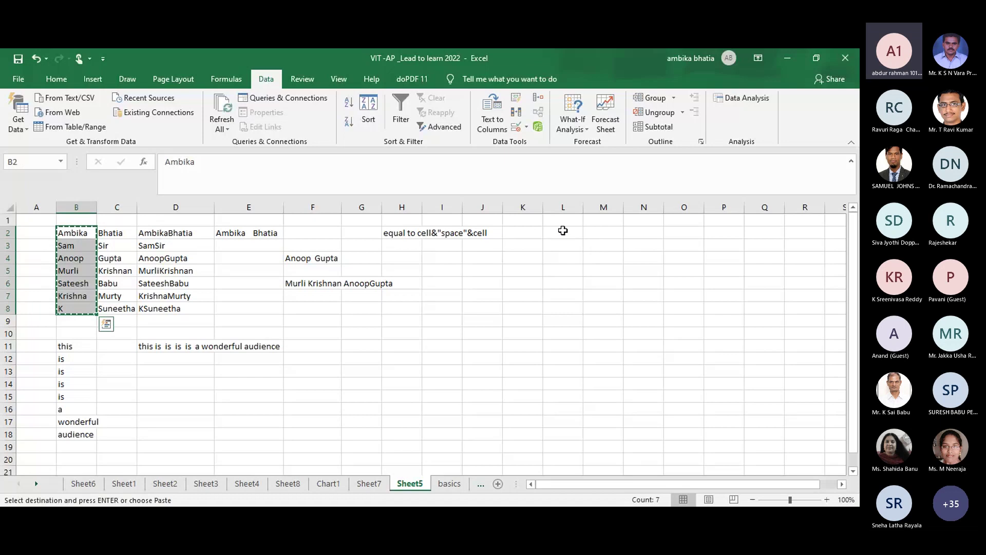
click(563, 231)
key(ctrl+v)
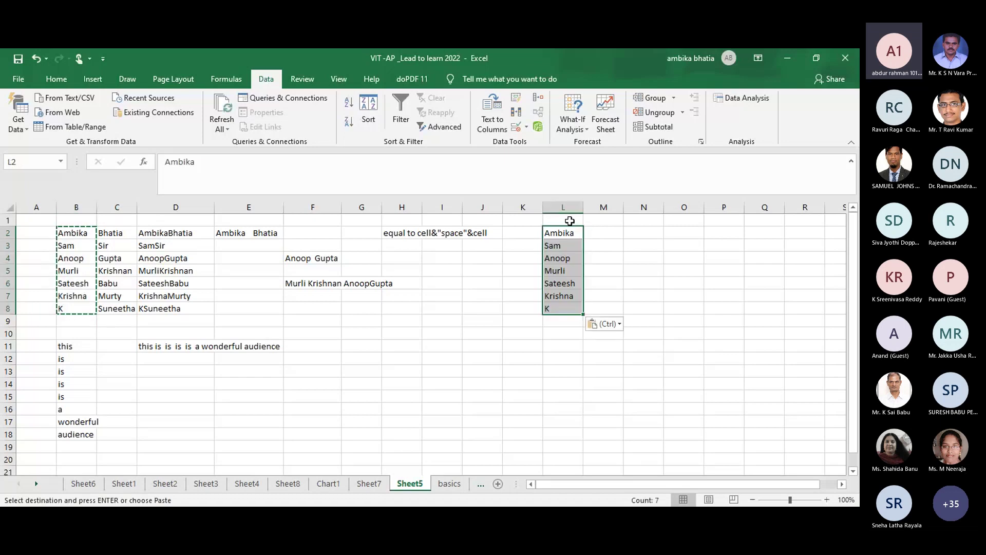
Step: Enter the headers Name, Score and Age across L1:N1
click(569, 220)
text(Nmae)
key(BackSpace)
key(BackSpace)
key(BackSpace)
text(ame)
key(Tab)
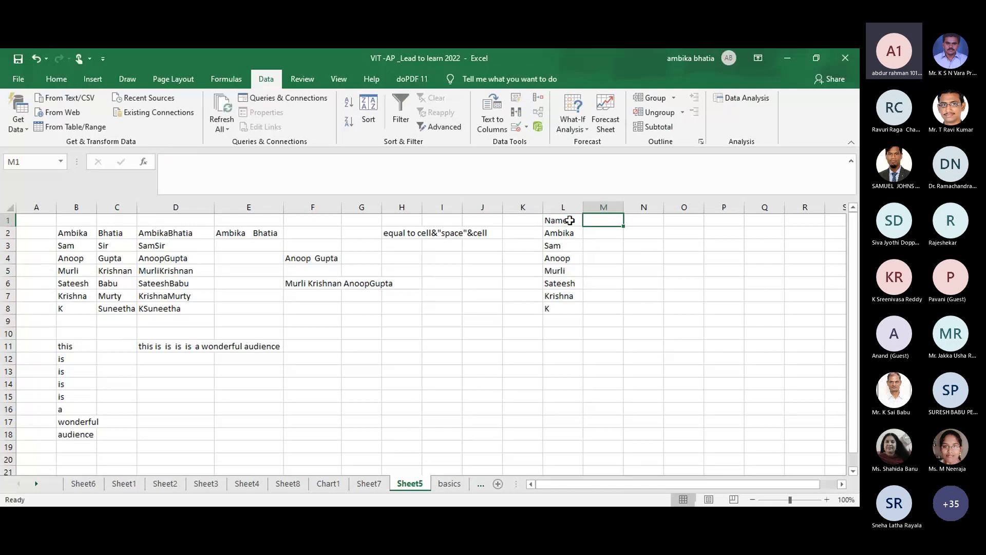
text(Score)
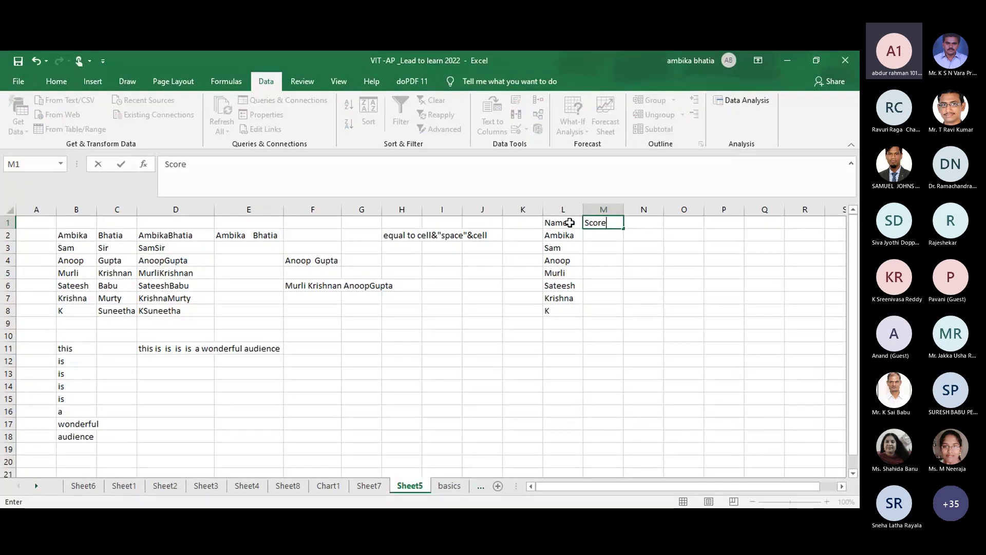
key(Tab)
text(Ag)
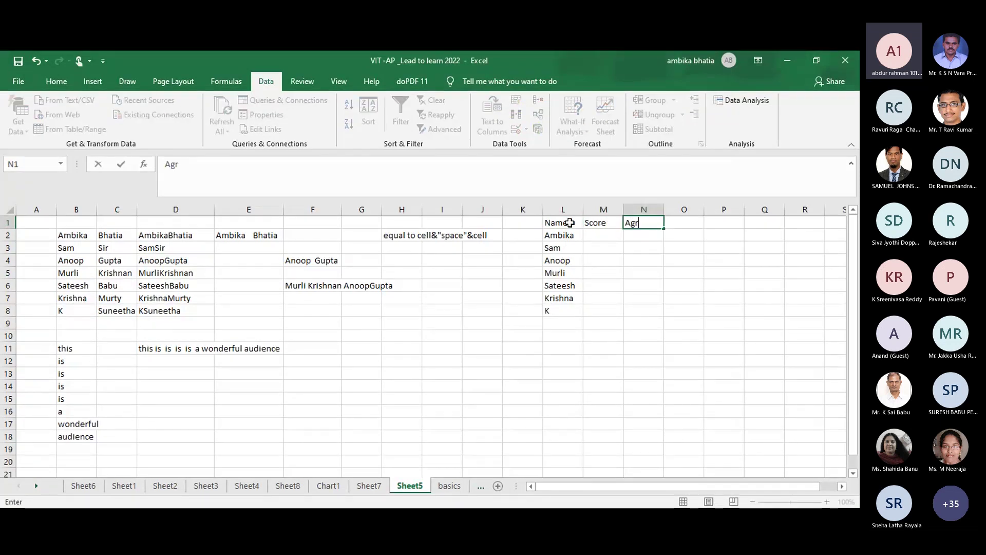
text(e)
Step: Enter the scores 98, 95, 99, 90, 88 and 87 down M2:M7
click(594, 232)
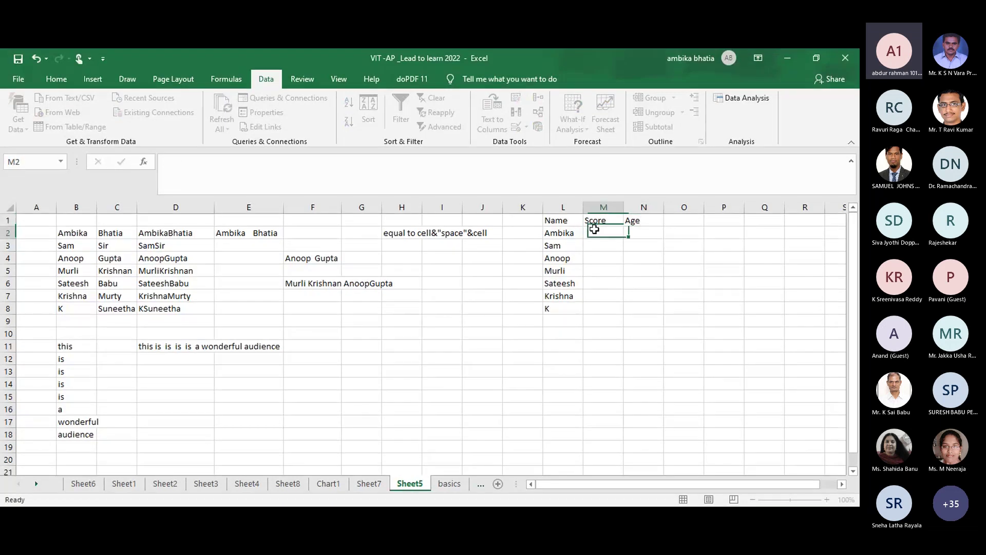
text(98)
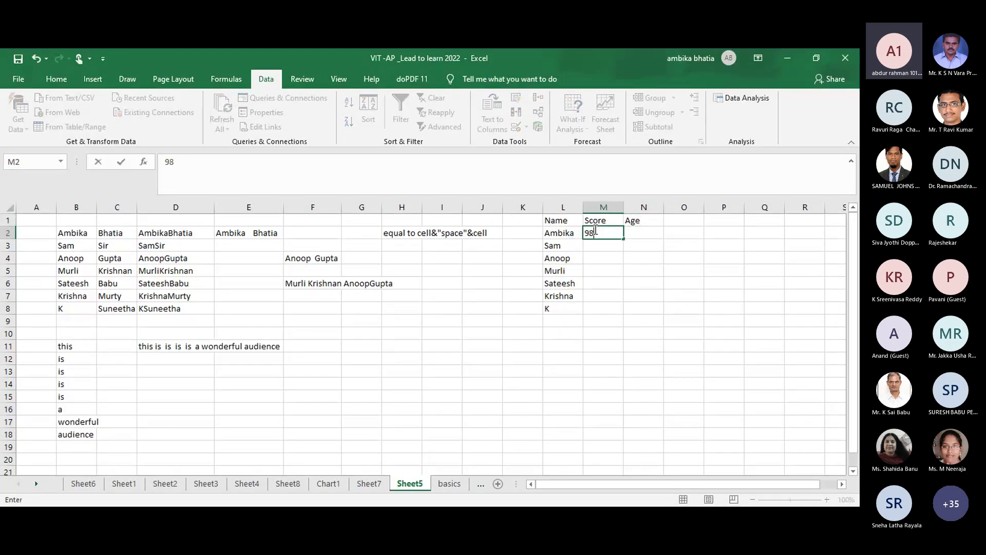
key(Return)
key(F2)
text(95)
key(Return)
text(99)
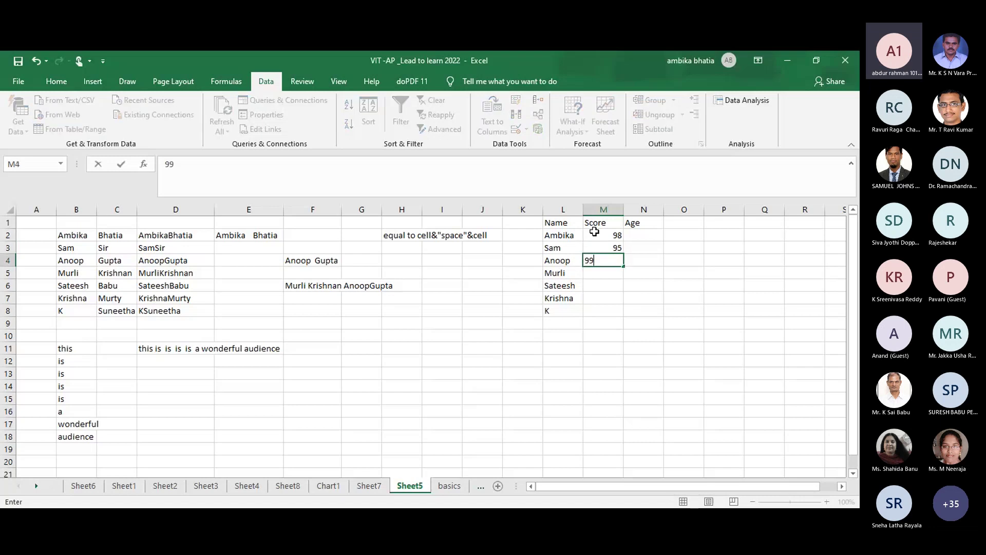
key(Return)
text(90)
key(Return)
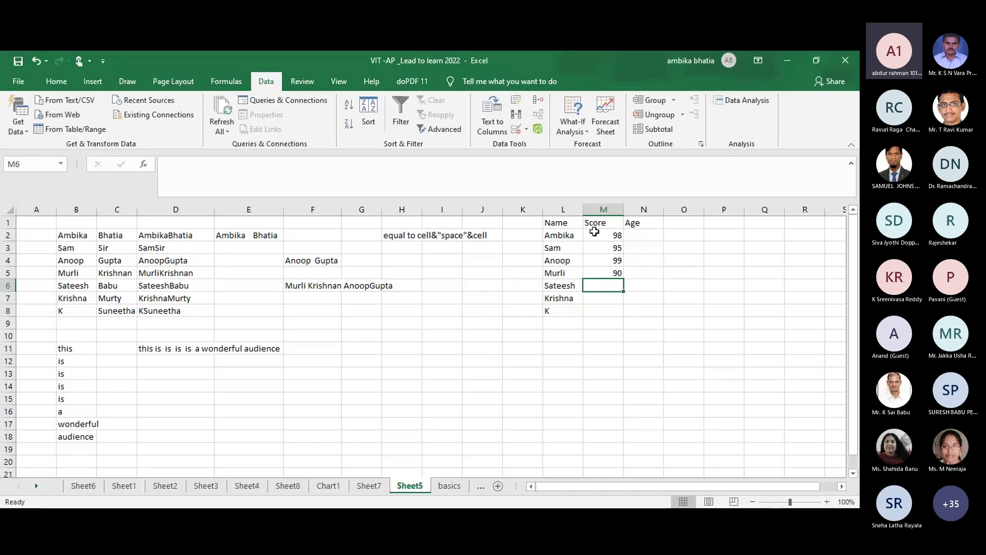
text(88)
key(Return)
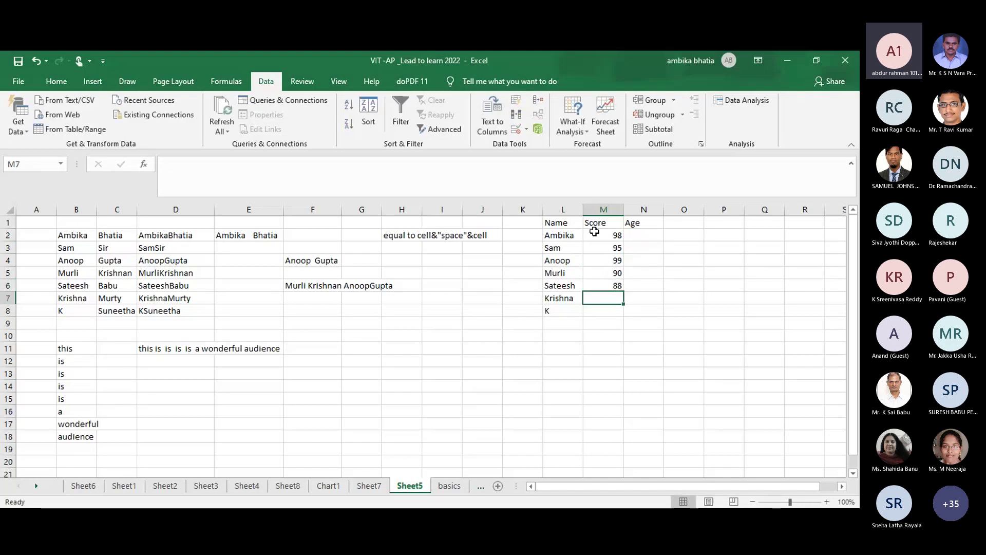
text(87)
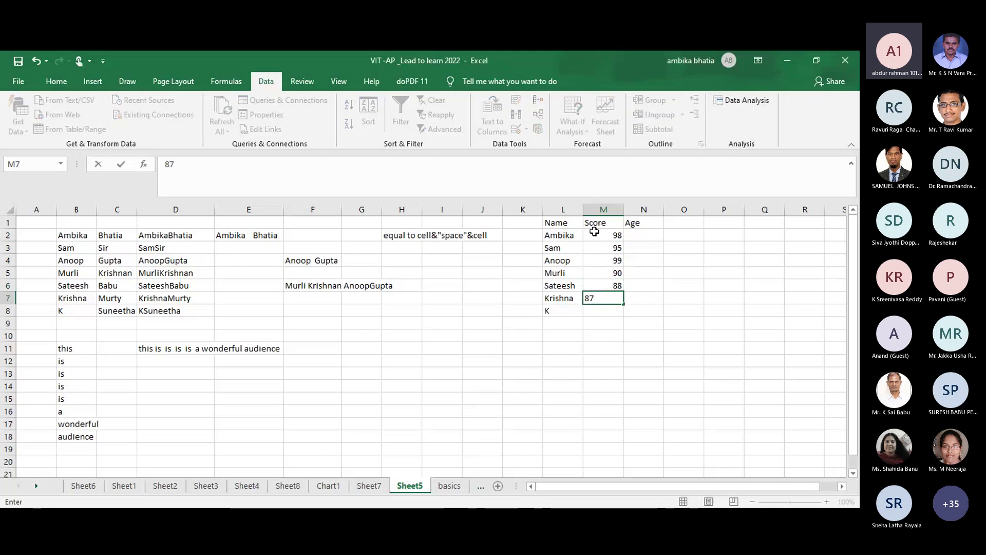
key(Return)
Step: Add the last score 85 in M8, then the ages 38, 35, 43, 45, 26, 28, 37 in N2:N8
text(85)
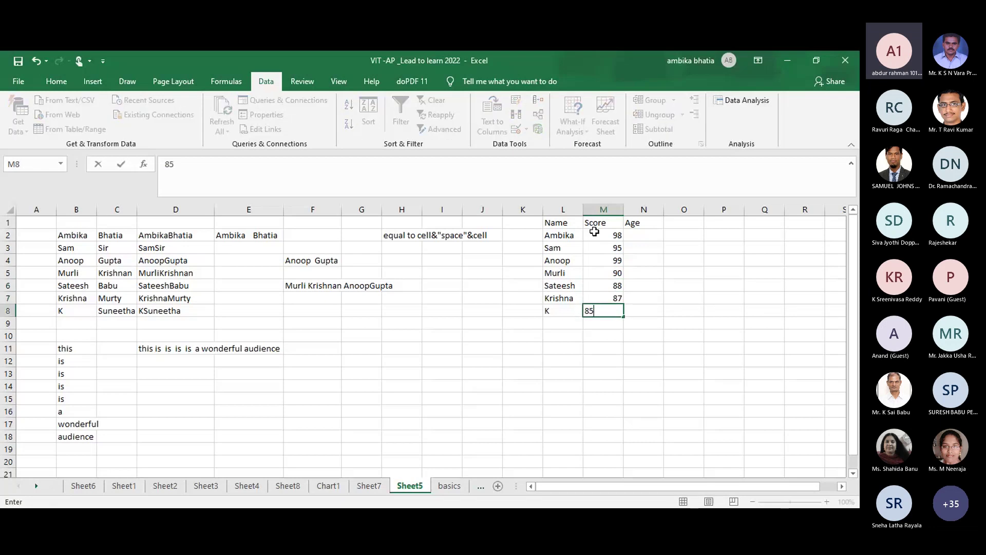
click(645, 235)
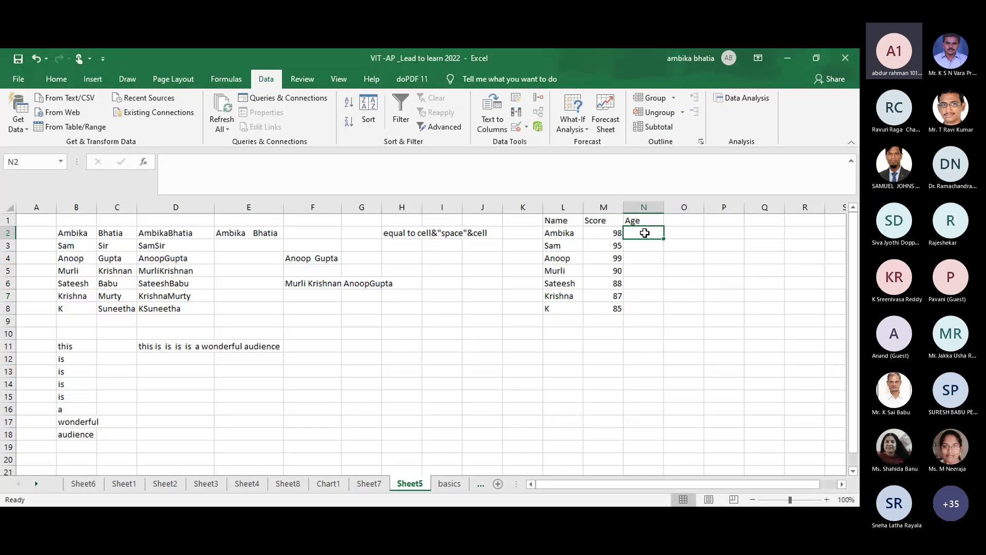
text(38)
key(ctrl+Return)
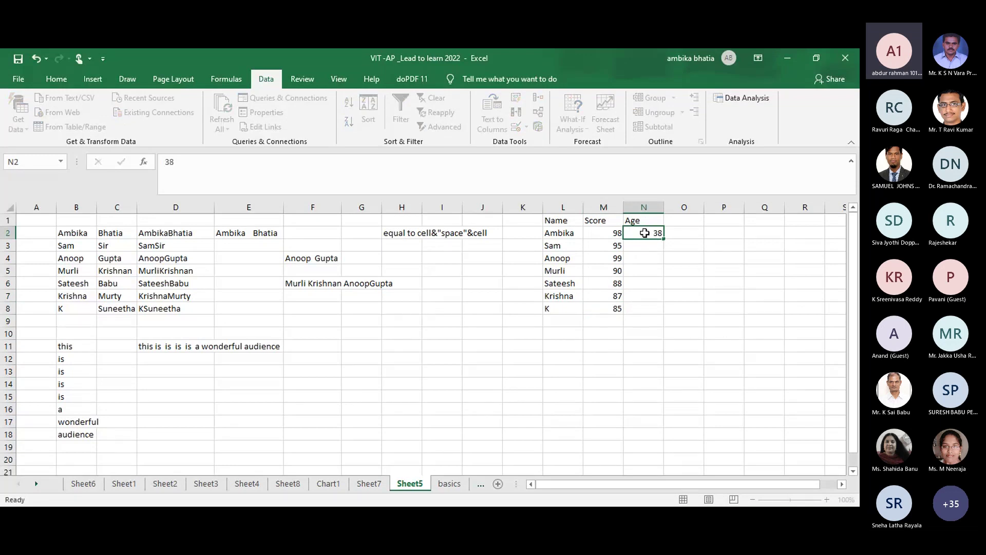
key(Return)
text(35)
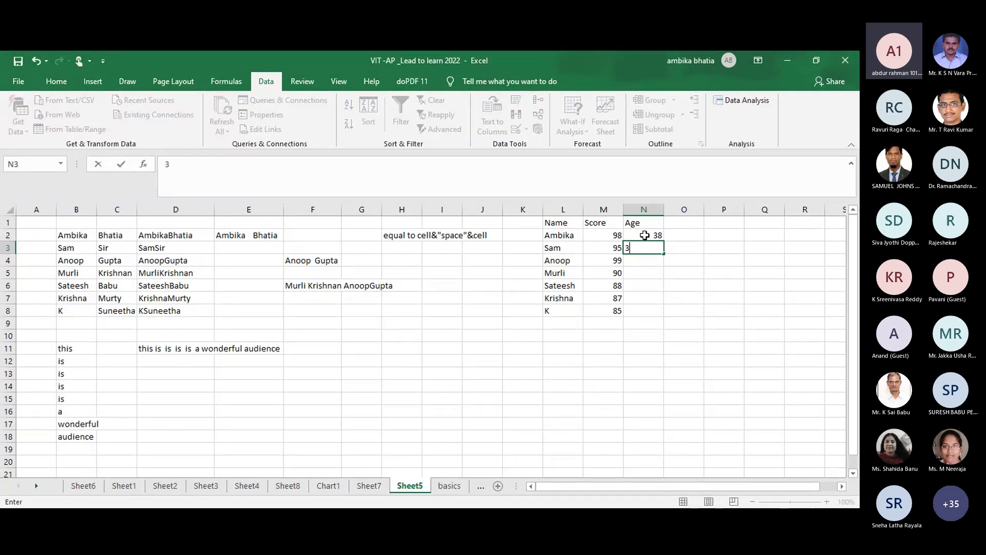
key(Return)
text(43)
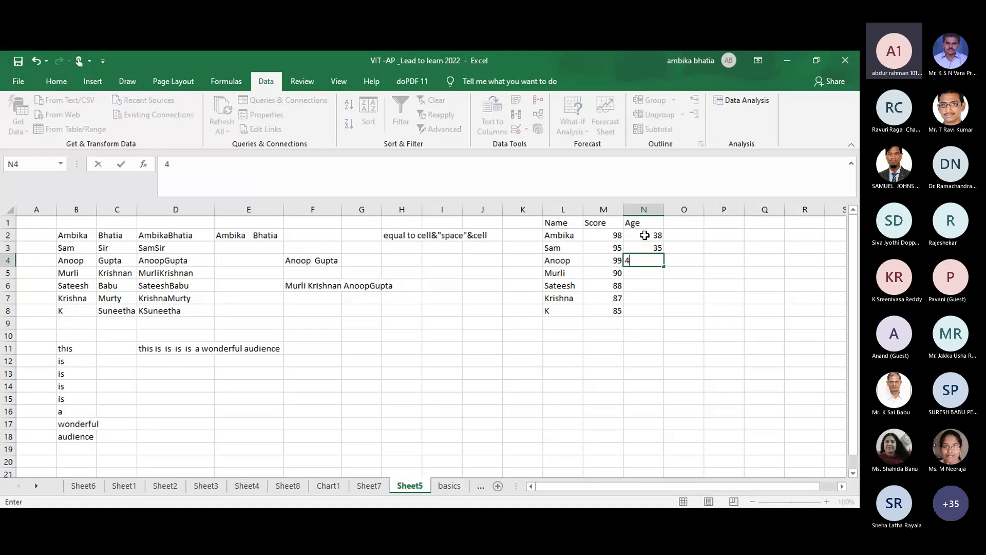
key(Return)
text(45)
key(Return)
text(26)
key(Return)
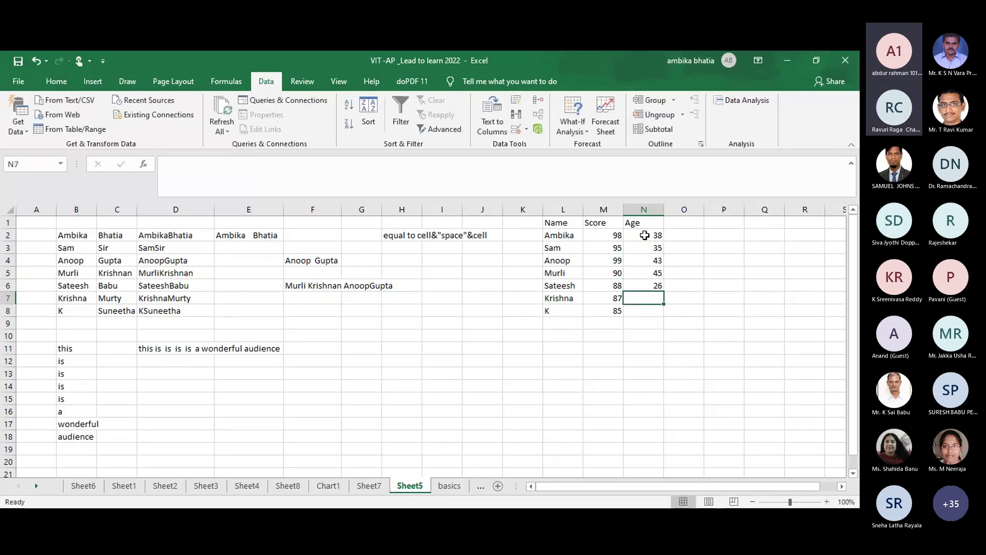
text(28)
key(Return)
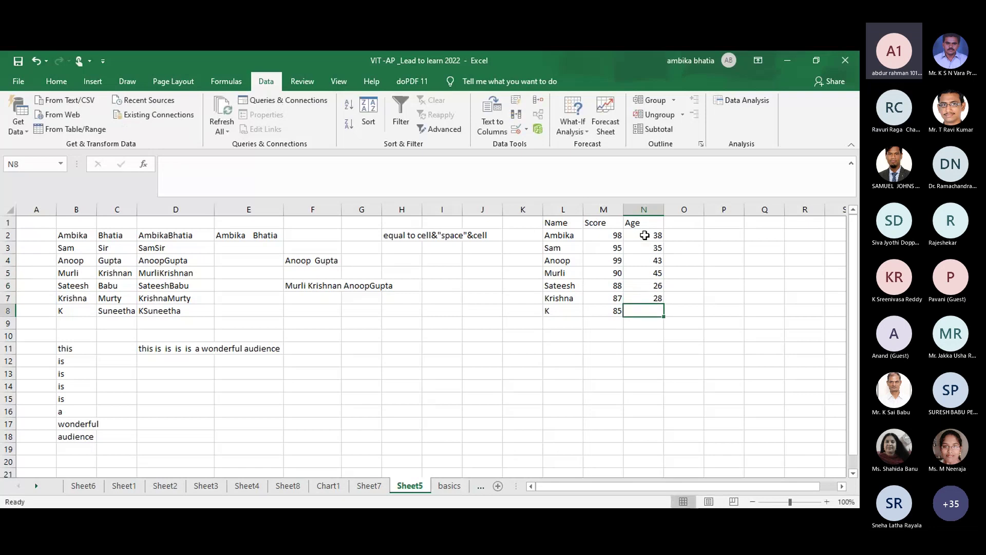
text(37)
click(616, 360)
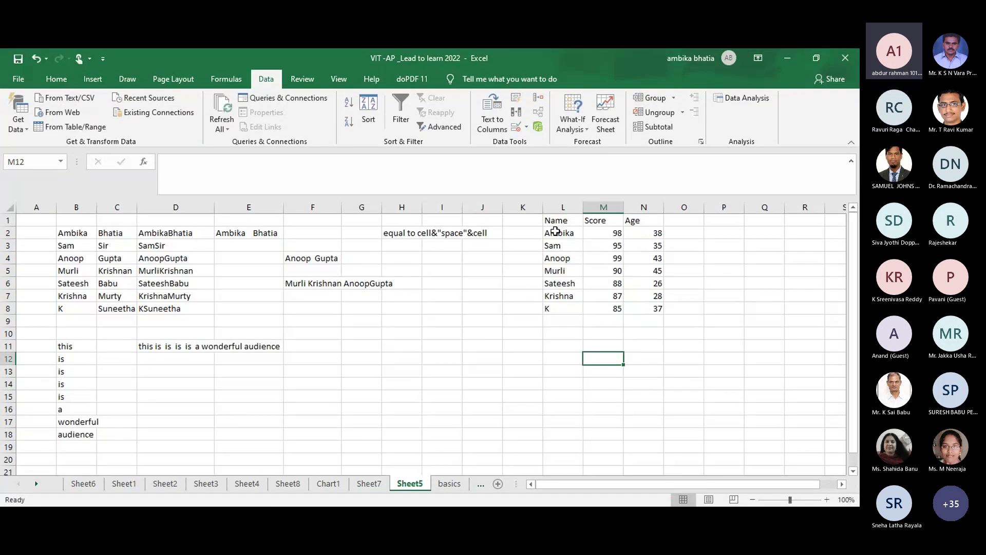
Step: Copy the Name, Score, Age headers from L1:N1 into L11:N11
drag(555, 231, 651, 307)
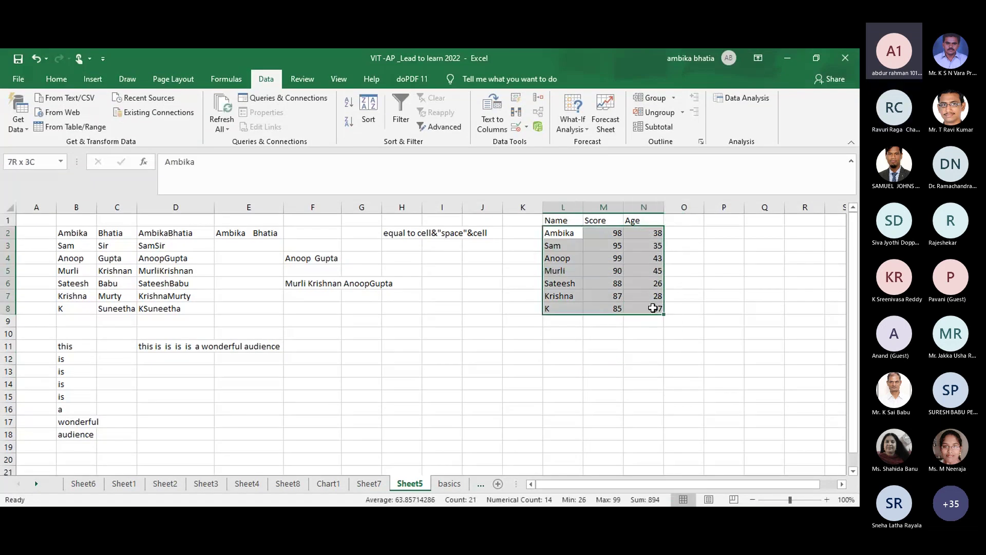
click(629, 326)
click(605, 332)
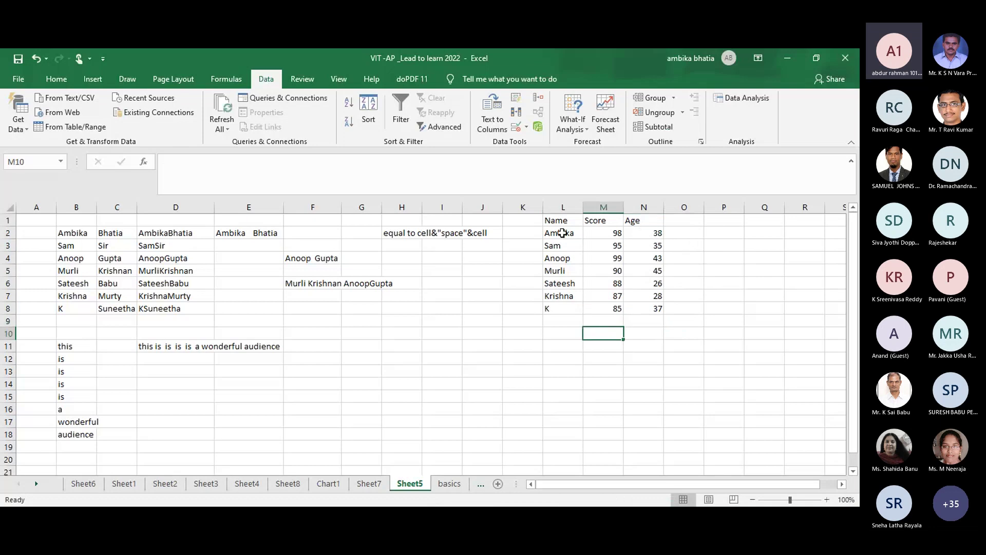
drag(555, 220, 634, 221)
key(ctrl+c)
click(545, 347)
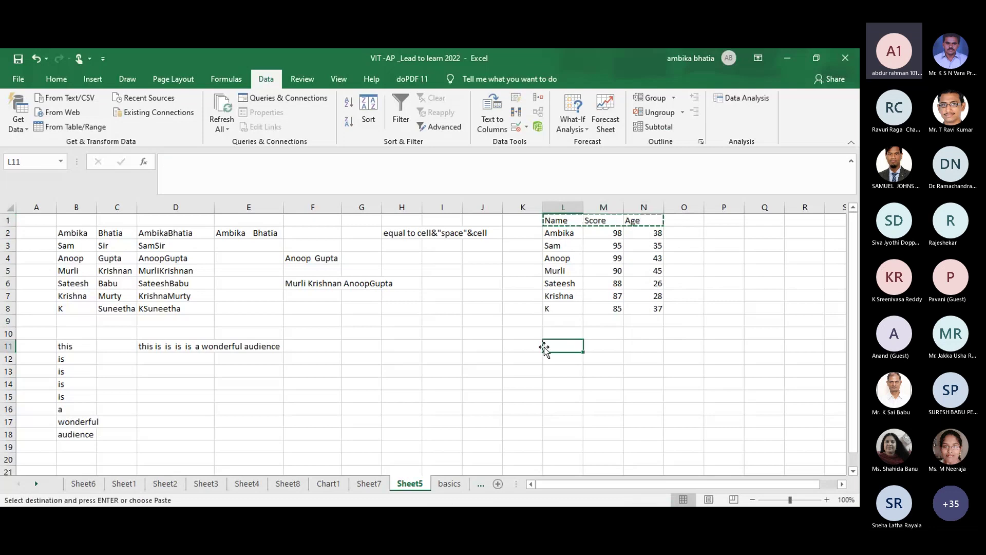
key(ctrl+v)
key(Escape)
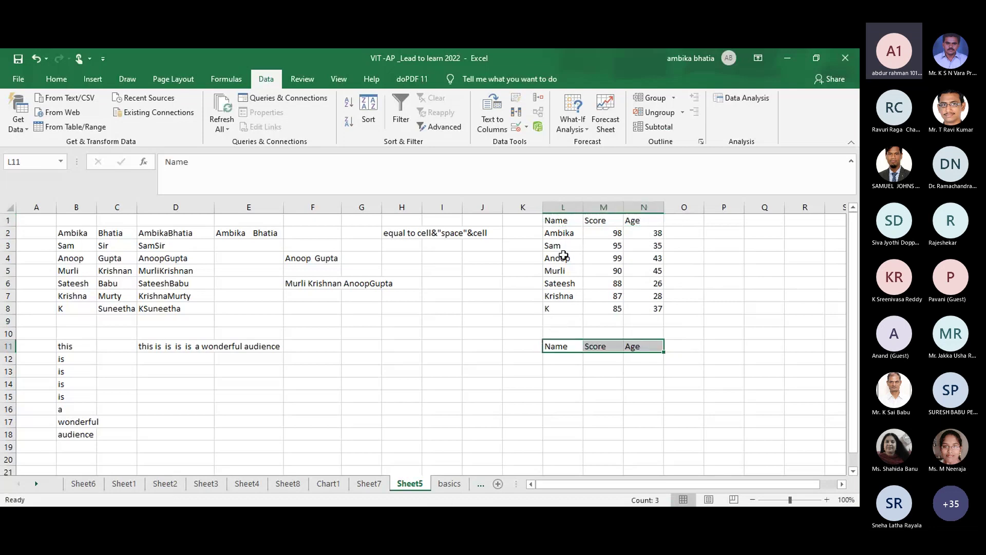
Step: Copy Anoop from L4 into L12 under the new Name header
click(560, 258)
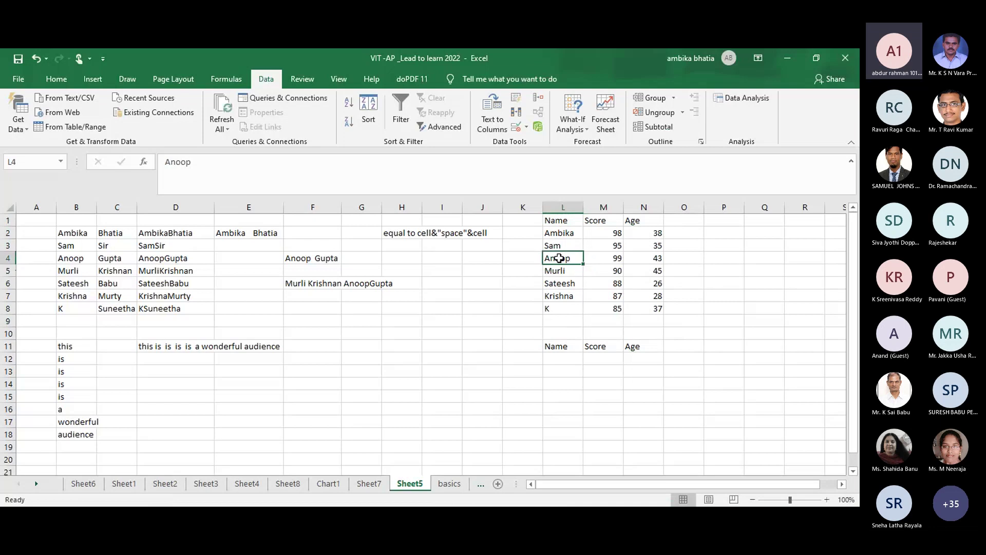
key(ctrl+c)
click(556, 359)
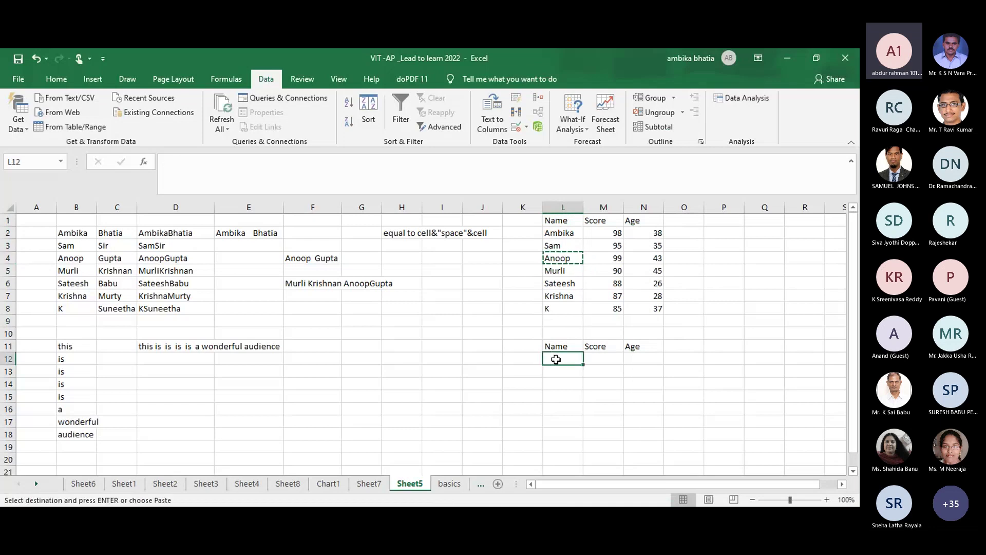
key(ctrl+v)
key(Escape)
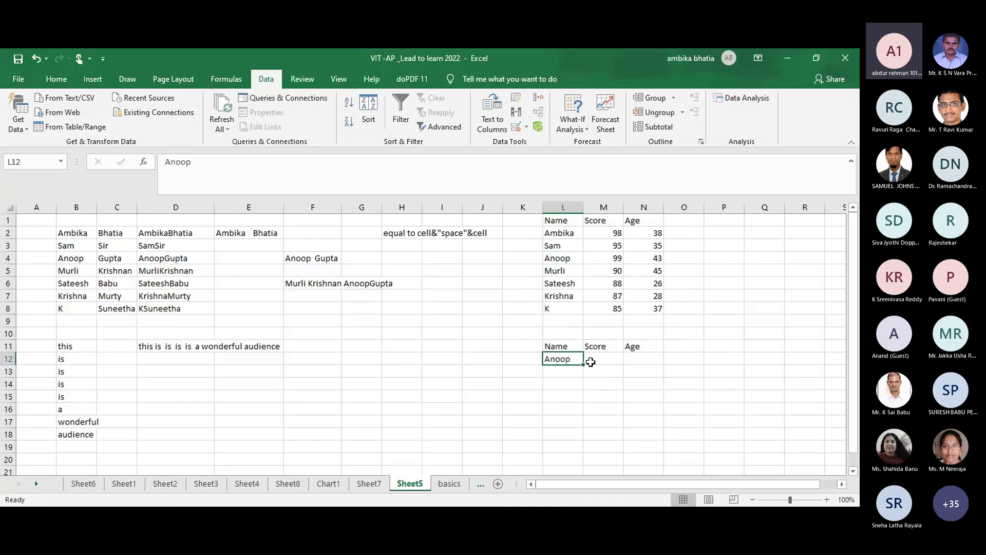
click(590, 358)
Step: Erase the typed Anoop in L12 and begin a VLOOKUP on L4
click(565, 359)
double_click(568, 360)
key(BackSpace)
key(BackSpace)
key(BackSpace)
key(BackSpace)
text(=vloo)
key(Tab)
click(569, 261)
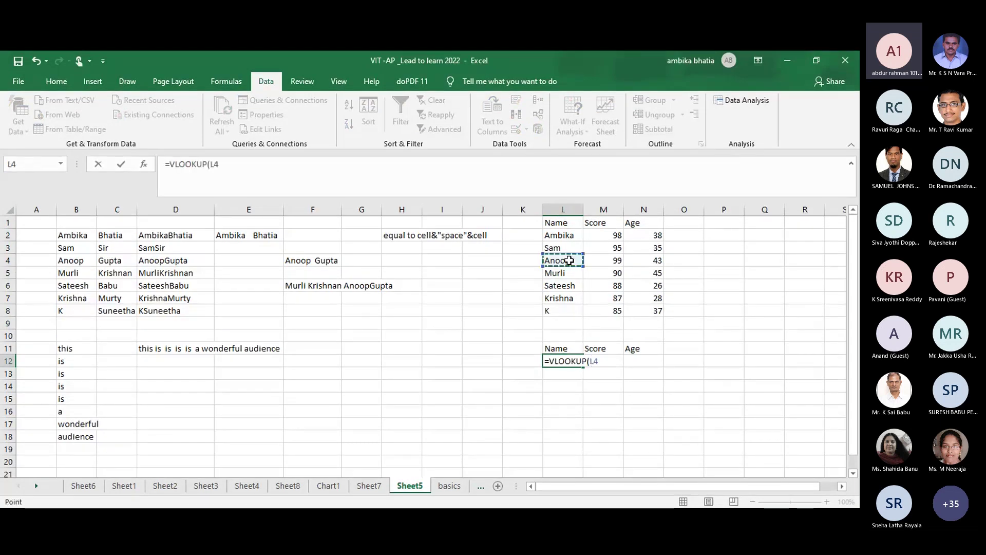
text(,)
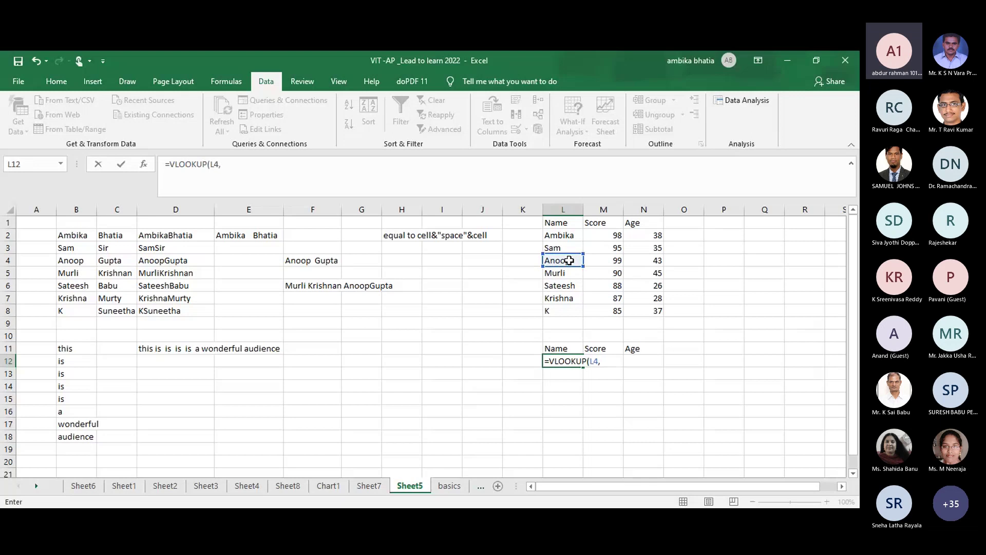
key(BackSpace)
key(BackSpace)
key(BackSpace)
key(BackSpace)
key(BackSpace)
key(BackSpace)
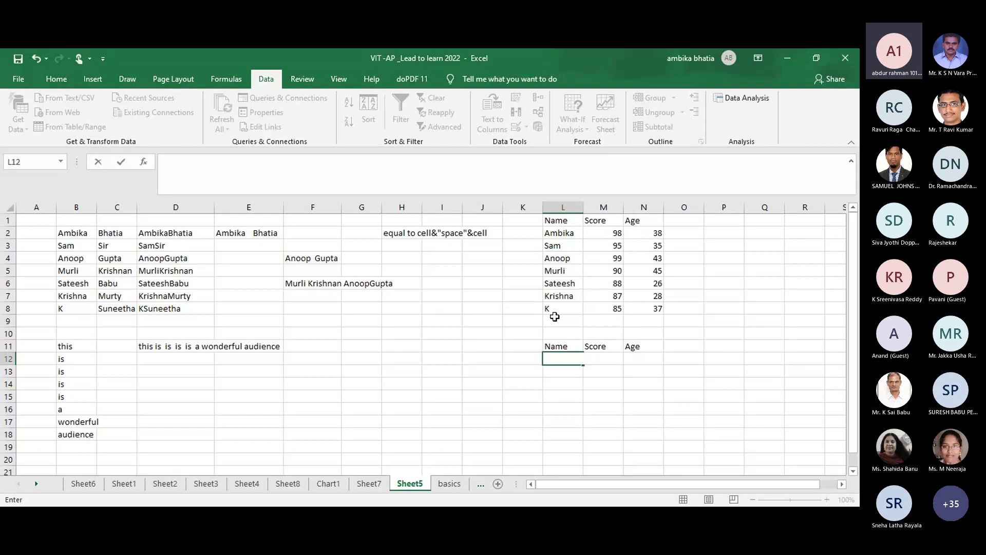
Step: Enter =VLOOKUP(L4,$L$1:$N$8,1,0) in L12 with an absolute lookup range
text(=vlo)
key(Tab)
click(563, 258)
text(,)
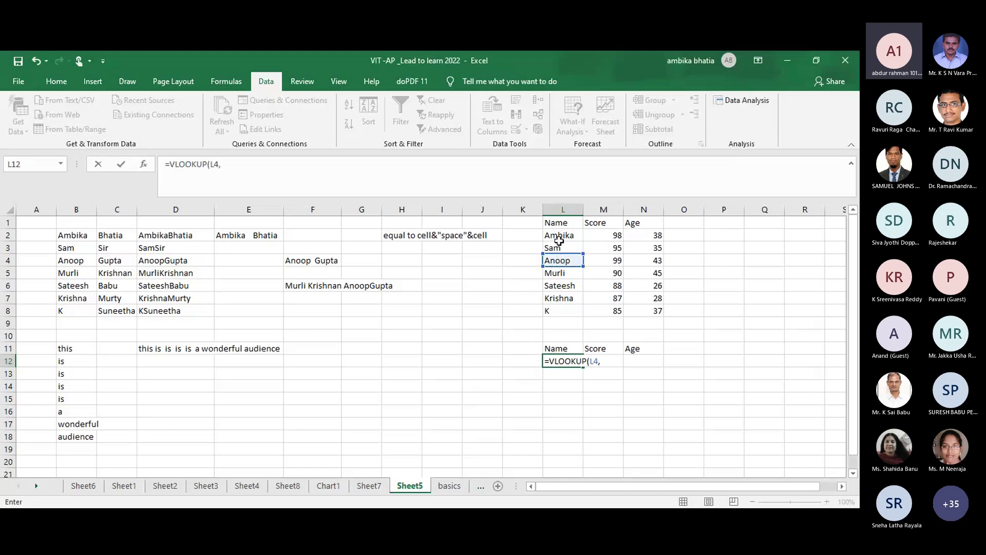
mouse_move(553, 225)
mouse_down()
mouse_move(634, 259)
mouse_move(657, 317)
mouse_up()
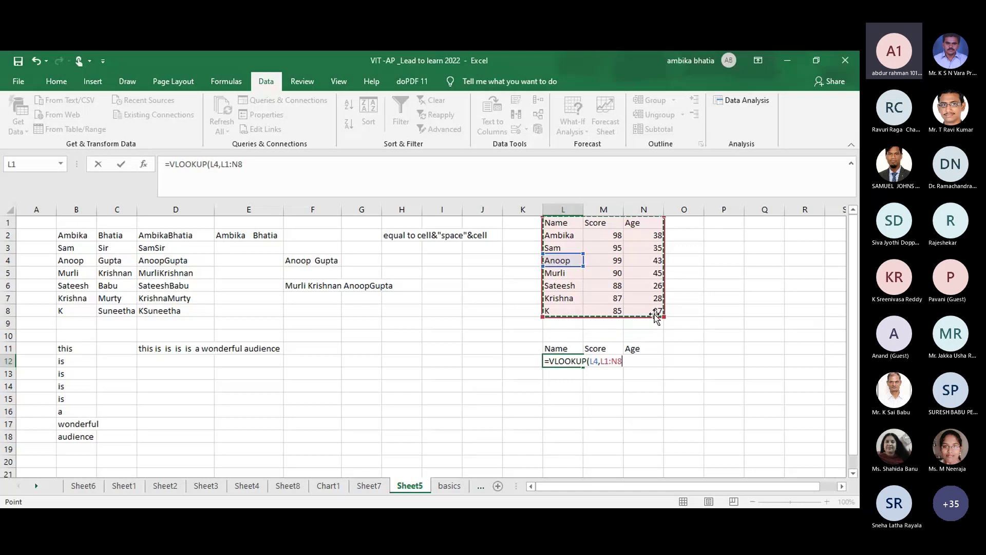
key(F4)
text($N$8,)
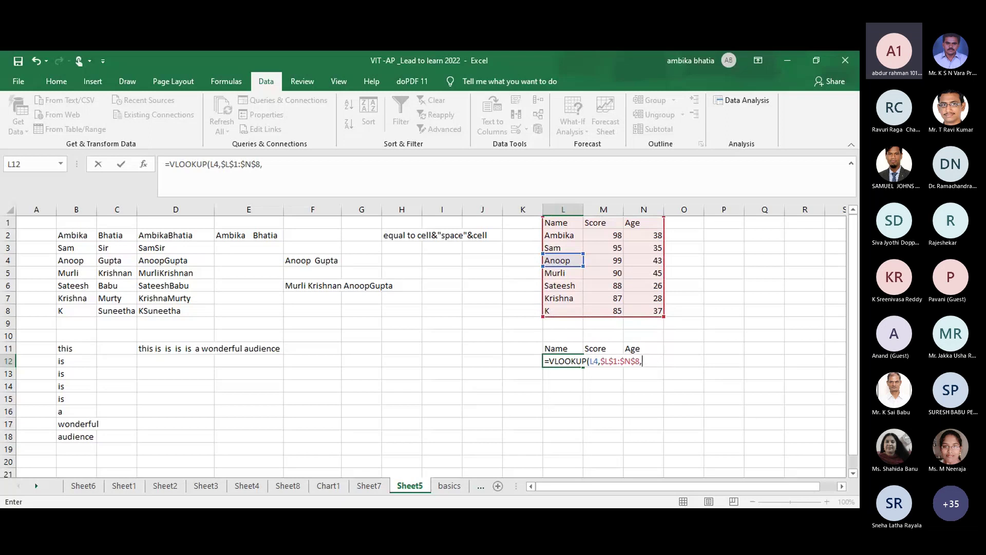
text(1)
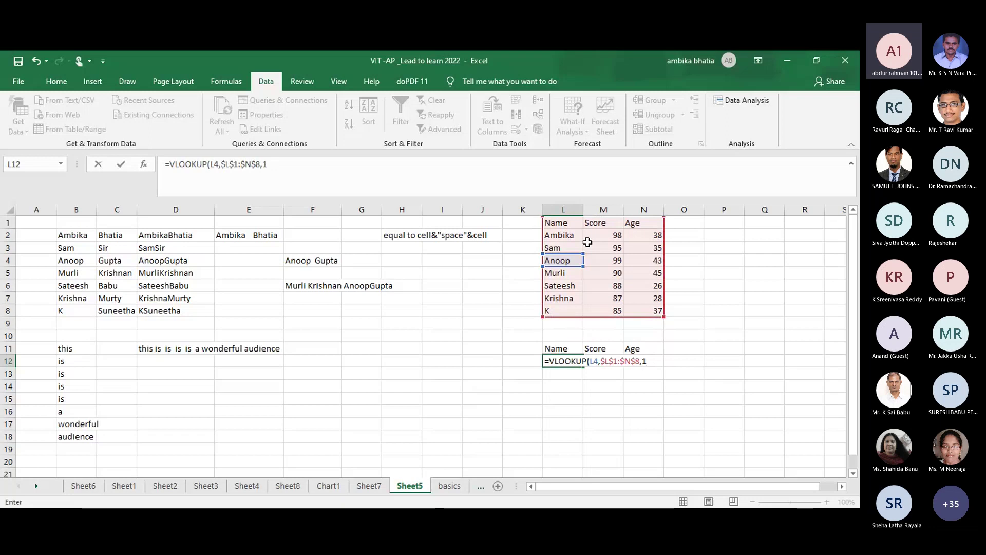
text(,)
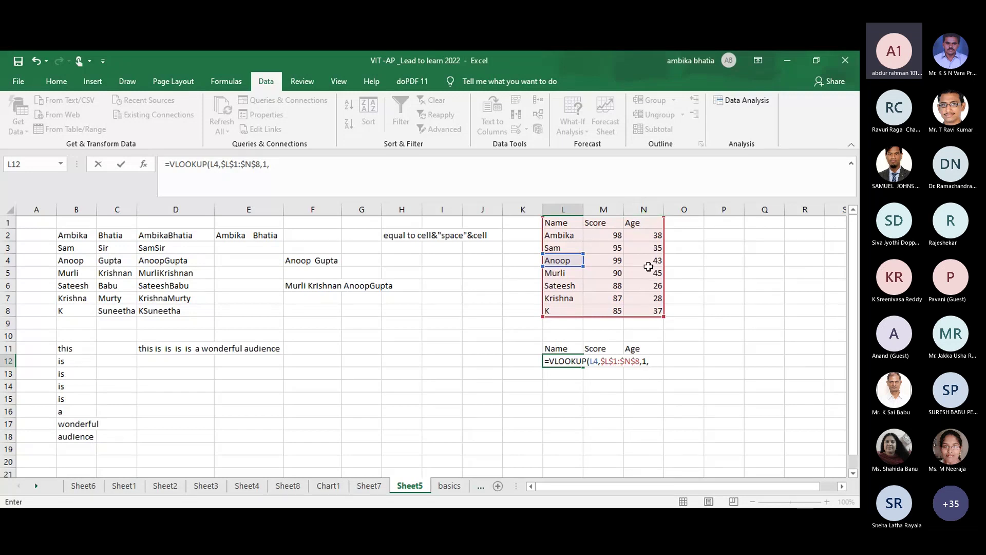
text(0)
text())
key(Return)
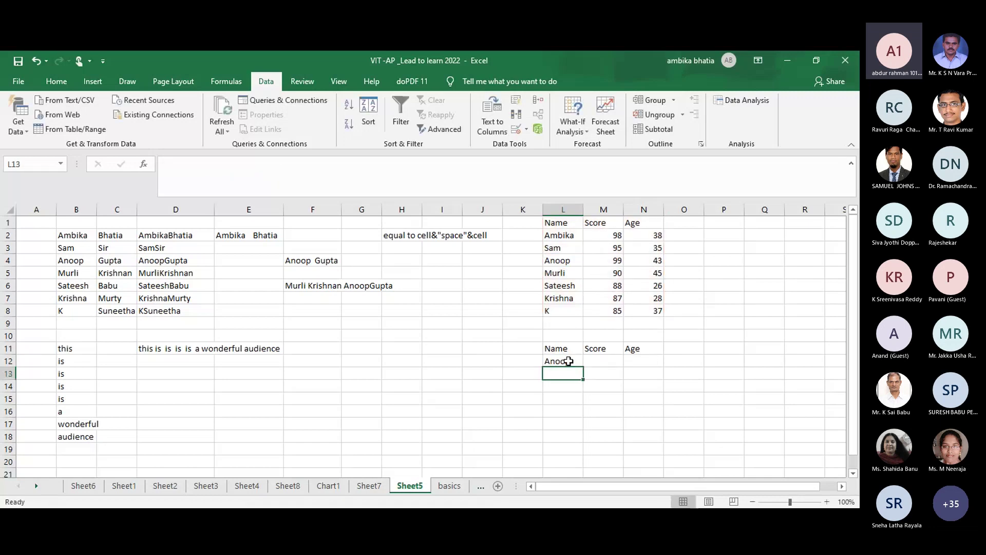
Step: Fill L12's lookup across to N12, then clear the resulting #N/A cells
click(569, 361)
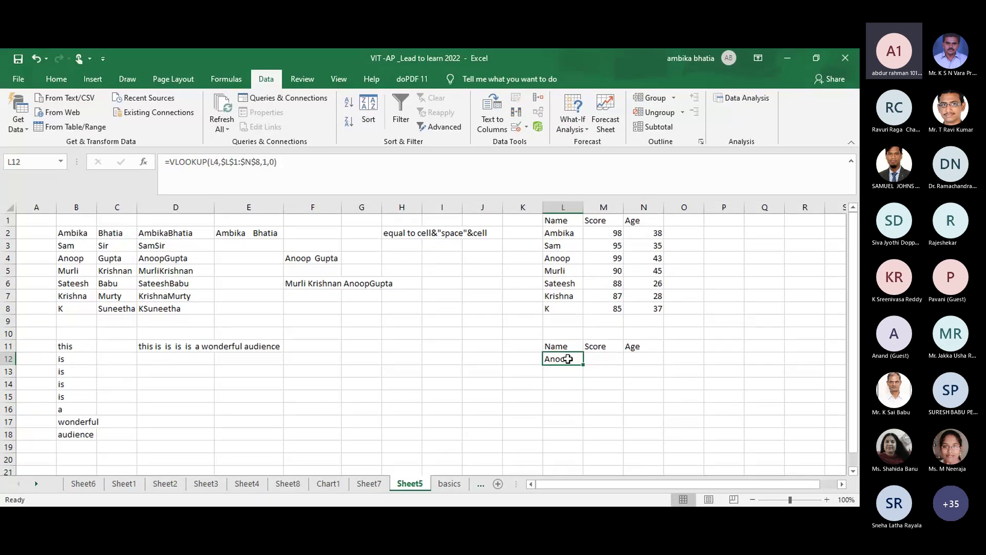
drag(583, 365, 643, 362)
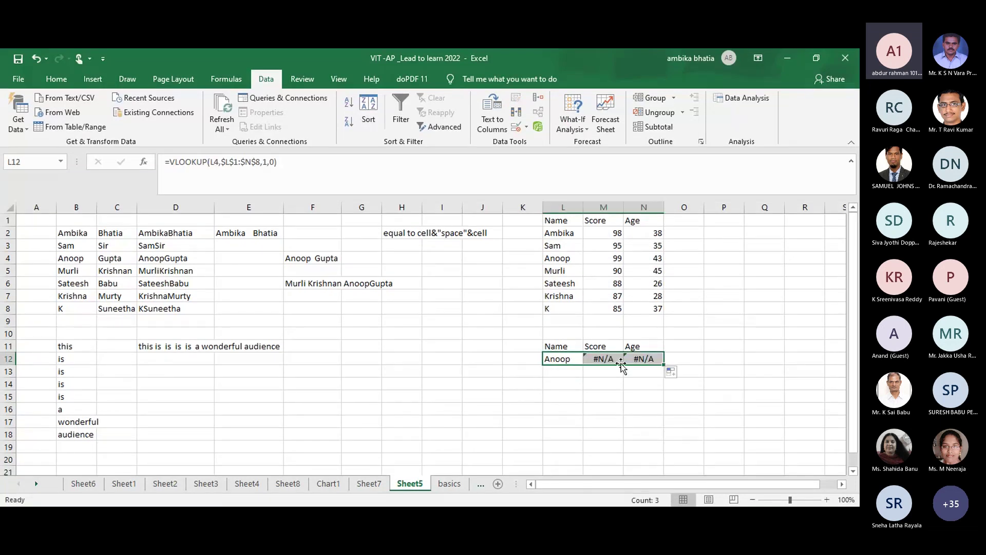
key(Delete)
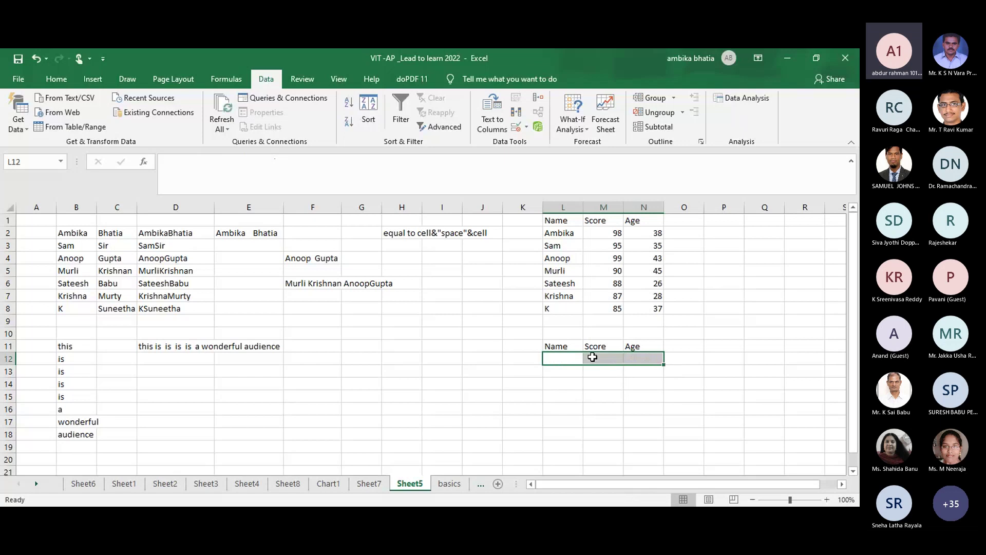
click(593, 359)
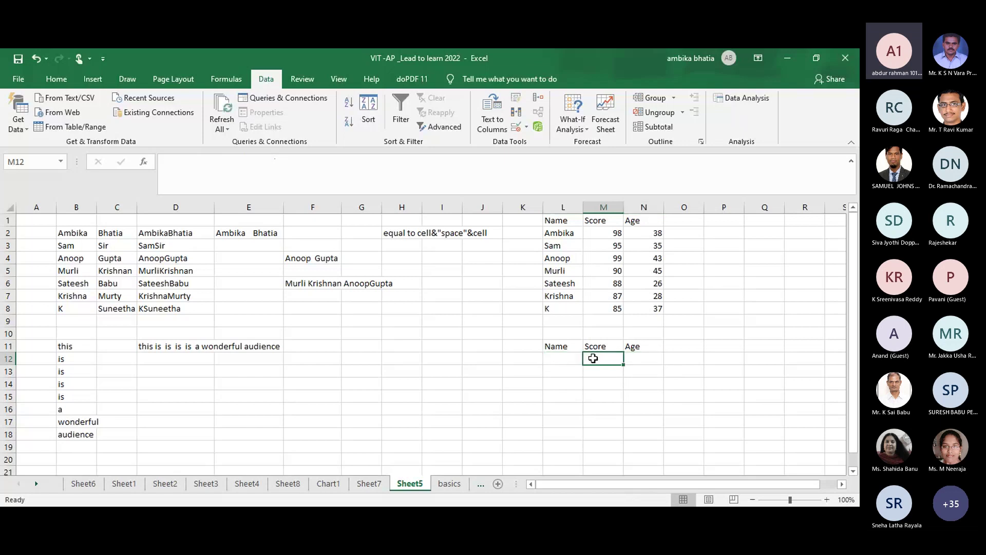
Step: Re-enter L12 as =VLOOKUP(L4,L1:N8,1,0) using a relative range
click(555, 361)
text(=)
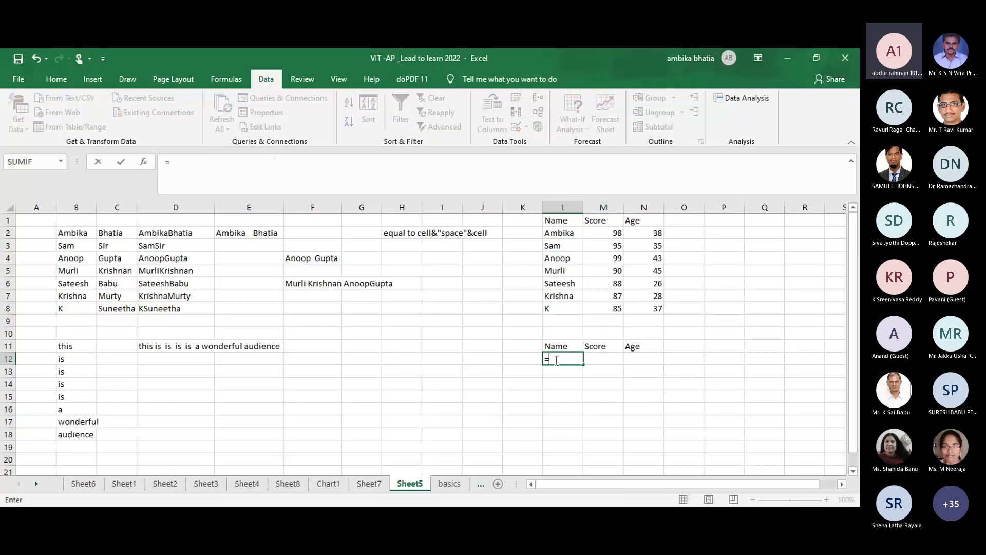
text(vloo)
key(Tab)
click(565, 261)
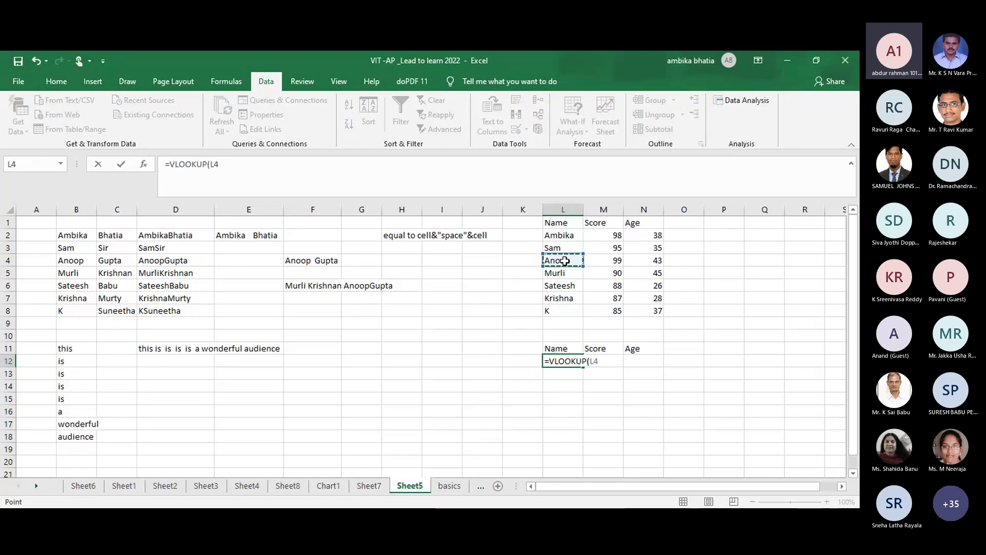
text(,)
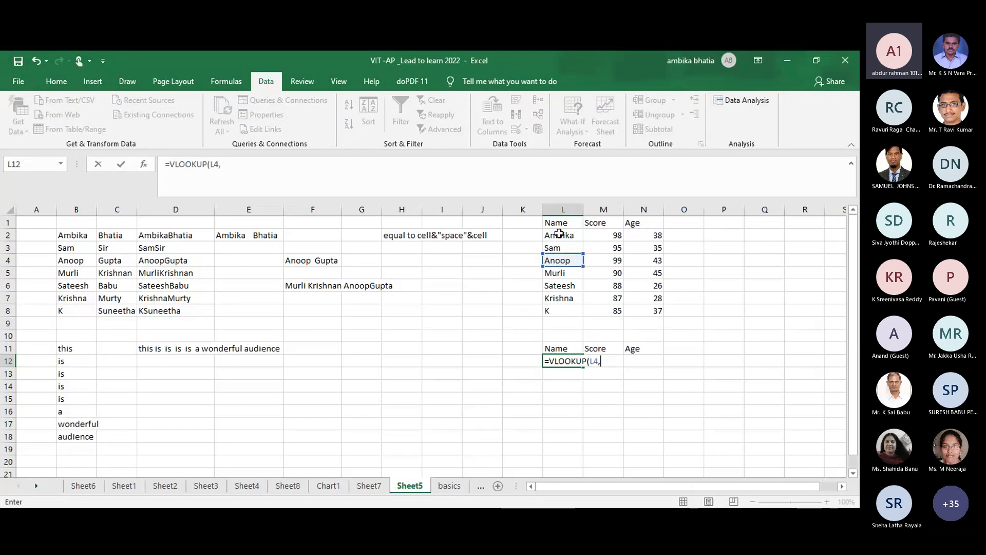
drag(557, 222, 652, 316)
text(,)
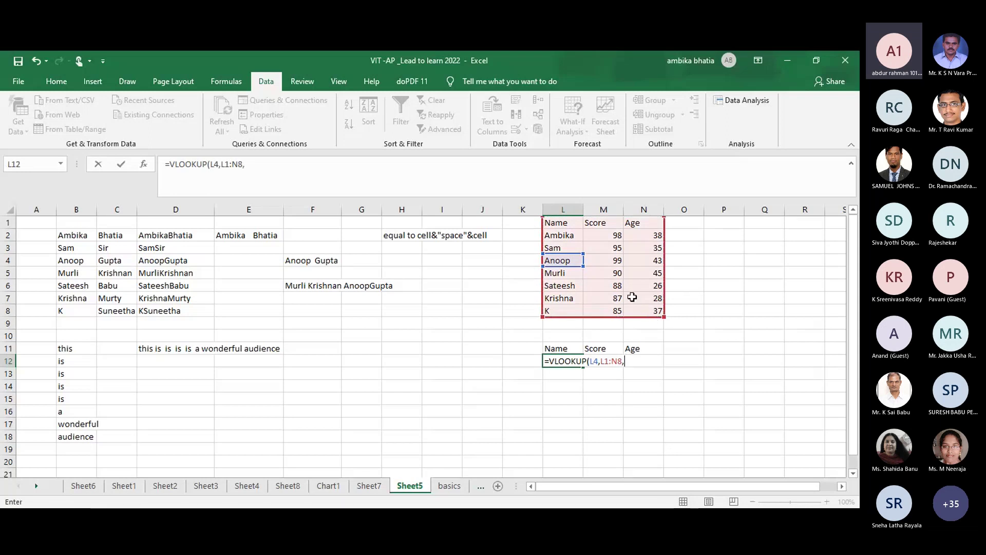
text(1,0)
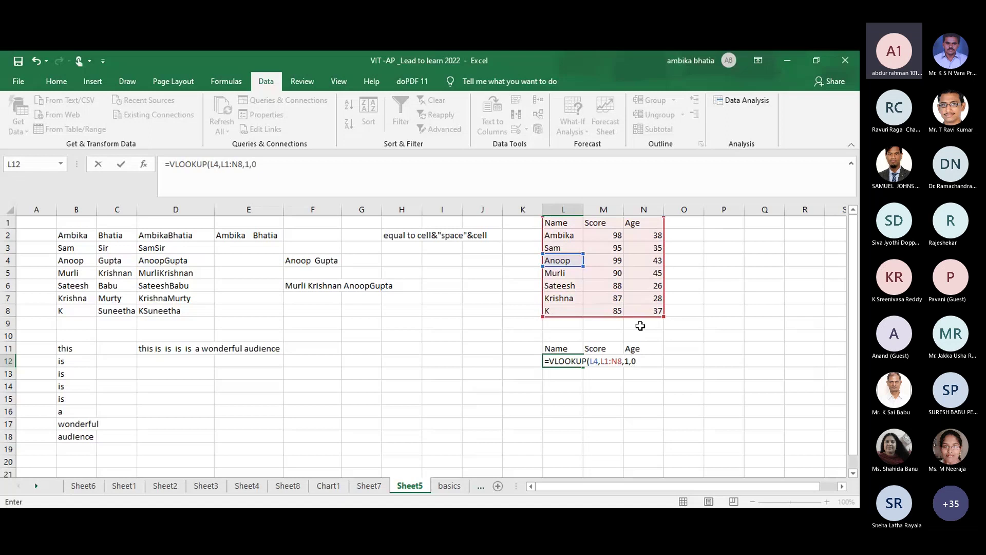
key(ctrl+Return)
key(Return)
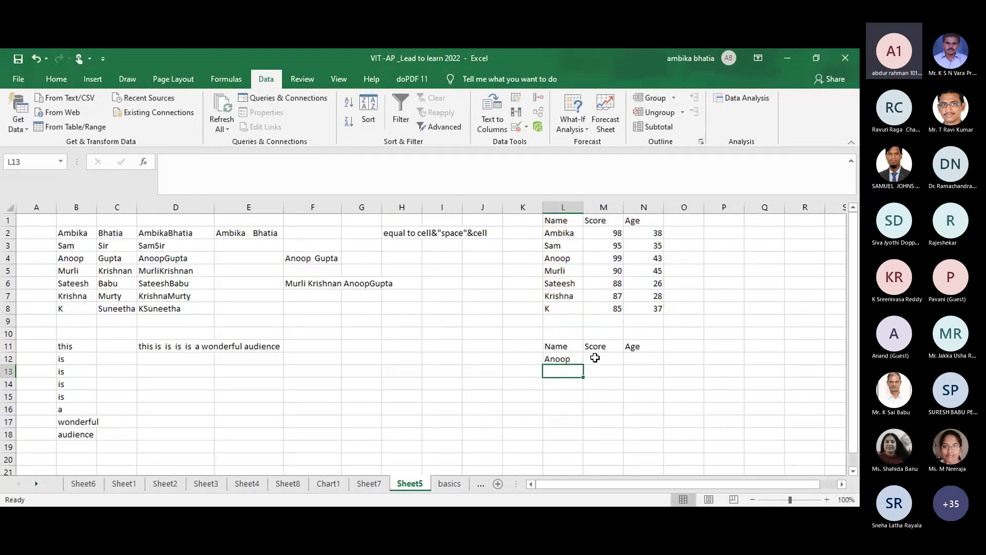
Step: Enter =VLOOKUP(L4,$L$1:$N$8,2,0) in M12, returning Anoop's score 99
click(595, 358)
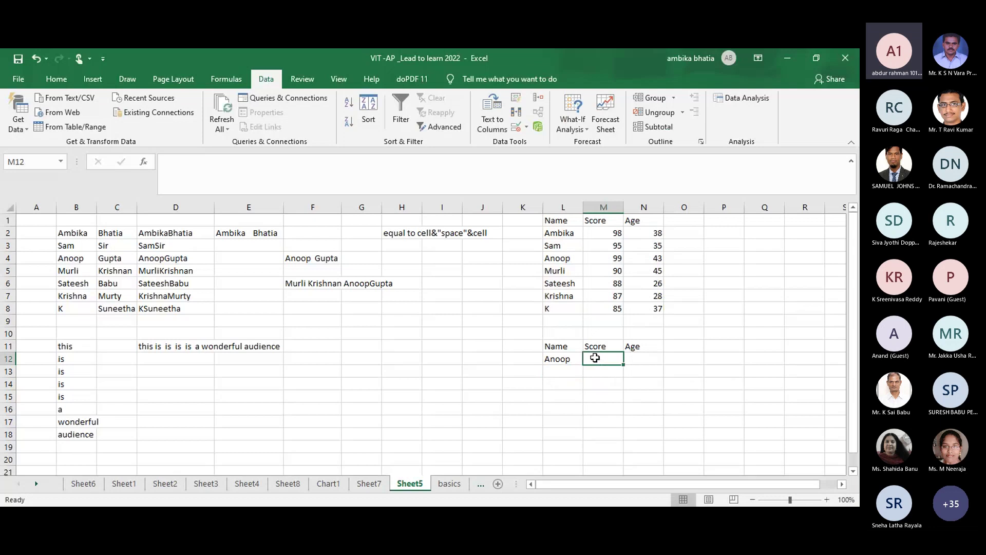
text(=)
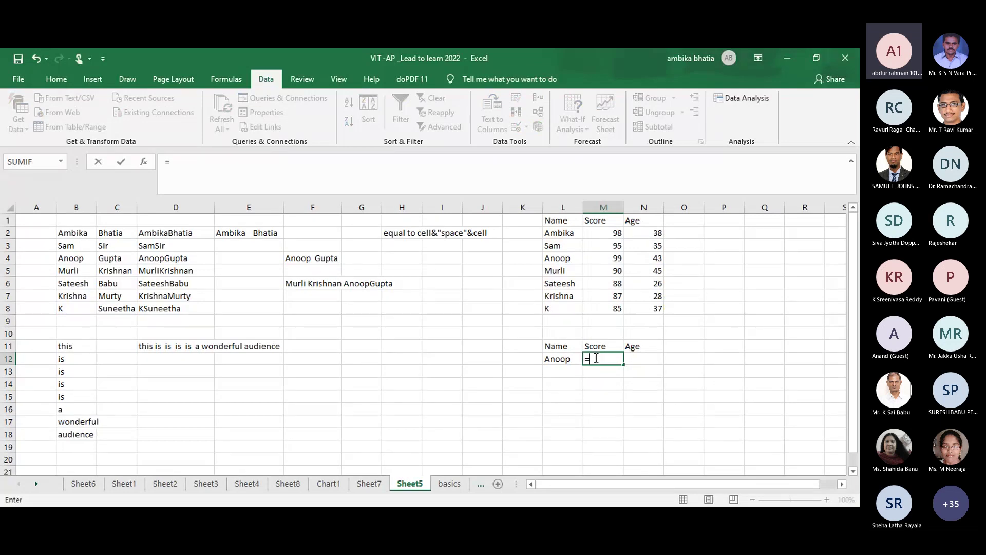
text(vlo)
key(Tab)
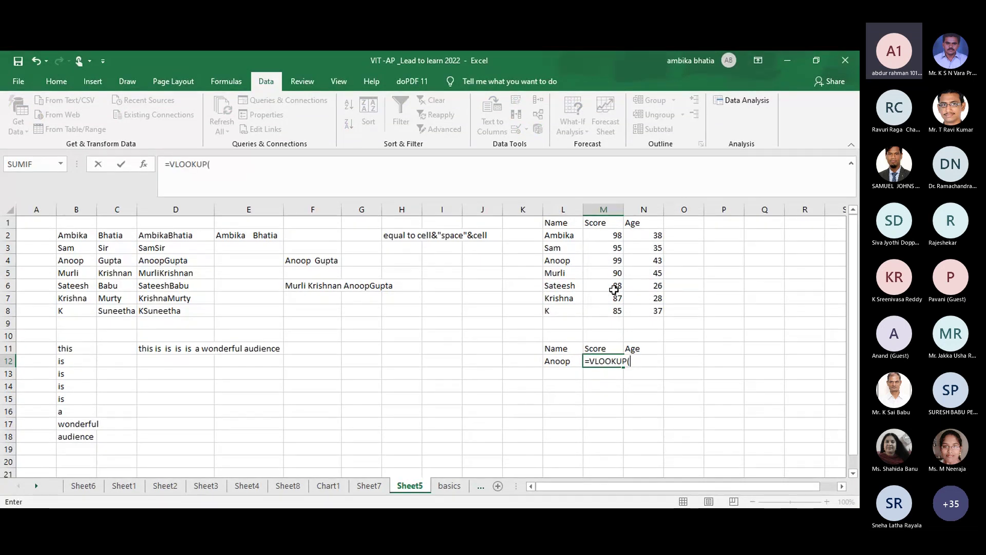
click(562, 261)
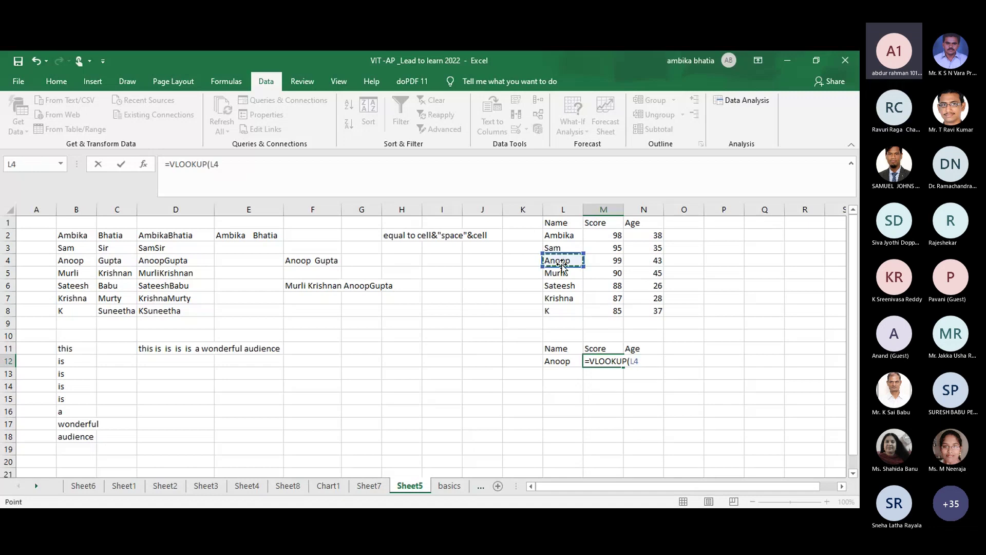
text(,)
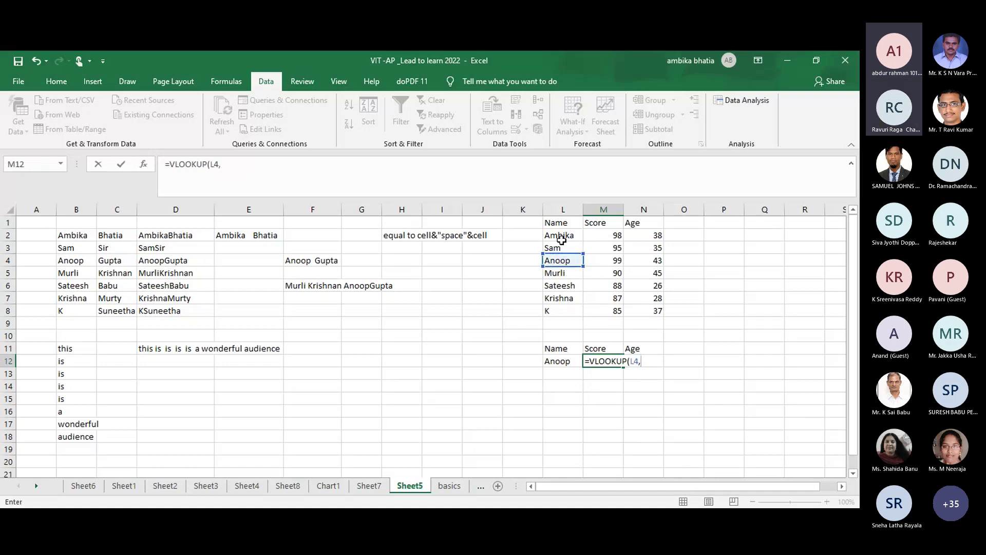
drag(557, 221, 664, 310)
key(F4)
text(,2,0)
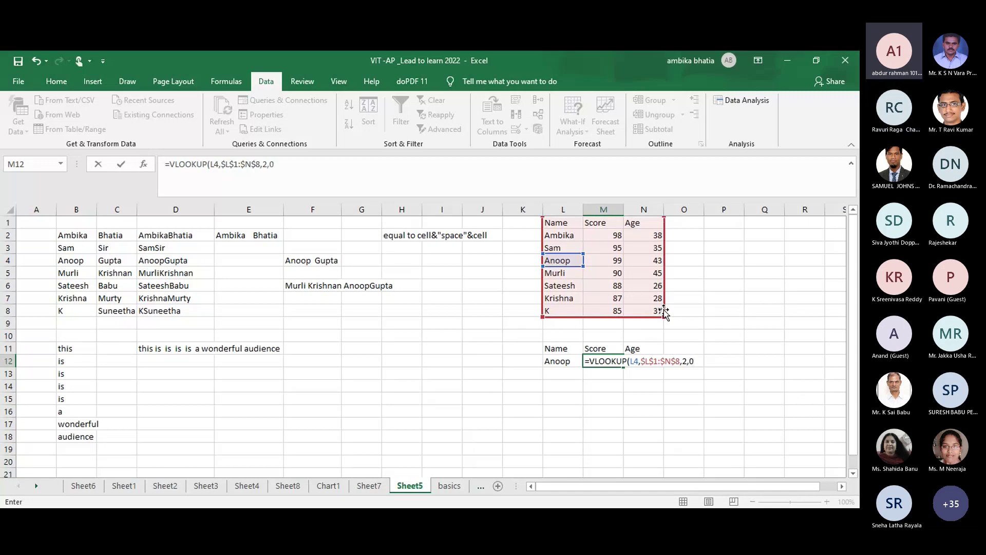
text())
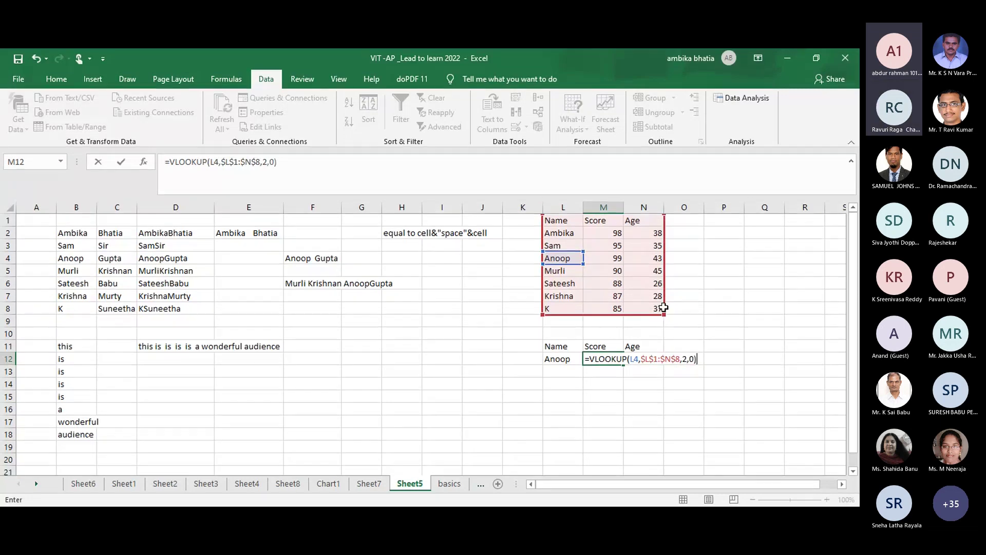
key(Return)
click(615, 261)
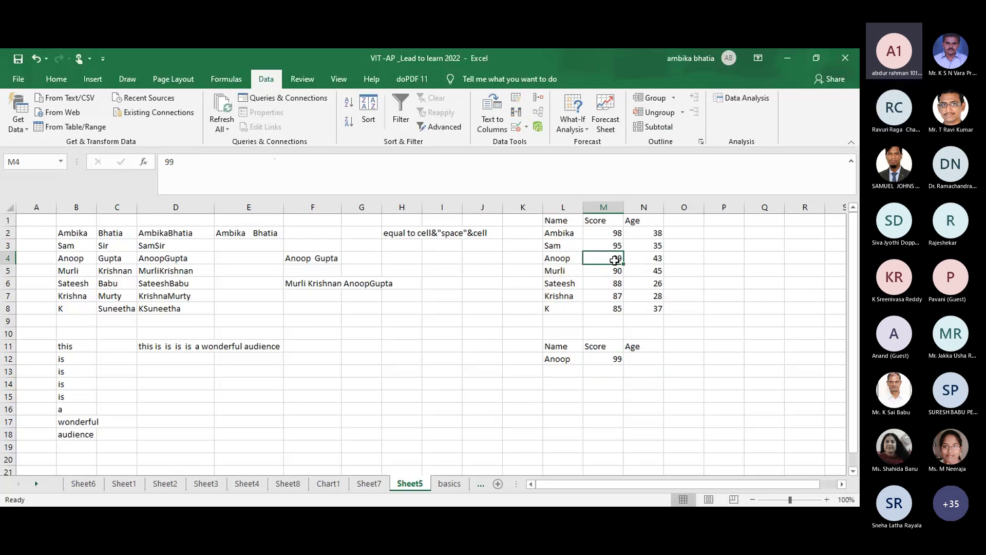
Step: Enter =VLOOKUP(L4,L1:N8,3,0) in N12, returning Anoop's age 43
click(638, 359)
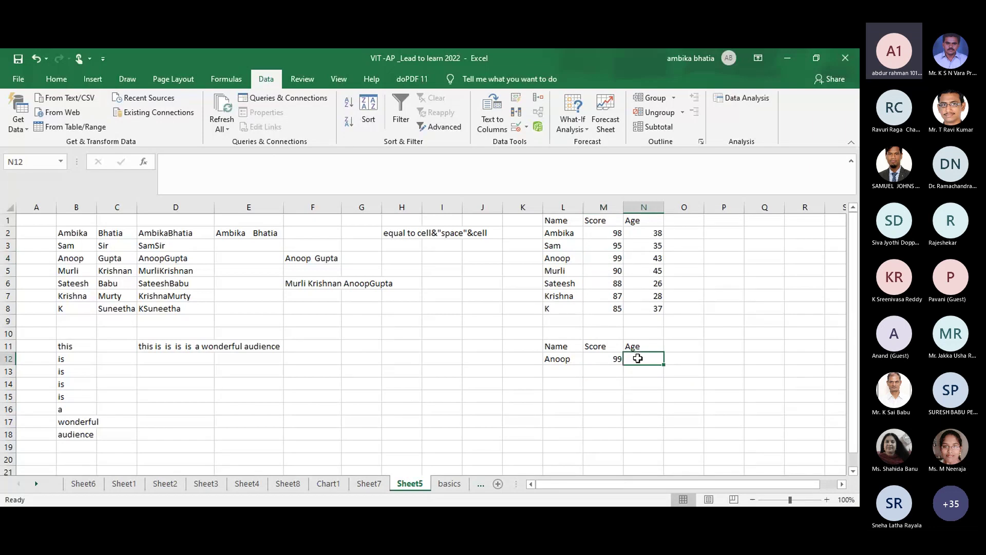
text(=)
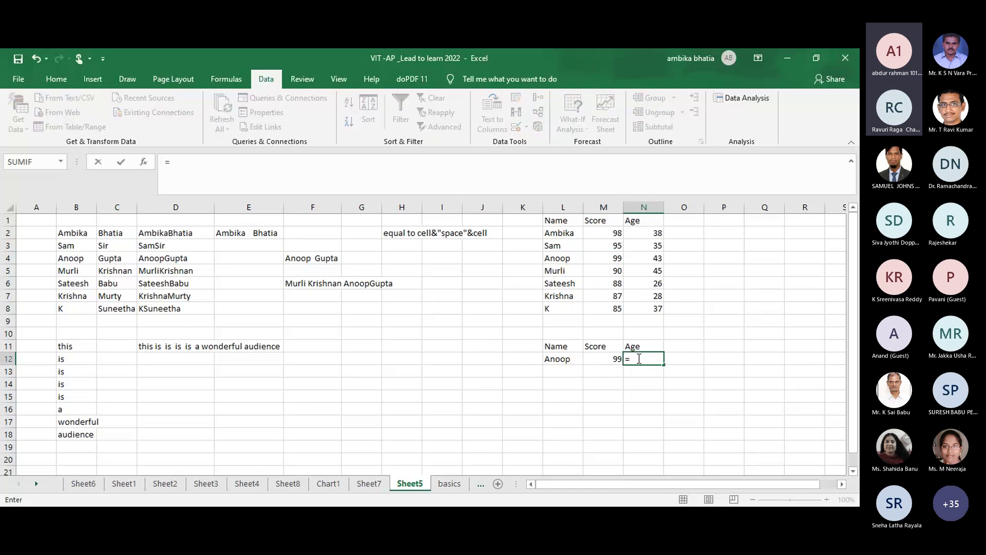
text(vlo)
key(Tab)
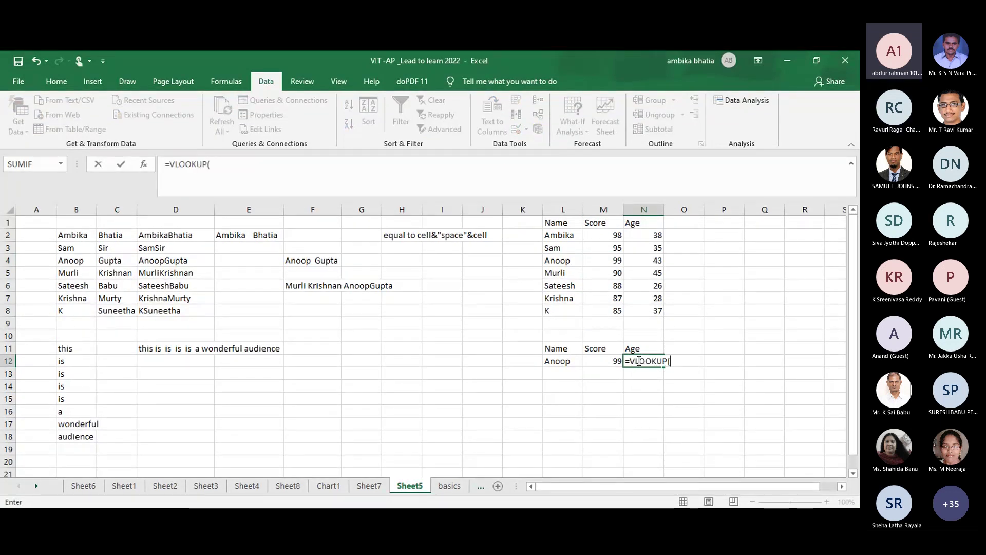
click(557, 260)
text(,)
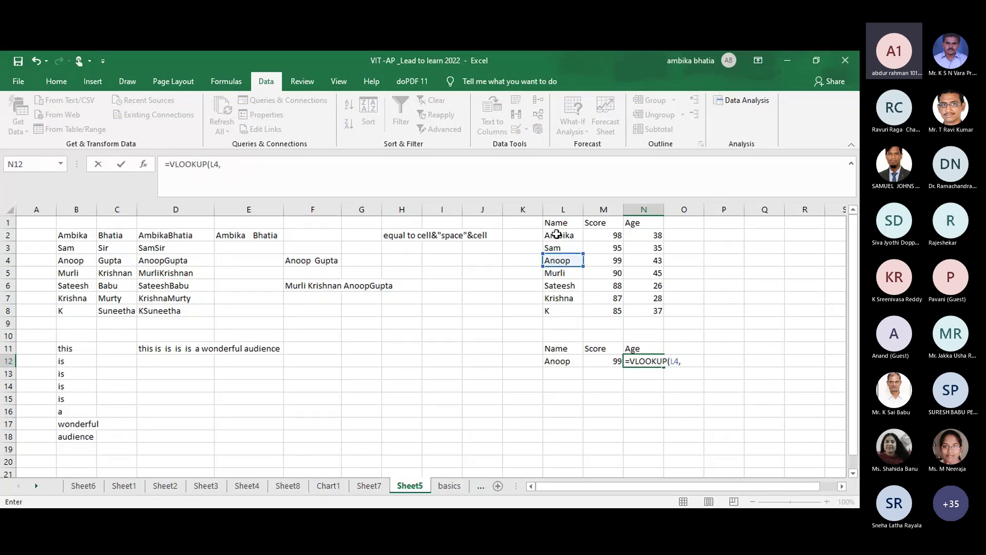
drag(555, 225, 659, 318)
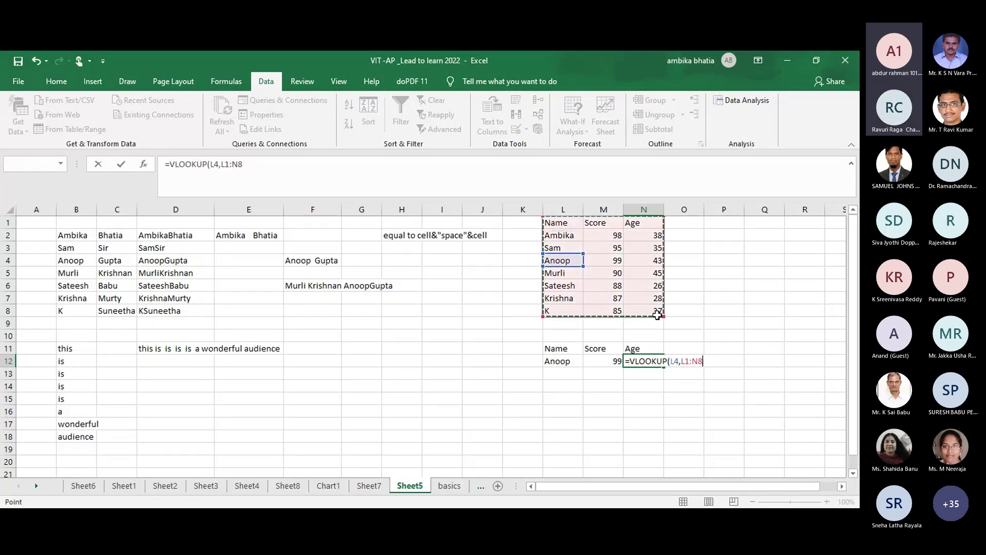
text(,)
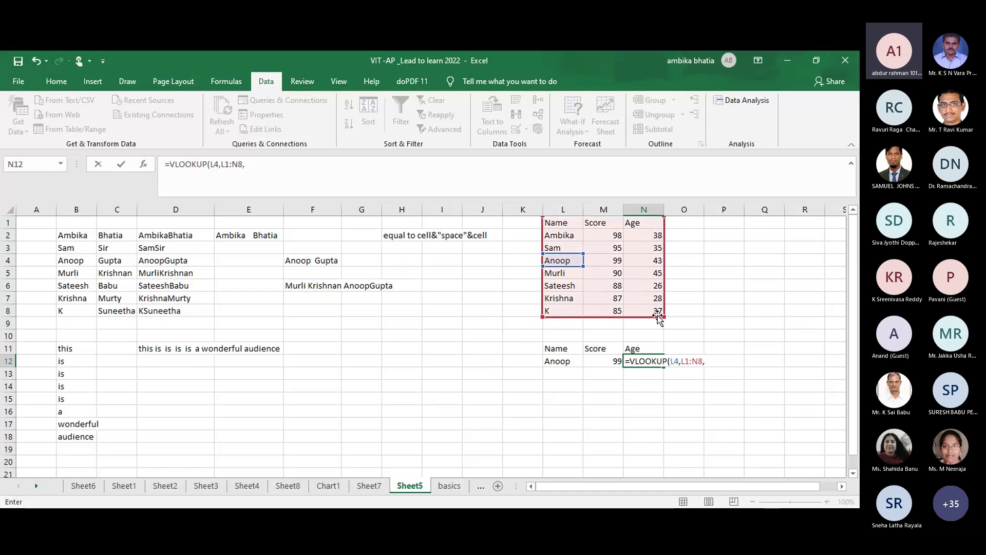
text(3,0)
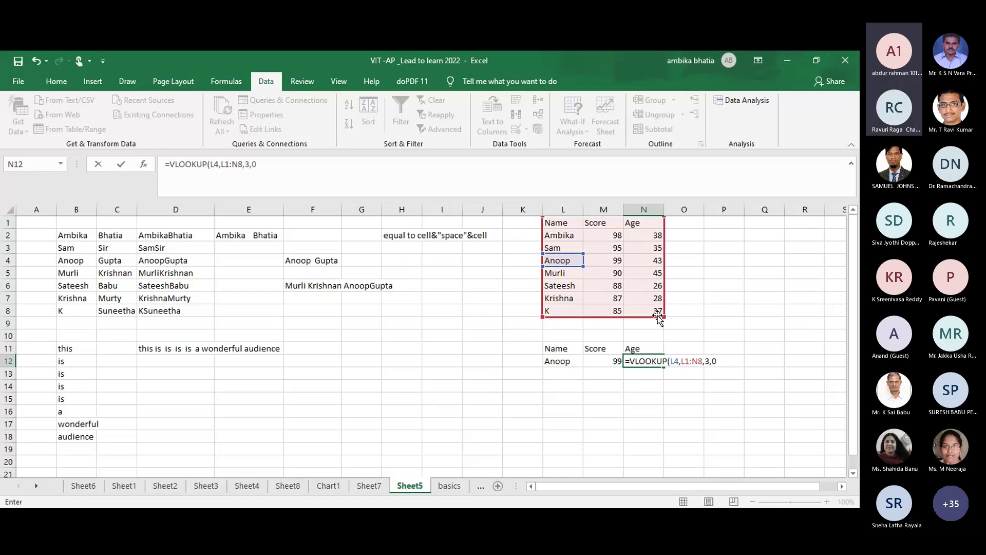
key(Return)
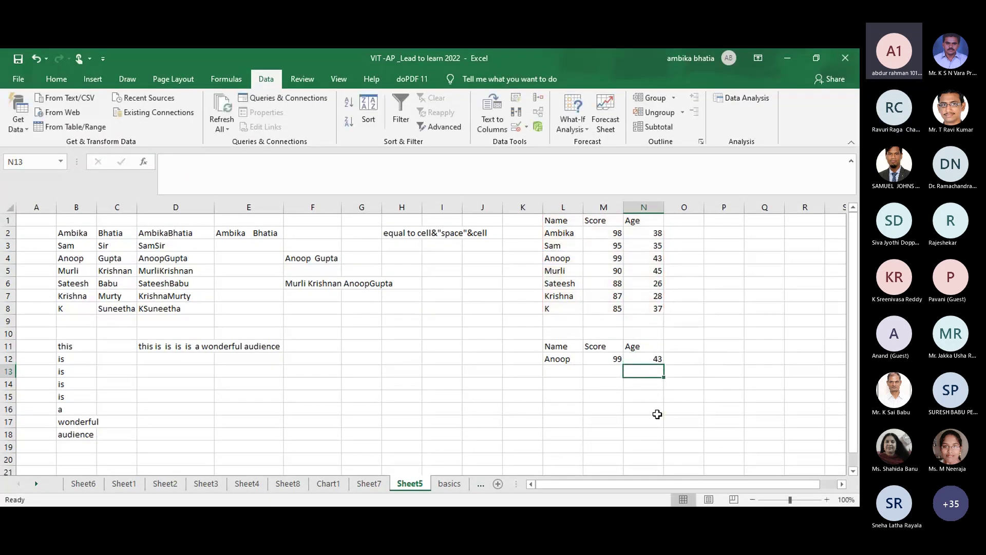
click(708, 389)
Step: Fill Anoop's source row L4:N4 (Anoop, 99, 43) with yellow, then pick cell M15
drag(557, 257, 652, 257)
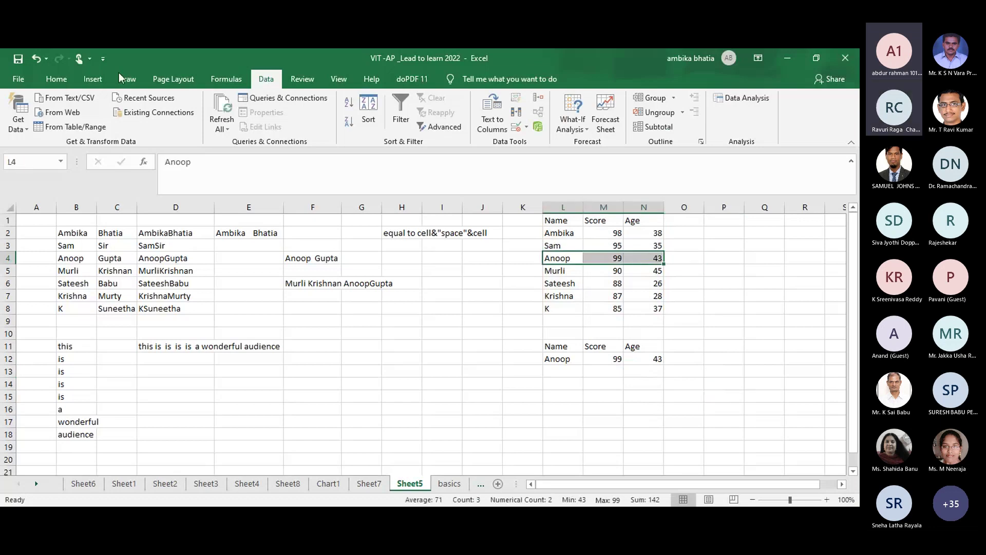
click(54, 79)
click(197, 123)
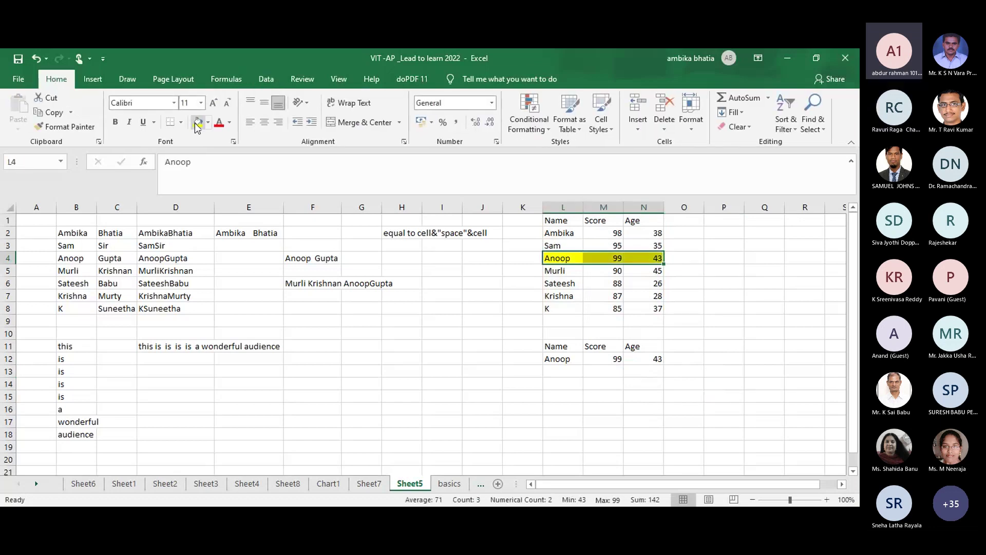
click(415, 348)
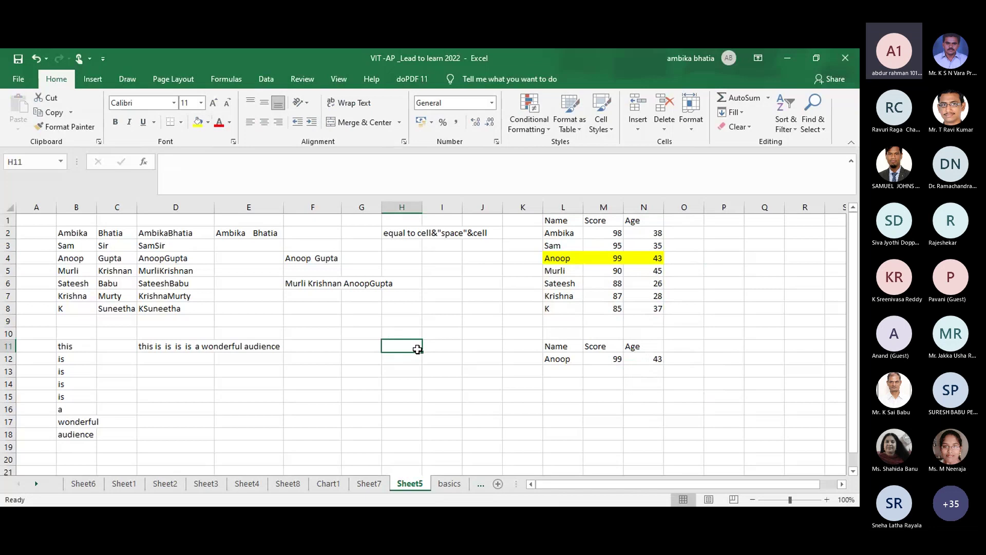
click(455, 368)
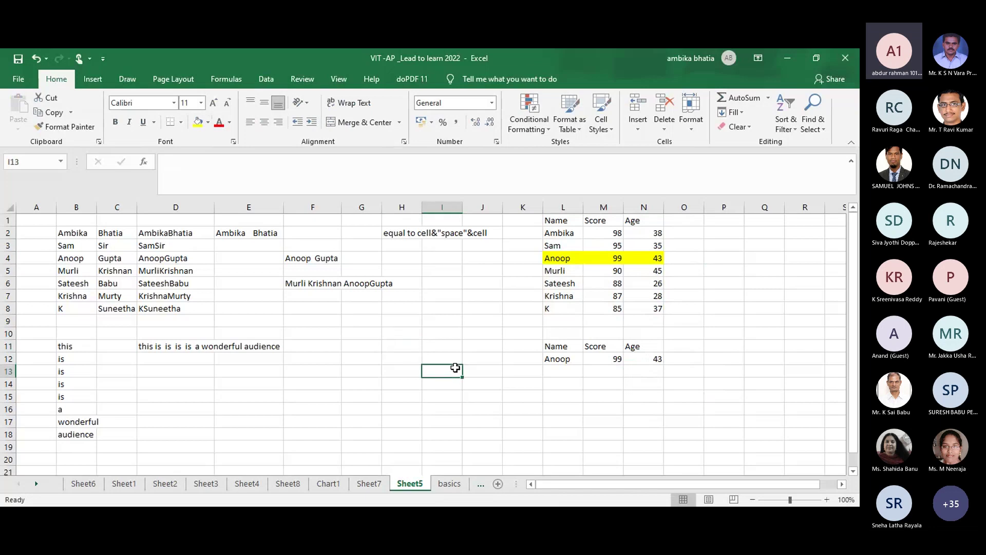
click(585, 399)
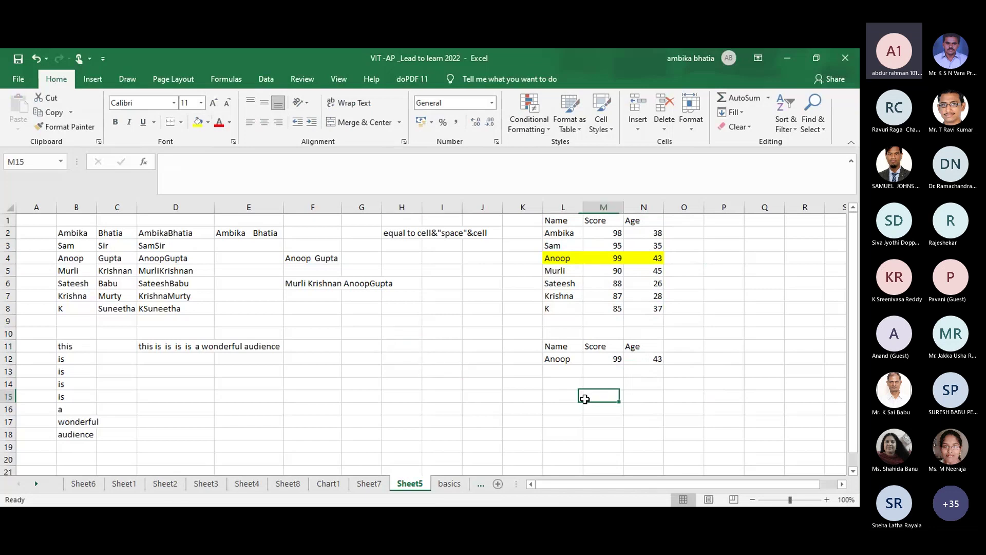
text(vlook)
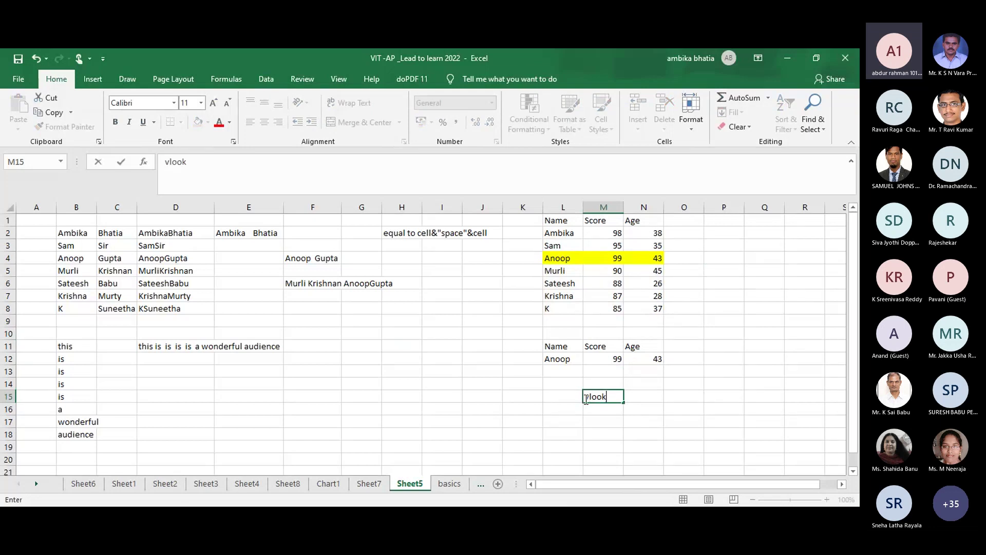
text( up)
key(Return)
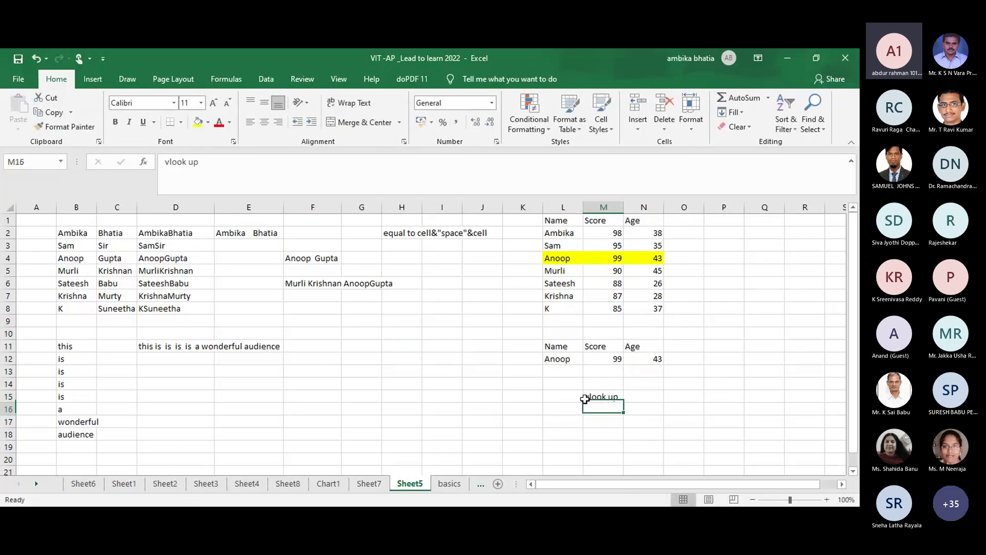
text(and column no is the number where wwe)
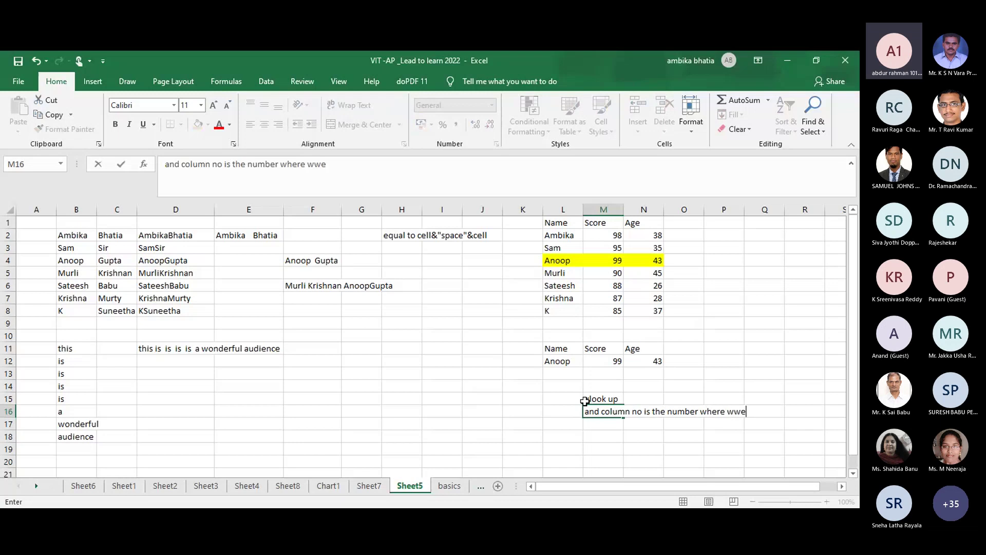
key(BackSpace)
key(BackSpace)
text(e)
text( find the data)
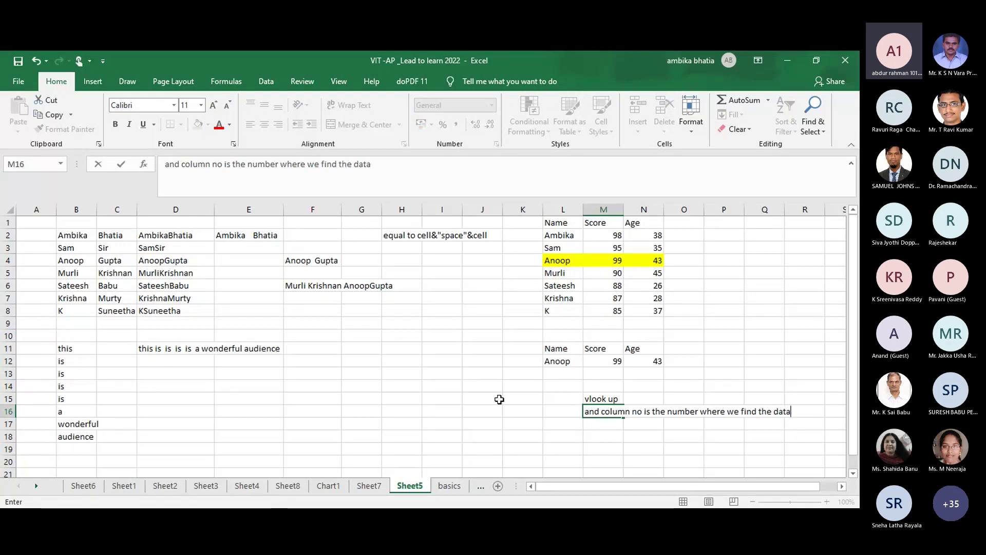
click(471, 414)
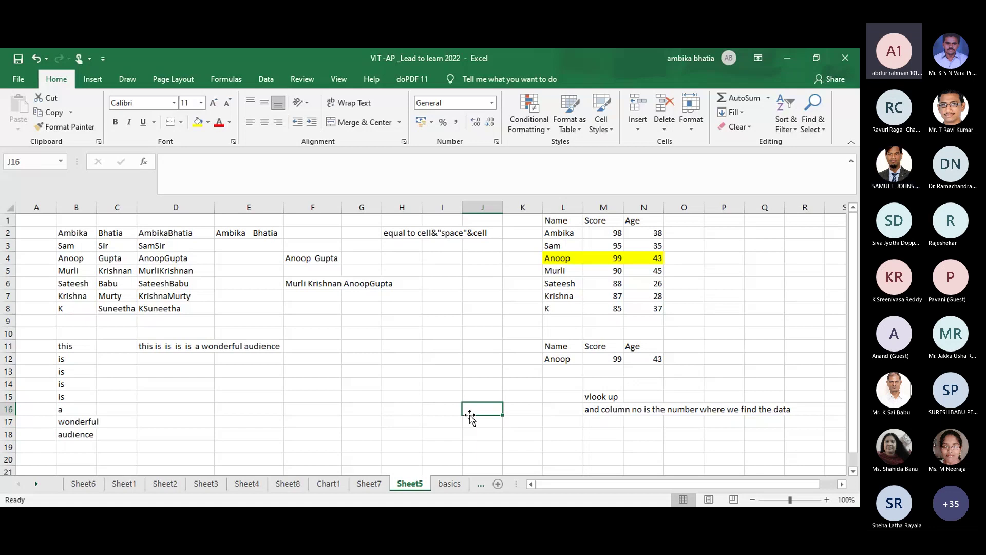
click(411, 420)
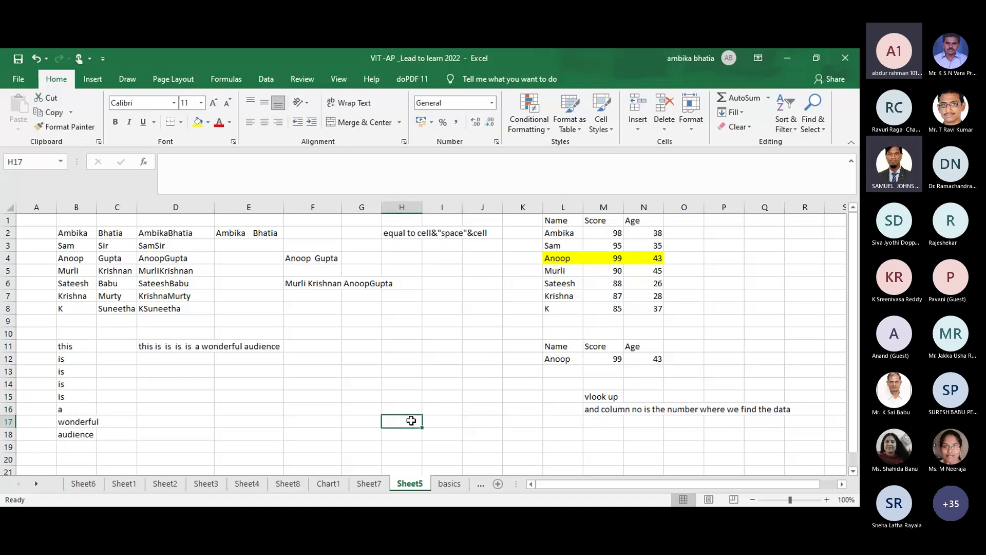
Step: Go to Sheet10 and copy the athletes' Age, Country and Year block B1:D15
click(457, 490)
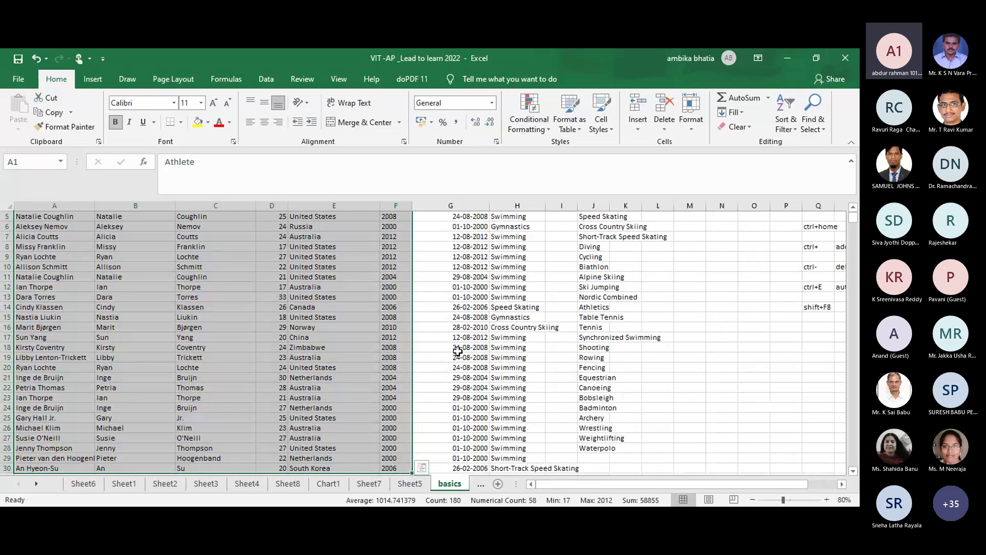
key(ctrl+Page_Down)
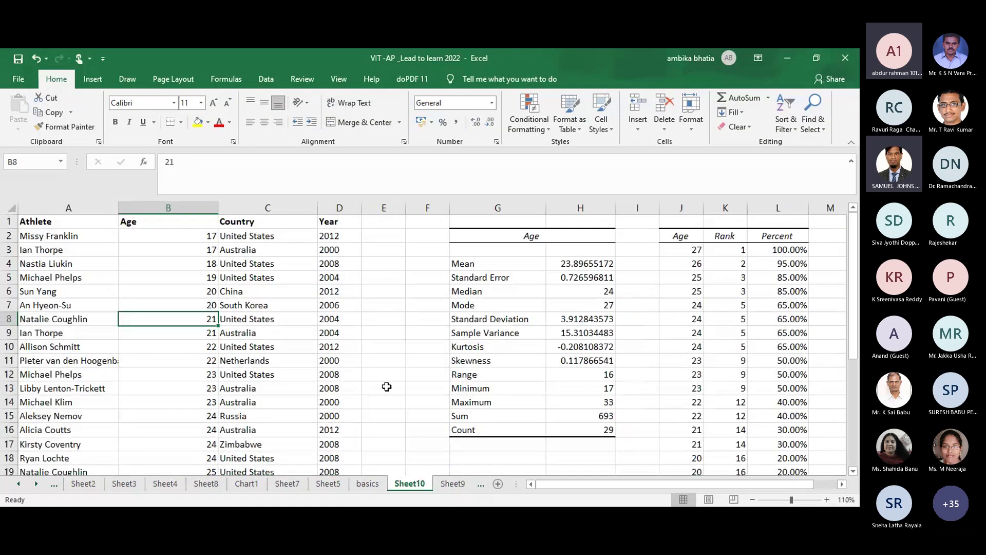
click(387, 387)
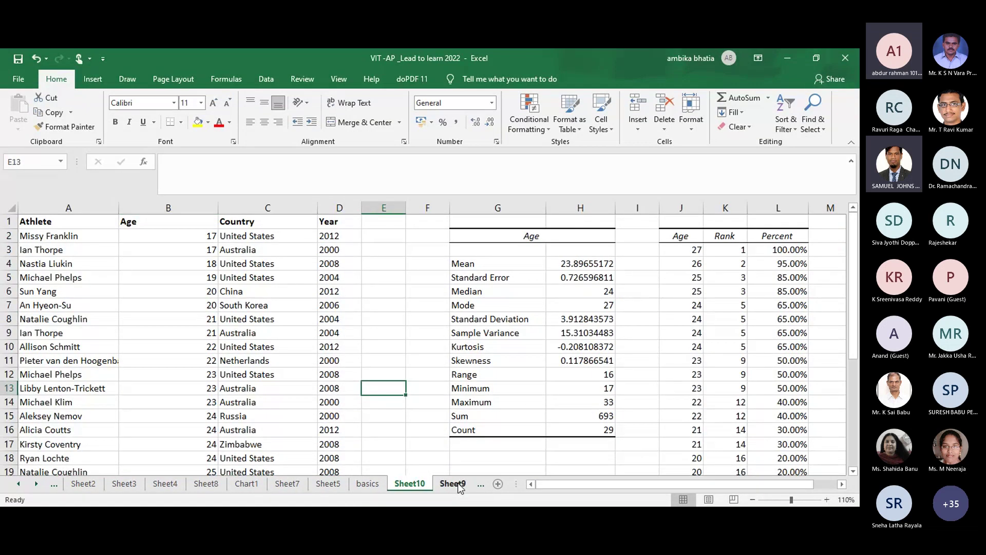
click(458, 487)
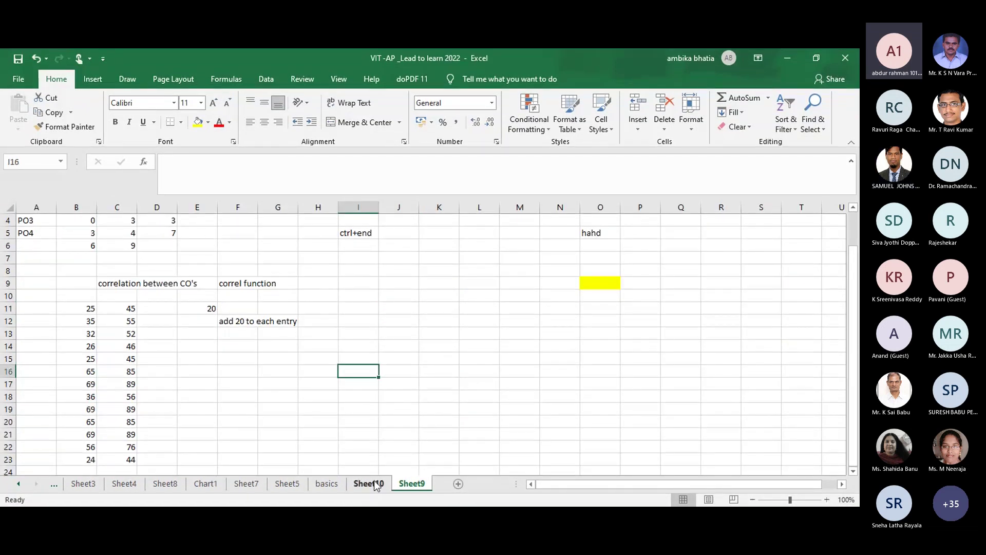
click(377, 485)
click(319, 419)
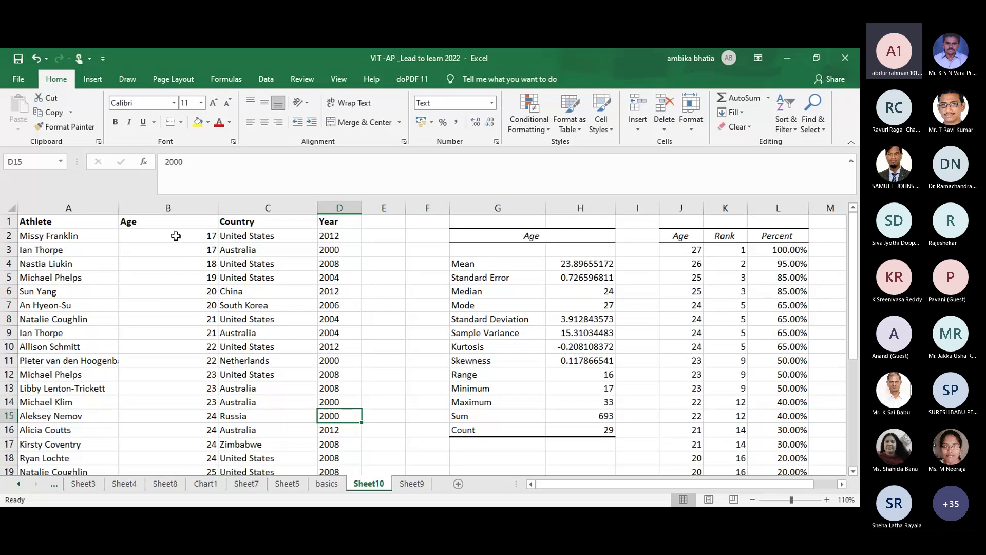
mouse_move(156, 221)
mouse_down()
mouse_move(347, 389)
mouse_move(348, 414)
mouse_up()
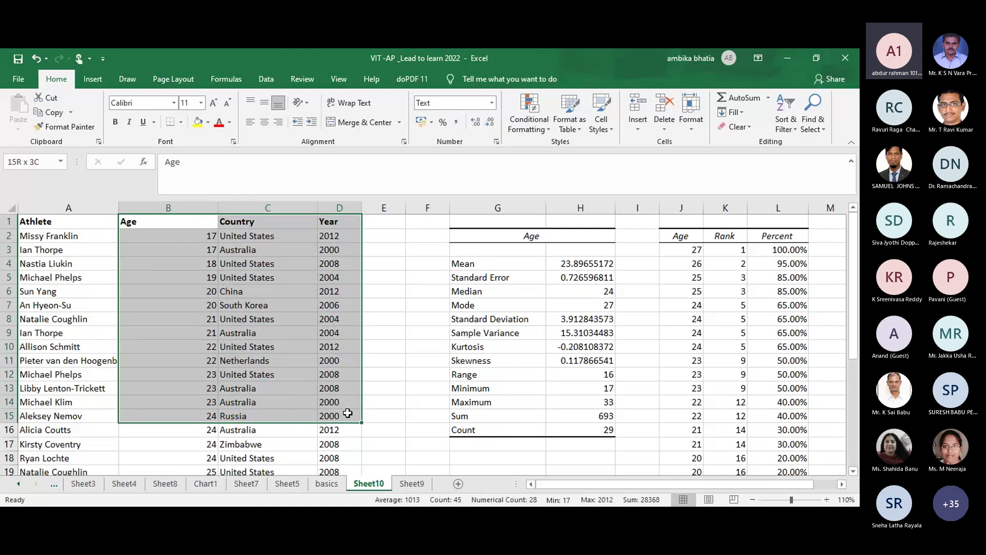
key(ctrl+c)
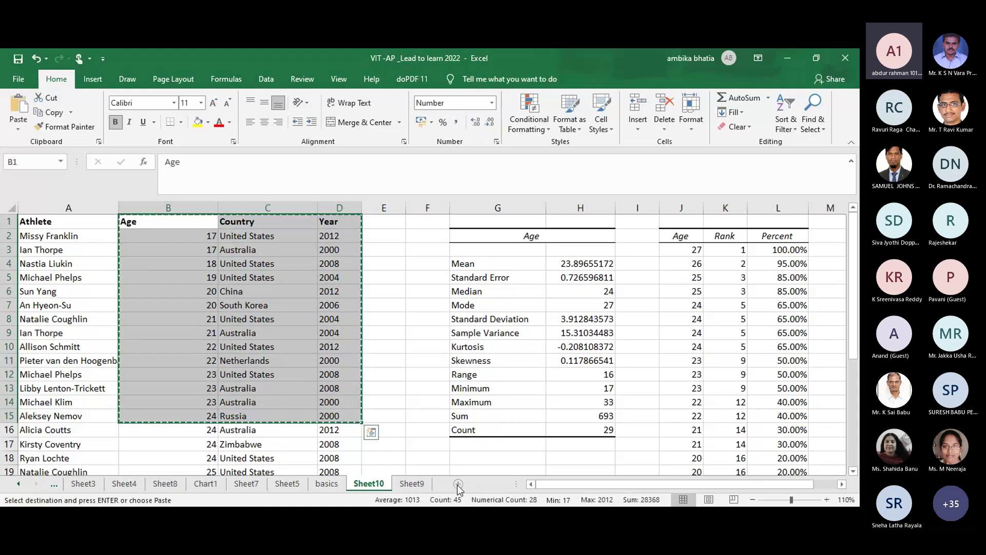
Step: Paste the block at A1 of new Sheet11, autofit column B, and select A1:C15
click(458, 484)
key(ctrl+v)
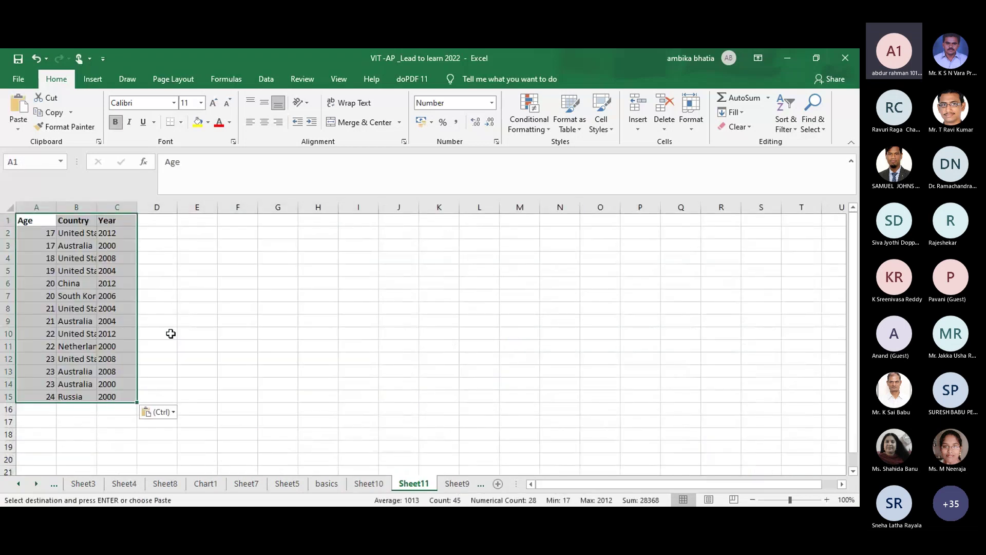
double_click(97, 207)
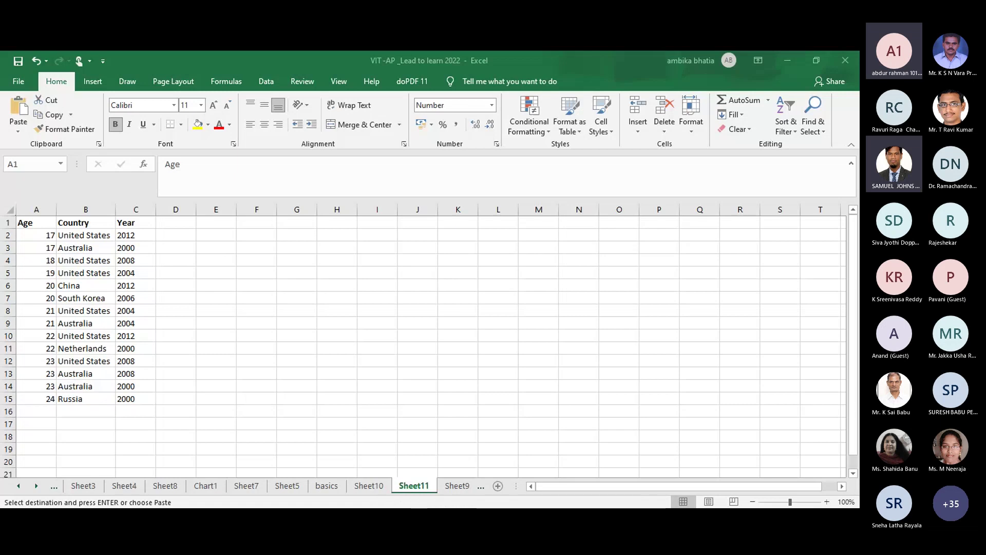
key(ctrl+v)
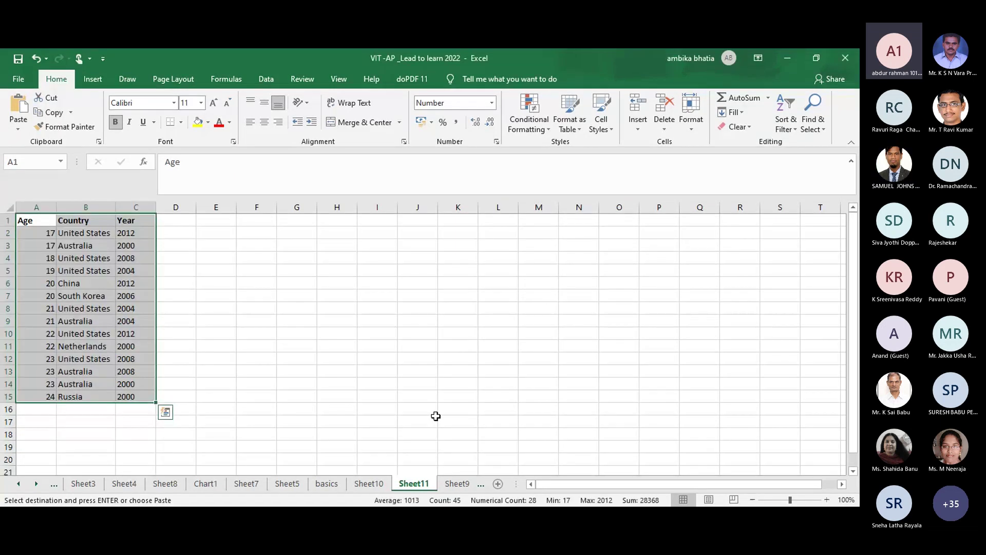
Step: Insert a PivotTable from the selected Age, Country and Year data on a new worksheet
click(94, 81)
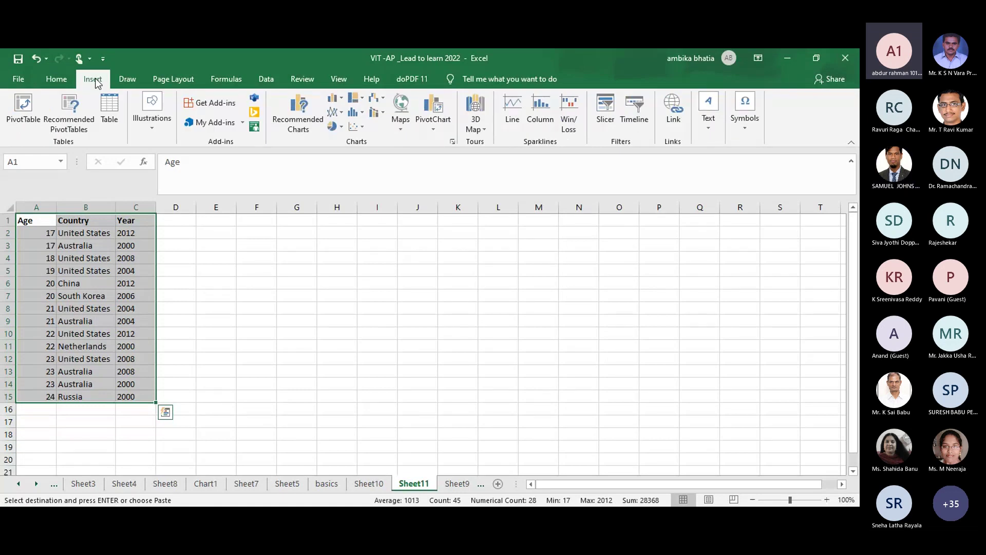
click(18, 112)
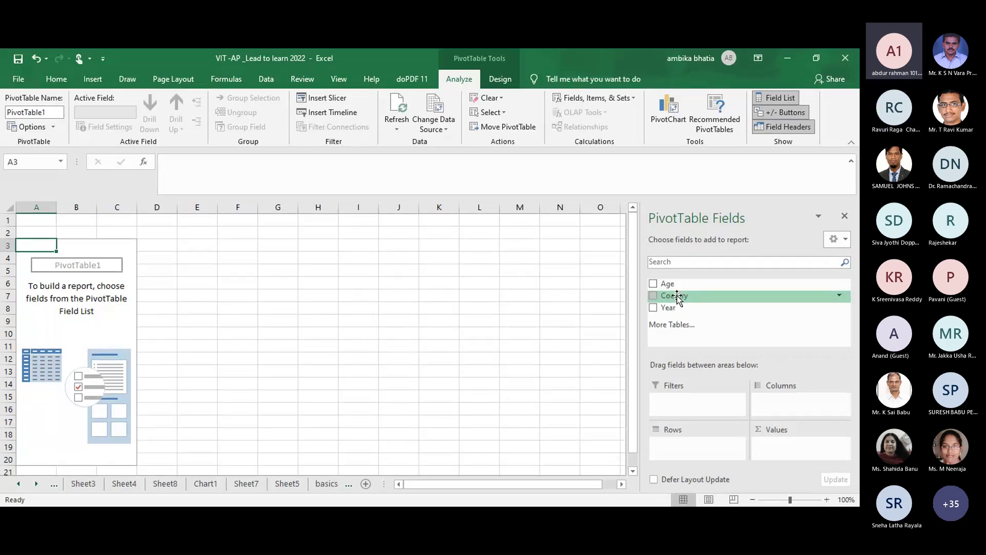
Step: Put Country in Rows and Age in Values to get Sum of Age per country
drag(677, 295, 687, 445)
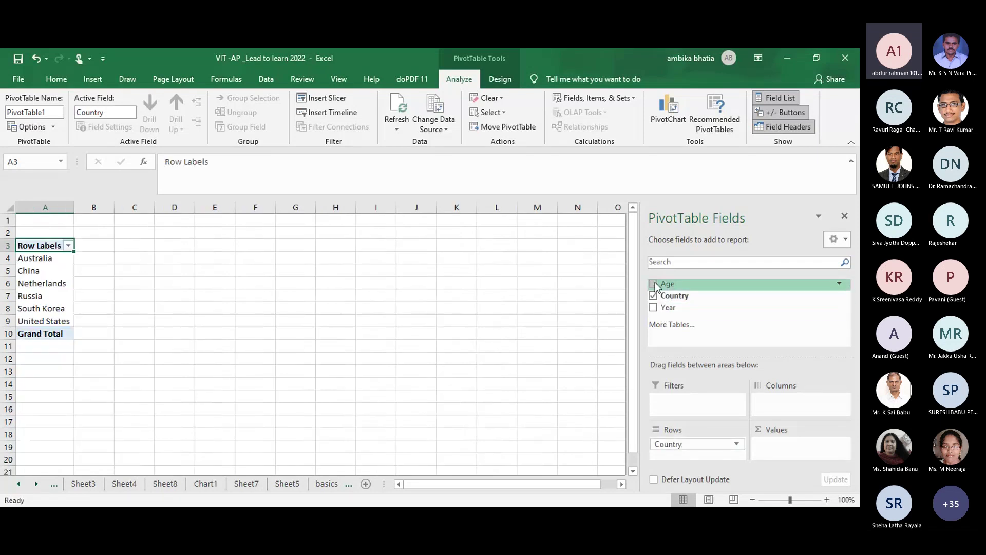
drag(655, 282, 775, 448)
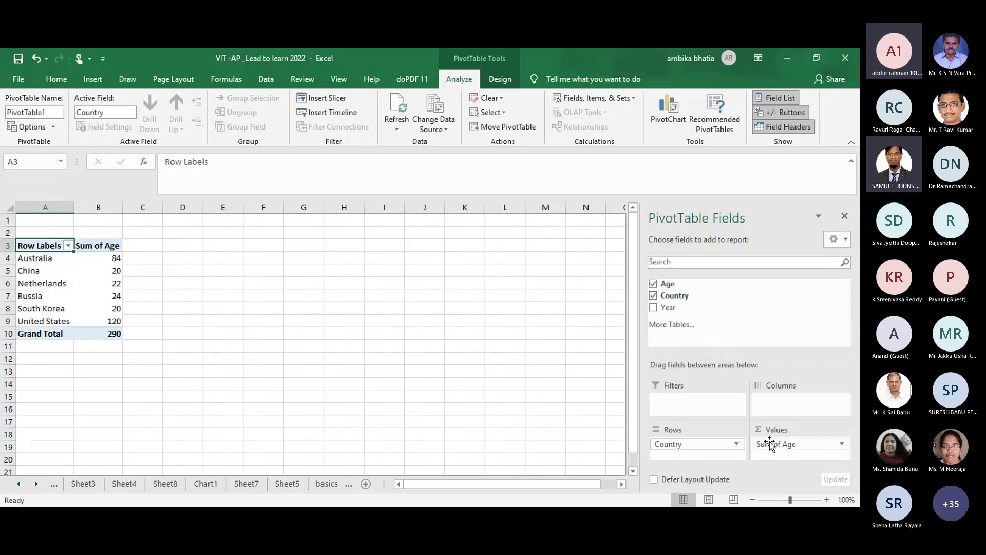
click(437, 341)
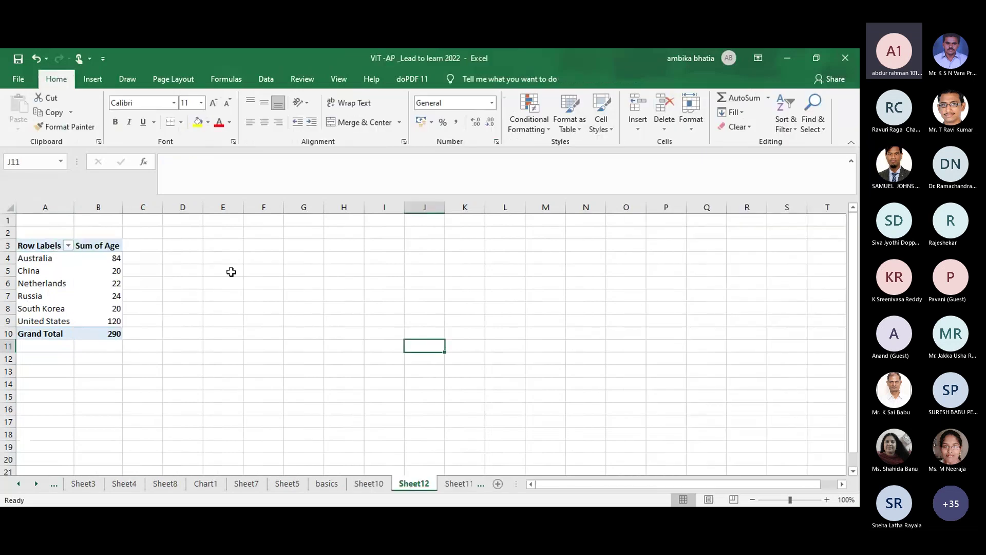
mouse_move(108, 272)
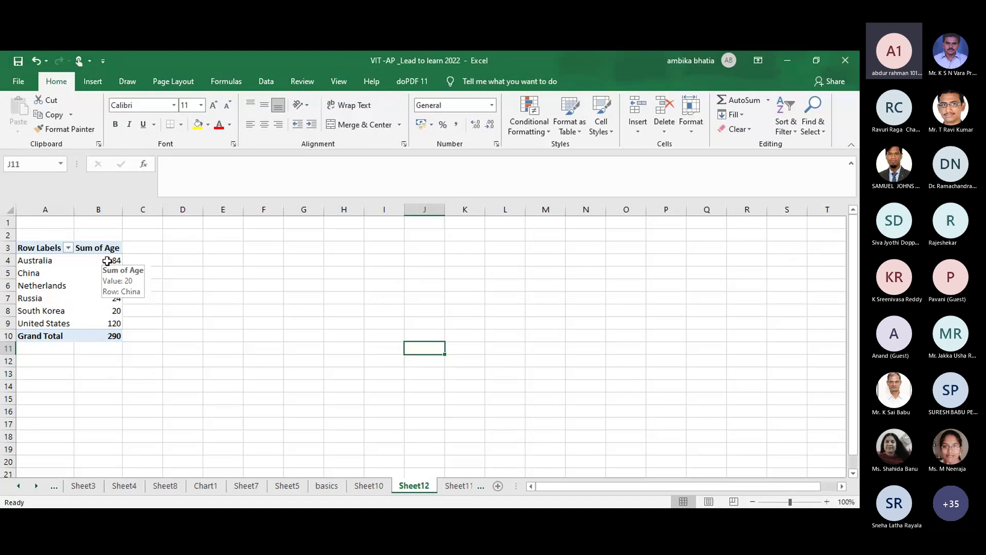
click(107, 261)
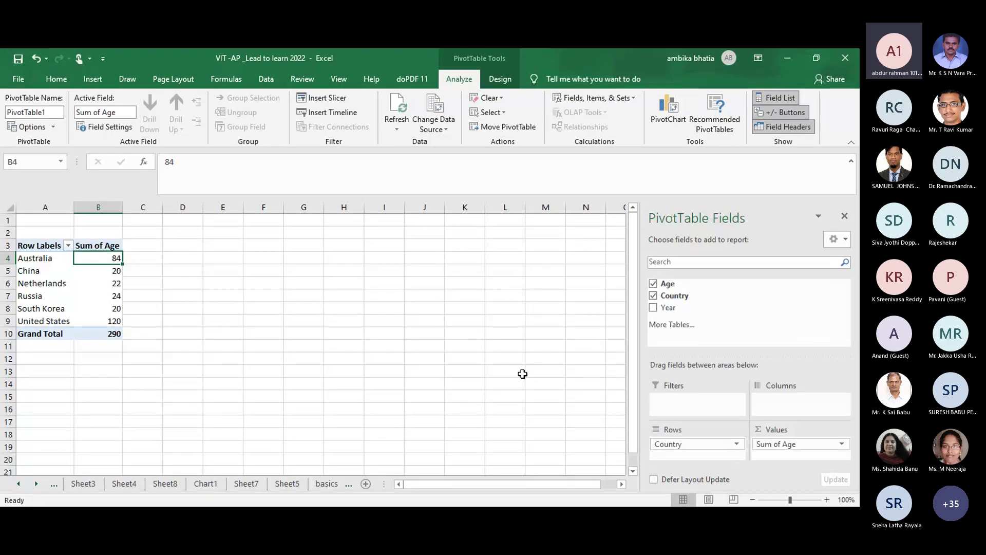
click(778, 446)
Step: Move Age from Values into Rows under Country so individual ages list beneath each country
mouse_move(779, 446)
mouse_down()
mouse_move(685, 402)
mouse_move(720, 460)
mouse_up()
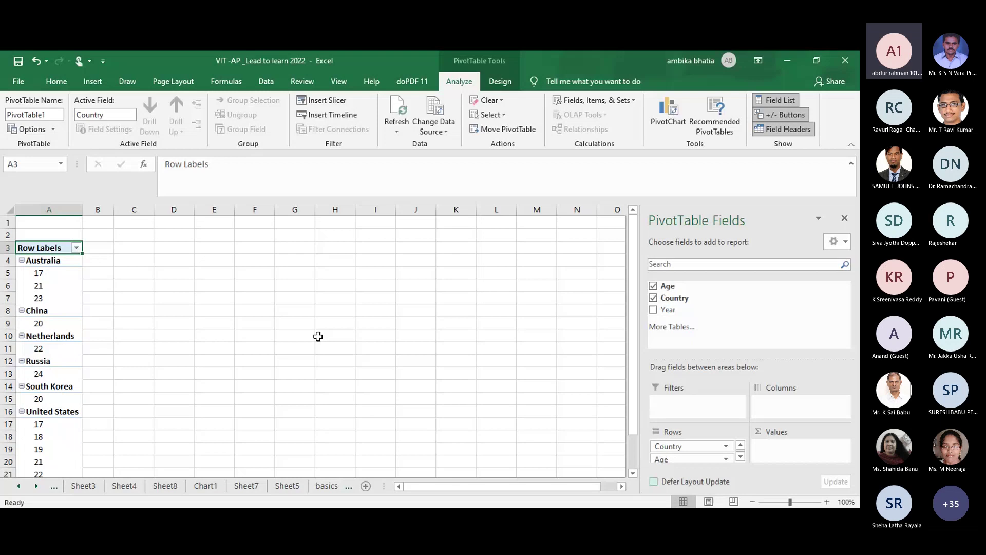
scroll(318, 336, down, 2)
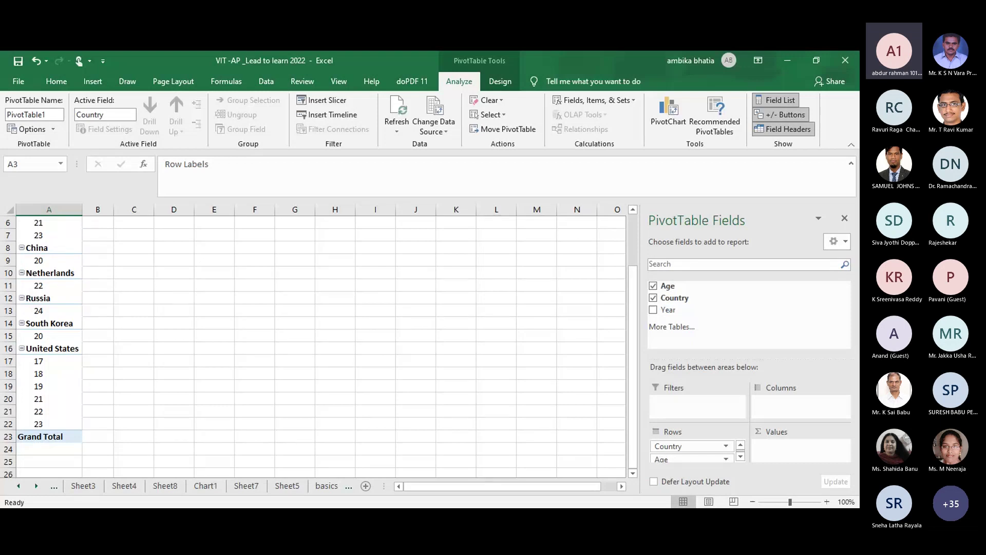
key(shift+F11)
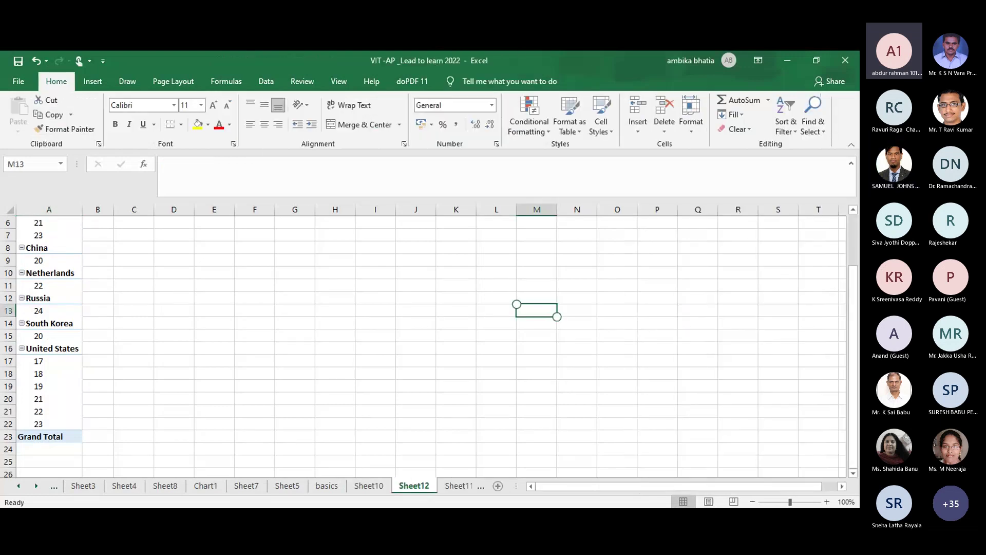
scroll(423, 340, right, 1)
drag(611, 486, 550, 486)
Step: Clear Country and Age, then put Country in Rows and Year in Columns
click(44, 258)
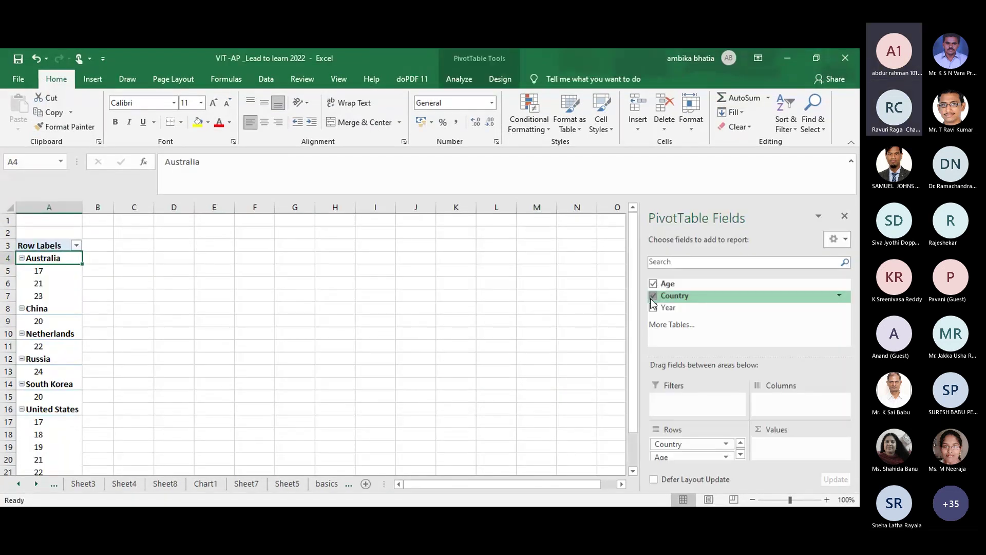
click(653, 296)
click(654, 284)
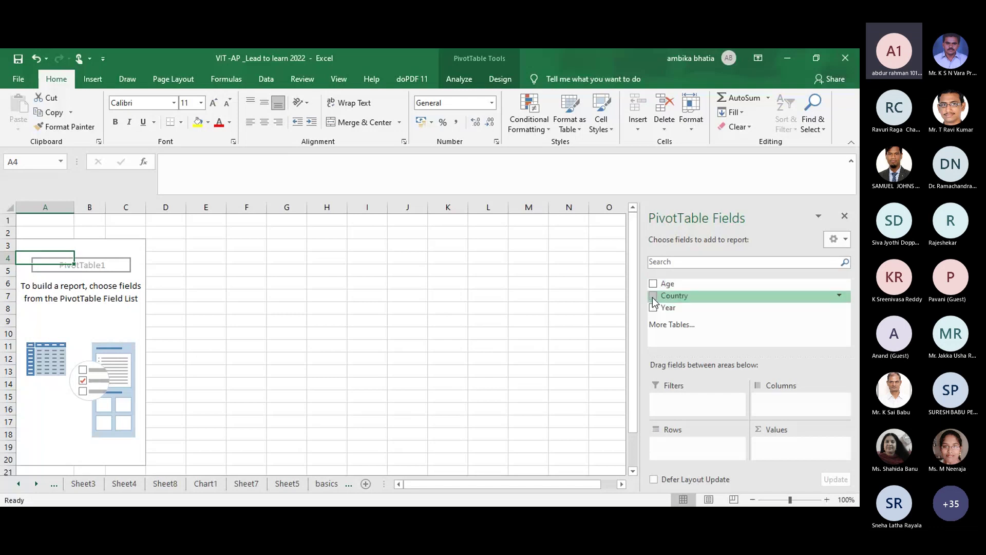
drag(654, 302, 678, 443)
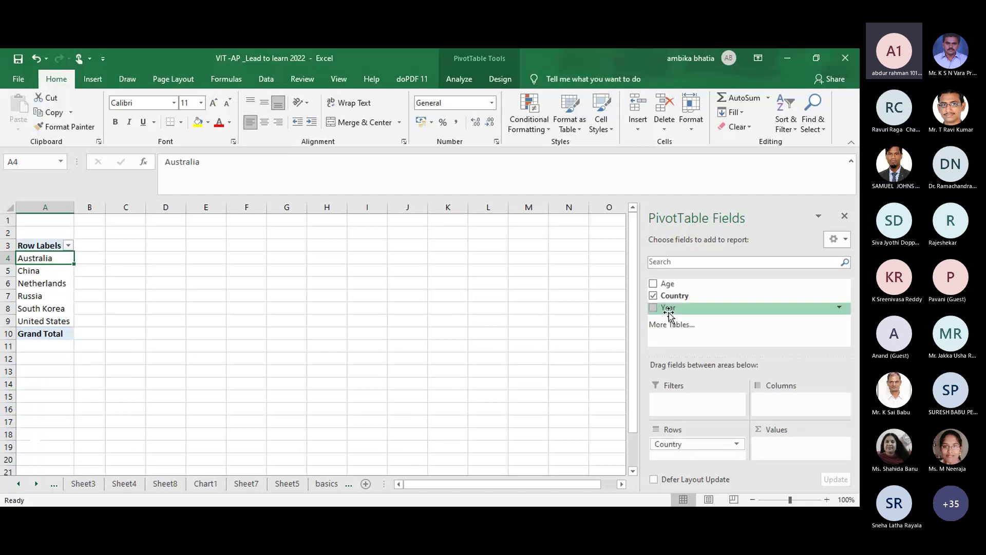
mouse_move(669, 312)
mouse_down()
mouse_move(800, 446)
mouse_move(673, 452)
mouse_up()
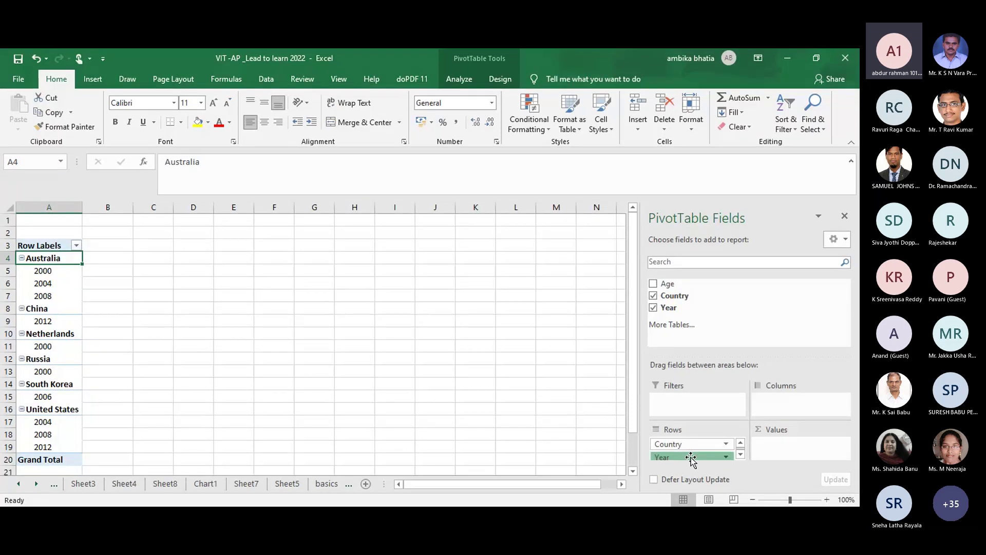
mouse_move(683, 459)
mouse_down()
mouse_move(681, 400)
mouse_move(768, 402)
mouse_up()
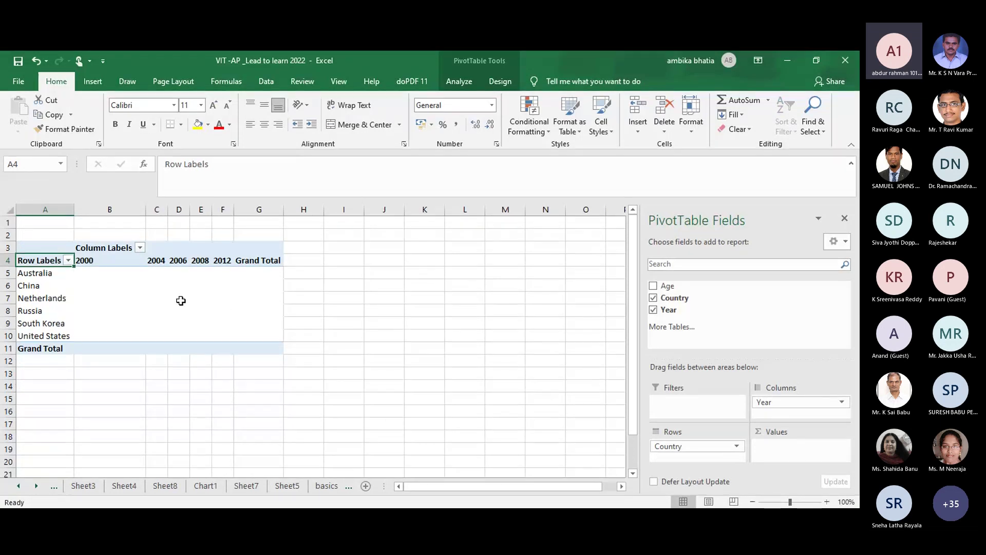
Step: Close the PivotTable Fields pane and click an empty cell beside the Country-by-Year pivot
click(139, 247)
click(282, 325)
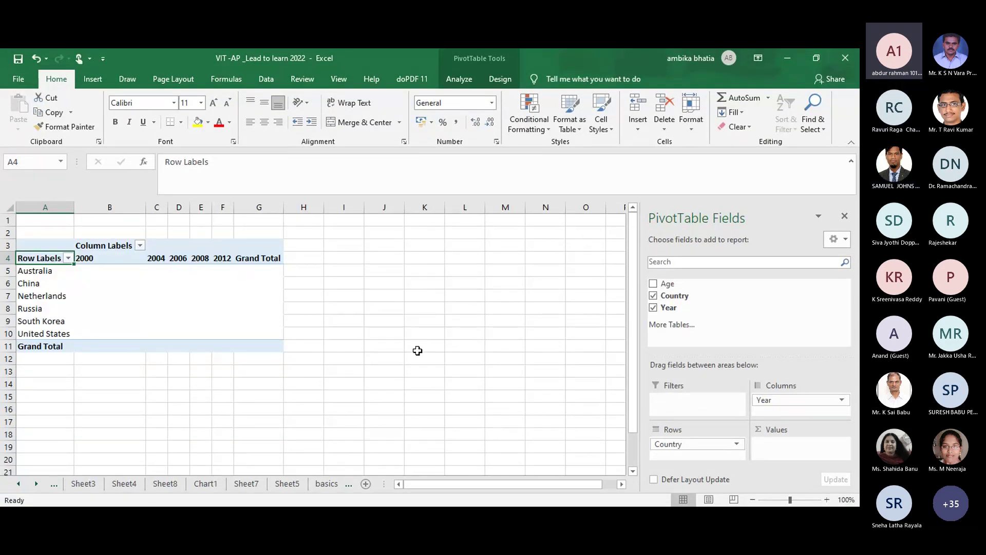
click(849, 214)
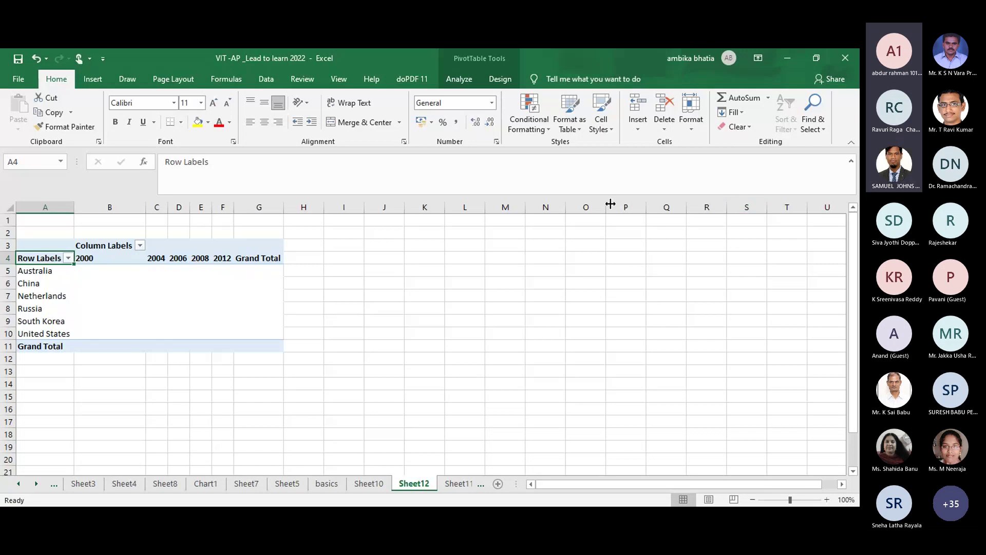
click(542, 319)
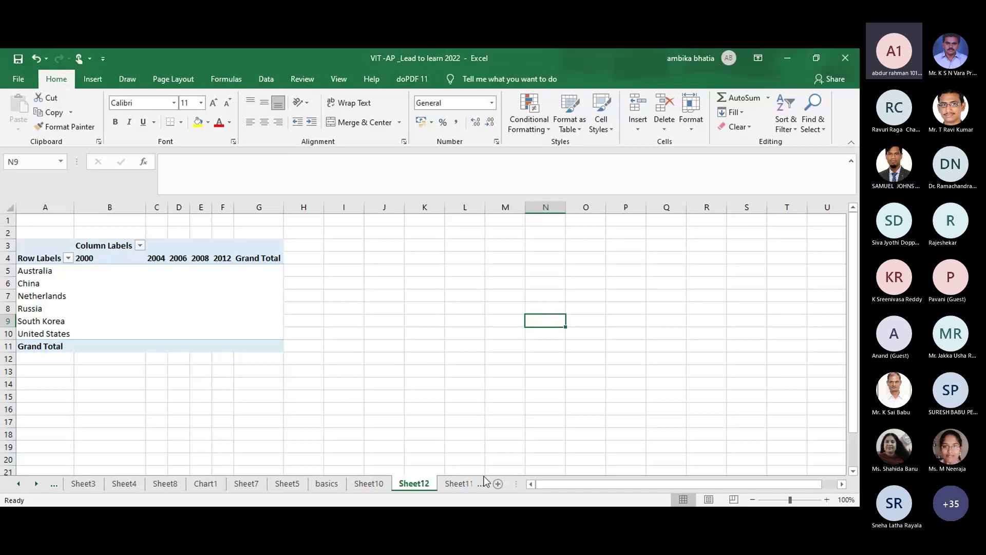
Step: Switch to Sheet10, then bring the Sheet11 tab into view and select it
click(375, 486)
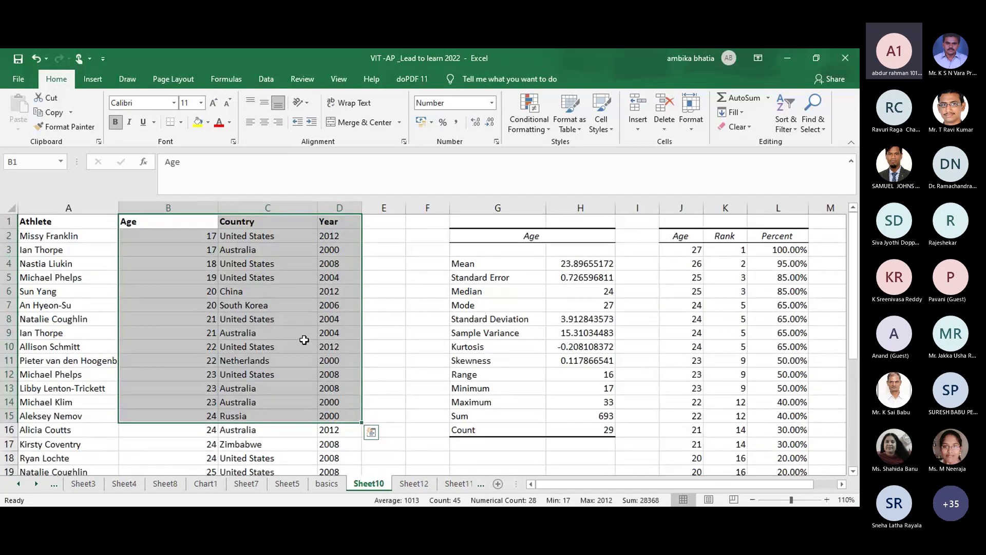
click(460, 485)
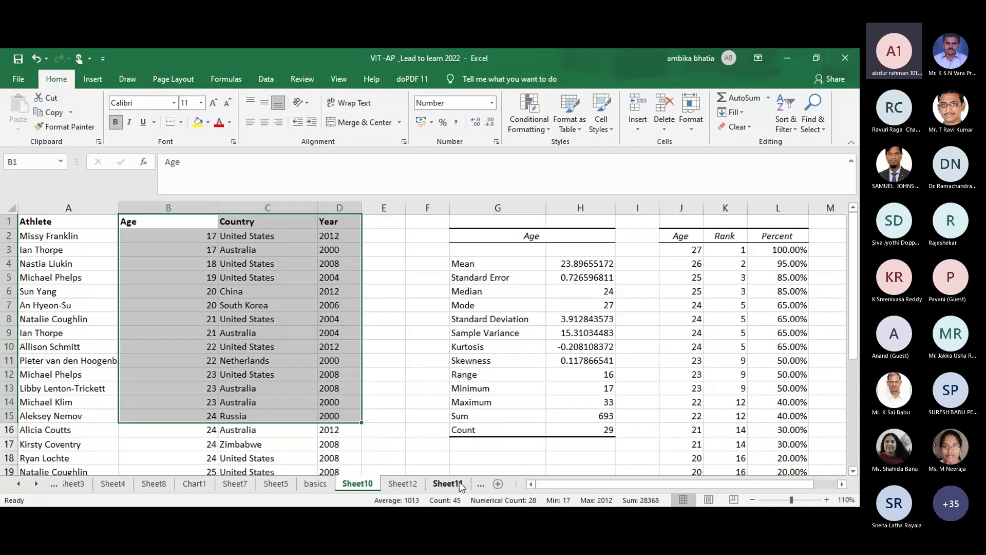
click(460, 485)
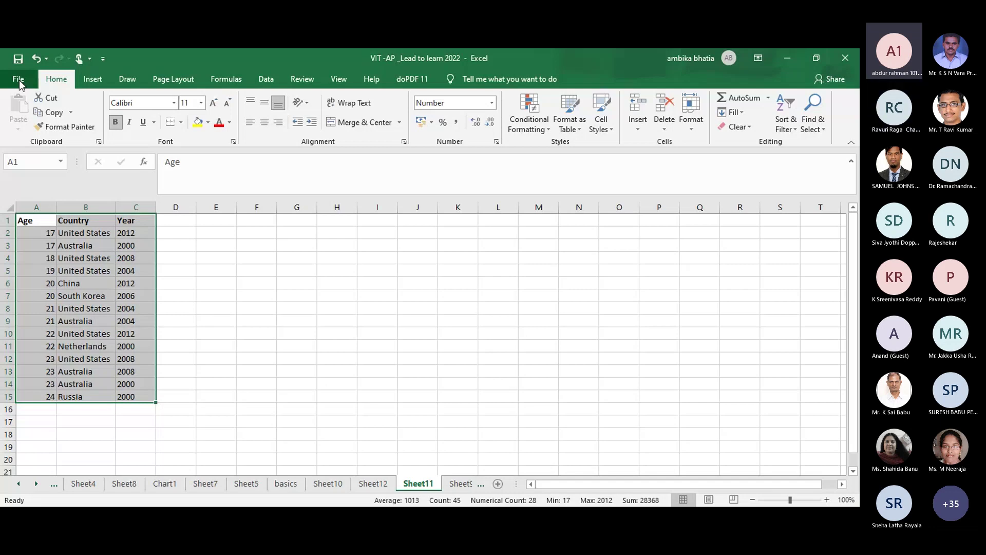
Step: Email VIT -AP _Lead to learn 2022.xlsx as an attachment via File > Share > Email
click(19, 82)
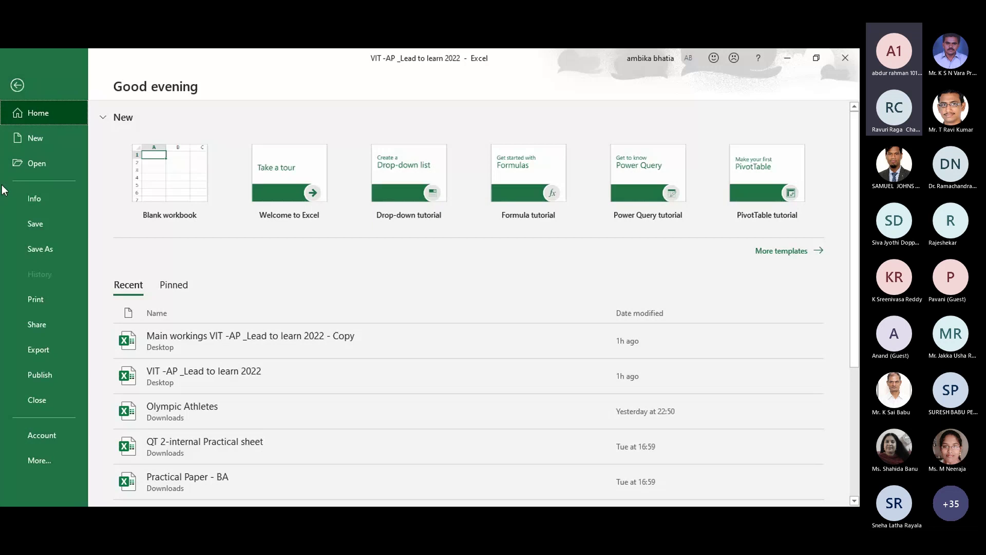
click(28, 331)
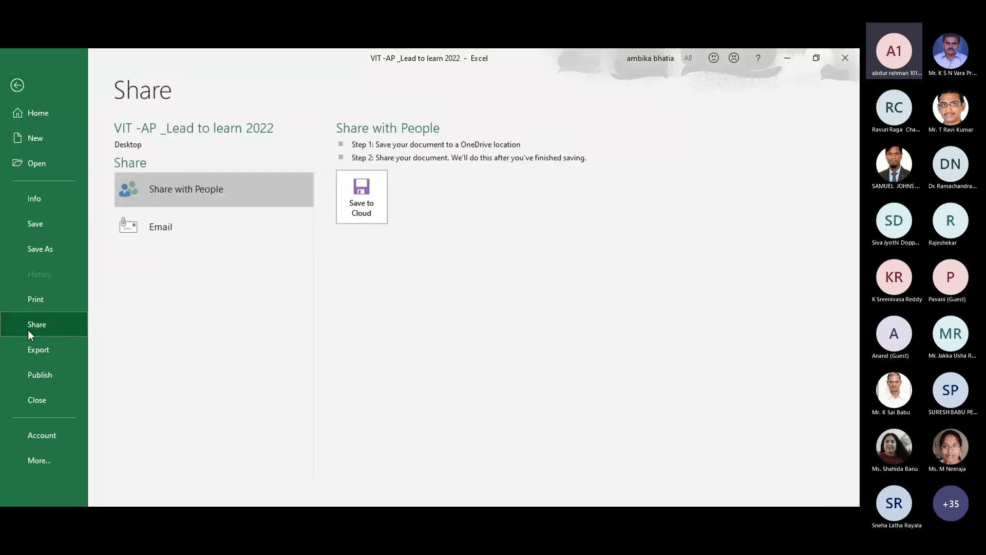
click(179, 226)
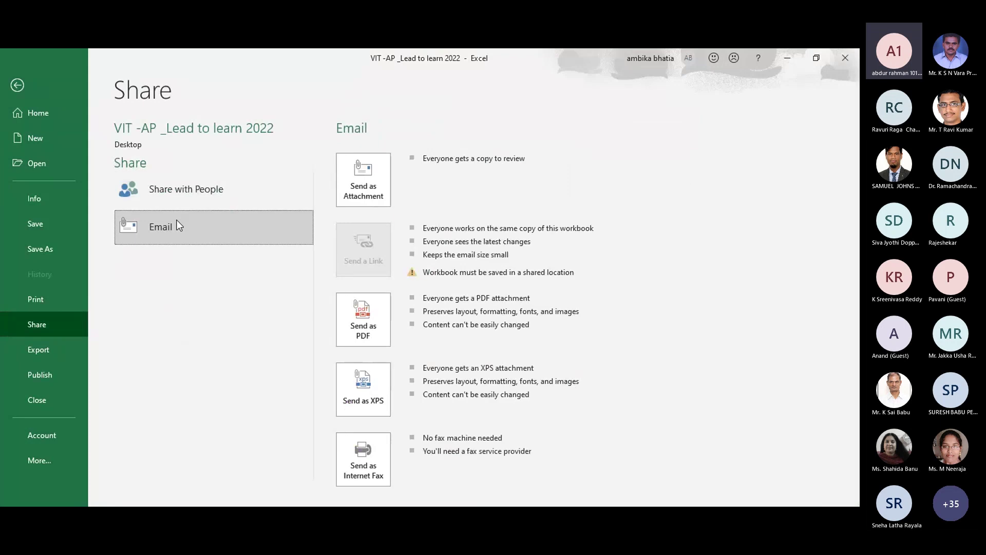
click(362, 191)
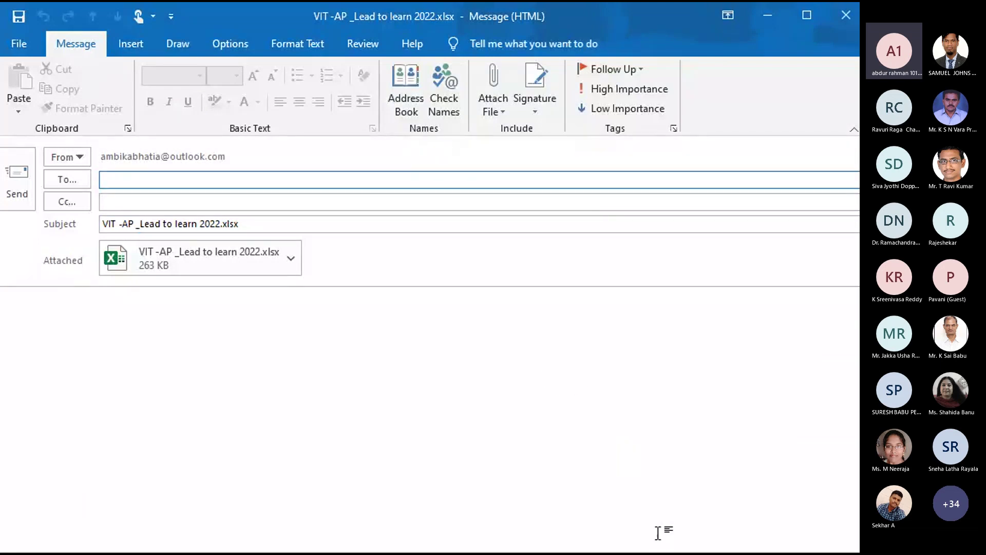
Step: Check the Attach File list, then close the Outlook draft without saving changes
click(501, 101)
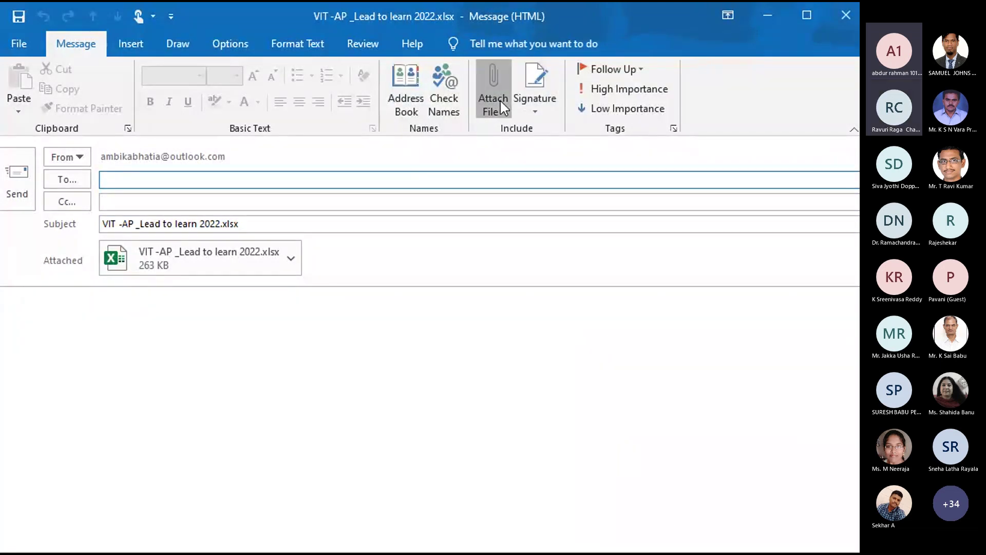
click(396, 334)
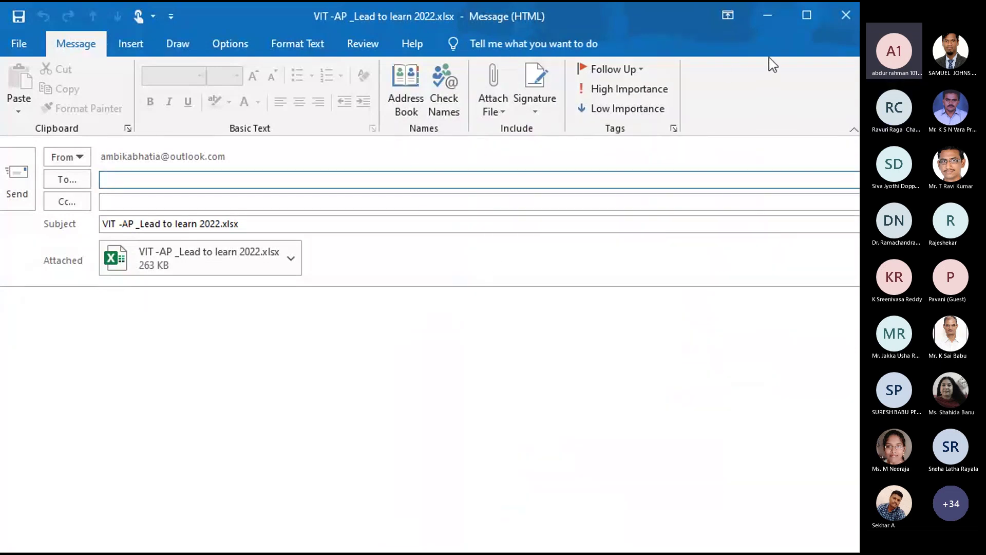
click(846, 19)
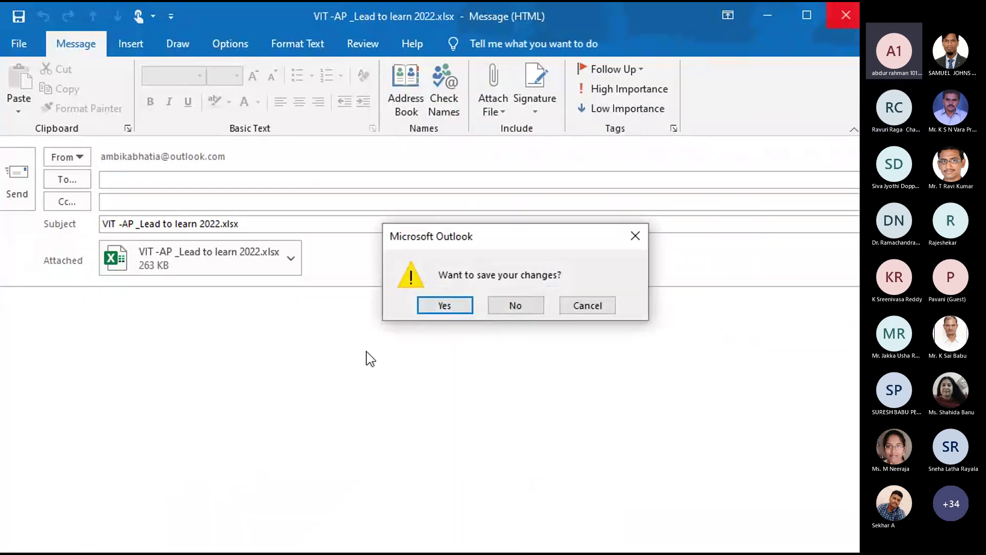
click(502, 307)
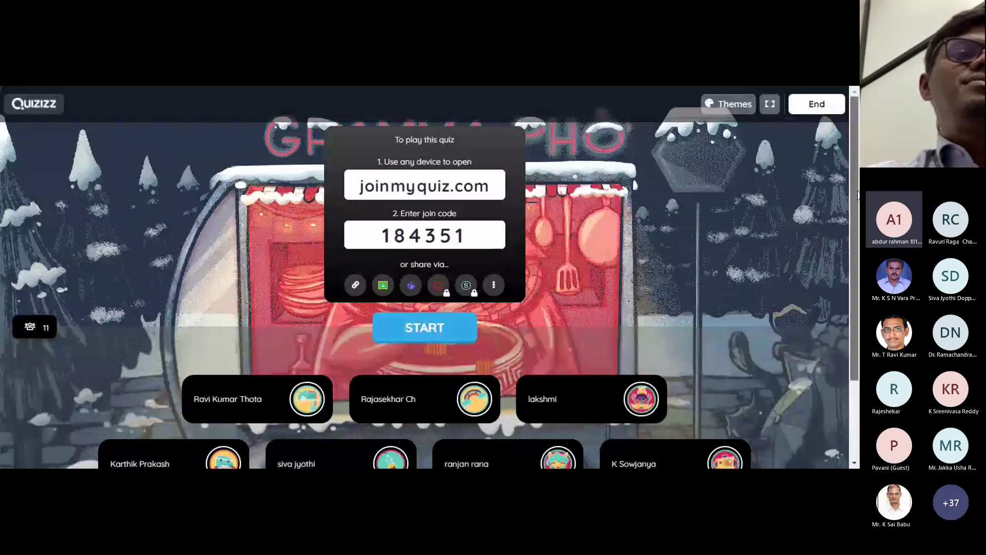
scroll(857, 195, down, 1)
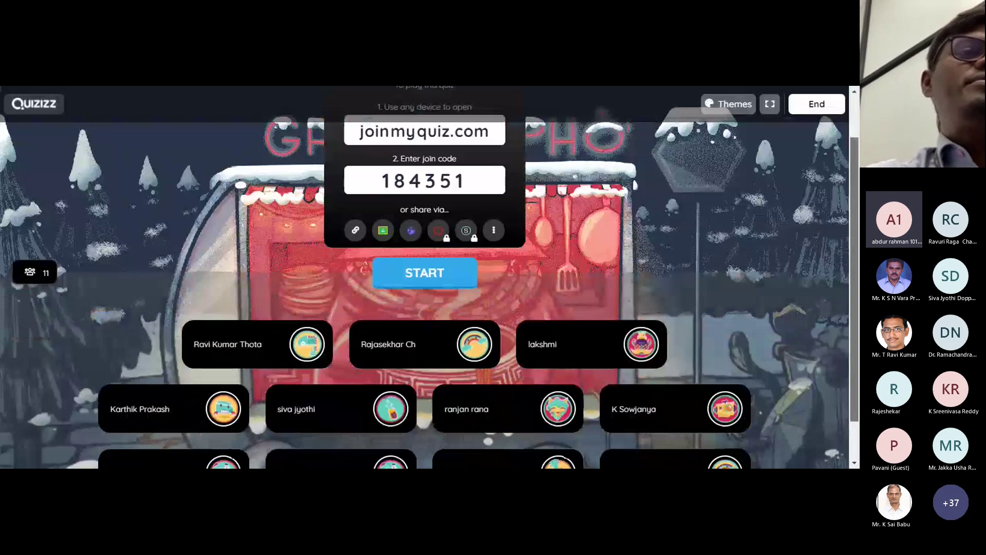
scroll(371, 90, down, 1)
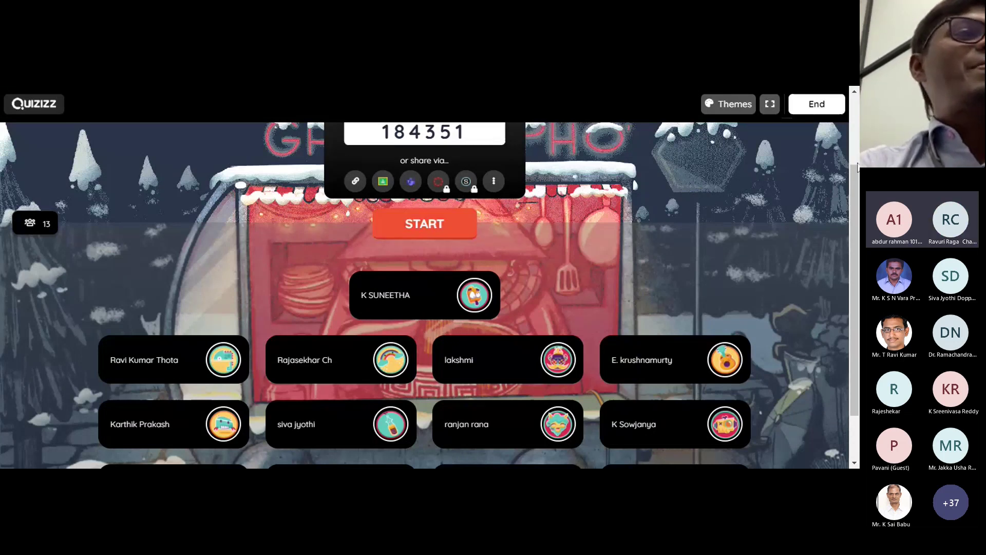
drag(856, 199, 856, 262)
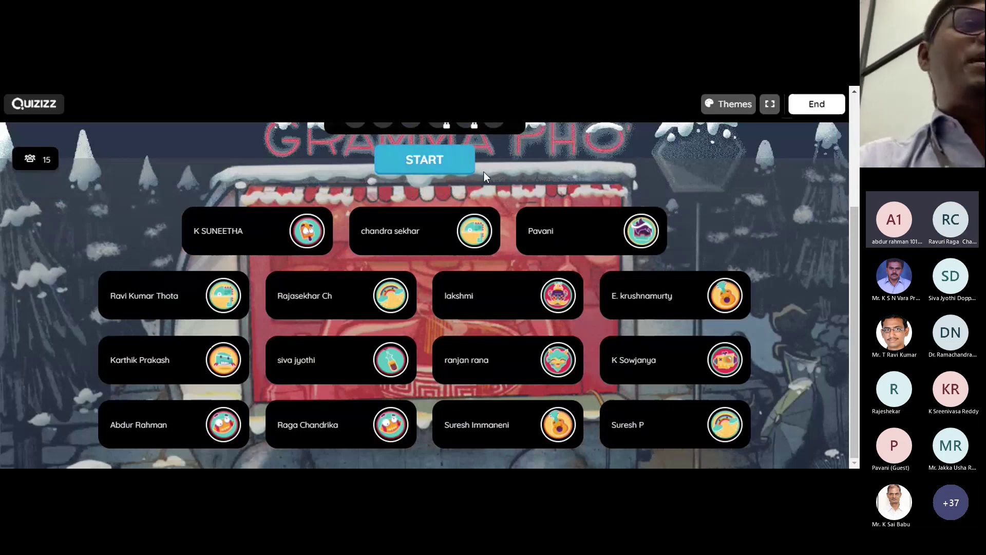
Step: Launch the Quizizz game for the 11 joined players and mute its music
click(428, 165)
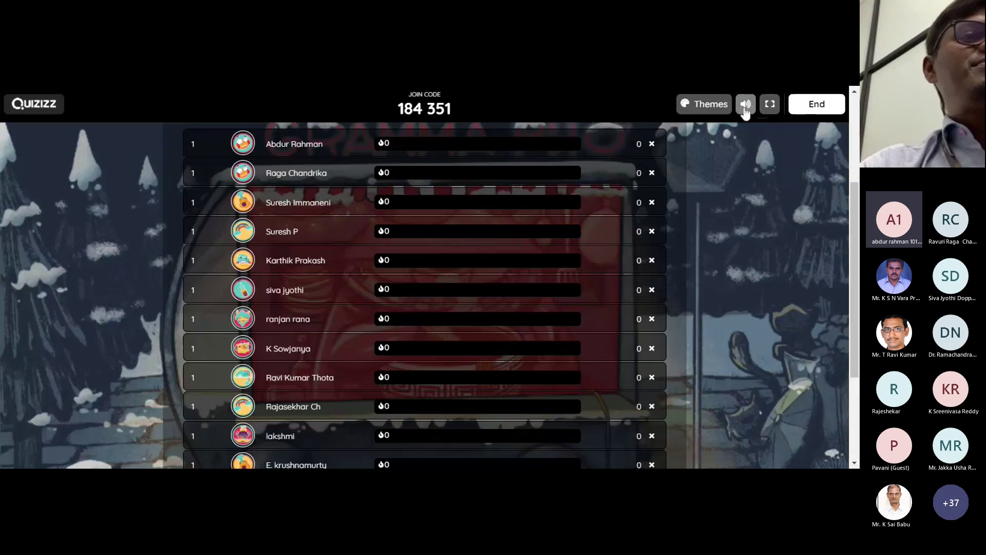
click(744, 108)
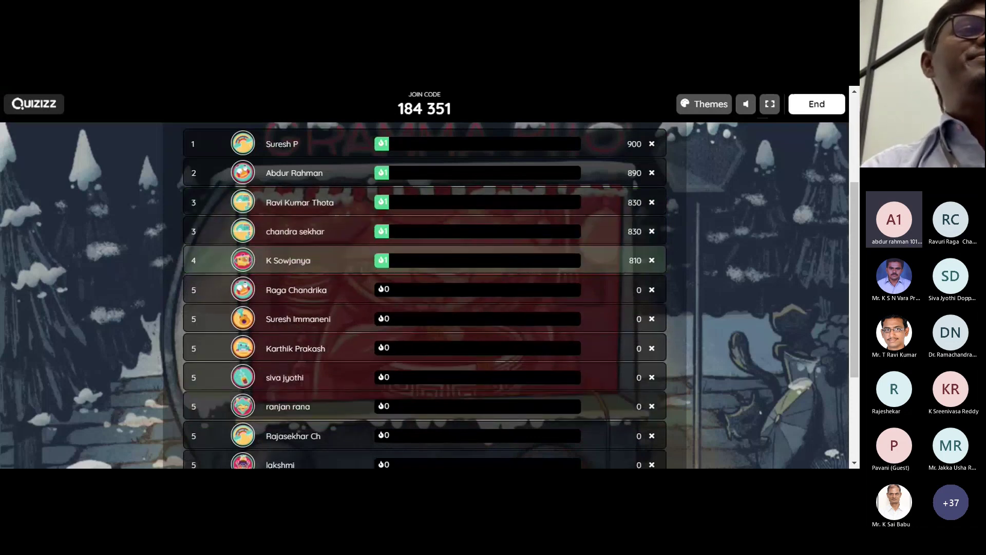
scroll(858, 198, down, 3)
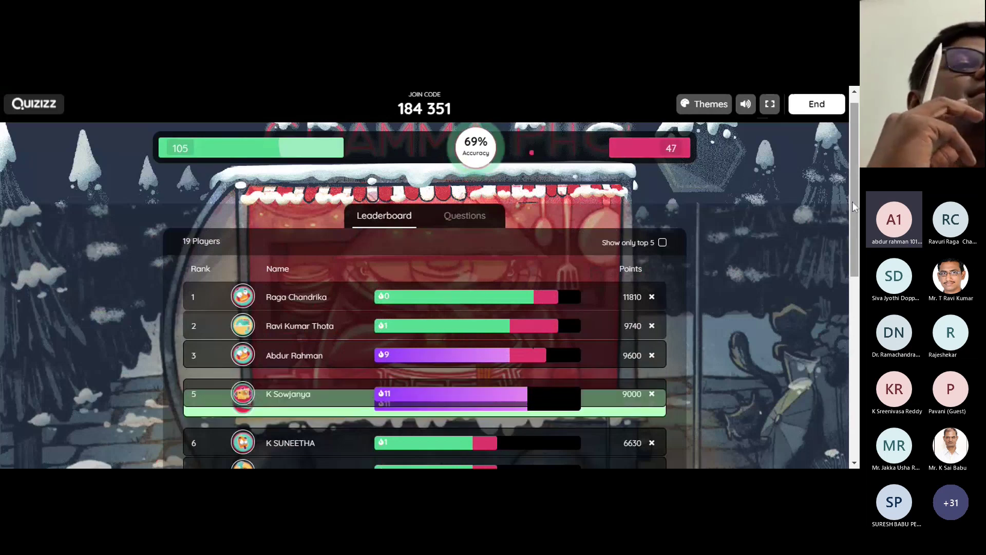
drag(853, 205, 858, 245)
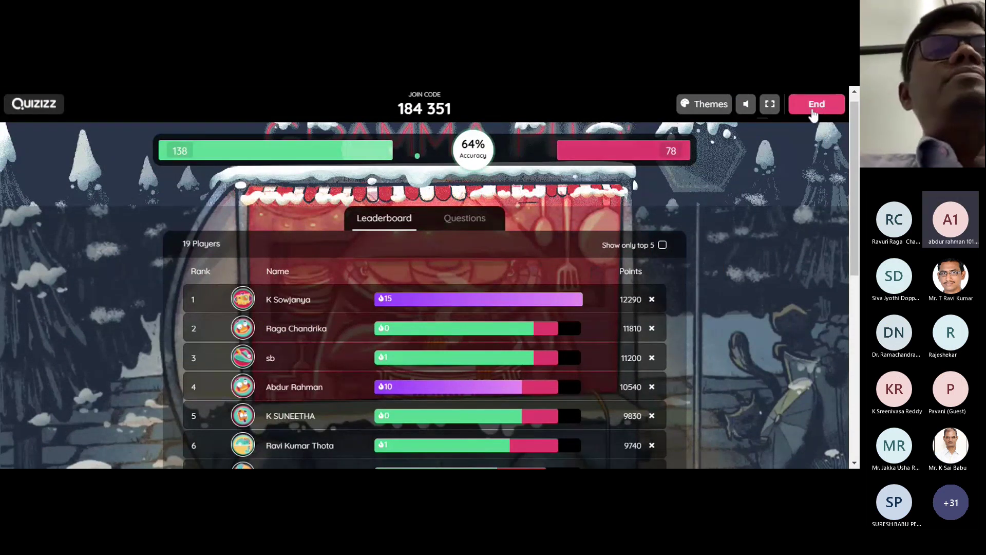
Step: End the quiz and scroll the results report showing 49% class accuracy and per-question scores
click(813, 105)
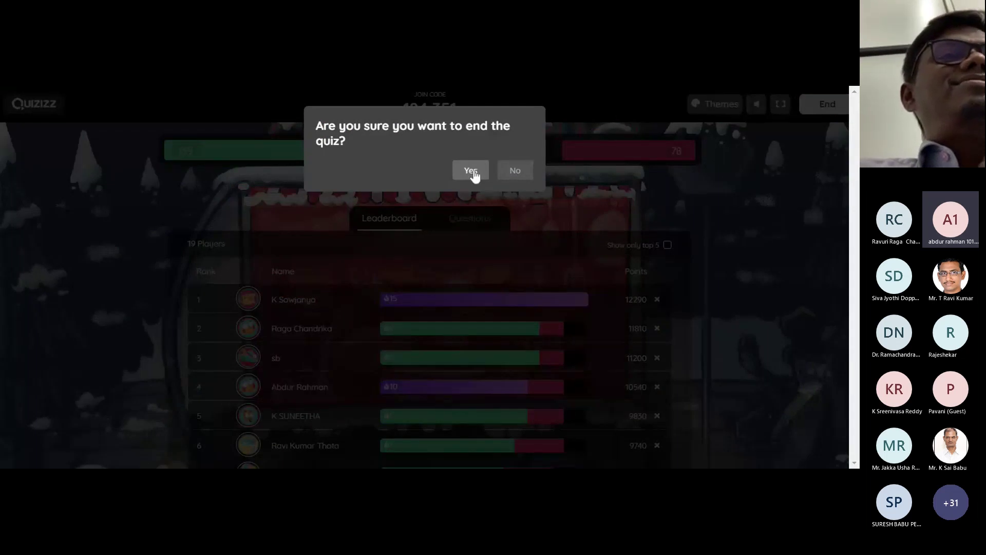
click(466, 170)
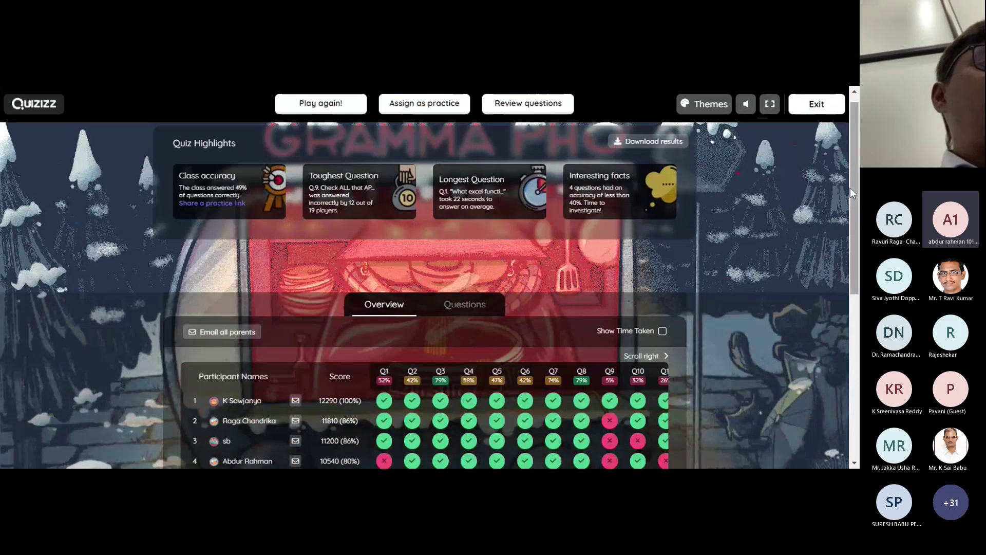
scroll(853, 193, down, 1)
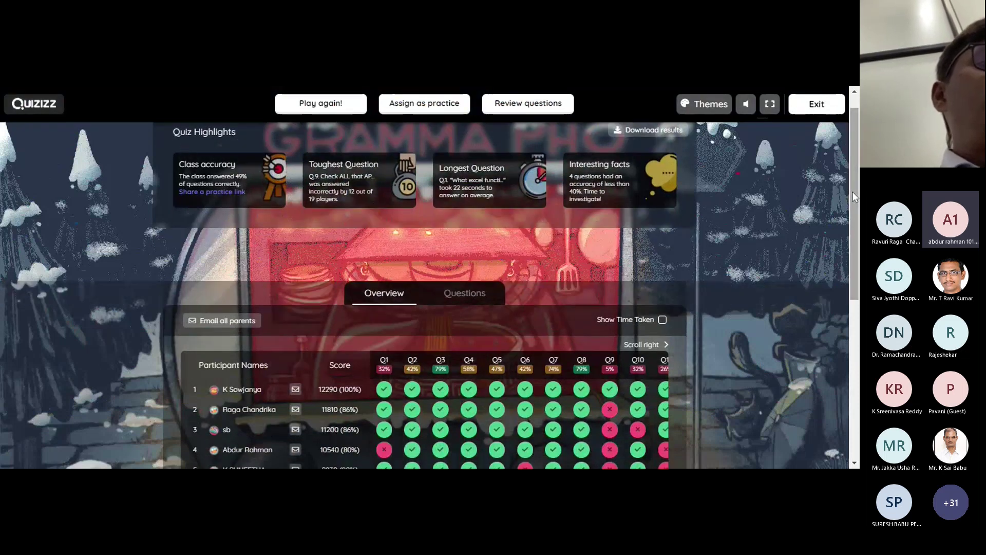
drag(853, 196, 858, 242)
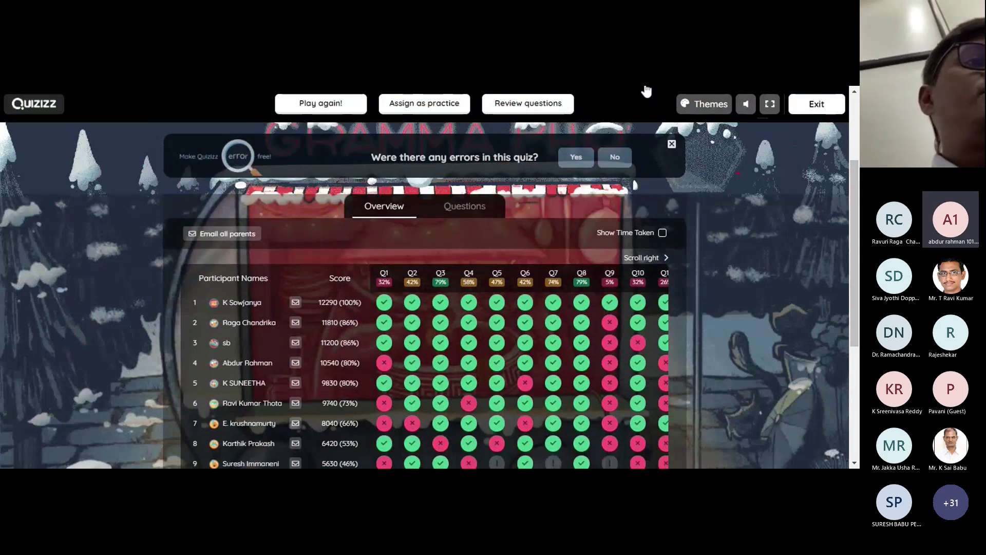